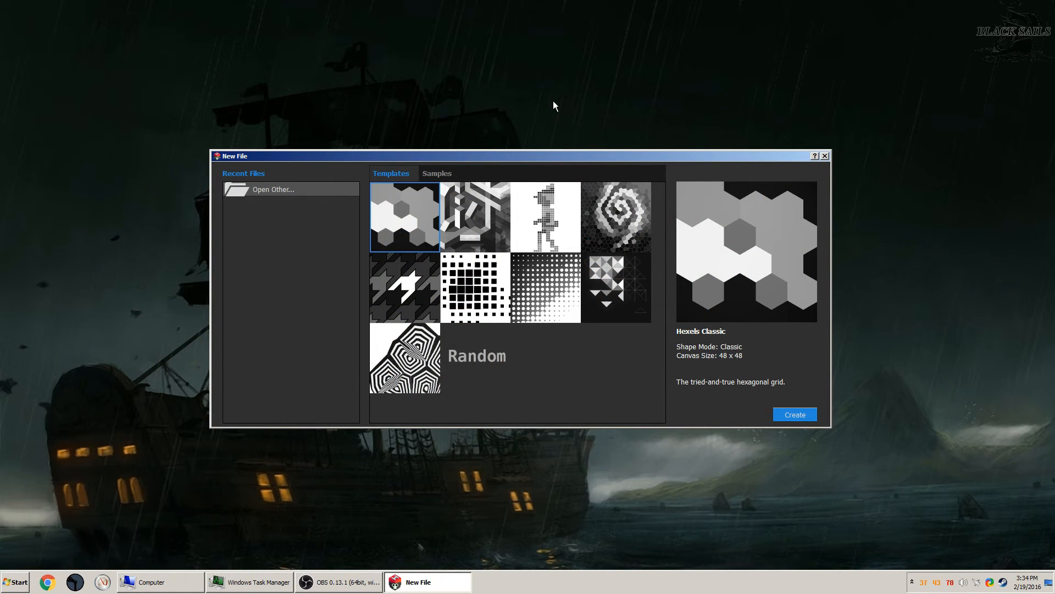
Create a 48 x 48 Hexels Classic document and paint crossing blue strokes in the upper middle of the canvas.
{"action": "left_click", "coordinate": [797, 414]}
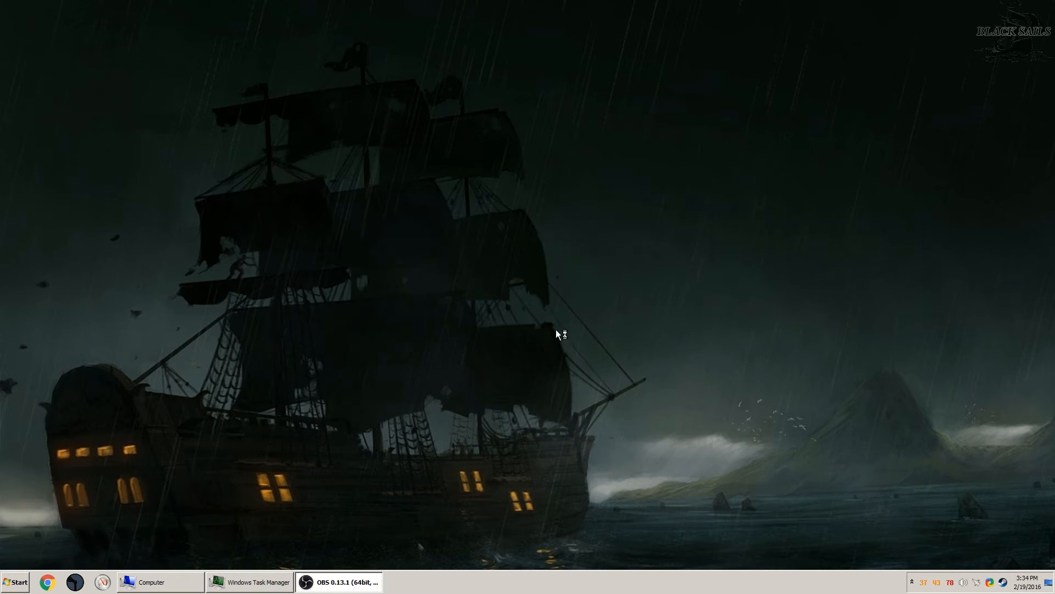
{"action": "double_click", "coordinate": [470, 40]}
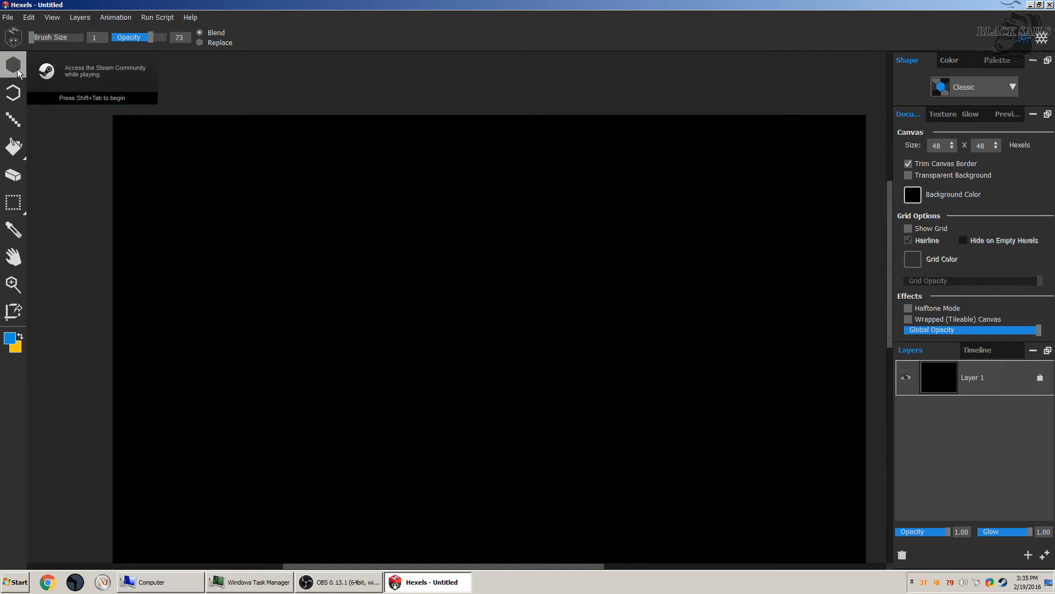
{"action": "left_click_drag", "start_coordinate": [341, 248], "coordinate": [537, 372]}
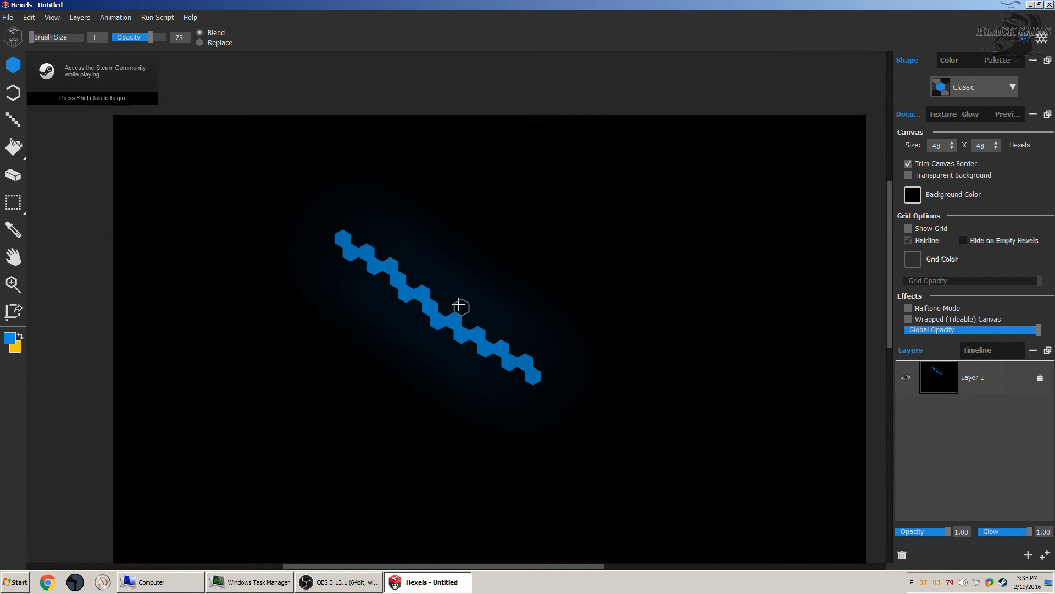
{"action": "left_click_drag", "start_coordinate": [435, 314], "coordinate": [509, 281]}
{"action": "left_click_drag", "start_coordinate": [465, 309], "coordinate": [423, 277]}
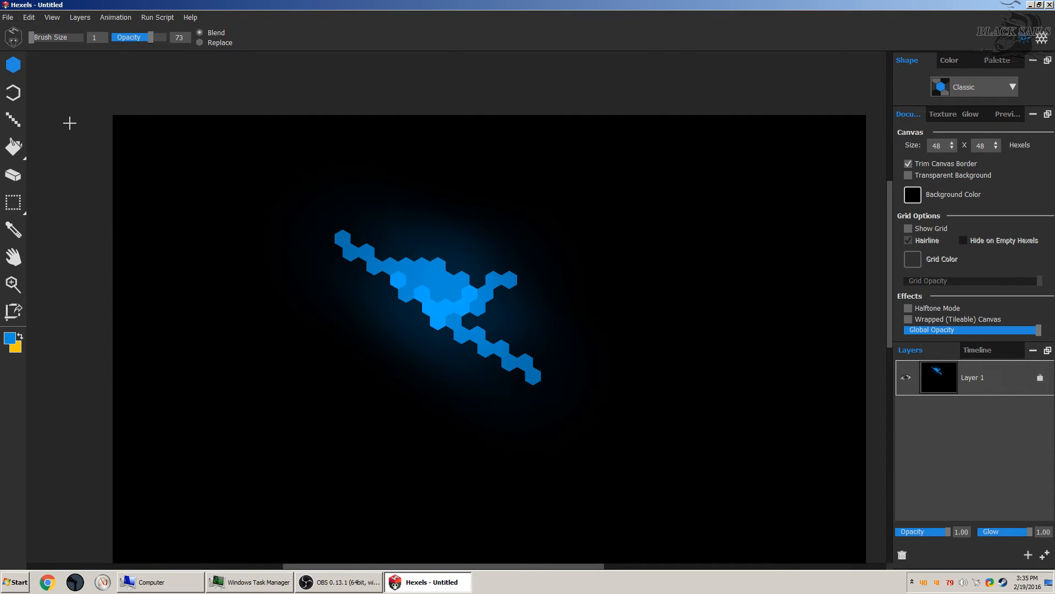
Trace blue outline edges over the painted hexels and paint broad blue areas around them with varied brush sizes.
{"action": "left_click", "coordinate": [12, 89]}
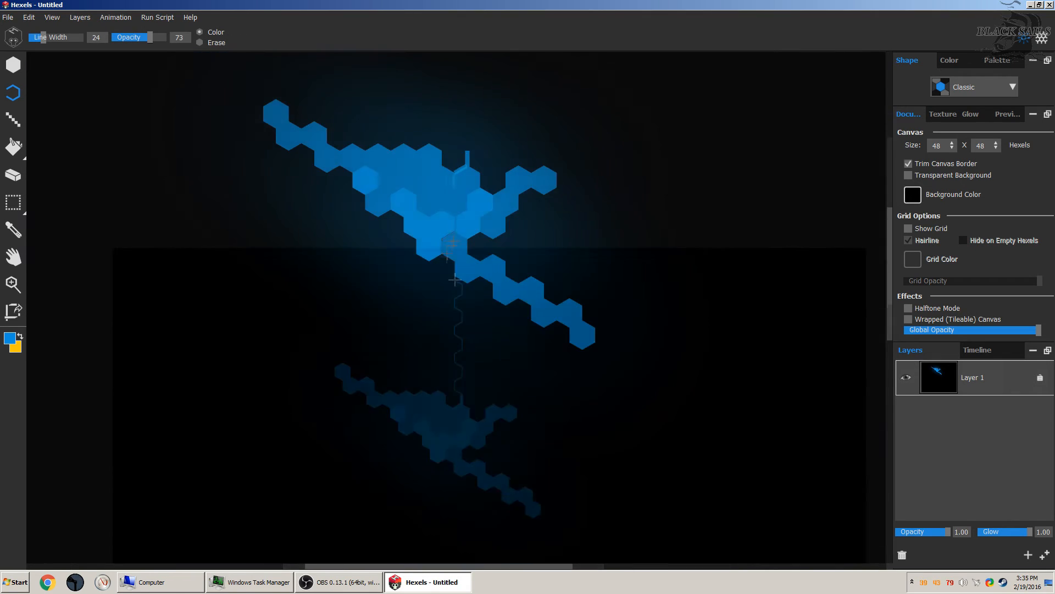
{"action": "scroll", "coordinate": [303, 135], "scroll_direction": "up", "scroll_amount": 5}
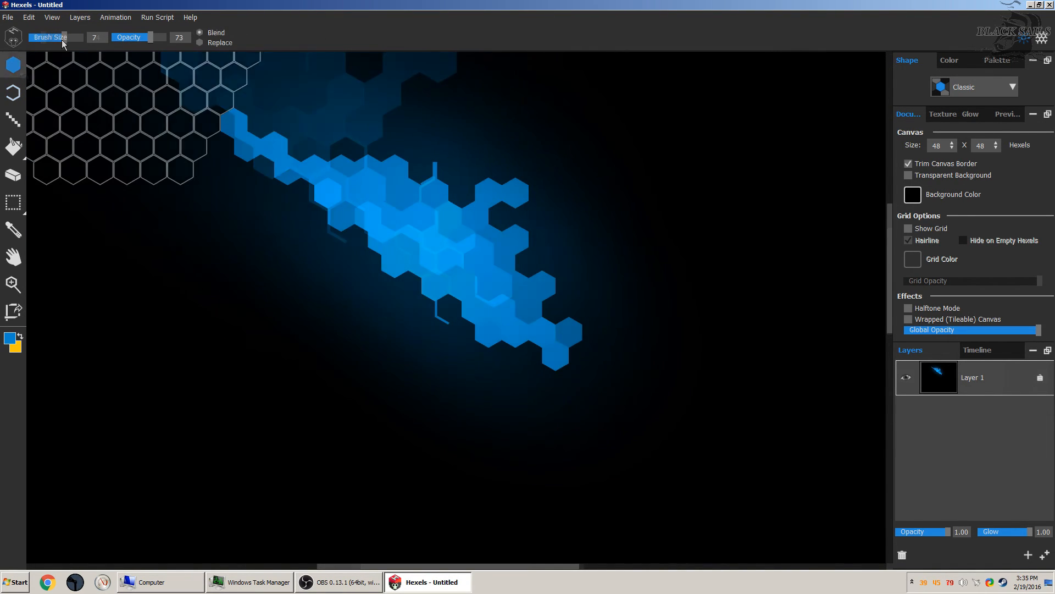
{"action": "left_click_drag", "start_coordinate": [62, 39], "coordinate": [56, 40]}
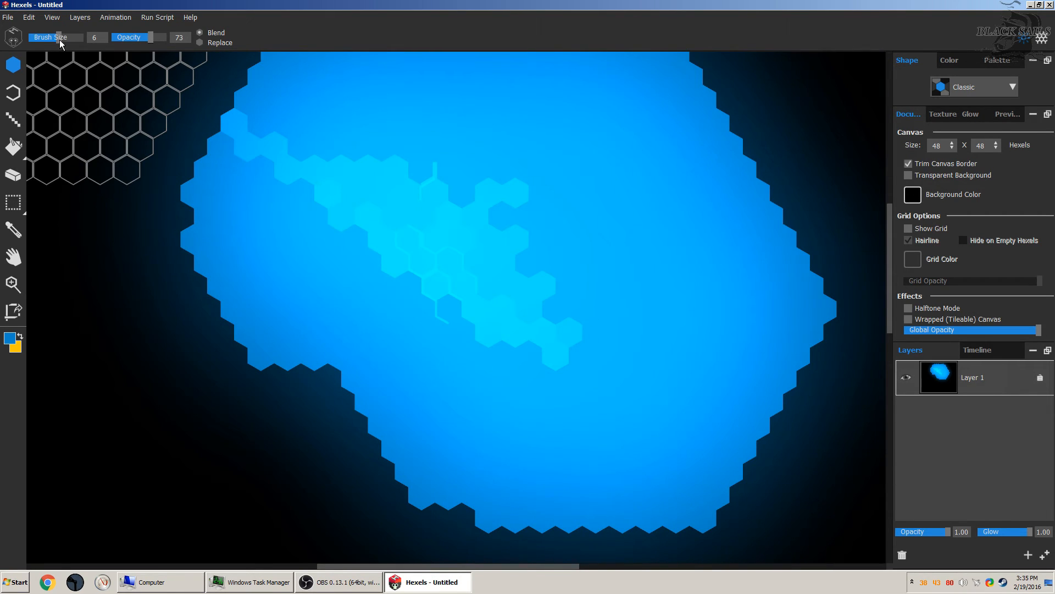
{"action": "left_click_drag", "start_coordinate": [59, 40], "coordinate": [40, 38]}
{"action": "mouse_move", "coordinate": [214, 181]}
{"action": "left_mouse_down"}
{"action": "mouse_move", "coordinate": [118, 216]}
{"action": "mouse_move", "coordinate": [33, 159]}
{"action": "left_mouse_up"}
With brush size 2, draw a vertical blue line down the canvas's left part and a short line near the right side.
{"action": "left_click", "coordinate": [12, 119]}
{"action": "left_click_drag", "start_coordinate": [154, 116], "coordinate": [151, 537]}
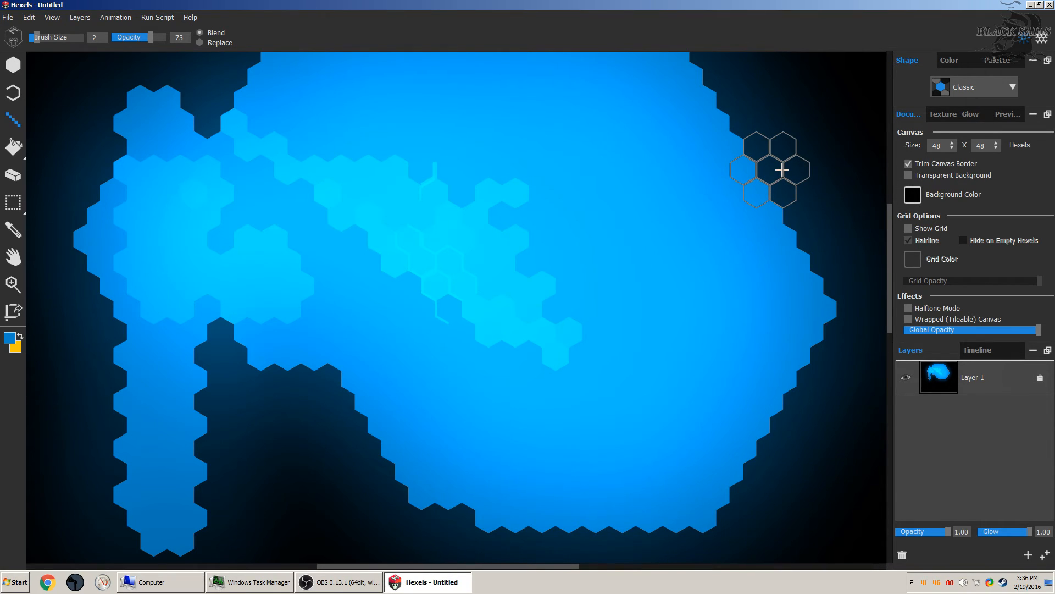
{"action": "mouse_move", "coordinate": [781, 169]}
{"action": "left_mouse_down"}
{"action": "mouse_move", "coordinate": [810, 146]}
{"action": "mouse_move", "coordinate": [655, 193]}
{"action": "mouse_move", "coordinate": [949, 157]}
{"action": "left_mouse_up"}
Switch the document's shape mode to Trixel and inspect the whole converted canvas.
{"action": "left_click", "coordinate": [998, 86]}
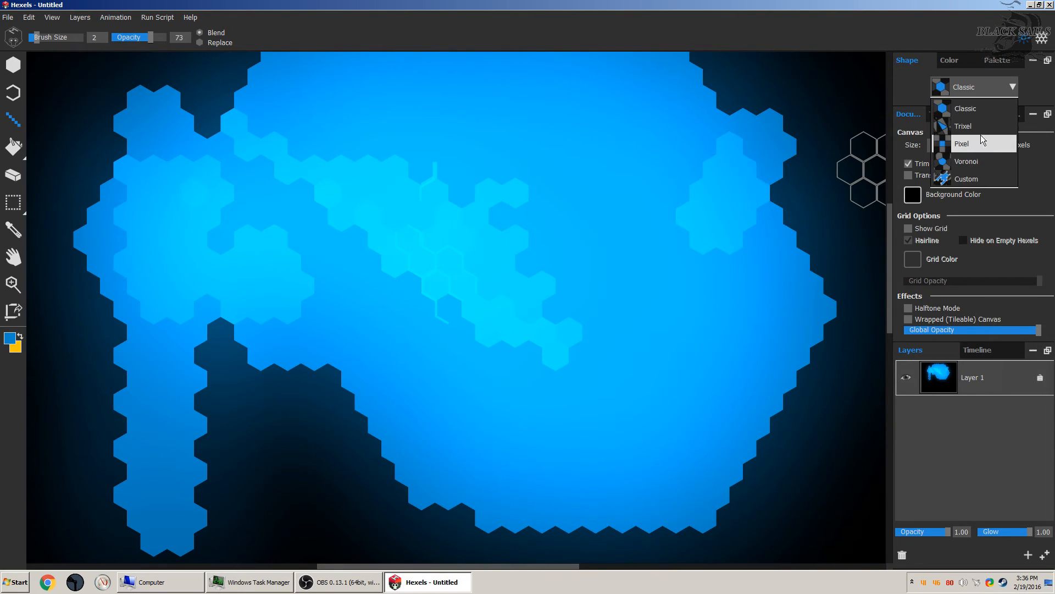
{"action": "left_click", "coordinate": [981, 130]}
{"action": "scroll", "coordinate": [223, 162], "scroll_direction": "up", "scroll_amount": 2}
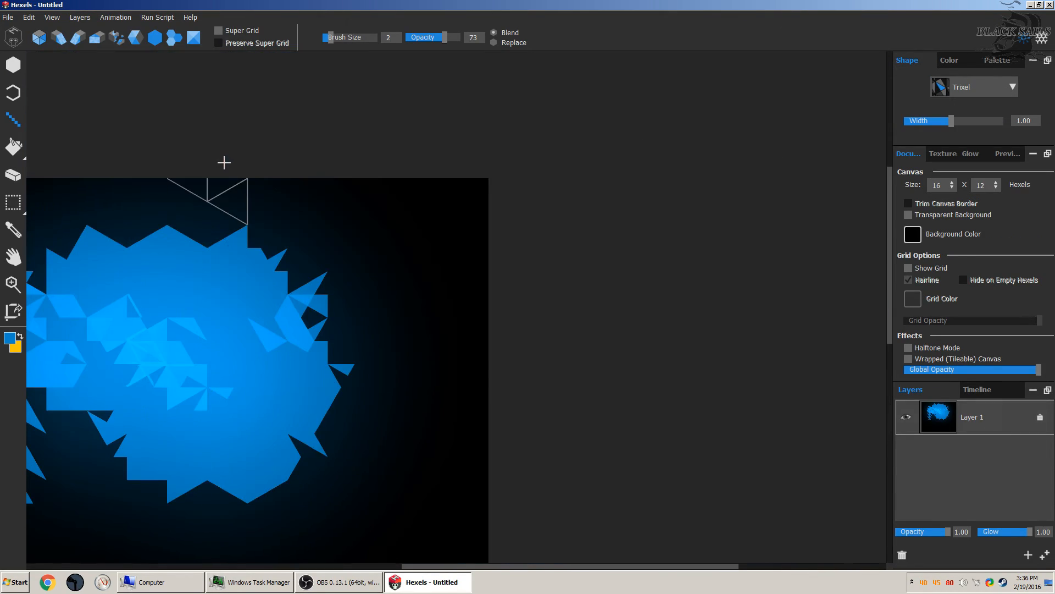
{"action": "scroll", "coordinate": [224, 165], "scroll_direction": "down", "scroll_amount": 1}
{"action": "scroll", "coordinate": [123, 158], "scroll_direction": "down", "scroll_amount": 1}
{"action": "scroll", "coordinate": [122, 163], "scroll_direction": "up", "scroll_amount": 2}
{"action": "scroll", "coordinate": [122, 163], "scroll_direction": "down", "scroll_amount": 2}
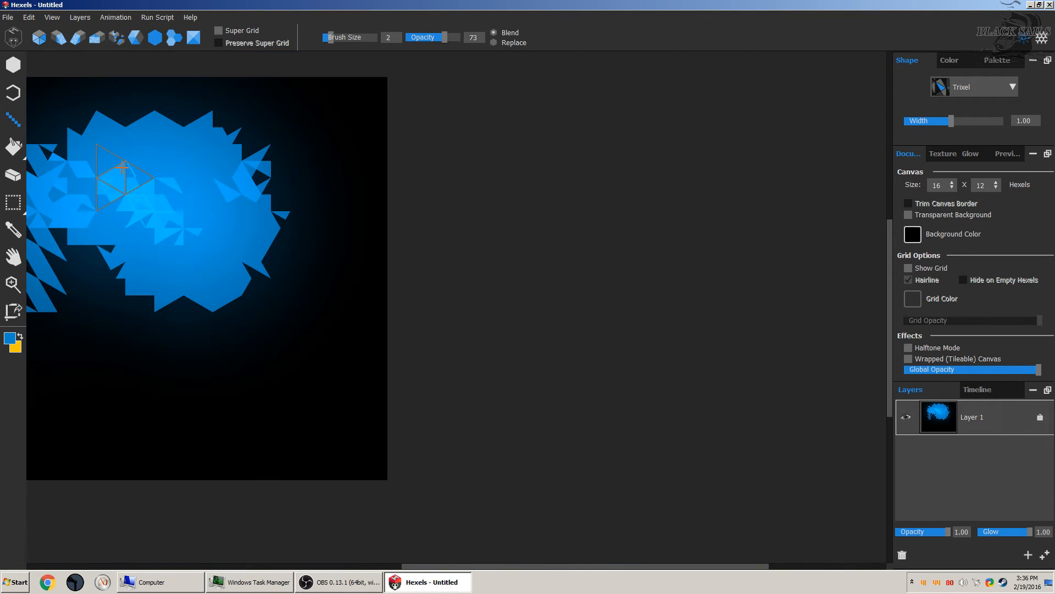
{"action": "left_click_drag", "start_coordinate": [510, 565], "coordinate": [402, 550]}
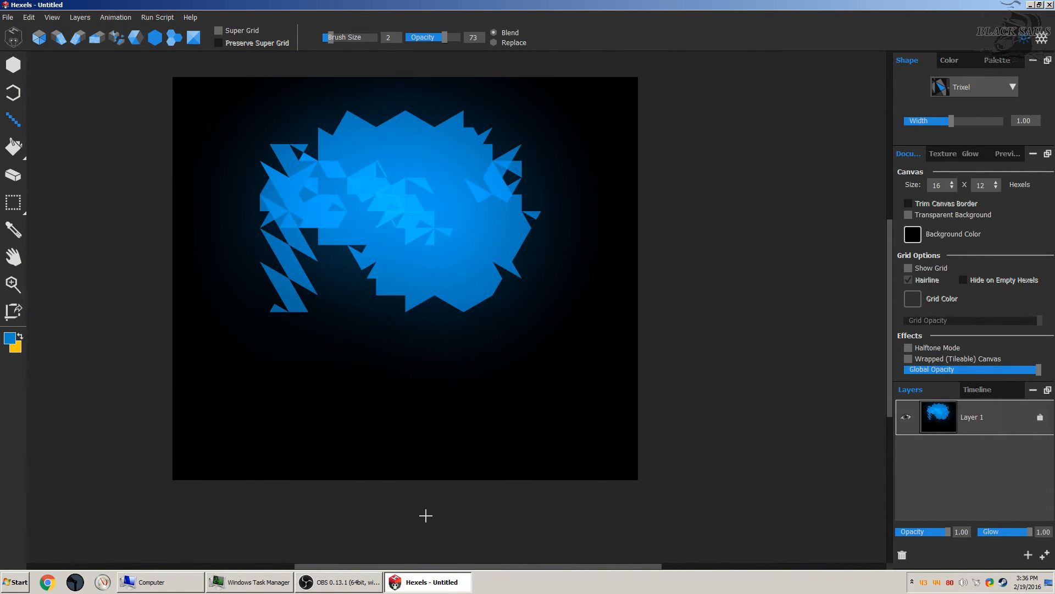
Switch the shape mode to Pixel and draw a diagonal blue line from the upper middle toward the lower left of the artwork.
{"action": "left_click", "coordinate": [974, 87]}
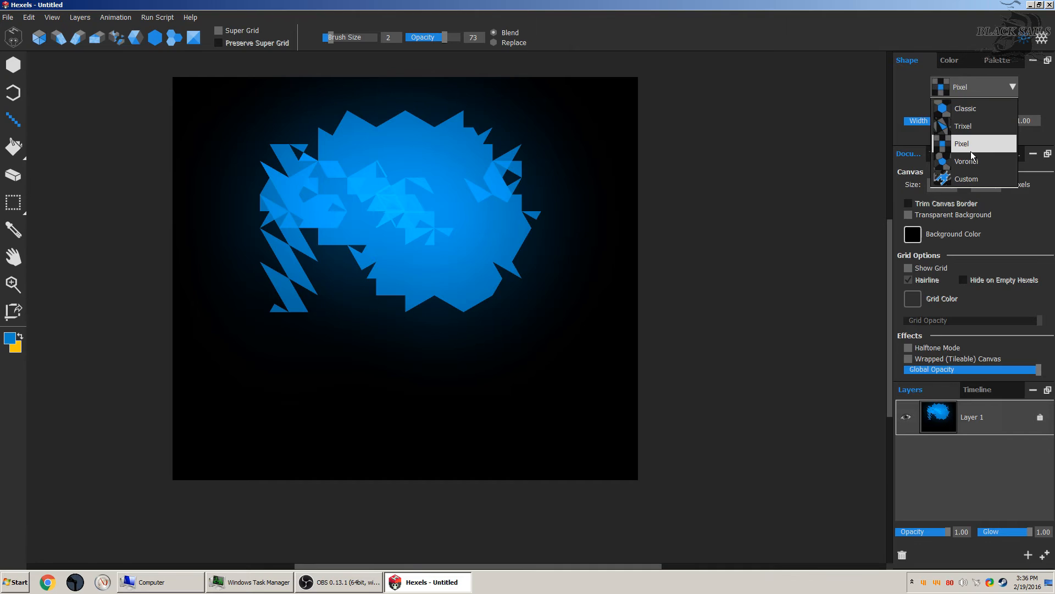
{"action": "left_click", "coordinate": [974, 145]}
{"action": "mouse_move", "coordinate": [542, 244]}
{"action": "left_mouse_down"}
{"action": "mouse_move", "coordinate": [236, 188]}
{"action": "mouse_move", "coordinate": [254, 319]}
{"action": "mouse_move", "coordinate": [239, 395]}
{"action": "left_mouse_up"}
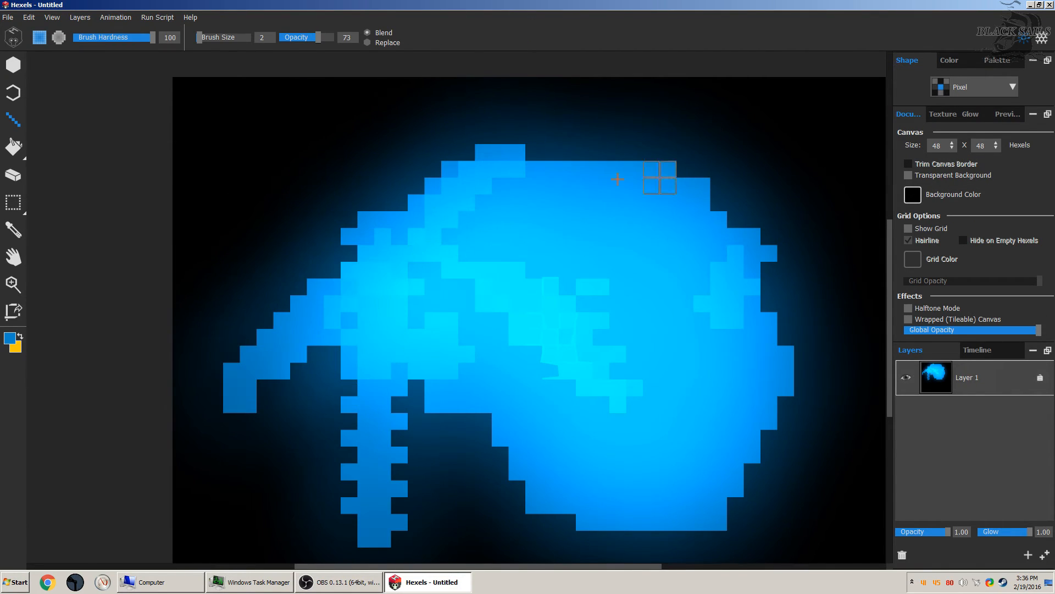
Switch the shape mode to Voronoi and draw another blue line across the upper part of the artwork.
{"action": "left_click", "coordinate": [974, 87]}
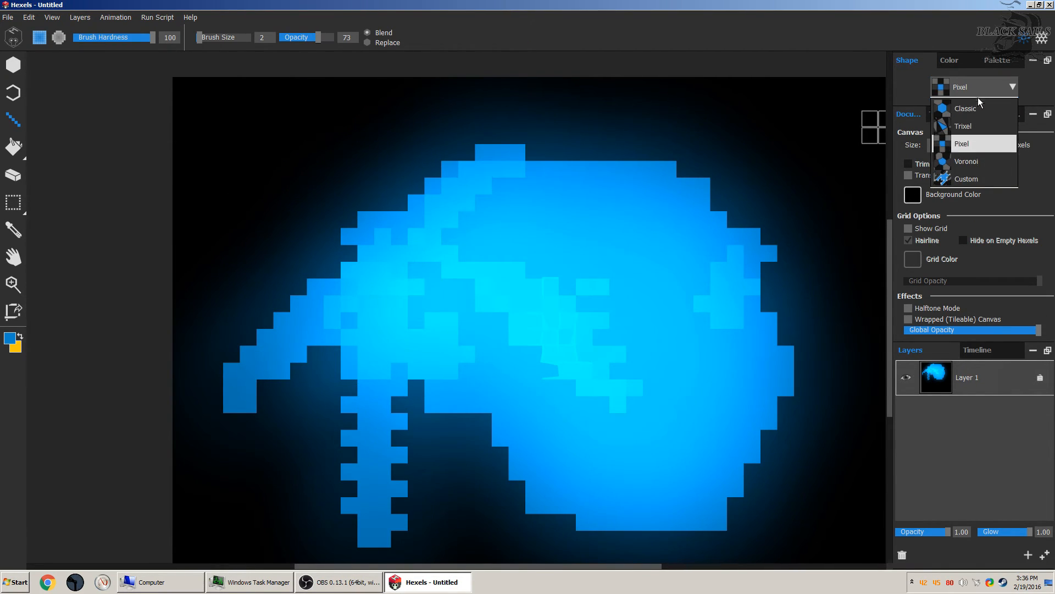
{"action": "left_click", "coordinate": [967, 161]}
{"action": "left_click_drag", "start_coordinate": [527, 179], "coordinate": [742, 127]}
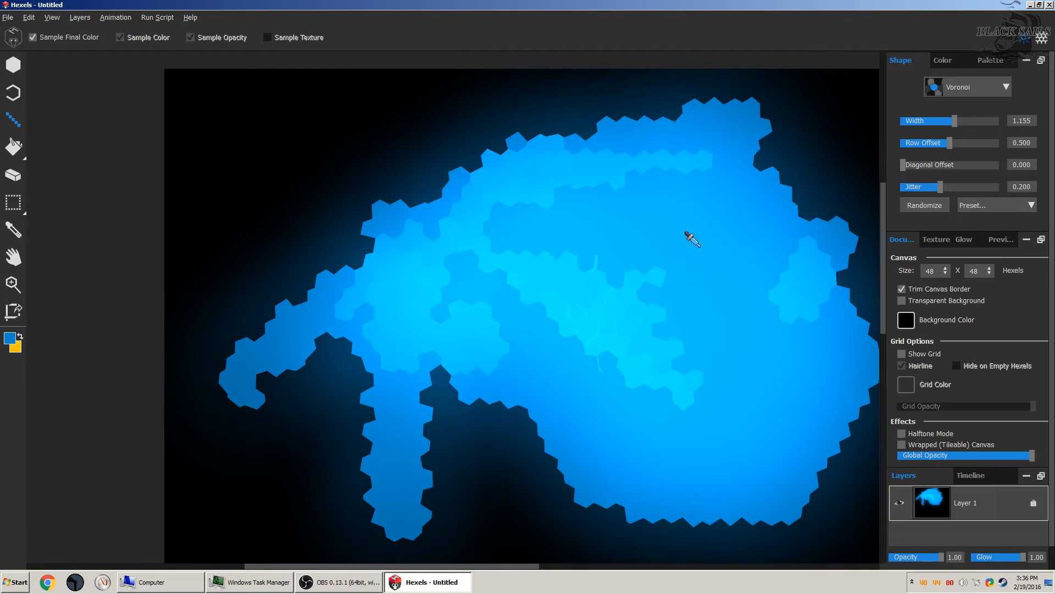
{"action": "scroll", "coordinate": [687, 242], "scroll_direction": "right", "scroll_amount": 2}
{"action": "scroll", "coordinate": [608, 247], "scroll_direction": "left", "scroll_amount": 1}
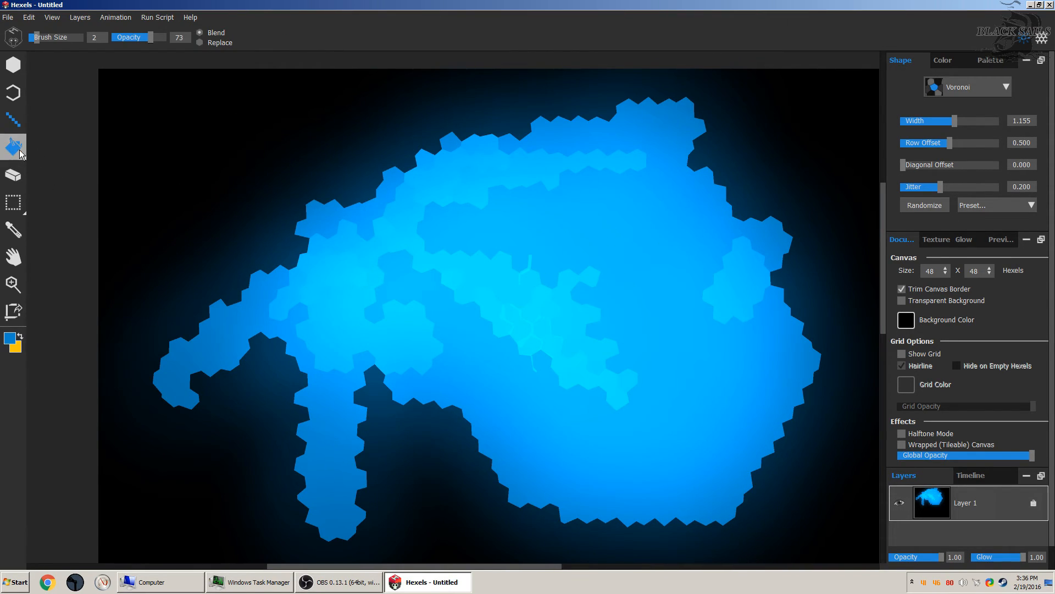
Fill the empty black area around the artwork with blue at opacity 73, and show the alternative fill tools.
{"action": "left_click", "coordinate": [19, 152]}
{"action": "left_click", "coordinate": [191, 192]}
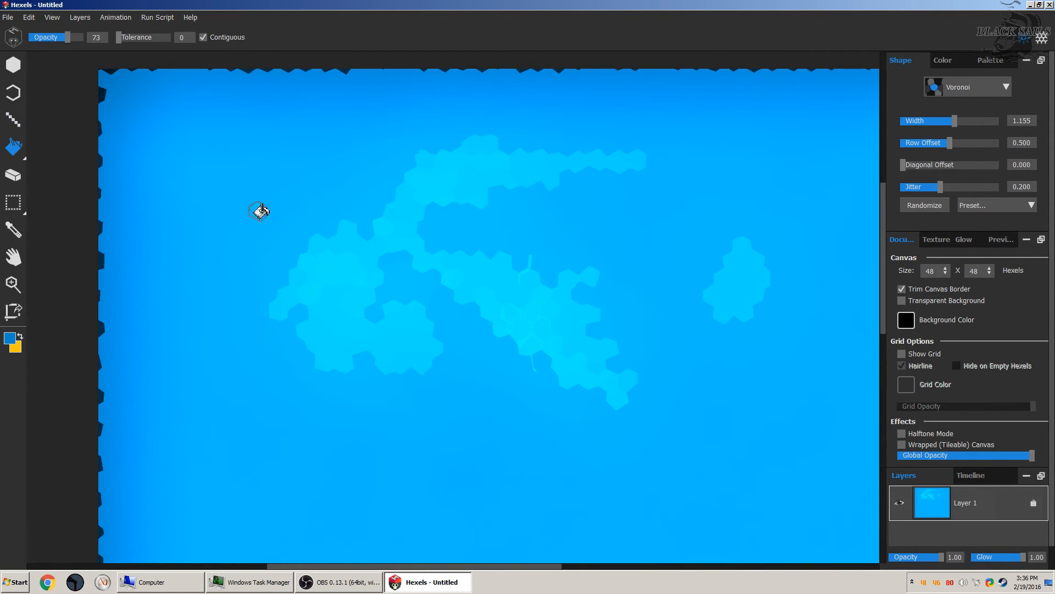
{"action": "left_click", "coordinate": [15, 156]}
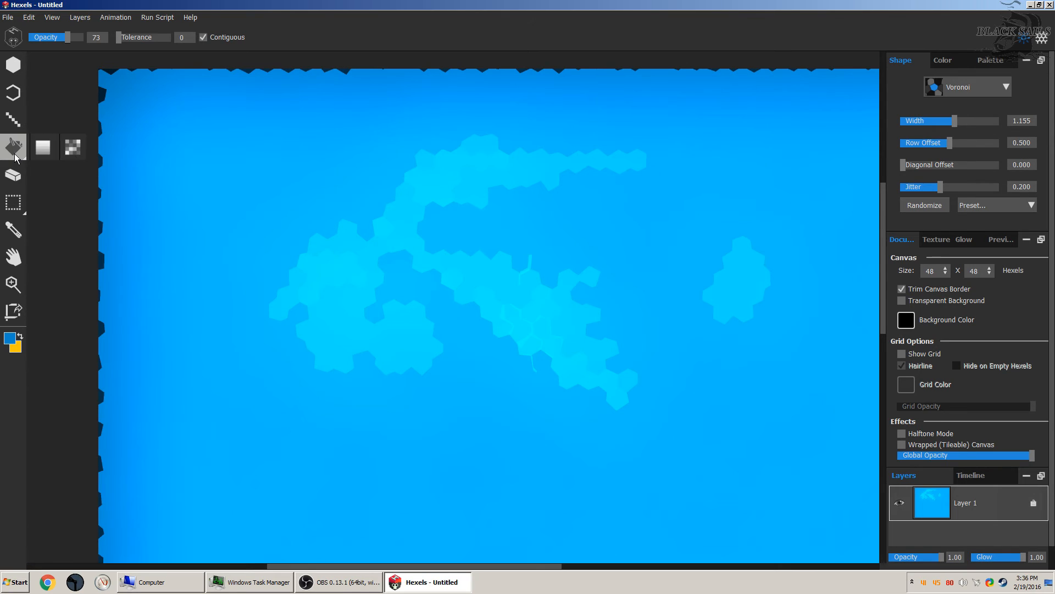
Set the foreground color to red (ff0006) and paint a ring over the blue background with brush size 2.
{"action": "left_click", "coordinate": [13, 338]}
{"action": "left_click_drag", "start_coordinate": [557, 212], "coordinate": [566, 193]}
{"action": "left_click", "coordinate": [626, 400]}
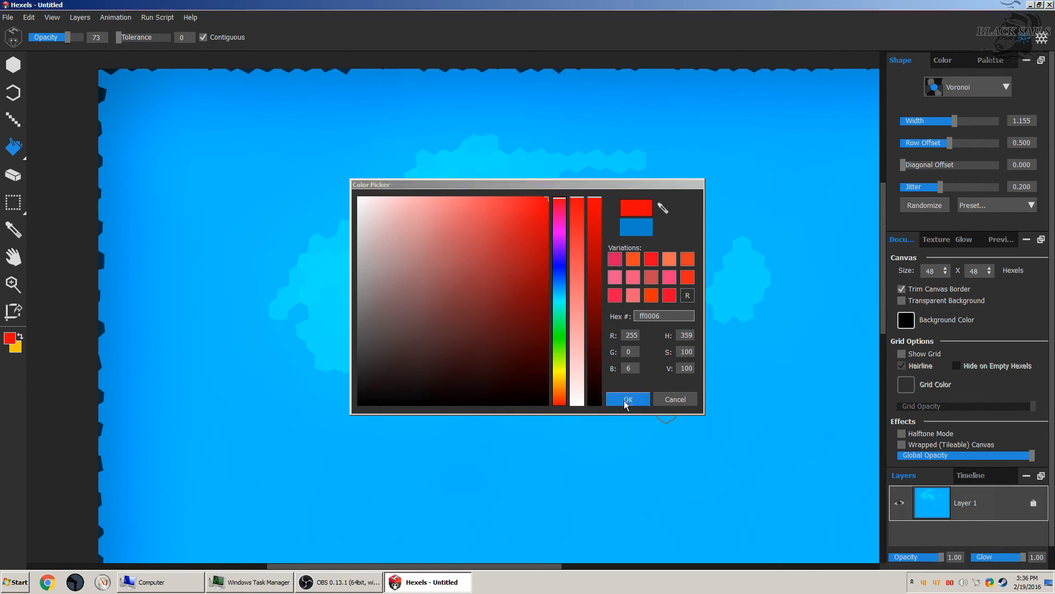
{"action": "left_click", "coordinate": [18, 65]}
{"action": "mouse_move", "coordinate": [472, 222]}
{"action": "left_mouse_down"}
{"action": "mouse_move", "coordinate": [404, 227]}
{"action": "mouse_move", "coordinate": [519, 194]}
{"action": "mouse_move", "coordinate": [459, 259]}
{"action": "left_mouse_up"}
{"action": "scroll", "coordinate": [461, 269], "scroll_direction": "down", "scroll_amount": 2}
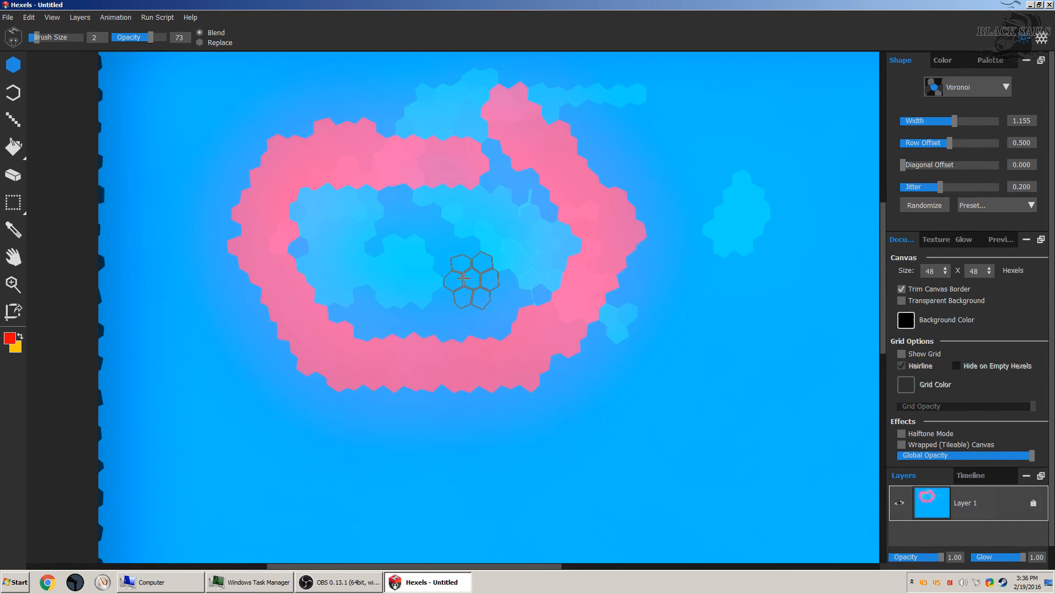
{"action": "scroll", "coordinate": [464, 278], "scroll_direction": "up", "scroll_amount": 3}
{"action": "scroll", "coordinate": [697, 376], "scroll_direction": "up", "scroll_amount": 1}
{"action": "scroll", "coordinate": [697, 376], "scroll_direction": "down", "scroll_amount": 4}
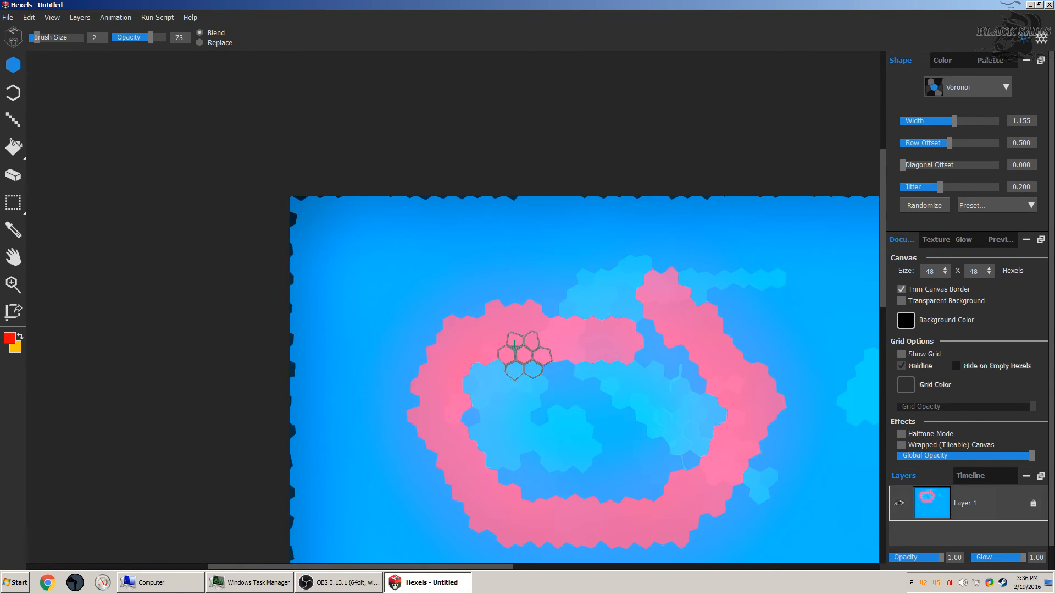
Draw red Outline Paint strokes with line width 24 on the pink ring, and undo the last stroke.
{"action": "left_click", "coordinate": [13, 120]}
{"action": "left_click", "coordinate": [13, 92]}
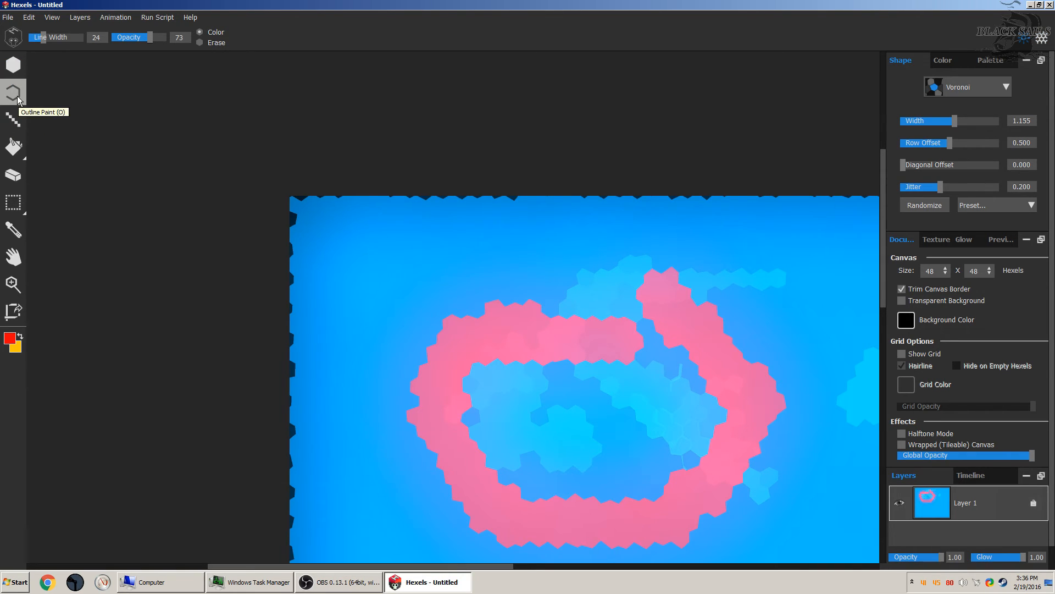
{"action": "mouse_move", "coordinate": [530, 330]}
{"action": "left_mouse_down"}
{"action": "mouse_move", "coordinate": [520, 351]}
{"action": "mouse_move", "coordinate": [477, 324]}
{"action": "mouse_move", "coordinate": [535, 303]}
{"action": "mouse_move", "coordinate": [492, 306]}
{"action": "left_mouse_up"}
{"action": "scroll", "coordinate": [492, 305], "scroll_direction": "up", "scroll_amount": 3}
{"action": "mouse_move", "coordinate": [455, 172]}
{"action": "left_mouse_down"}
{"action": "mouse_move", "coordinate": [434, 181]}
{"action": "mouse_move", "coordinate": [357, 296]}
{"action": "mouse_move", "coordinate": [370, 329]}
{"action": "mouse_move", "coordinate": [359, 354]}
{"action": "mouse_move", "coordinate": [366, 392]}
{"action": "mouse_move", "coordinate": [402, 437]}
{"action": "mouse_move", "coordinate": [416, 481]}
{"action": "mouse_move", "coordinate": [444, 488]}
{"action": "mouse_move", "coordinate": [409, 404]}
{"action": "mouse_move", "coordinate": [418, 388]}
{"action": "mouse_move", "coordinate": [457, 386]}
{"action": "mouse_move", "coordinate": [413, 353]}
{"action": "mouse_move", "coordinate": [449, 338]}
{"action": "mouse_move", "coordinate": [480, 386]}
{"action": "mouse_move", "coordinate": [439, 326]}
{"action": "mouse_move", "coordinate": [497, 430]}
{"action": "mouse_move", "coordinate": [517, 422]}
{"action": "mouse_move", "coordinate": [480, 400]}
{"action": "left_mouse_up"}
{"action": "scroll", "coordinate": [440, 490], "scroll_direction": "down", "scroll_amount": 3}
{"action": "key", "text": "ctrl+z"}
Change the foreground color to deep blue and trace cell outlines along the ring's left edge and upper band.
{"action": "left_click", "coordinate": [10, 338]}
{"action": "left_click_drag", "start_coordinate": [425, 301], "coordinate": [363, 155]}
{"action": "scroll", "coordinate": [682, 133], "scroll_direction": "down", "scroll_amount": 2}
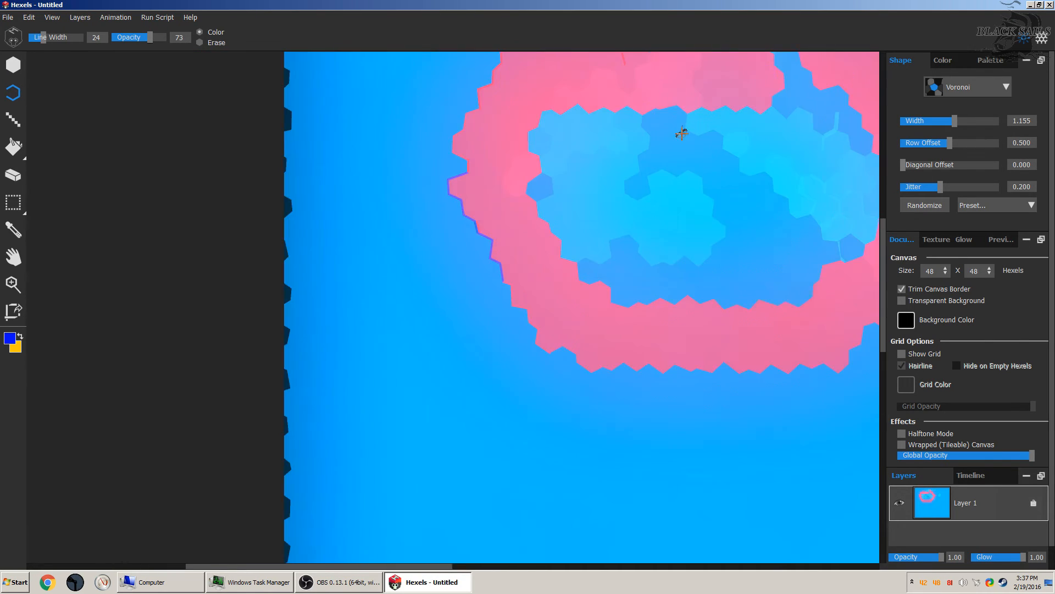
{"action": "scroll", "coordinate": [559, 326], "scroll_direction": "down", "scroll_amount": 3}
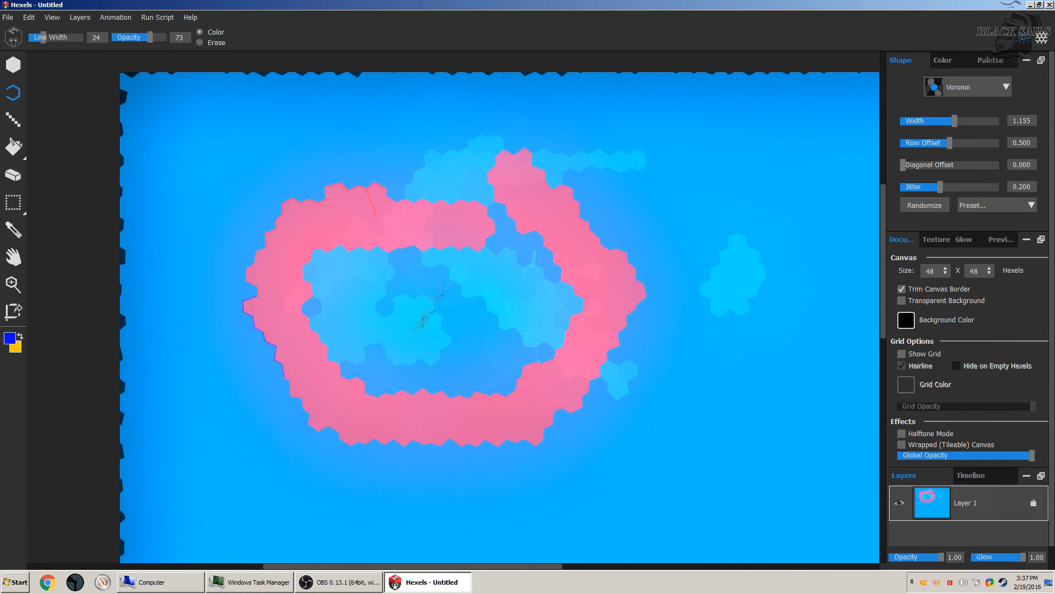
{"action": "left_click_drag", "start_coordinate": [457, 226], "coordinate": [266, 250]}
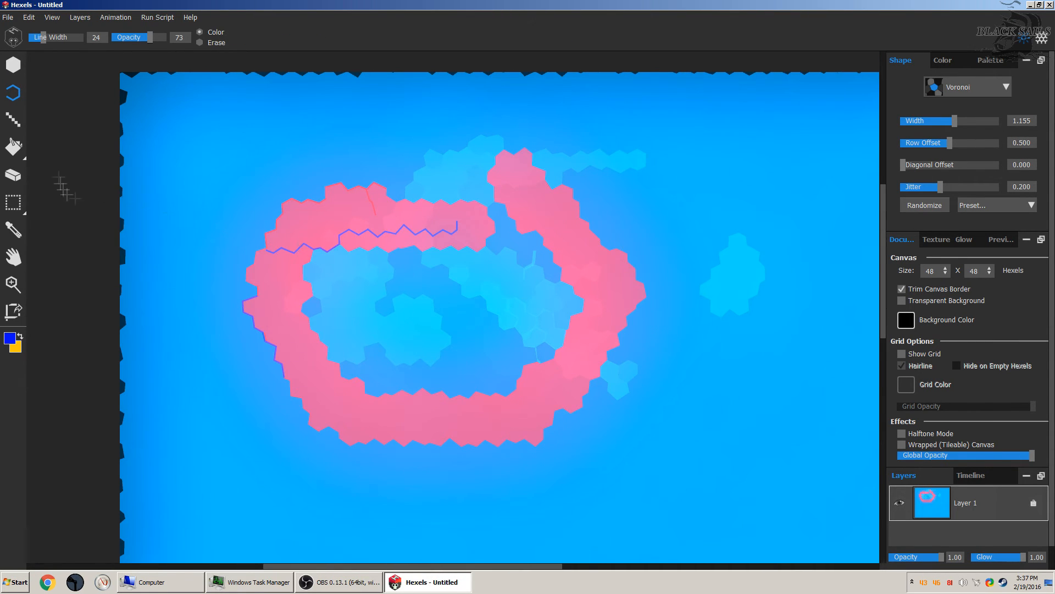
Switch the shape mode to Custom and move the shape's upper middle vertex to X -0.040, Y 0.051.
{"action": "left_click", "coordinate": [934, 91]}
{"action": "left_click", "coordinate": [956, 179]}
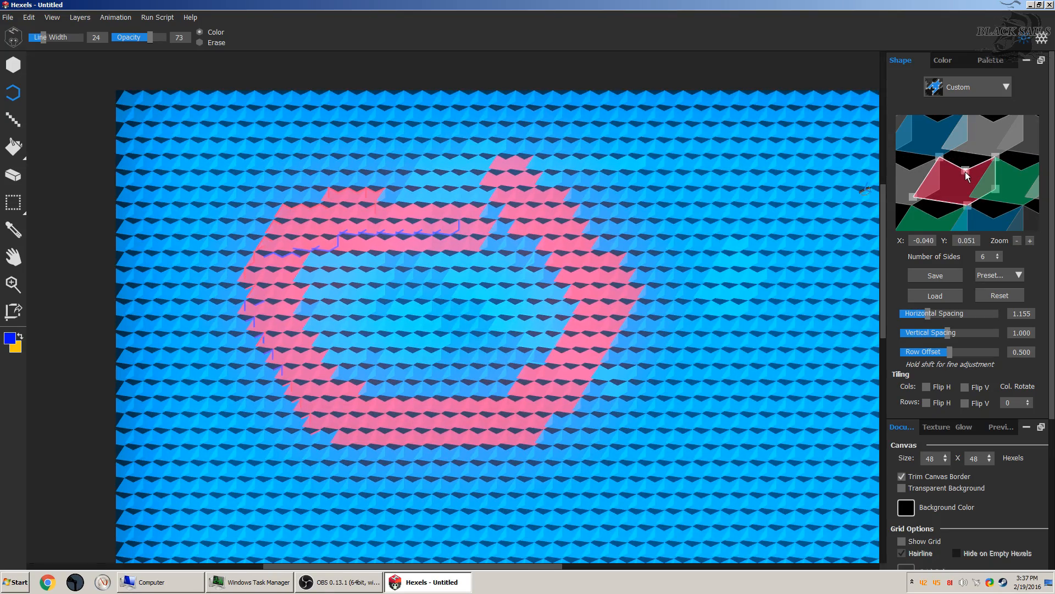
{"action": "key", "text": "m"}
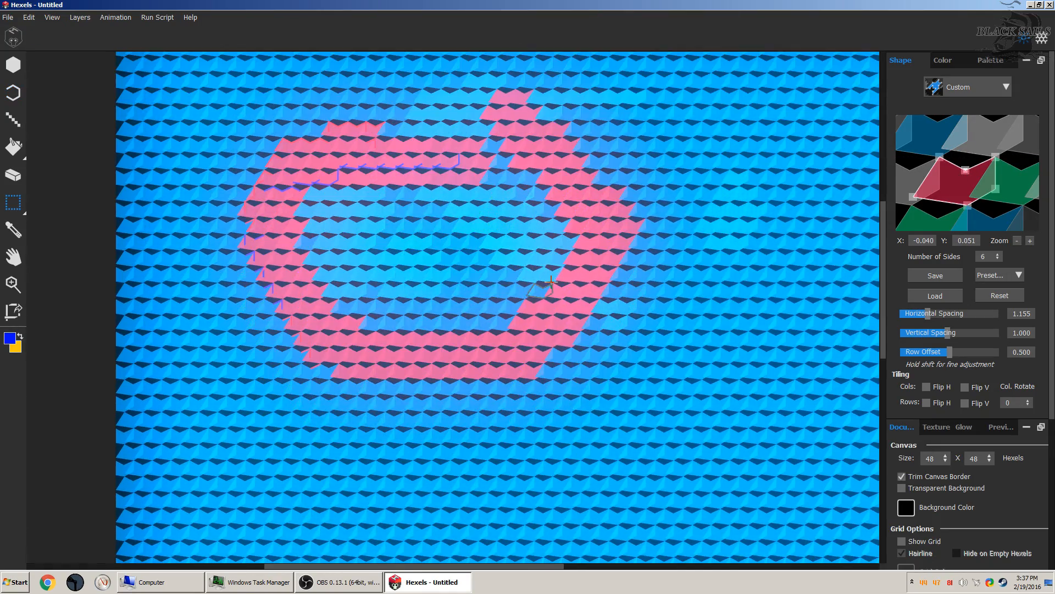
{"action": "scroll", "coordinate": [554, 283], "scroll_direction": "up", "scroll_amount": 2}
{"action": "scroll", "coordinate": [554, 282], "scroll_direction": "up", "scroll_amount": 3}
{"action": "scroll", "coordinate": [556, 278], "scroll_direction": "down", "scroll_amount": 6}
{"action": "scroll", "coordinate": [557, 276], "scroll_direction": "up", "scroll_amount": 2}
Reshape the custom cell by shifting its lowest vertex down-left and its lower right vertex inward to X -0.256, Y -0.574.
{"action": "left_click_drag", "start_coordinate": [961, 208], "coordinate": [944, 224]}
{"action": "left_click_drag", "start_coordinate": [1003, 189], "coordinate": [955, 200]}
{"action": "scroll", "coordinate": [685, 284], "scroll_direction": "right", "scroll_amount": 3}
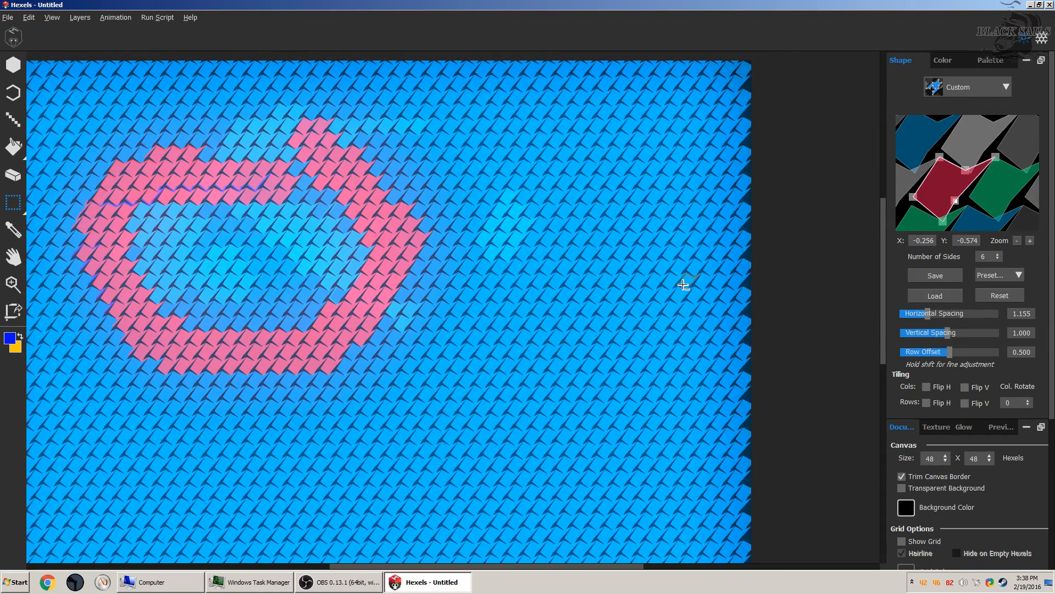
{"action": "scroll", "coordinate": [580, 281], "scroll_direction": "left", "scroll_amount": 2}
{"action": "scroll", "coordinate": [735, 308], "scroll_direction": "down", "scroll_amount": 2}
{"action": "scroll", "coordinate": [603, 410], "scroll_direction": "up", "scroll_amount": 1}
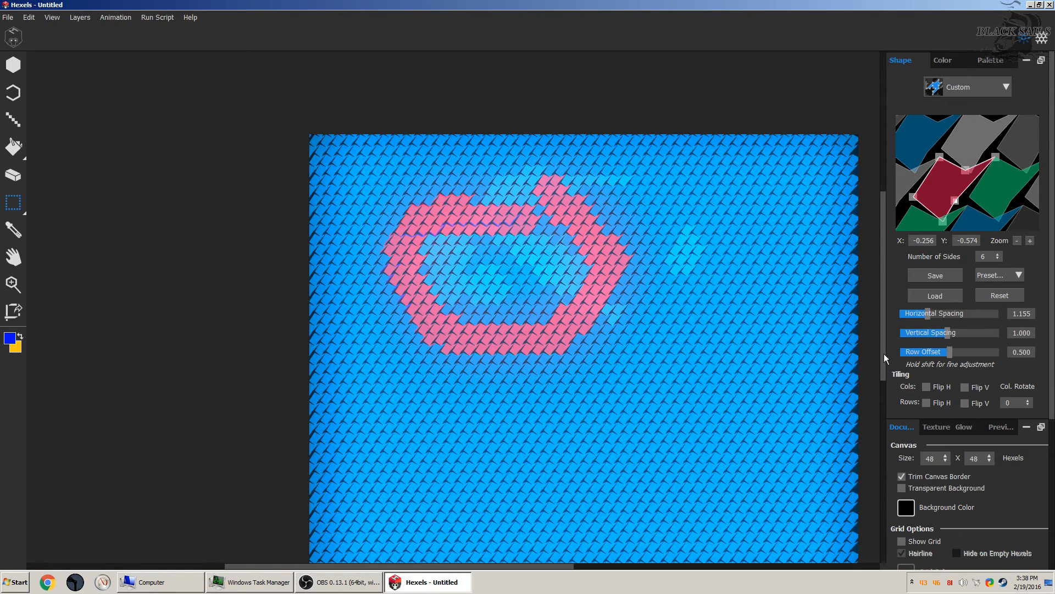
{"action": "left_click_drag", "start_coordinate": [884, 355], "coordinate": [885, 376]}
Set the foreground color to yellow-orange and paint a house outline with a roof, two walls and two filled patches between them.
{"action": "left_click", "coordinate": [14, 65]}
{"action": "left_click", "coordinate": [10, 337]}
{"action": "left_click", "coordinate": [562, 374]}
{"action": "left_click", "coordinate": [622, 398]}
{"action": "left_click_drag", "start_coordinate": [467, 311], "coordinate": [448, 533]}
{"action": "left_click_drag", "start_coordinate": [678, 321], "coordinate": [684, 532]}
{"action": "mouse_move", "coordinate": [324, 318]}
{"action": "left_mouse_down"}
{"action": "mouse_move", "coordinate": [468, 153]}
{"action": "mouse_move", "coordinate": [577, 163]}
{"action": "mouse_move", "coordinate": [686, 330]}
{"action": "left_mouse_up"}
{"action": "mouse_move", "coordinate": [580, 526]}
{"action": "left_mouse_down"}
{"action": "mouse_move", "coordinate": [614, 457]}
{"action": "mouse_move", "coordinate": [597, 529]}
{"action": "left_mouse_up"}
{"action": "mouse_move", "coordinate": [570, 313]}
{"action": "left_mouse_down"}
{"action": "mouse_move", "coordinate": [590, 307]}
{"action": "mouse_move", "coordinate": [589, 320]}
{"action": "mouse_move", "coordinate": [572, 297]}
{"action": "mouse_move", "coordinate": [574, 312]}
{"action": "mouse_move", "coordinate": [595, 310]}
{"action": "mouse_move", "coordinate": [588, 298]}
{"action": "mouse_move", "coordinate": [562, 328]}
{"action": "mouse_move", "coordinate": [602, 326]}
{"action": "mouse_move", "coordinate": [552, 283]}
{"action": "mouse_move", "coordinate": [573, 330]}
{"action": "mouse_move", "coordinate": [589, 347]}
{"action": "left_mouse_up"}
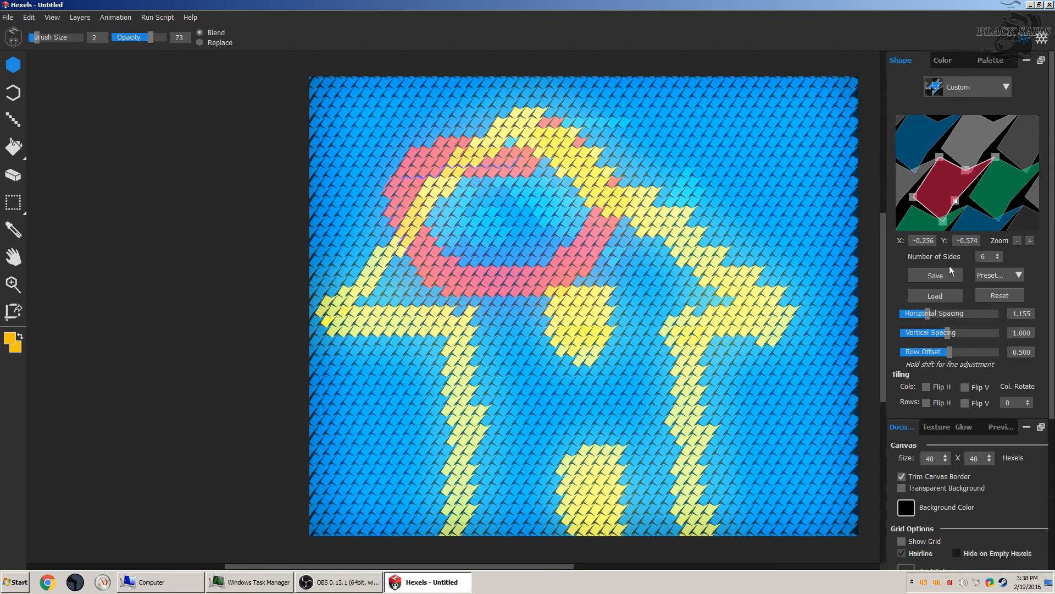
Set the custom shape's horizontal spacing to 1.910 and flip its tiling columns horizontally and vertically.
{"action": "left_click_drag", "start_coordinate": [928, 313], "coordinate": [945, 316]}
{"action": "scroll", "coordinate": [656, 442], "scroll_direction": "down", "scroll_amount": 5}
{"action": "scroll", "coordinate": [491, 388], "scroll_direction": "up", "scroll_amount": 3}
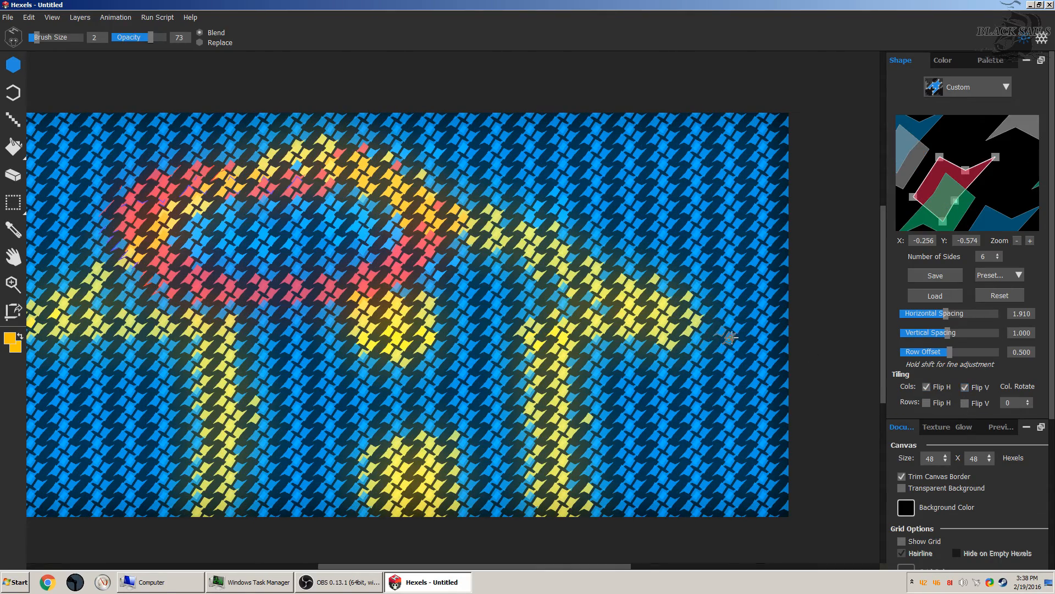
Move the custom shape's upper vertex to X -0.097, Y 0.859, its lower right vertex outward, and its left vertex to X -0.938, Y 0.051.
{"action": "left_click_drag", "start_coordinate": [965, 170], "coordinate": [963, 136]}
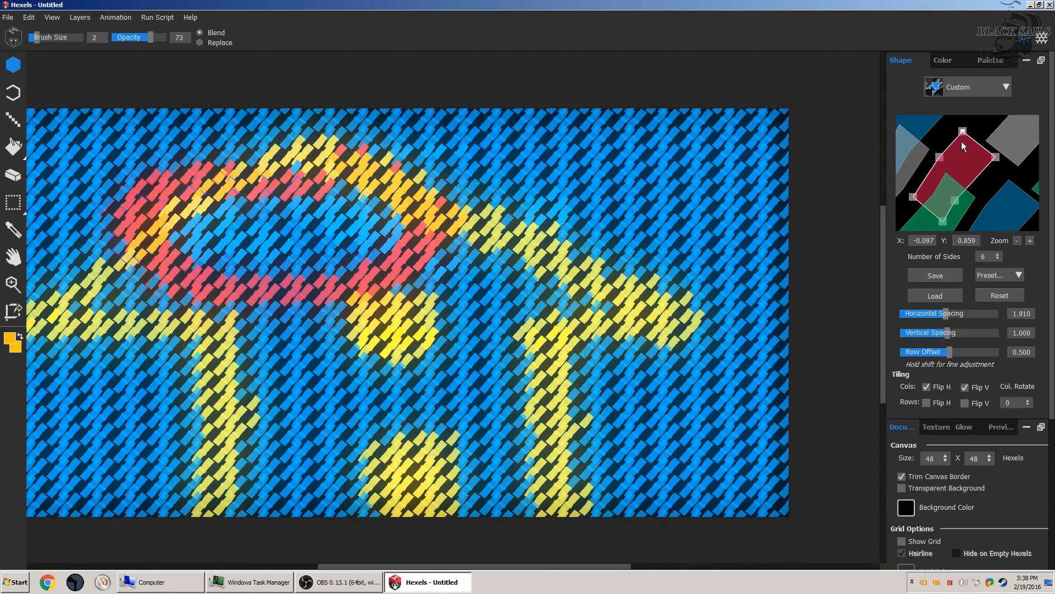
{"action": "left_click_drag", "start_coordinate": [958, 206], "coordinate": [1001, 200]}
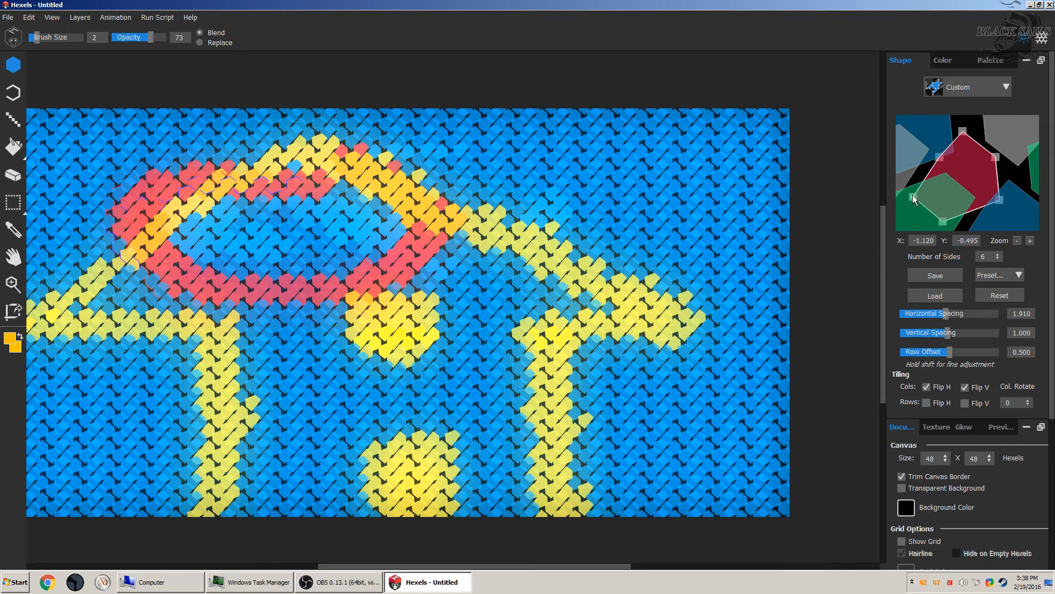
{"action": "left_click_drag", "start_coordinate": [912, 195], "coordinate": [923, 172]}
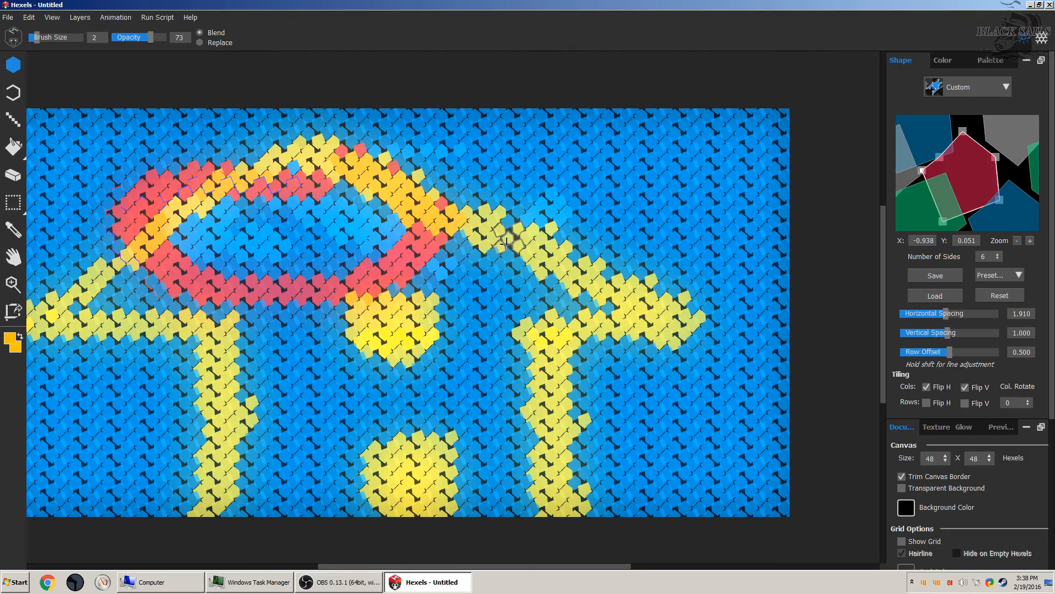
Move the custom shape's upper vertex to X -1.257, Y 0.938 and inspect the resulting tiling.
{"action": "scroll", "coordinate": [608, 273], "scroll_direction": "up", "scroll_amount": 5}
{"action": "scroll", "coordinate": [607, 274], "scroll_direction": "down", "scroll_amount": 5}
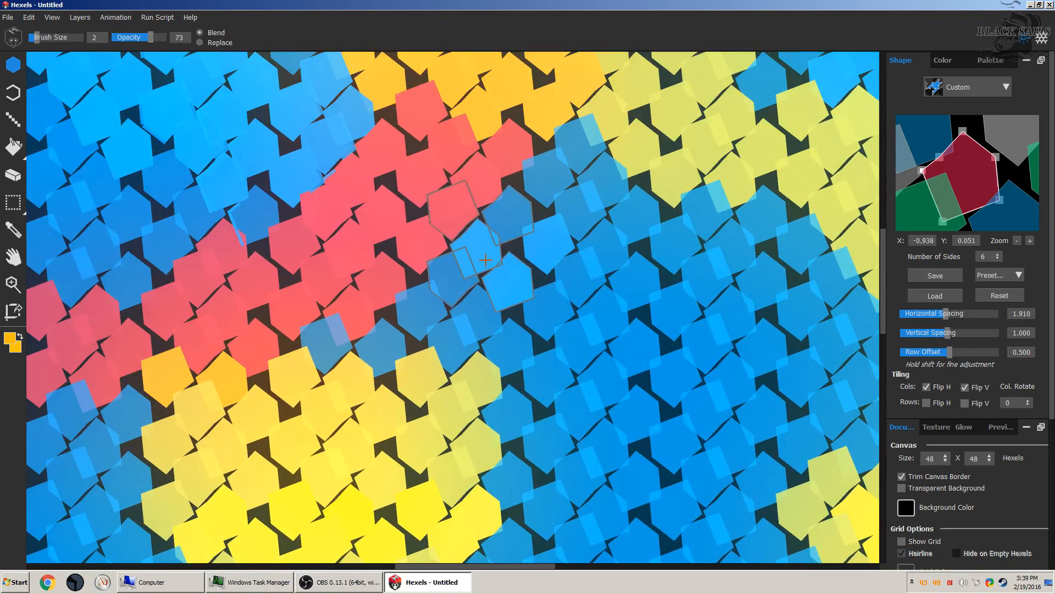
{"action": "left_click_drag", "start_coordinate": [965, 145], "coordinate": [907, 128]}
{"action": "key", "text": "i"}
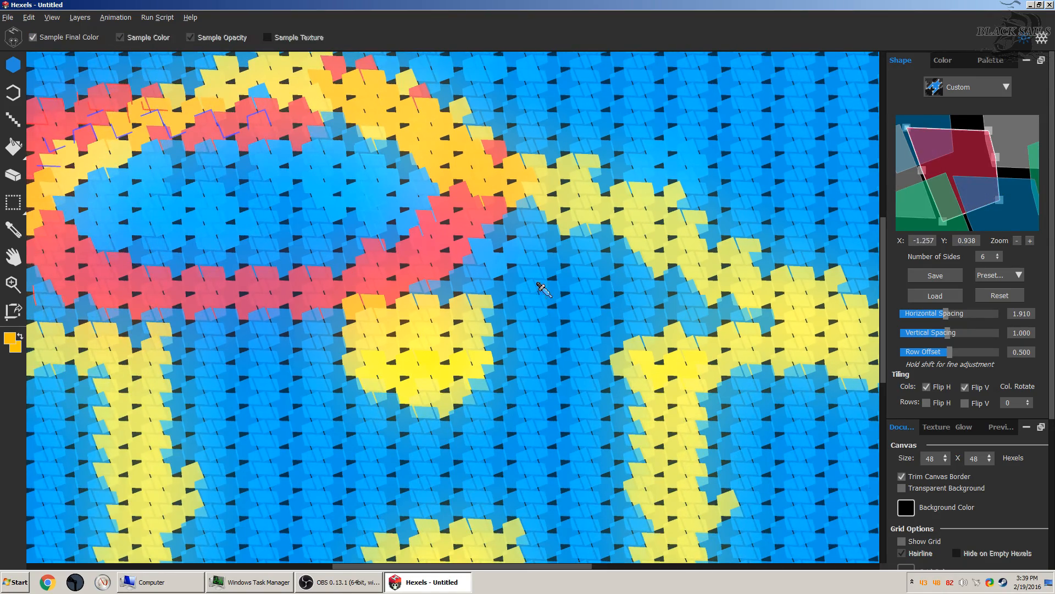
{"action": "scroll", "coordinate": [407, 284], "scroll_direction": "up", "scroll_amount": 3}
{"action": "scroll", "coordinate": [410, 282], "scroll_direction": "down", "scroll_amount": 5}
{"action": "scroll", "coordinate": [253, 176], "scroll_direction": "up", "scroll_amount": 2}
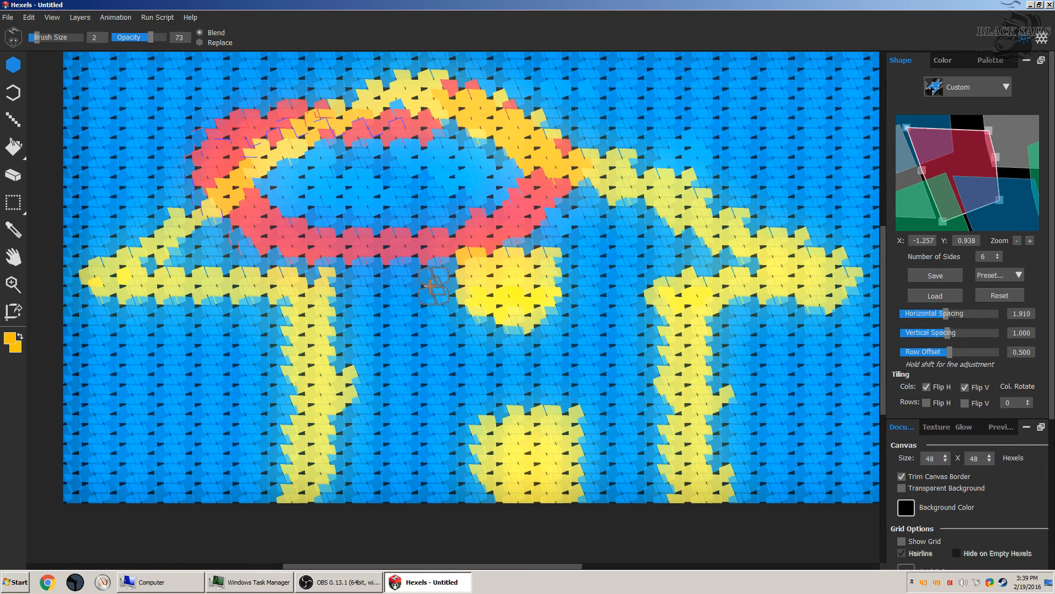
{"action": "left_click", "coordinate": [29, 18]}
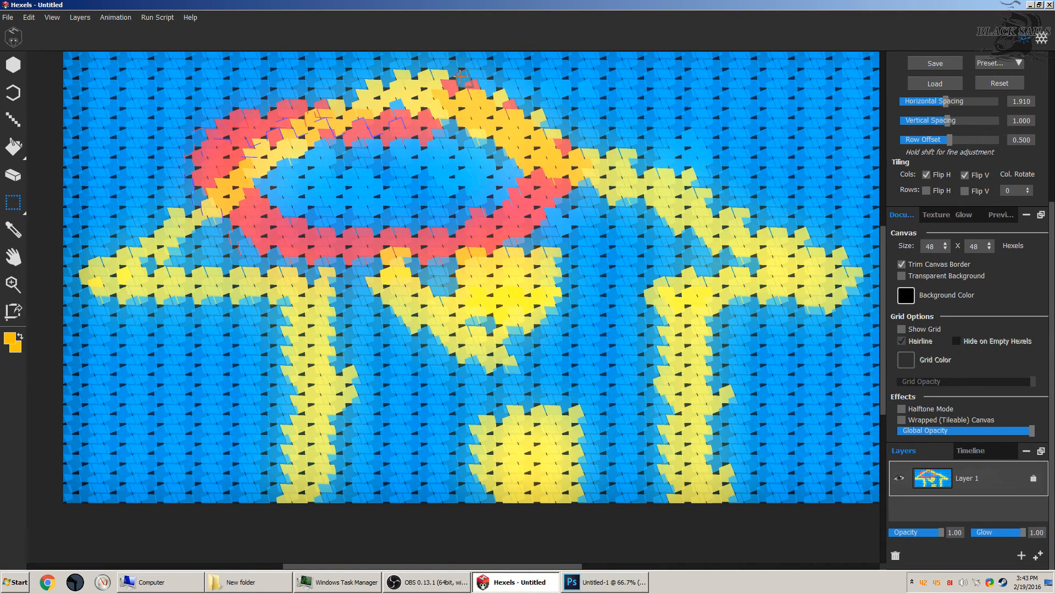
{"action": "left_click", "coordinate": [627, 581]}
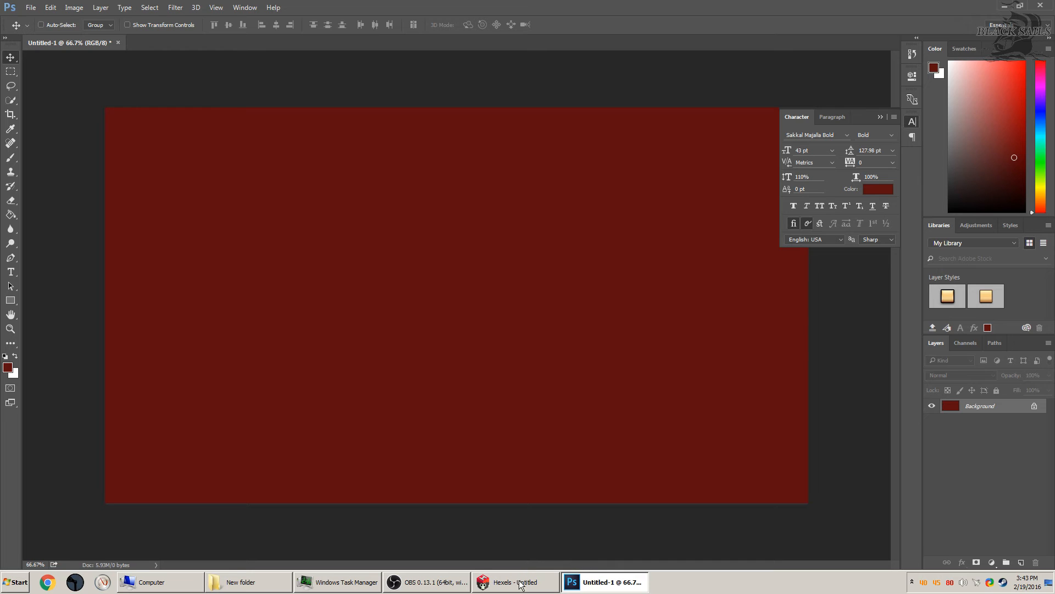
{"action": "left_click", "coordinate": [520, 584]}
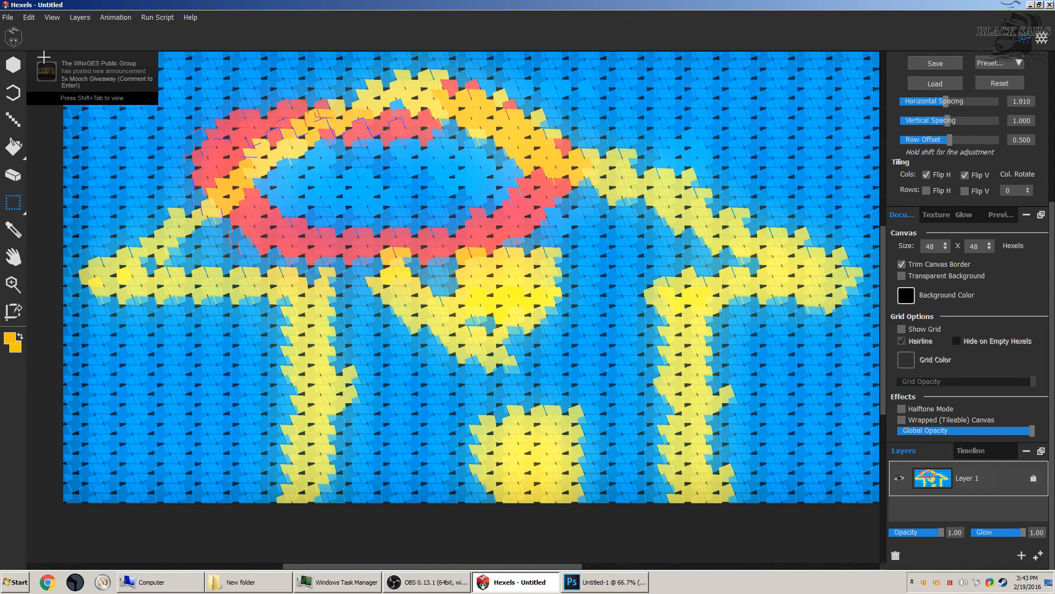
{"action": "left_click", "coordinate": [628, 582]}
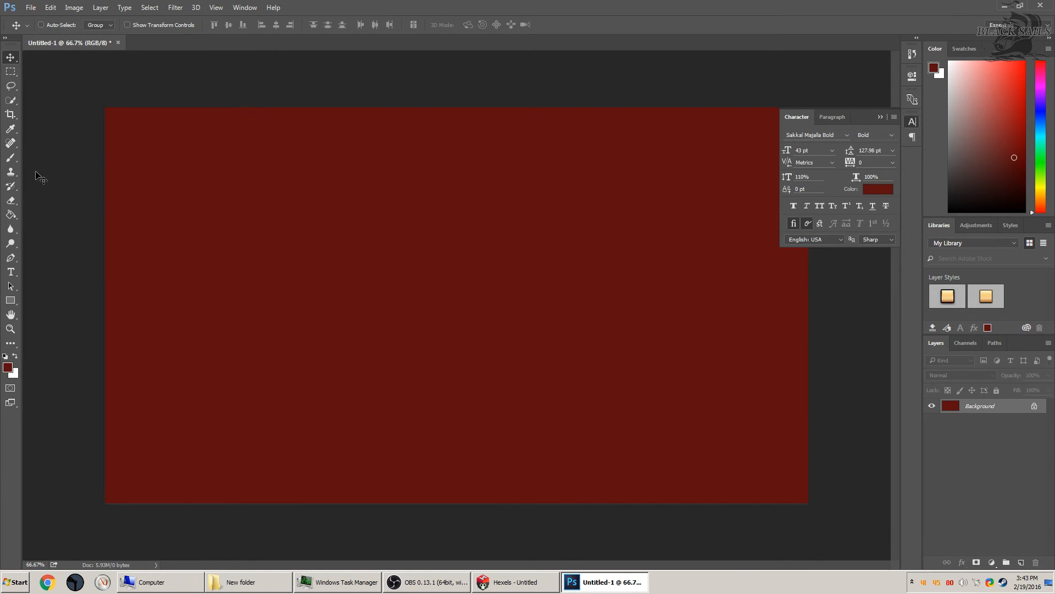
{"action": "left_click", "coordinate": [498, 584]}
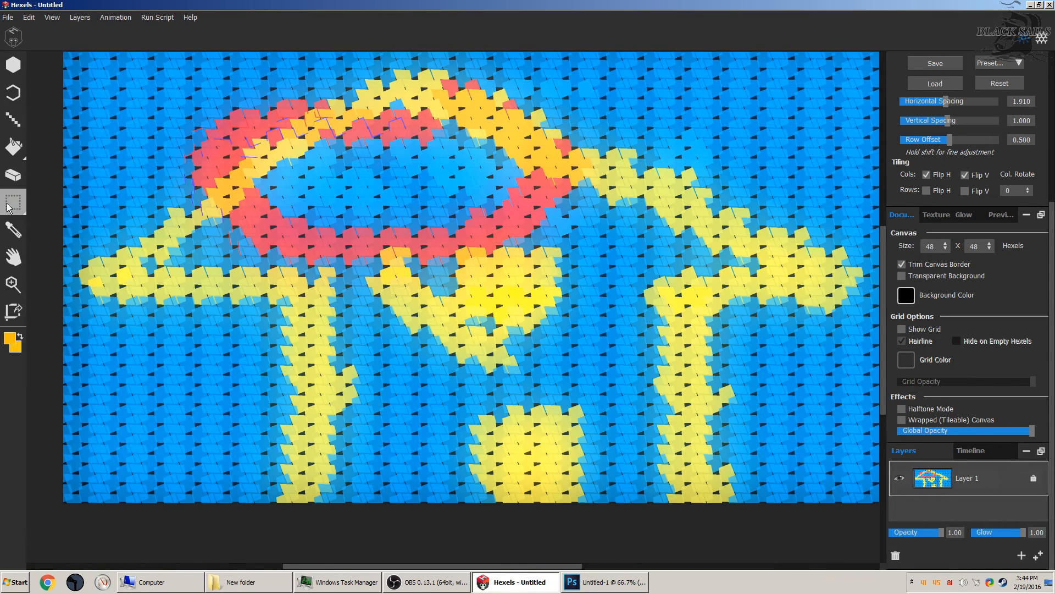
Select a rectangular area over the red ring's right end and the roof's right slope, and place a shifted copy down and left.
{"action": "left_click_drag", "start_coordinate": [730, 141], "coordinate": [458, 267]}
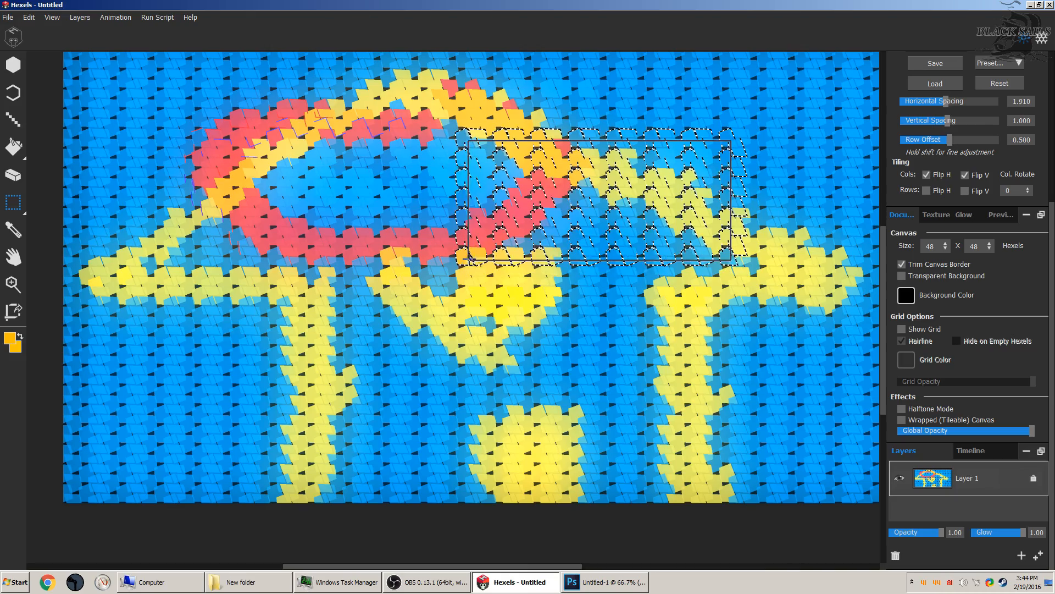
{"action": "scroll", "coordinate": [675, 391], "scroll_direction": "up", "scroll_amount": 5}
{"action": "scroll", "coordinate": [675, 391], "scroll_direction": "down", "scroll_amount": 4}
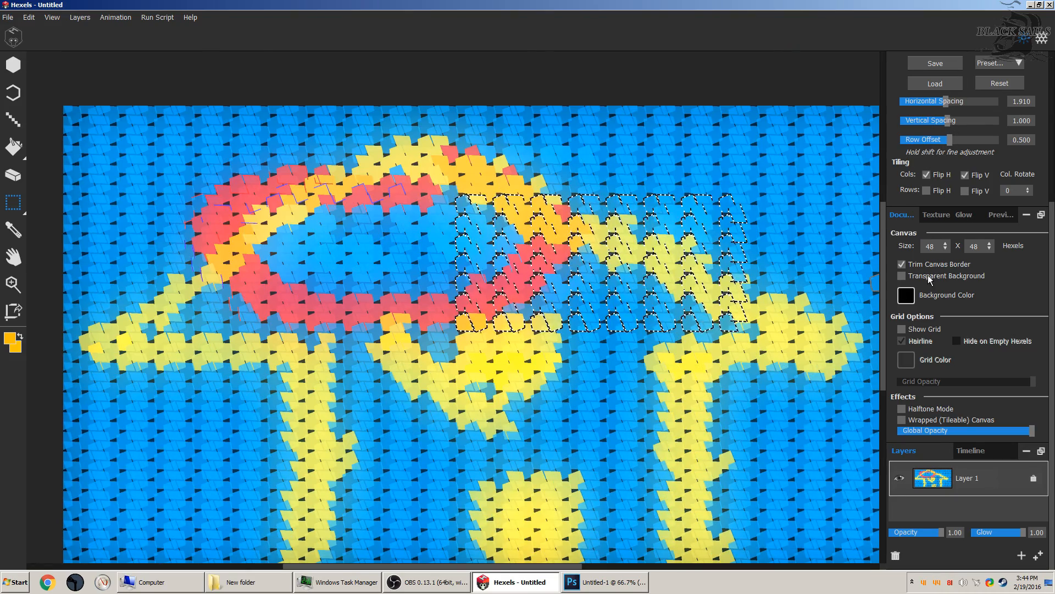
{"action": "left_click_drag", "start_coordinate": [723, 221], "coordinate": [668, 209]}
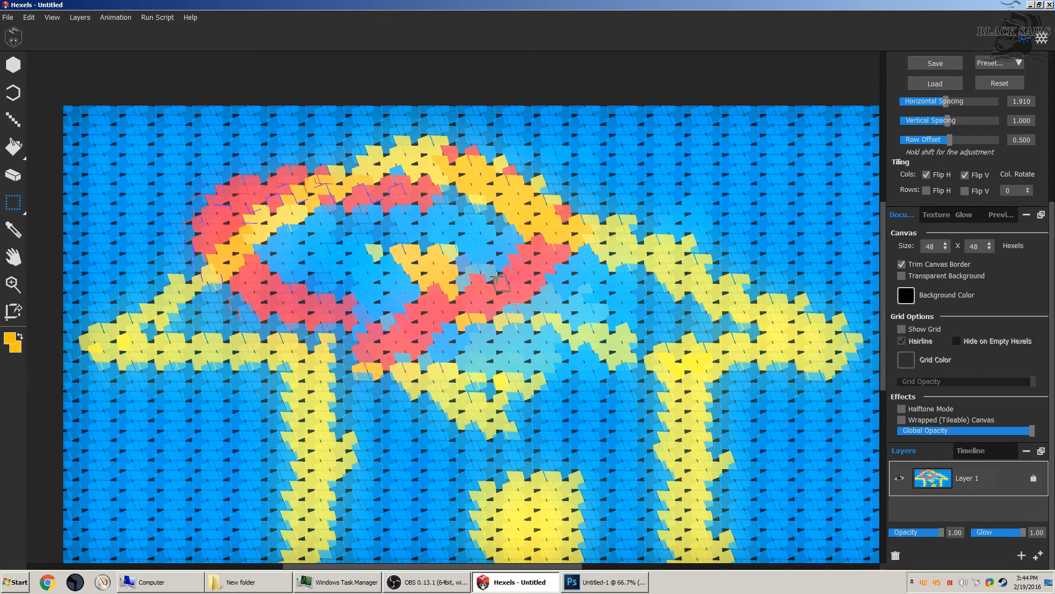
{"action": "left_click_drag", "start_coordinate": [498, 206], "coordinate": [499, 272]}
{"action": "scroll", "coordinate": [498, 272], "scroll_direction": "down", "scroll_amount": 3}
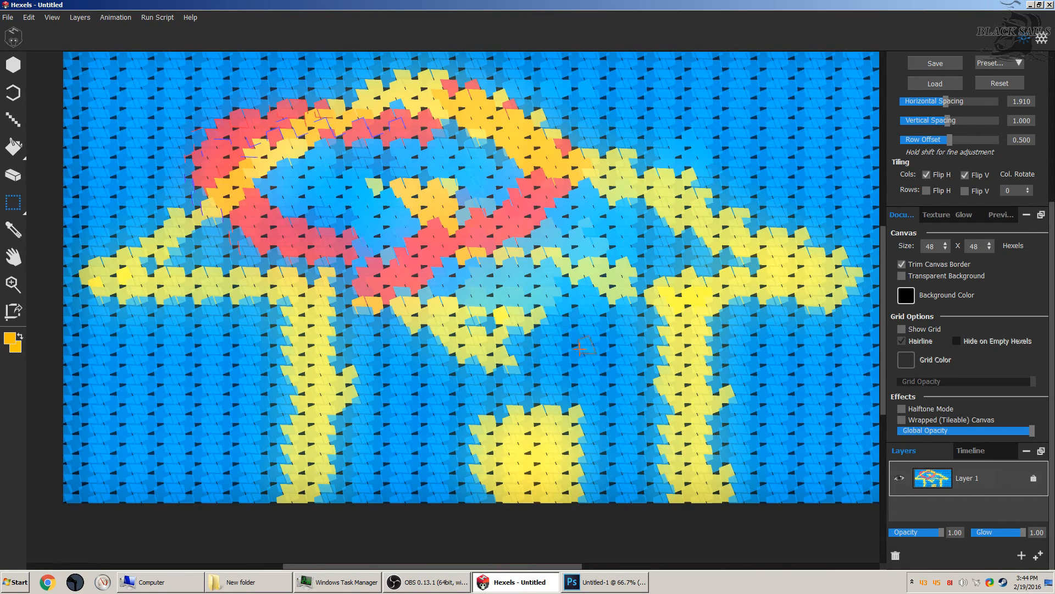
{"action": "left_click", "coordinate": [609, 583]}
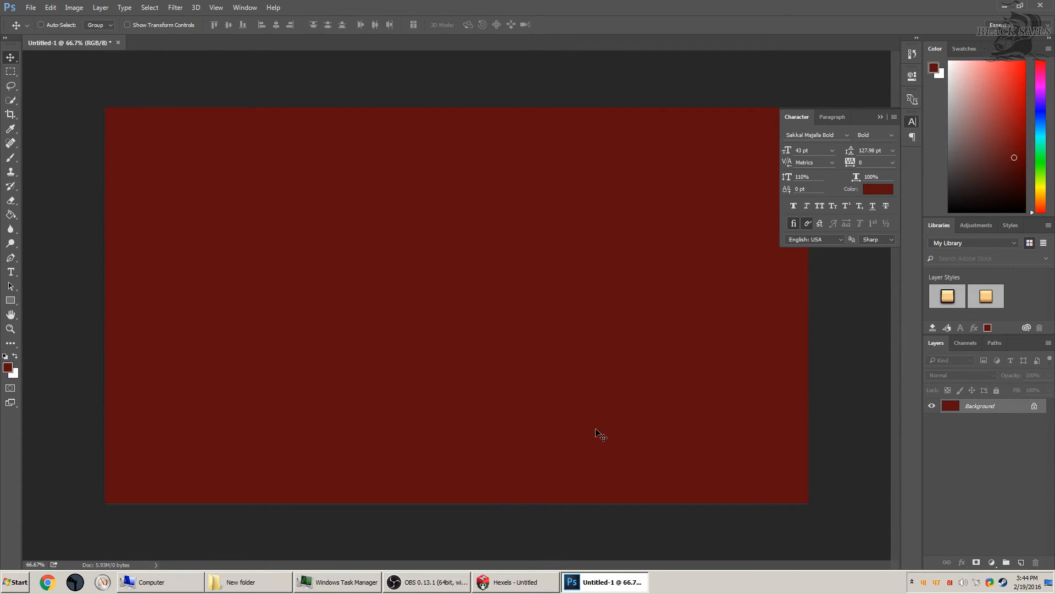
{"action": "left_click", "coordinate": [515, 582]}
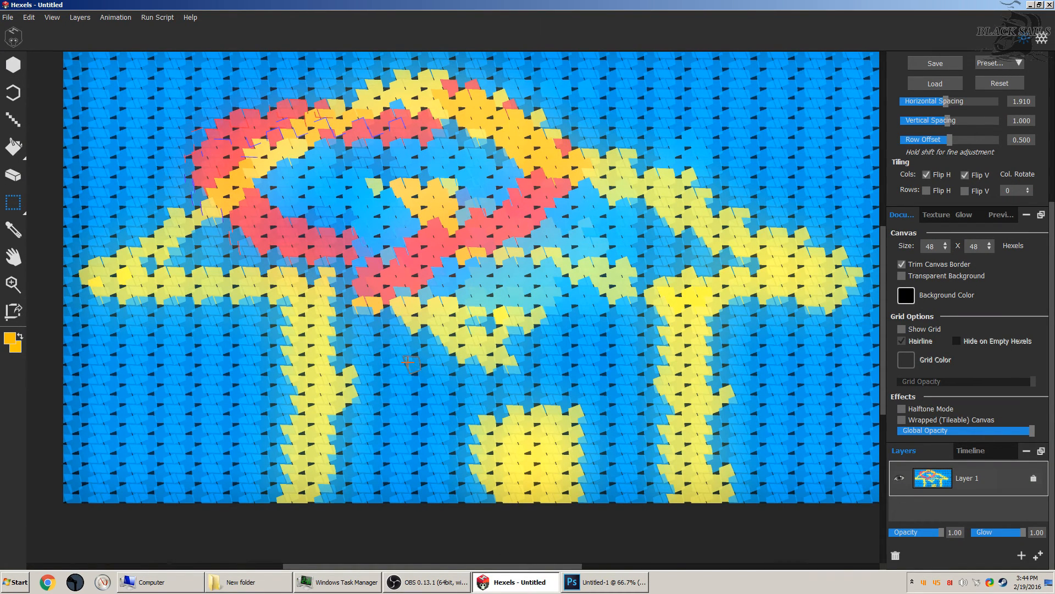
Create a new 48 x 48 document from the Hexels Classic template.
{"action": "left_click", "coordinate": [7, 17]}
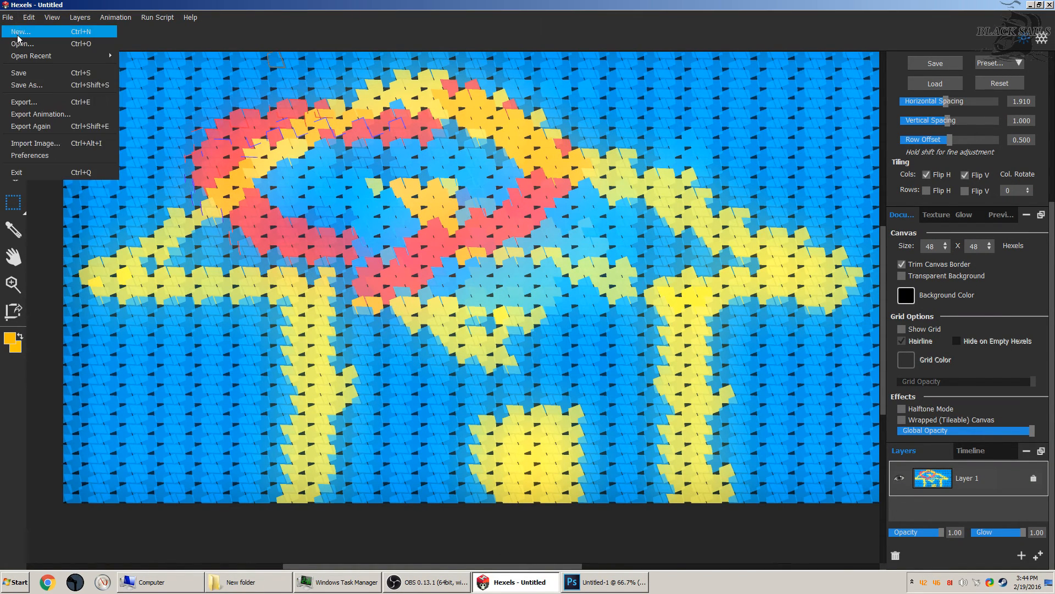
{"action": "left_click", "coordinate": [21, 30]}
{"action": "left_click", "coordinate": [518, 311]}
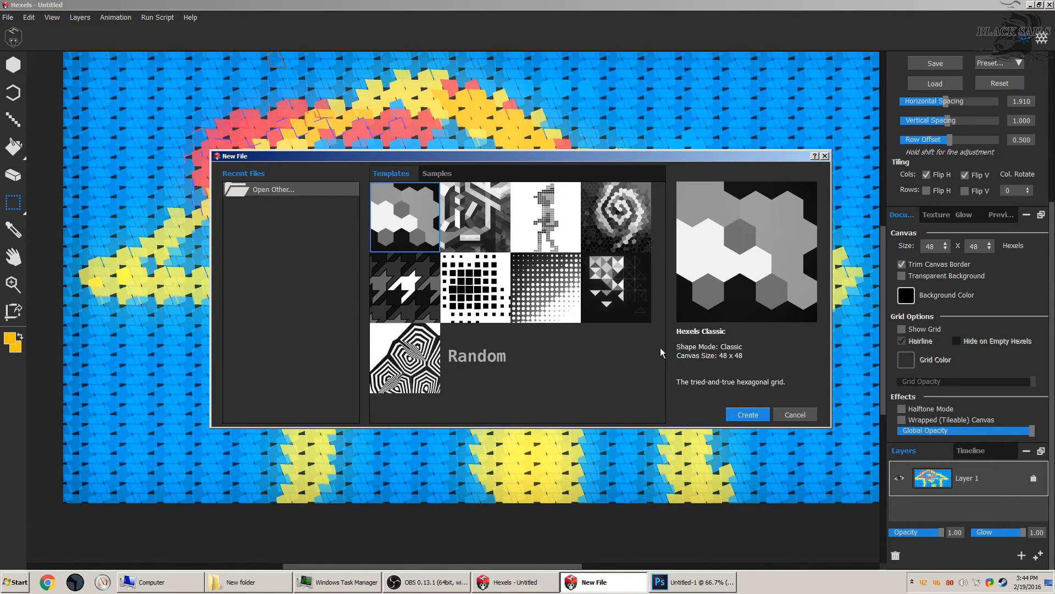
{"action": "left_click", "coordinate": [744, 415]}
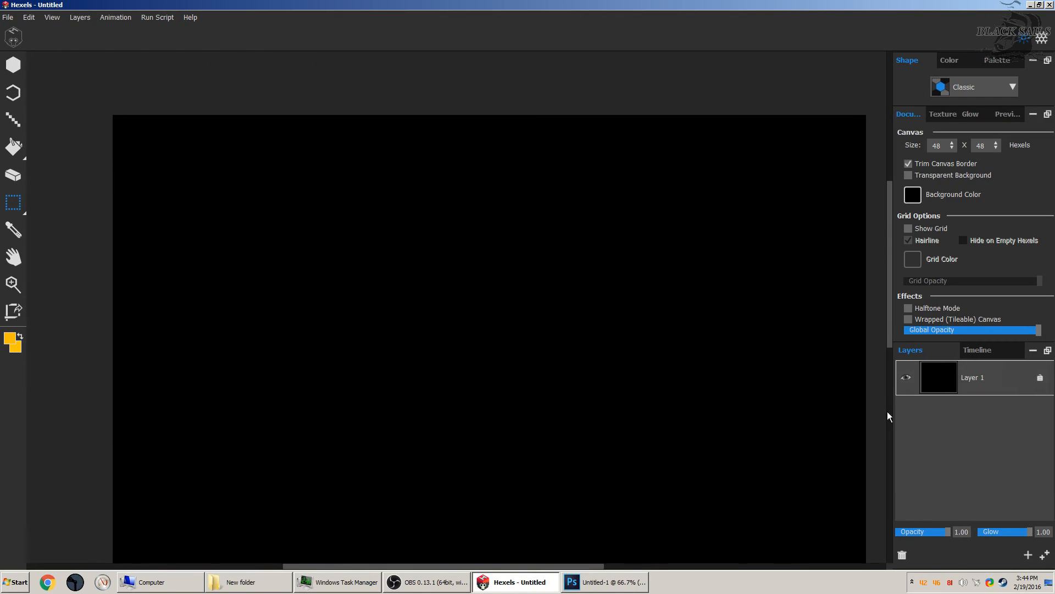
Bring the acid_picdump_69 image from the open New folder window onto the canvas as its own layer.
{"action": "left_click", "coordinate": [269, 582]}
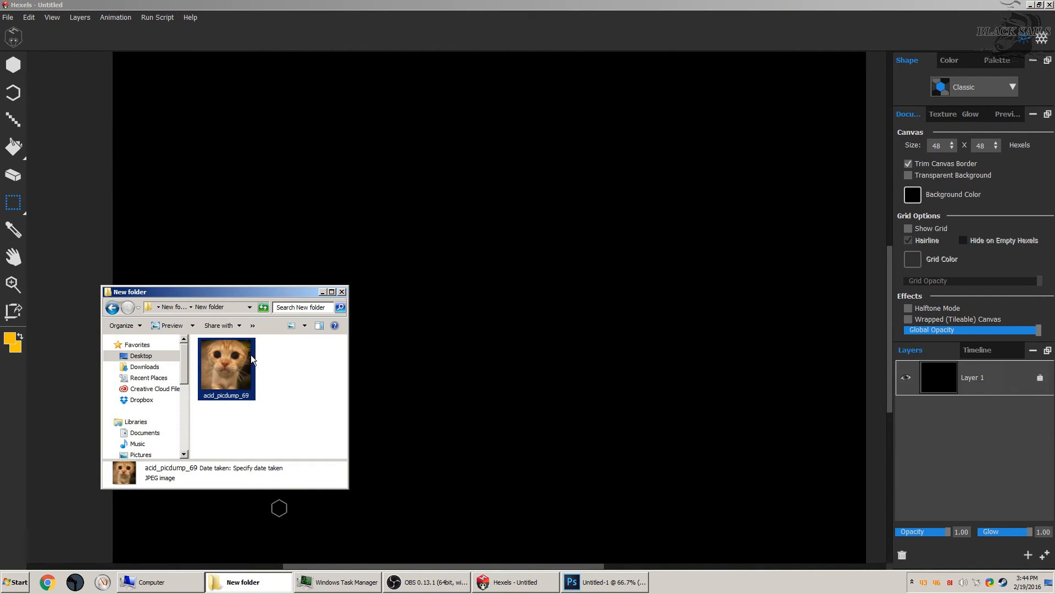
{"action": "left_click_drag", "start_coordinate": [451, 201], "coordinate": [452, 199]}
{"action": "left_click", "coordinate": [448, 196]}
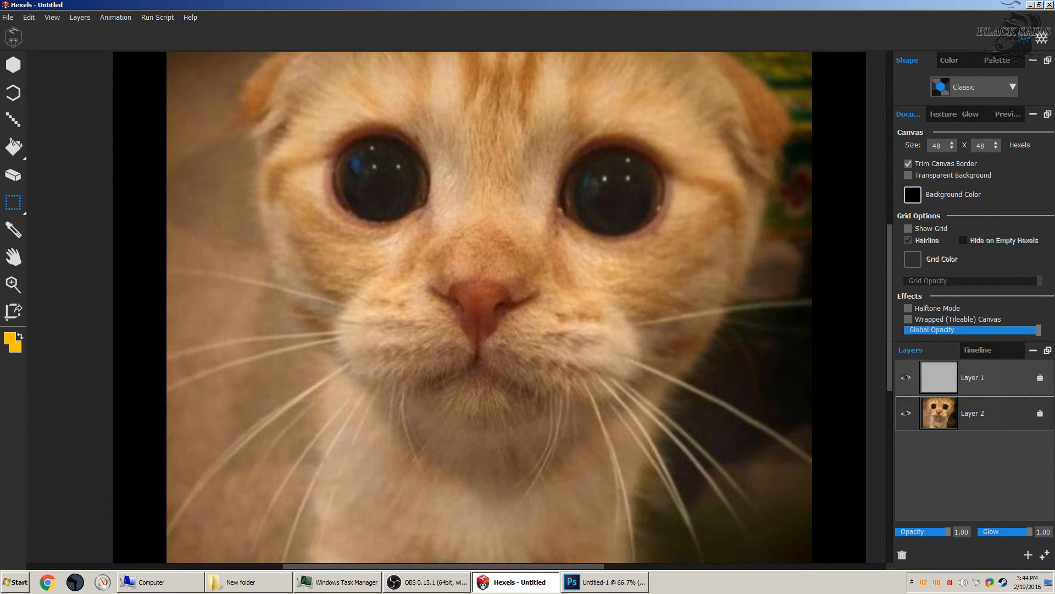
Switch to the drawing brush and add a new empty layer above the existing layers for painting over the cat photo.
{"action": "left_click", "coordinate": [13, 64]}
{"action": "left_click", "coordinate": [214, 196]}
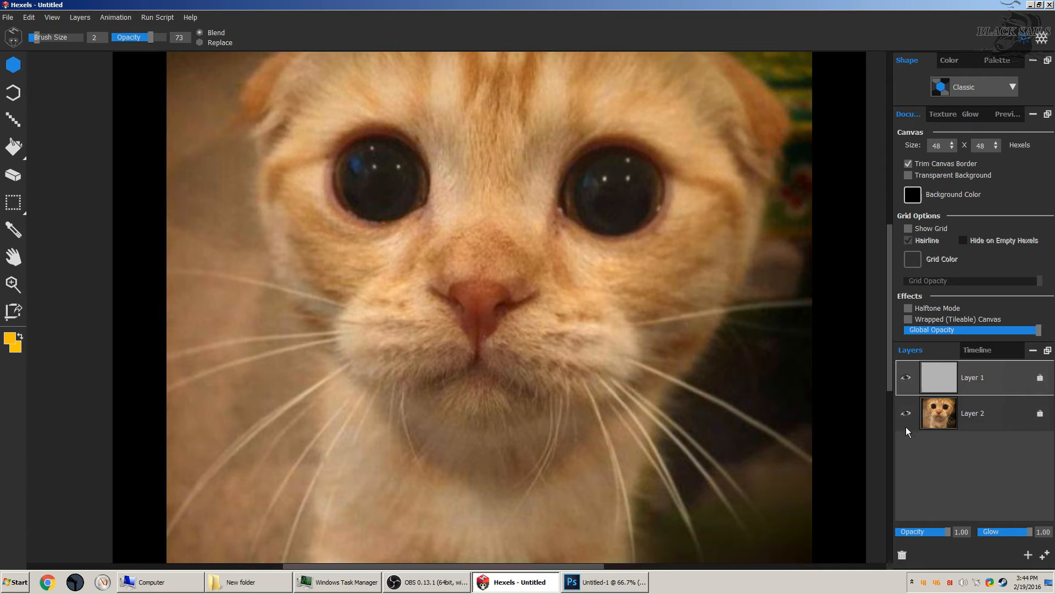
{"action": "right_click", "coordinate": [961, 453]}
{"action": "left_click", "coordinate": [973, 460]}
{"action": "left_click", "coordinate": [959, 379]}
Paint a thick yellow outline around the cat's face on the new layer, with a filled band across the forehead.
{"action": "mouse_move", "coordinate": [584, 209]}
{"action": "left_mouse_down"}
{"action": "mouse_move", "coordinate": [565, 266]}
{"action": "mouse_move", "coordinate": [679, 316]}
{"action": "left_mouse_up"}
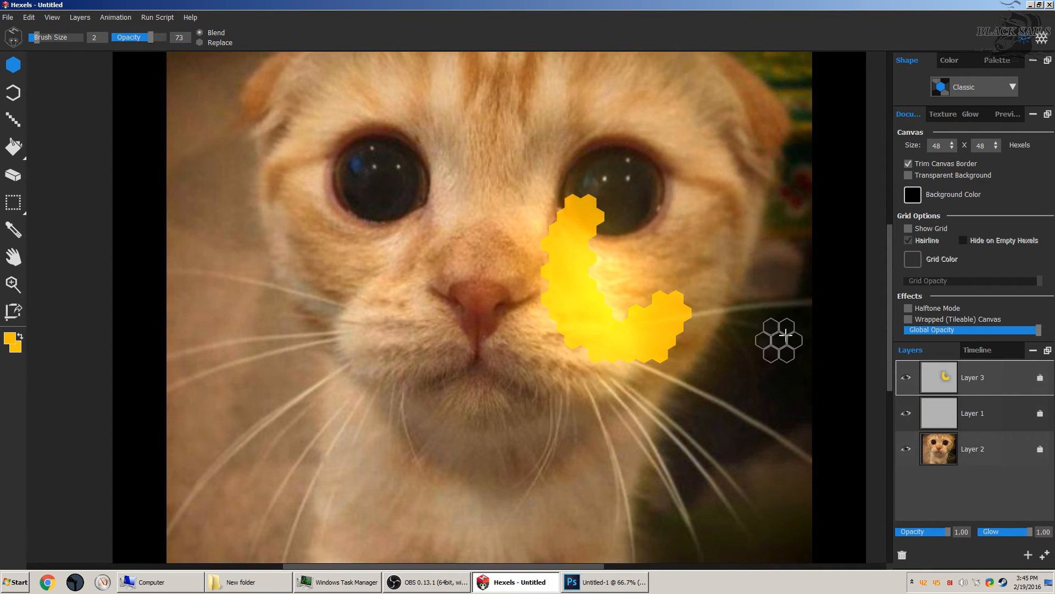
{"action": "key", "text": "ctrl+z"}
{"action": "mouse_move", "coordinate": [778, 189]}
{"action": "left_mouse_down"}
{"action": "mouse_move", "coordinate": [742, 299]}
{"action": "mouse_move", "coordinate": [653, 400]}
{"action": "mouse_move", "coordinate": [478, 463]}
{"action": "left_mouse_up"}
{"action": "mouse_move", "coordinate": [245, 93]}
{"action": "left_mouse_down"}
{"action": "mouse_move", "coordinate": [250, 141]}
{"action": "mouse_move", "coordinate": [442, 486]}
{"action": "left_mouse_up"}
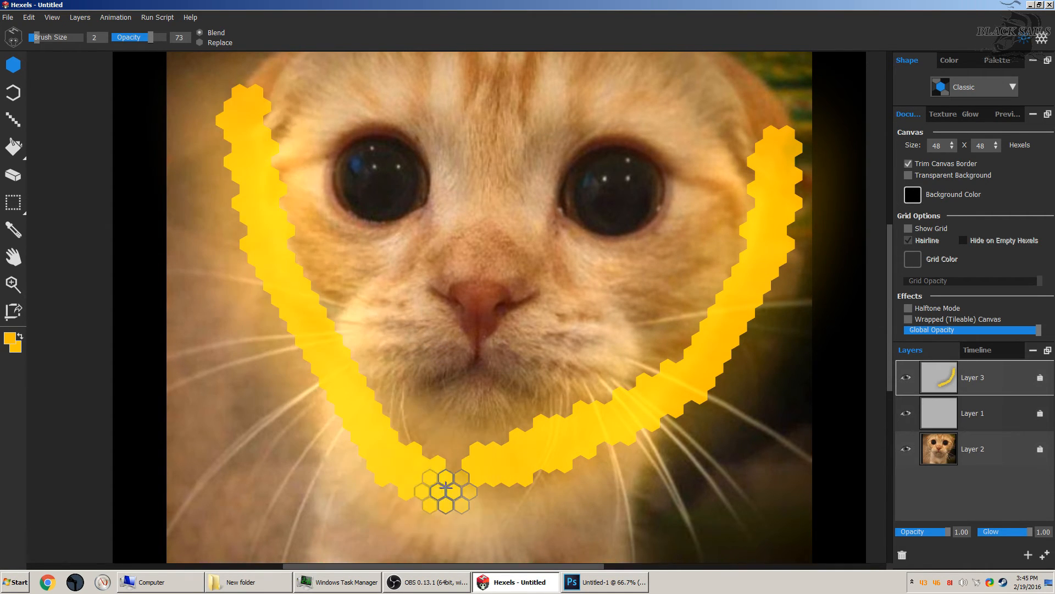
{"action": "scroll", "coordinate": [697, 306], "scroll_direction": "up", "scroll_amount": 3}
{"action": "mouse_move", "coordinate": [248, 220]}
{"action": "left_mouse_down"}
{"action": "mouse_move", "coordinate": [239, 197]}
{"action": "mouse_move", "coordinate": [706, 211]}
{"action": "mouse_move", "coordinate": [760, 225]}
{"action": "mouse_move", "coordinate": [762, 261]}
{"action": "mouse_move", "coordinate": [780, 209]}
{"action": "mouse_move", "coordinate": [714, 160]}
{"action": "mouse_move", "coordinate": [549, 129]}
{"action": "mouse_move", "coordinate": [376, 140]}
{"action": "mouse_move", "coordinate": [284, 184]}
{"action": "mouse_move", "coordinate": [333, 211]}
{"action": "mouse_move", "coordinate": [459, 181]}
{"action": "mouse_move", "coordinate": [664, 174]}
{"action": "mouse_move", "coordinate": [478, 169]}
{"action": "mouse_move", "coordinate": [330, 208]}
{"action": "left_mouse_up"}
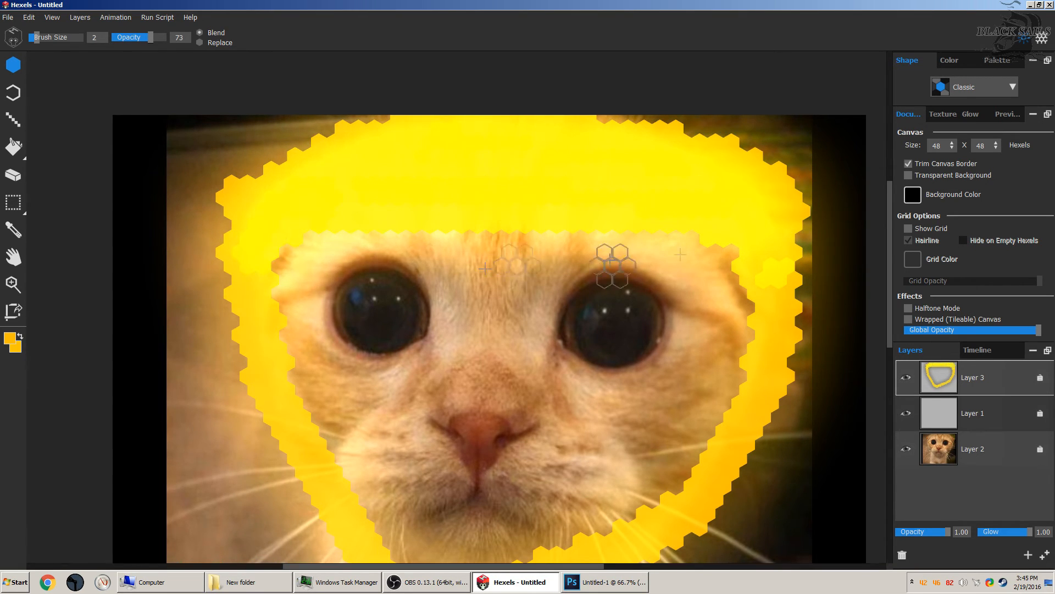
{"action": "key", "text": "i"}
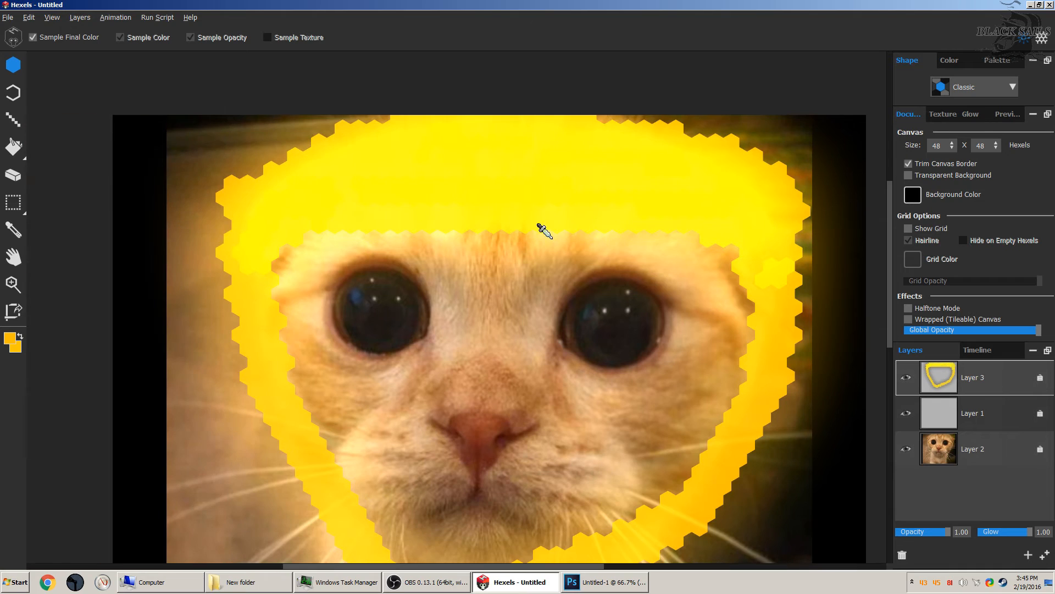
{"action": "key", "text": "b"}
{"action": "scroll", "coordinate": [545, 231], "scroll_direction": "down", "scroll_amount": 3}
{"action": "mouse_move", "coordinate": [454, 447]}
{"action": "left_mouse_down"}
{"action": "mouse_move", "coordinate": [501, 486]}
{"action": "mouse_move", "coordinate": [679, 418]}
{"action": "mouse_move", "coordinate": [395, 450]}
{"action": "mouse_move", "coordinate": [389, 460]}
{"action": "mouse_move", "coordinate": [303, 378]}
{"action": "mouse_move", "coordinate": [273, 314]}
{"action": "mouse_move", "coordinate": [259, 212]}
{"action": "left_mouse_up"}
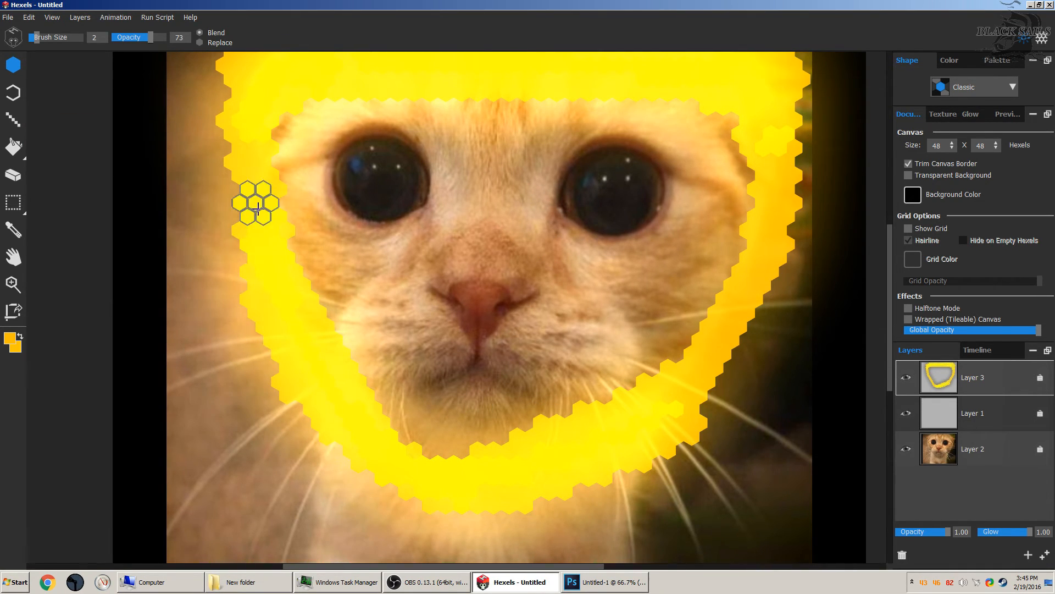
Set the foreground color to red ff0004 and paint over both of the cat's eyes.
{"action": "left_click", "coordinate": [9, 342]}
{"action": "left_click", "coordinate": [554, 199]}
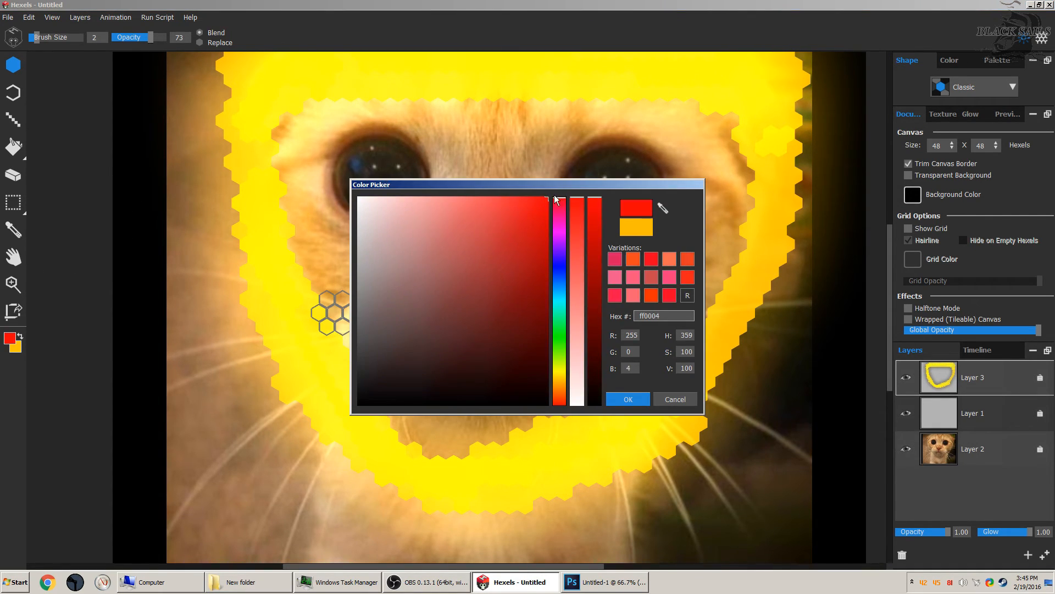
{"action": "left_click", "coordinate": [617, 402]}
{"action": "mouse_move", "coordinate": [382, 170]}
{"action": "left_mouse_down"}
{"action": "mouse_move", "coordinate": [365, 165]}
{"action": "mouse_move", "coordinate": [365, 192]}
{"action": "left_mouse_up"}
{"action": "mouse_move", "coordinate": [596, 171]}
{"action": "left_mouse_down"}
{"action": "mouse_move", "coordinate": [635, 189]}
{"action": "mouse_move", "coordinate": [597, 195]}
{"action": "mouse_move", "coordinate": [594, 180]}
{"action": "mouse_move", "coordinate": [609, 208]}
{"action": "mouse_move", "coordinate": [628, 203]}
{"action": "mouse_move", "coordinate": [616, 223]}
{"action": "left_mouse_up"}
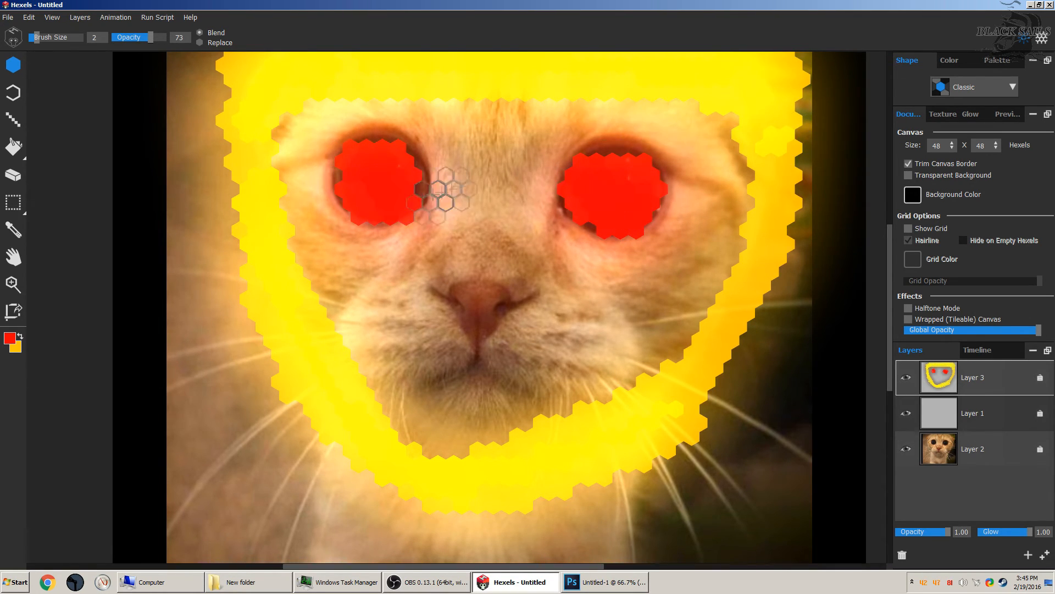
Switch the artwork's shape mode to Trixel, Pixel and Voronoi in turn.
{"action": "left_click", "coordinate": [952, 61]}
{"action": "left_click", "coordinate": [900, 60]}
{"action": "left_click", "coordinate": [989, 88]}
{"action": "left_click", "coordinate": [977, 124]}
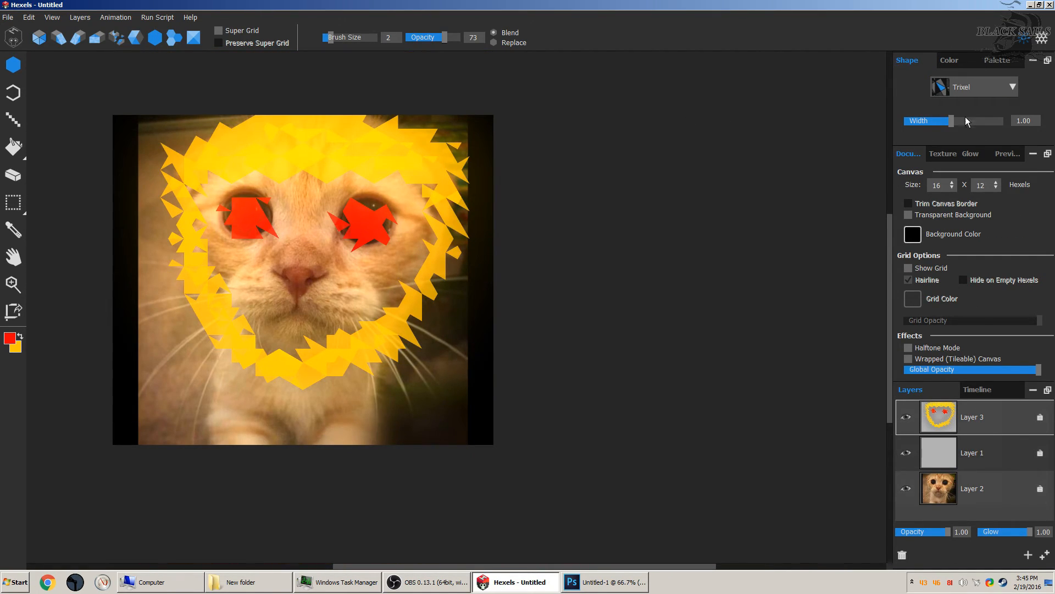
{"action": "left_click", "coordinate": [995, 90]}
{"action": "left_click", "coordinate": [977, 134]}
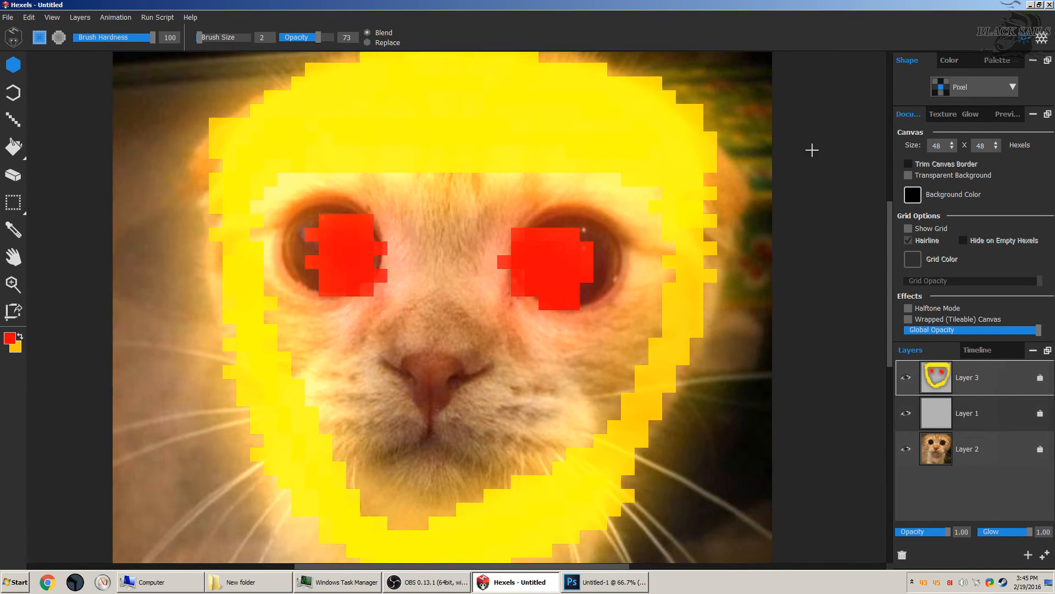
{"action": "left_click", "coordinate": [981, 88]}
{"action": "left_click", "coordinate": [969, 150]}
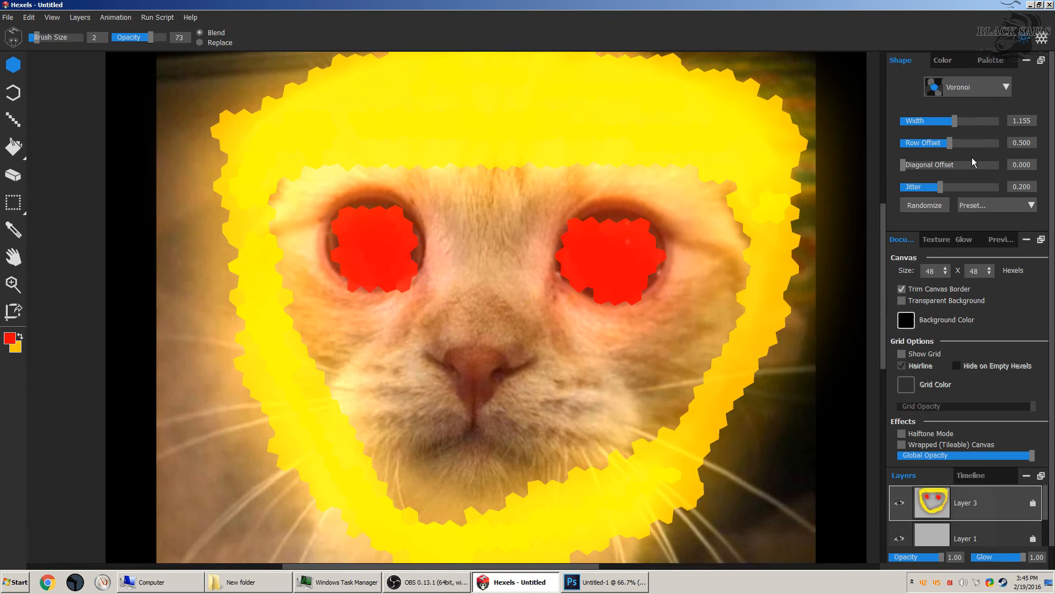
Set the foreground color to brown 8c6700 with hue 44 and value 55.
{"action": "left_click", "coordinate": [943, 61]}
{"action": "mouse_move", "coordinate": [970, 201]}
{"action": "left_mouse_down"}
{"action": "mouse_move", "coordinate": [945, 201]}
{"action": "mouse_move", "coordinate": [966, 201]}
{"action": "left_mouse_up"}
{"action": "left_click_drag", "start_coordinate": [941, 168], "coordinate": [919, 168]}
{"action": "left_click", "coordinate": [745, 131]}
{"action": "left_click", "coordinate": [269, 132]}
{"action": "left_click", "coordinate": [989, 61]}
{"action": "left_click", "coordinate": [943, 61]}
Set the glow radius to 2.20 and change the foreground color to green 008c07 with hue 123.
{"action": "left_click", "coordinate": [1001, 230]}
{"action": "left_click_drag", "start_coordinate": [963, 306], "coordinate": [918, 282]}
{"action": "left_click", "coordinate": [972, 230]}
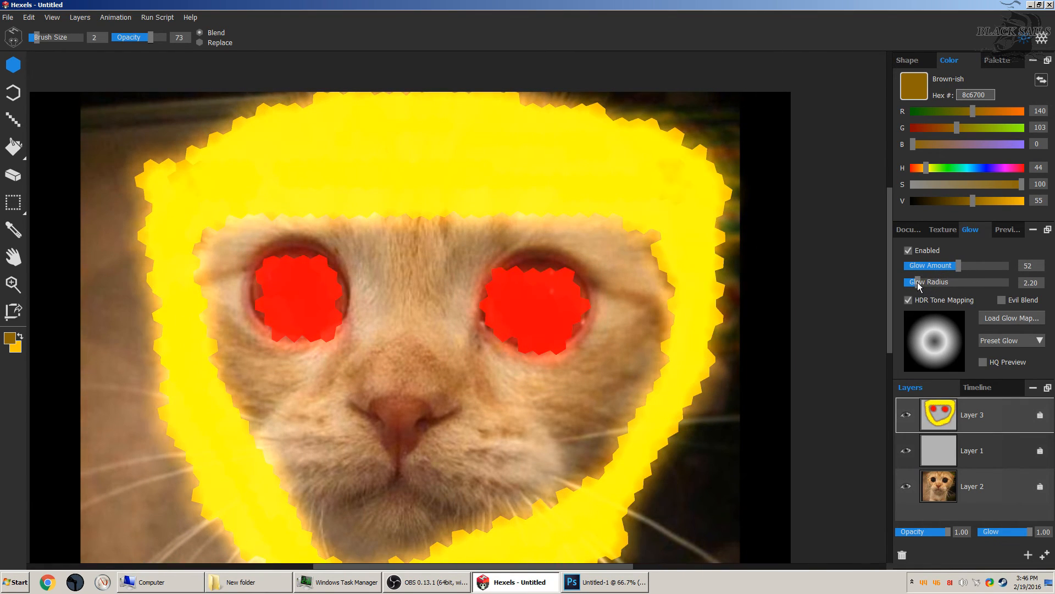
{"action": "left_click_drag", "start_coordinate": [932, 171], "coordinate": [950, 168]}
Load the acid_picdump_69 image as the texture of the painted cells and inspect it across the canvas.
{"action": "left_click", "coordinate": [943, 229]}
{"action": "left_click", "coordinate": [1024, 306]}
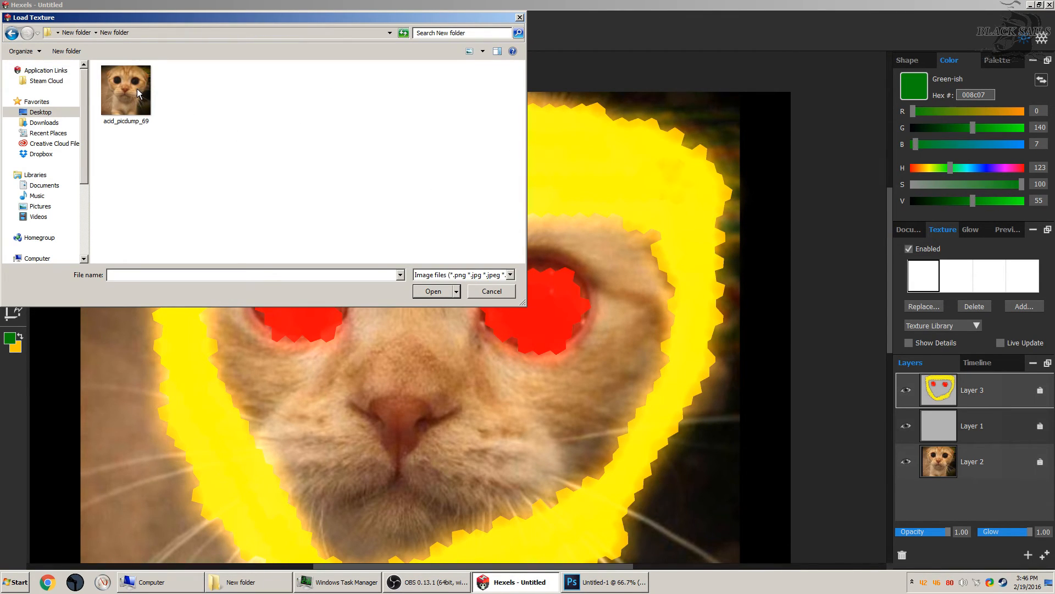
{"action": "double_click", "coordinate": [137, 89]}
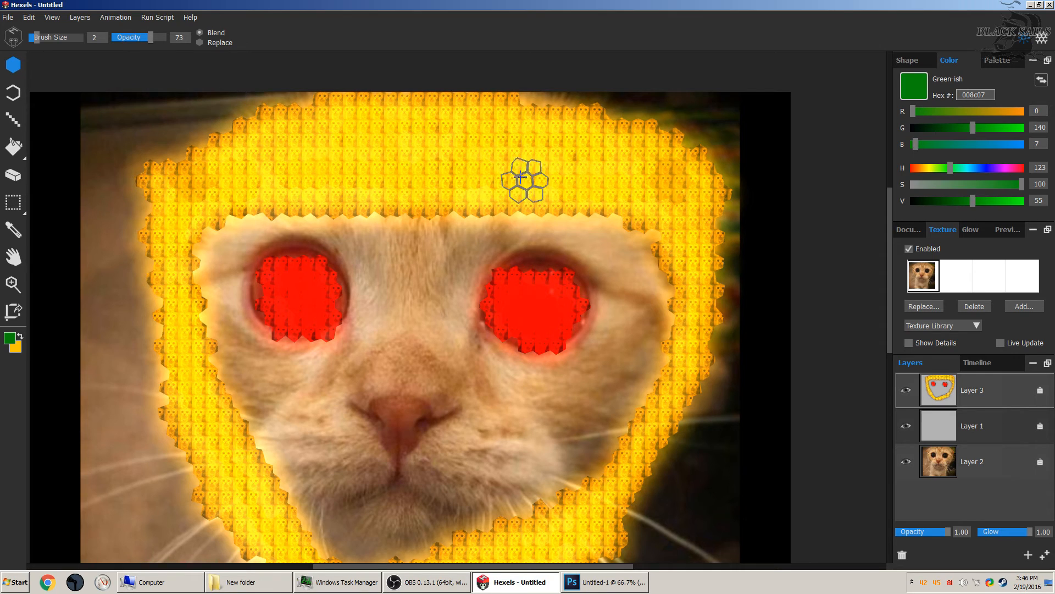
{"action": "scroll", "coordinate": [598, 187], "scroll_direction": "down", "scroll_amount": 3}
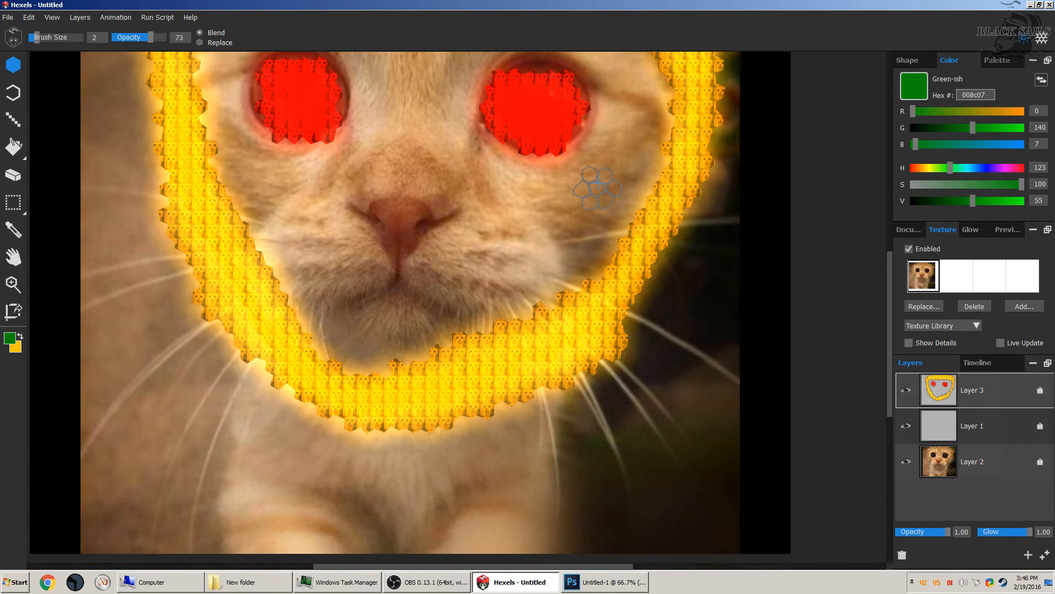
{"action": "scroll", "coordinate": [598, 187], "scroll_direction": "up", "scroll_amount": 3}
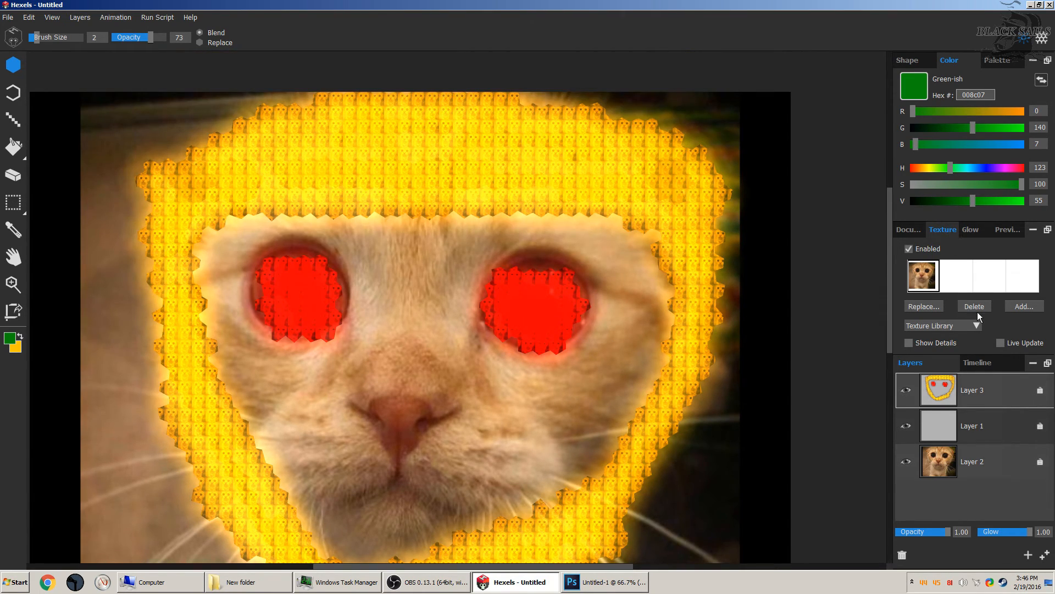
Show the texture's details and set its scaling to 3.70, opacity to 1.00 and rotation to 0.00.
{"action": "left_click", "coordinate": [926, 342]}
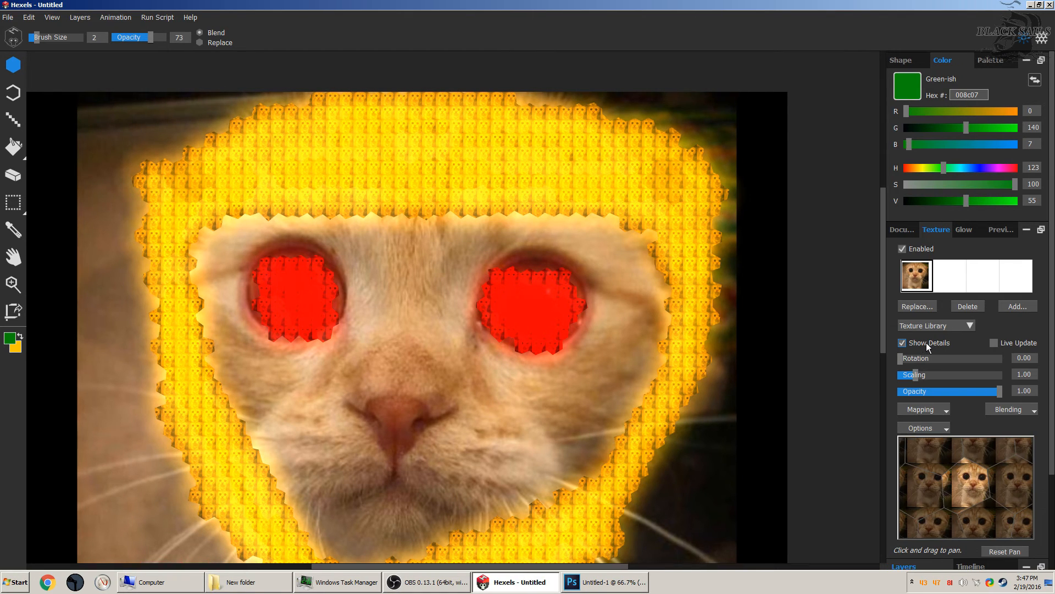
{"action": "left_click_drag", "start_coordinate": [916, 378], "coordinate": [931, 378]}
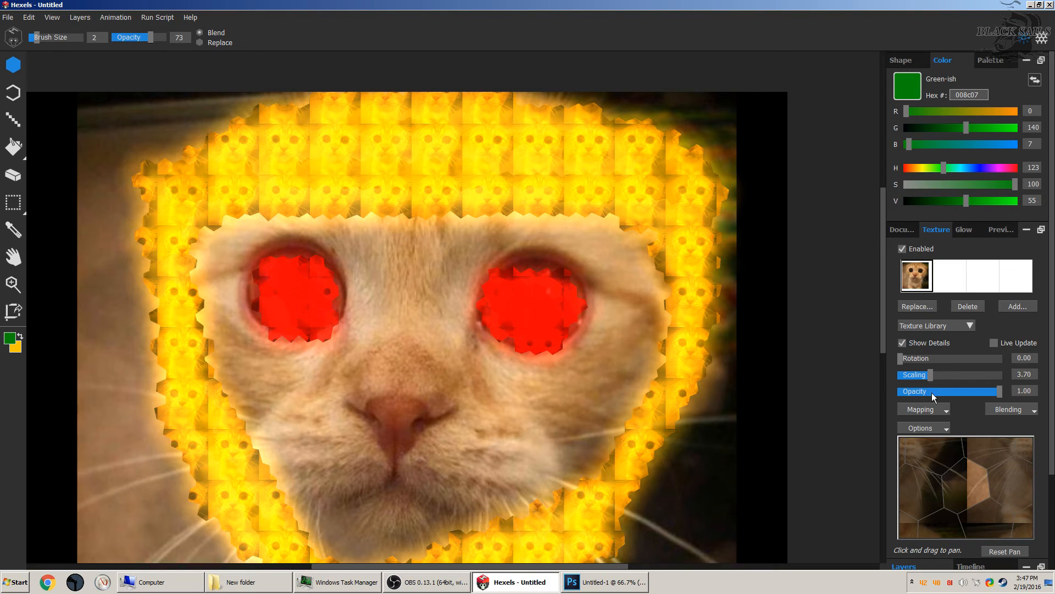
{"action": "mouse_move", "coordinate": [999, 391]}
{"action": "left_mouse_down"}
{"action": "mouse_move", "coordinate": [925, 395]}
{"action": "mouse_move", "coordinate": [1001, 394]}
{"action": "left_mouse_up"}
{"action": "mouse_move", "coordinate": [901, 357]}
{"action": "left_mouse_down"}
{"action": "mouse_move", "coordinate": [911, 358]}
{"action": "mouse_move", "coordinate": [899, 359]}
{"action": "left_mouse_up"}
{"action": "mouse_move", "coordinate": [885, 262]}
{"action": "left_mouse_down"}
{"action": "mouse_move", "coordinate": [885, 293]}
{"action": "mouse_move", "coordinate": [884, 274]}
{"action": "left_mouse_up"}
{"action": "left_click", "coordinate": [114, 18]}
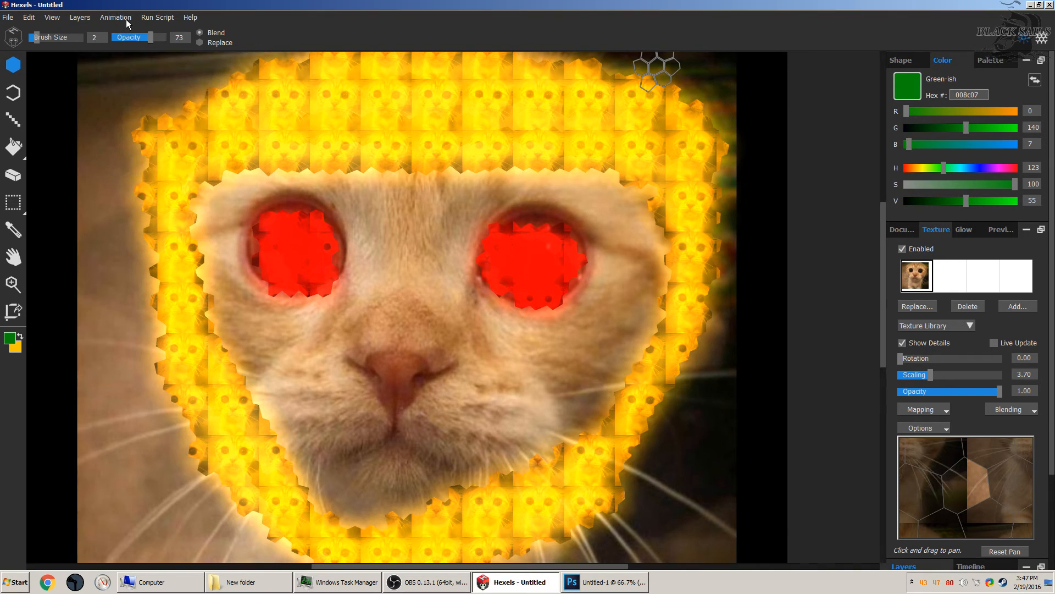
{"action": "left_click", "coordinate": [149, 18]}
{"action": "mouse_move", "coordinate": [137, 18]}
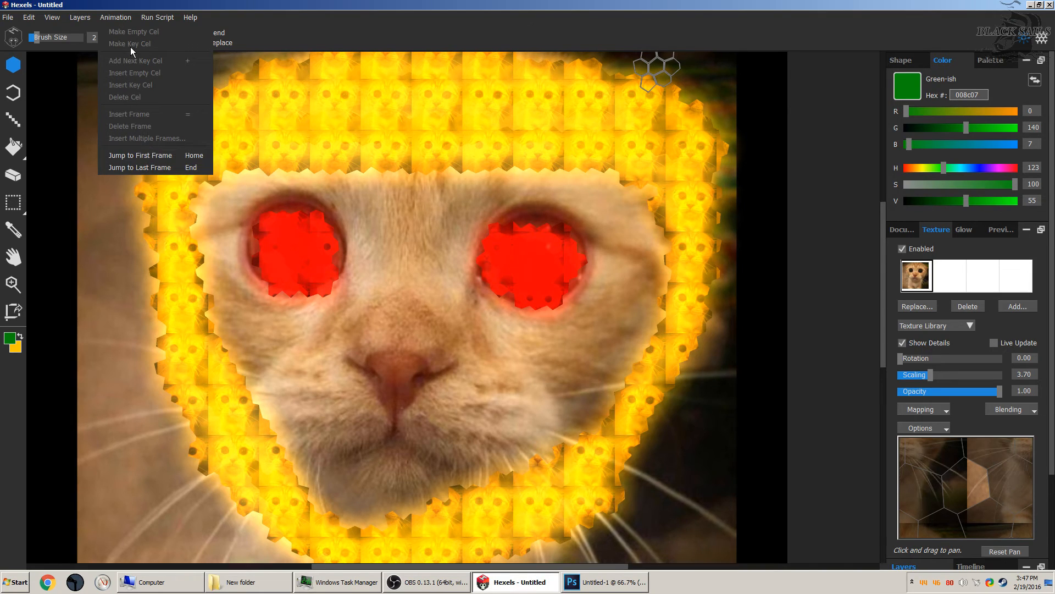
{"action": "left_click", "coordinate": [32, 18]}
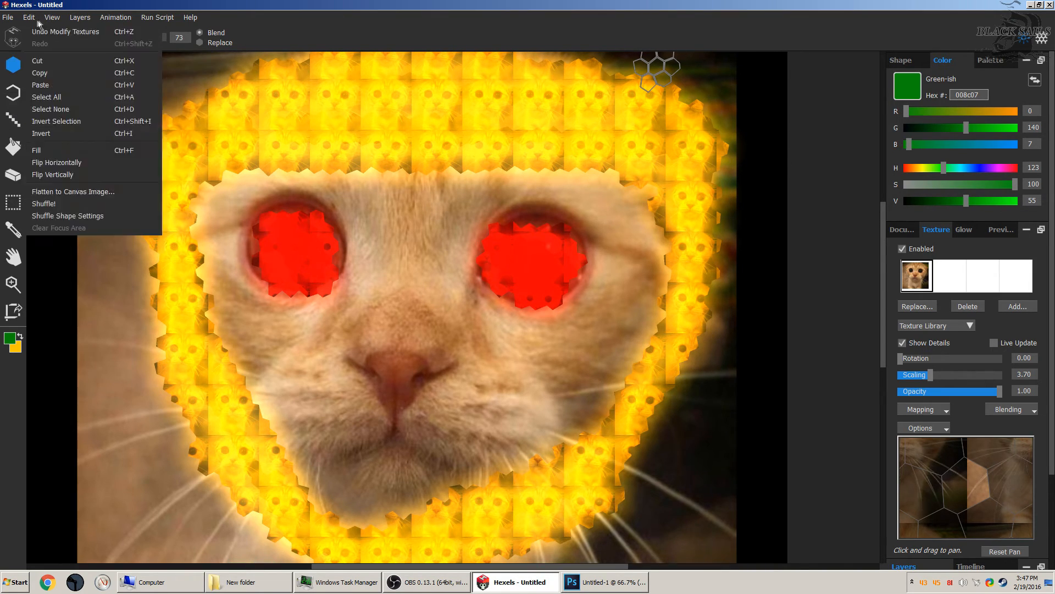
Set the texture preview size to Medium in the preferences and review the advanced maximum canvas size settings.
{"action": "mouse_move", "coordinate": [7, 20]}
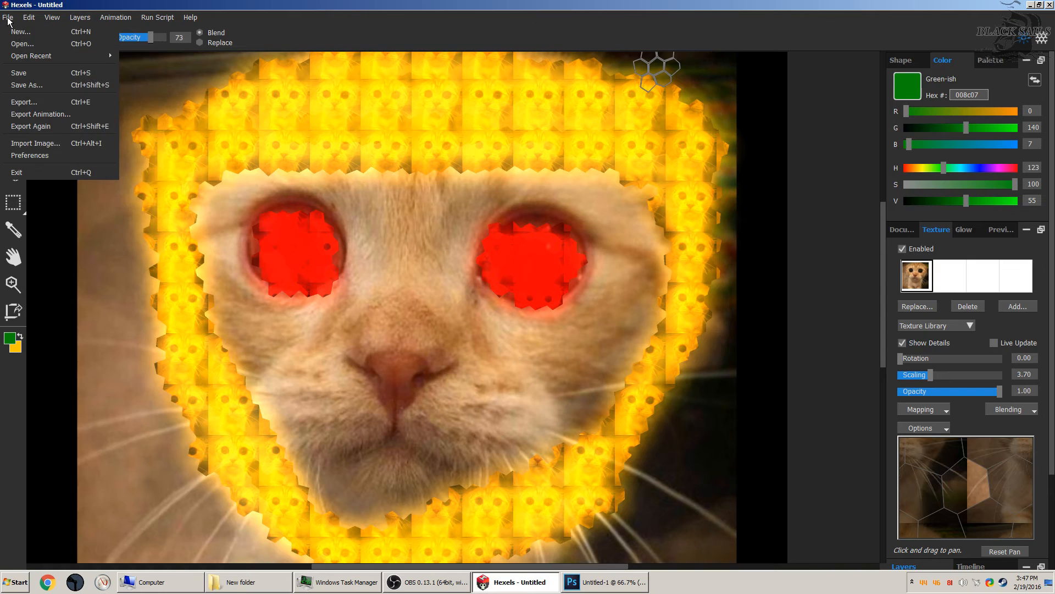
{"action": "left_click", "coordinate": [50, 156]}
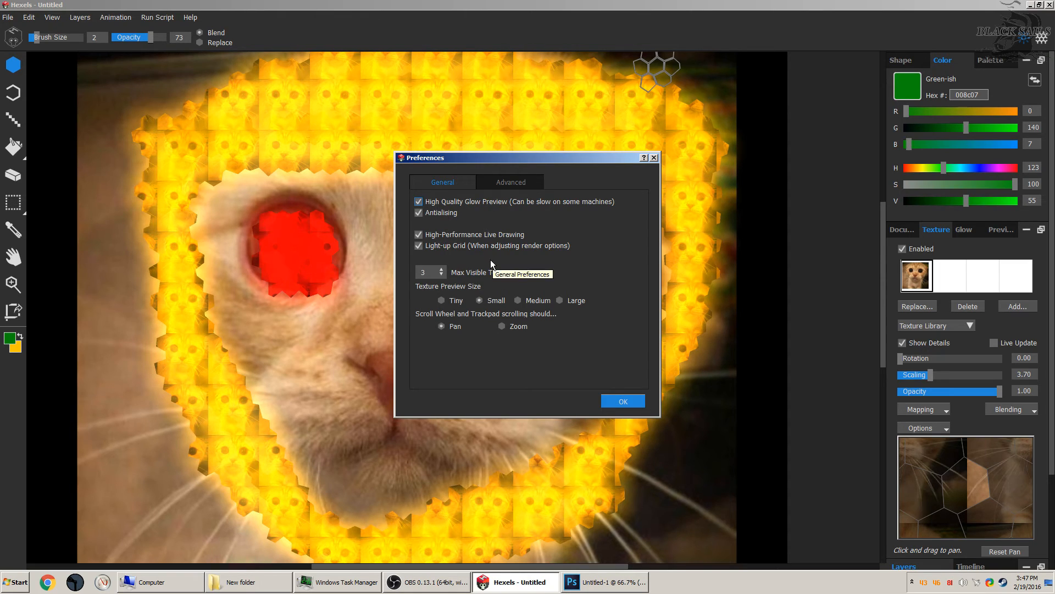
{"action": "left_click", "coordinate": [518, 300]}
{"action": "left_click", "coordinate": [509, 182]}
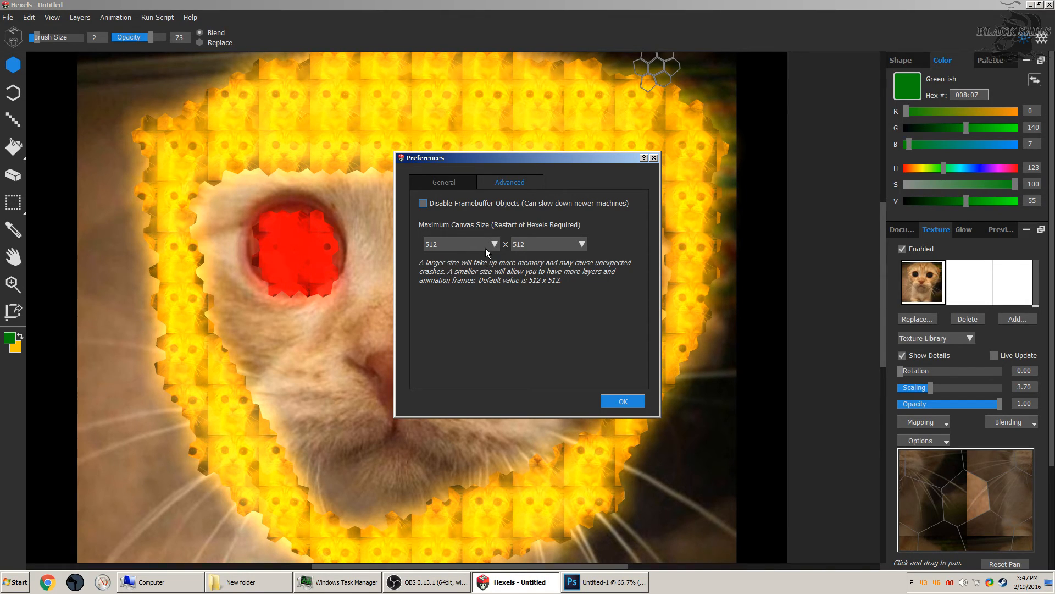
{"action": "left_click", "coordinate": [622, 401]}
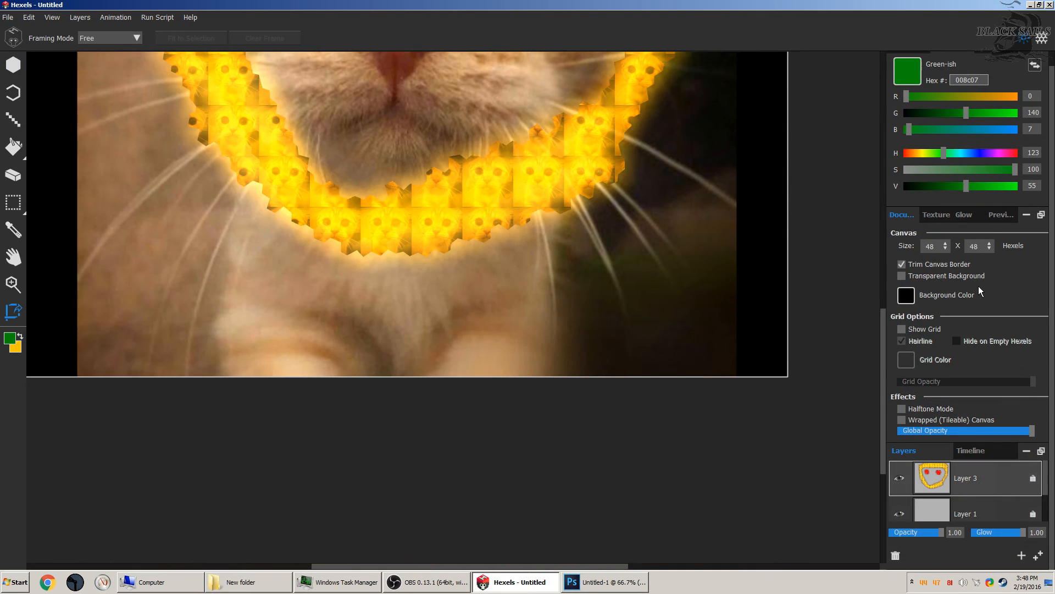
Show the animation timeline, add a second frame and view the artwork preview.
{"action": "left_click", "coordinate": [968, 452]}
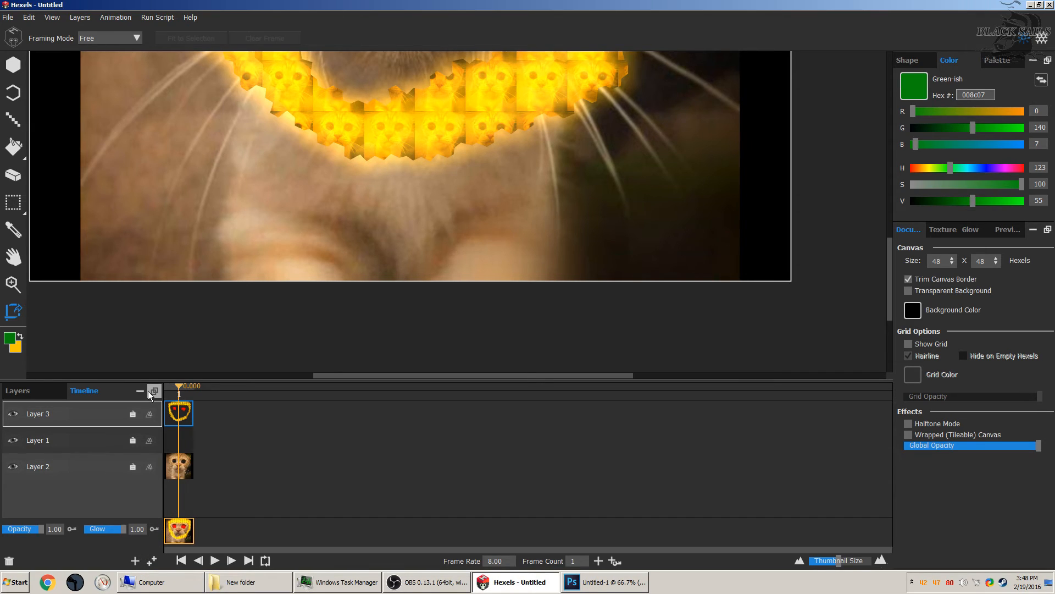
{"action": "left_click", "coordinate": [599, 561]}
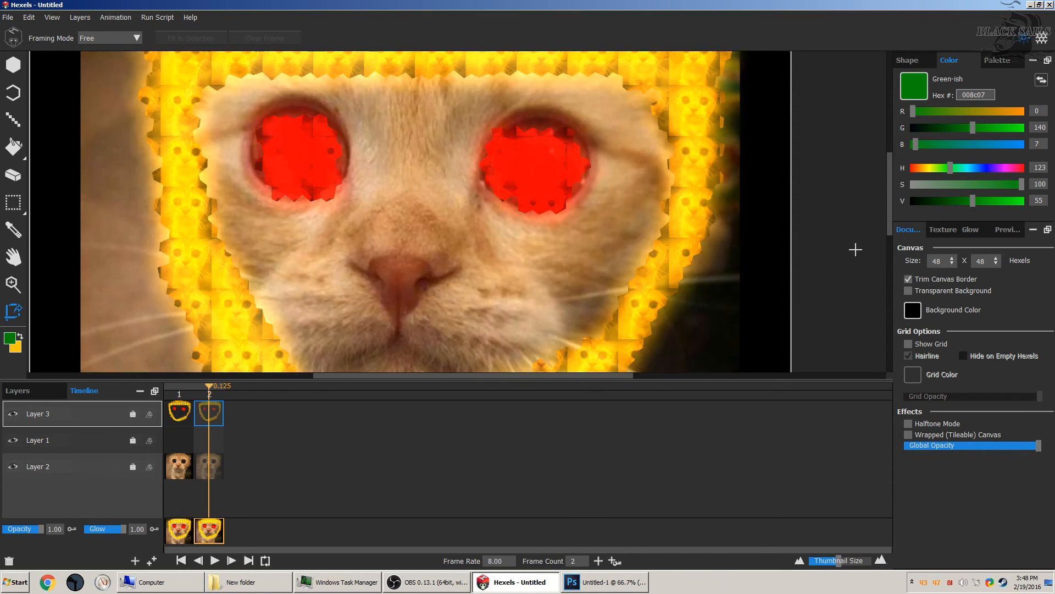
{"action": "left_click", "coordinate": [965, 230]}
{"action": "left_click", "coordinate": [1007, 230]}
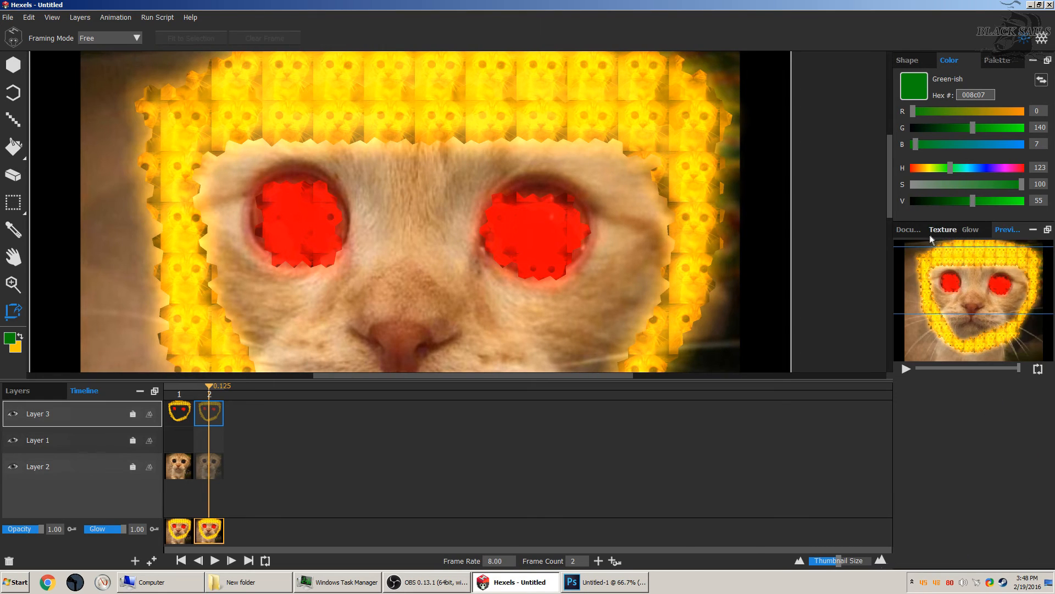
Set the cat texture's rotation to 2.00 while on the second frame.
{"action": "left_click", "coordinate": [908, 230]}
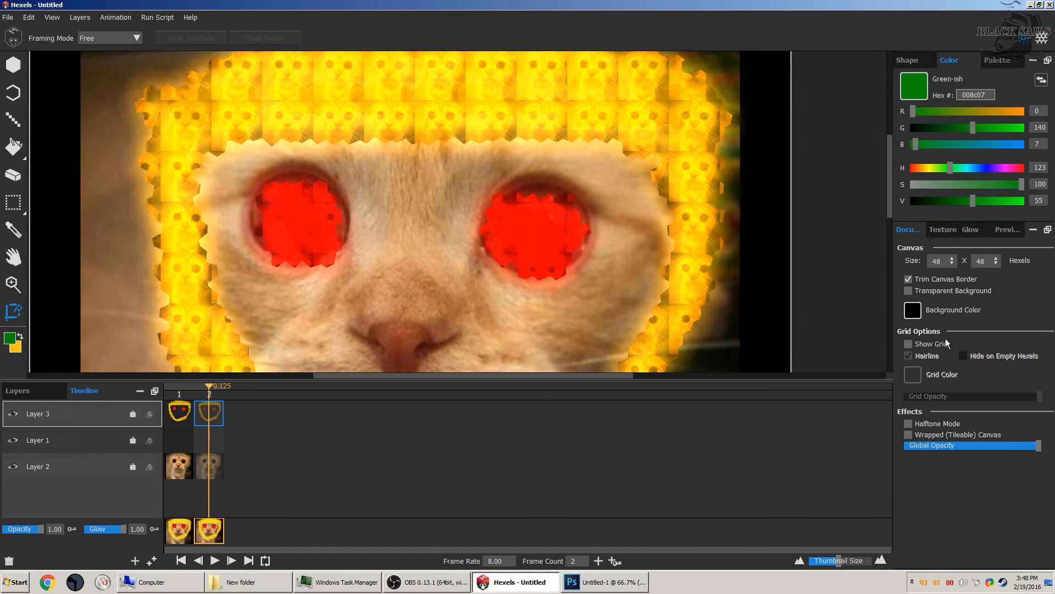
{"action": "left_click", "coordinate": [954, 231]}
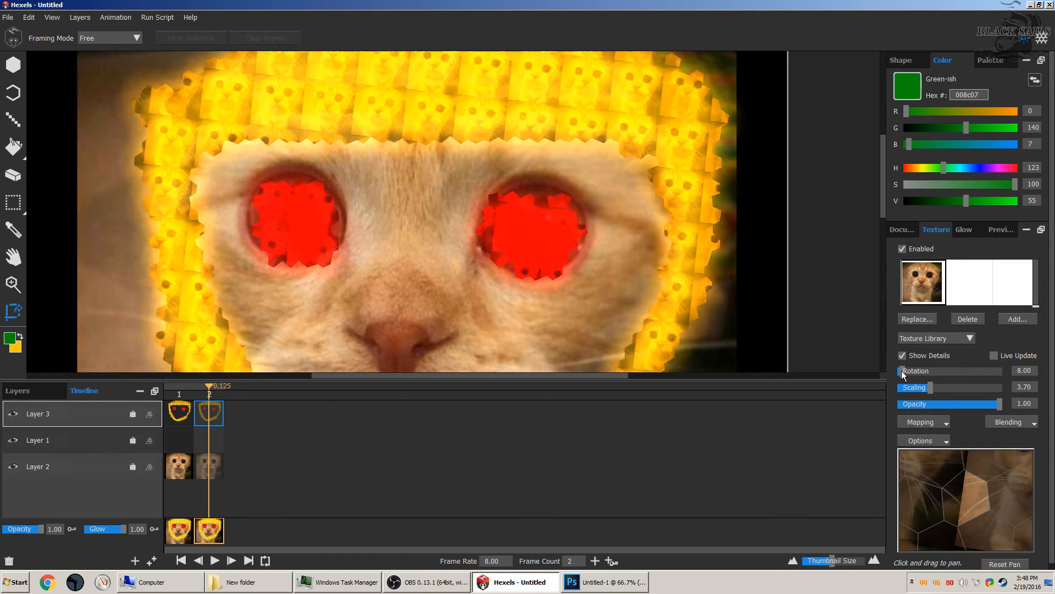
{"action": "left_click_drag", "start_coordinate": [899, 371], "coordinate": [900, 371]}
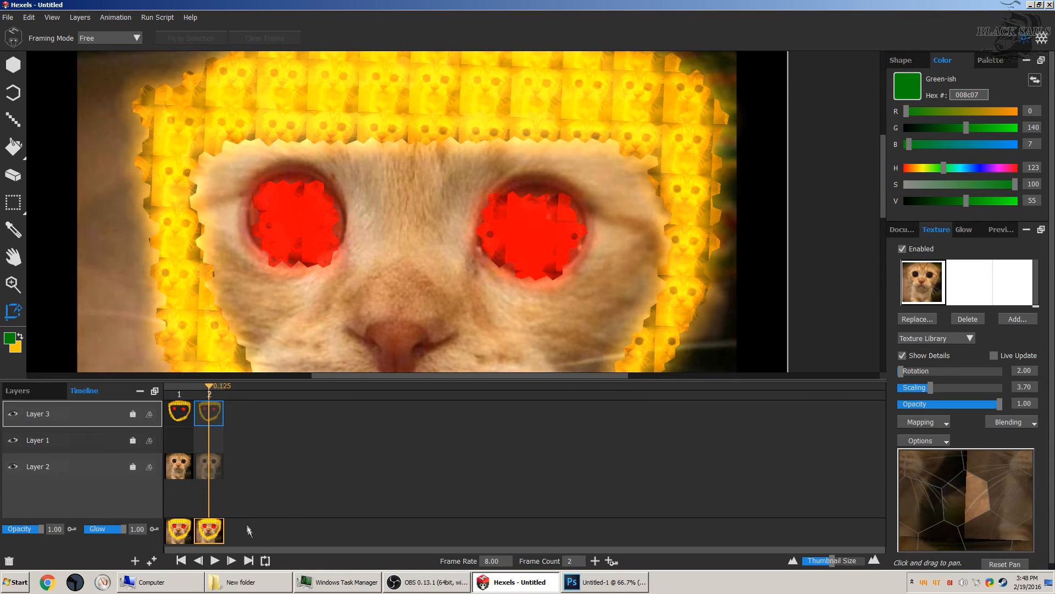
Add a third frame, set the texture's rotation to 22.00 and return to the first frame.
{"action": "left_click", "coordinate": [210, 533]}
{"action": "left_click", "coordinate": [594, 560]}
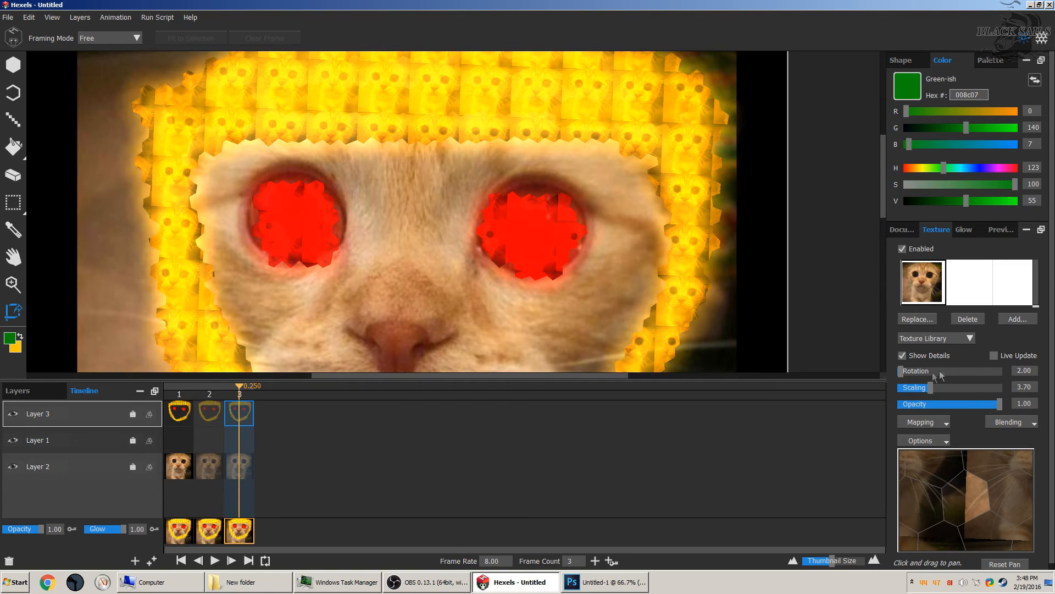
{"action": "left_click_drag", "start_coordinate": [901, 371], "coordinate": [905, 372]}
{"action": "left_click", "coordinate": [202, 533]}
{"action": "left_click", "coordinate": [189, 532]}
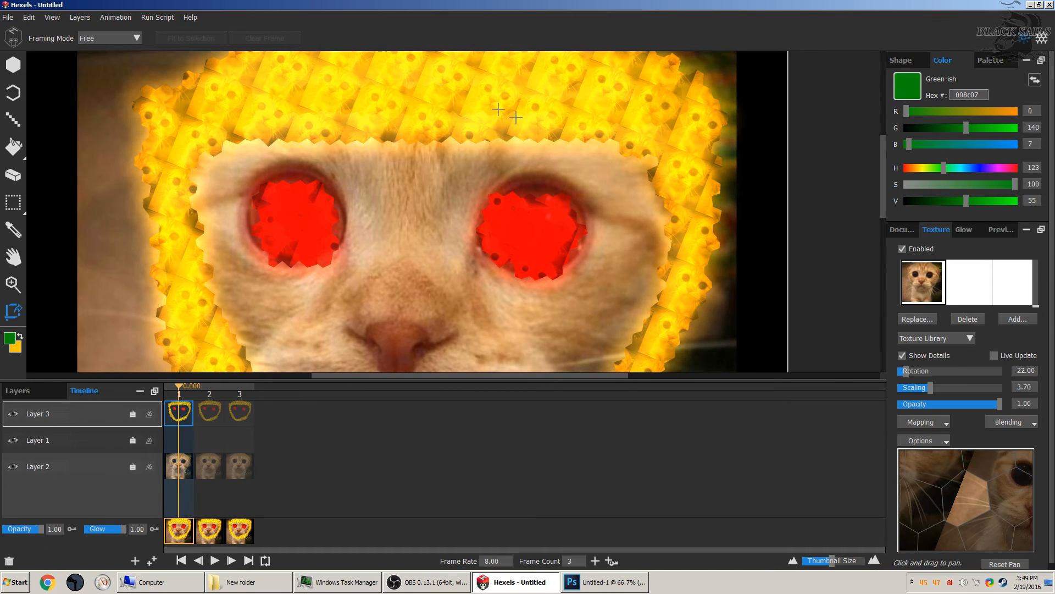
Paint green cells over the centers of both red eyes on Layer 3 in the first frame.
{"action": "left_click", "coordinate": [13, 64]}
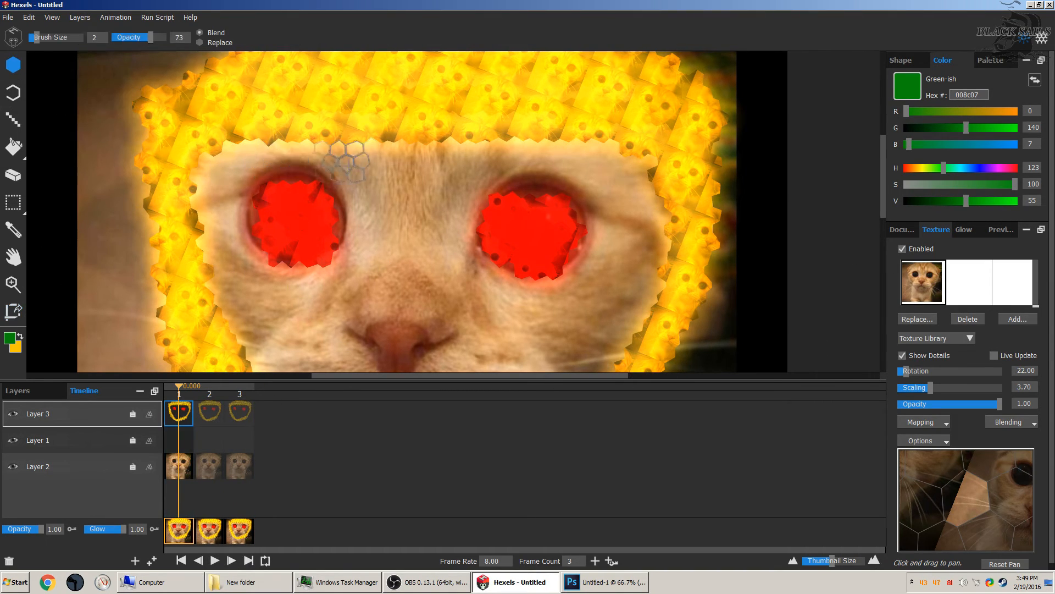
{"action": "scroll", "coordinate": [608, 283], "scroll_direction": "down", "scroll_amount": 3}
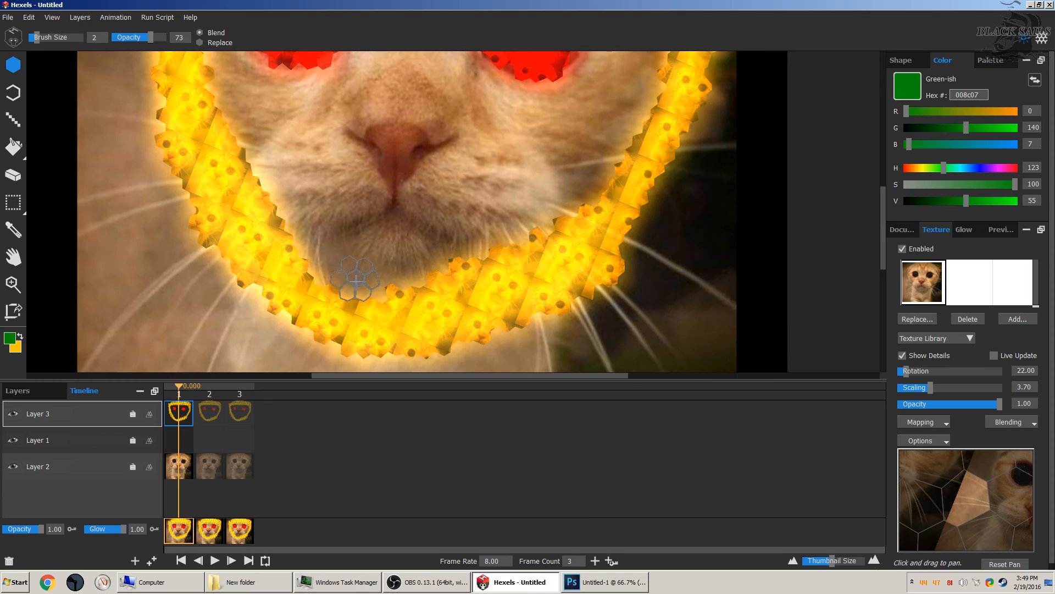
{"action": "scroll", "coordinate": [475, 299], "scroll_direction": "up", "scroll_amount": 3}
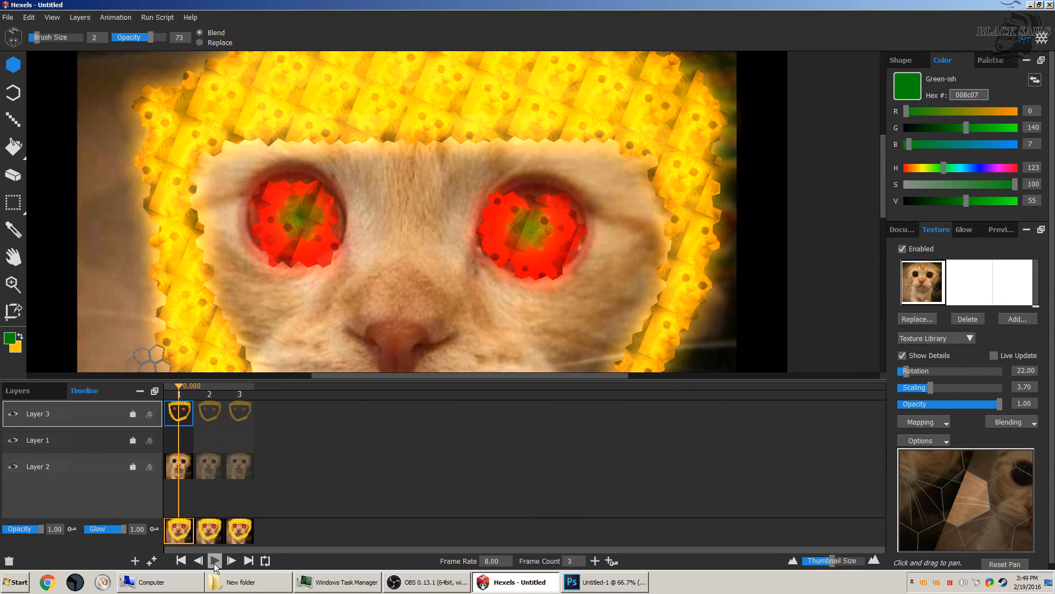
Select Layer 2 and add a fourth frame with its own key cel of the cat image.
{"action": "left_click", "coordinate": [71, 443]}
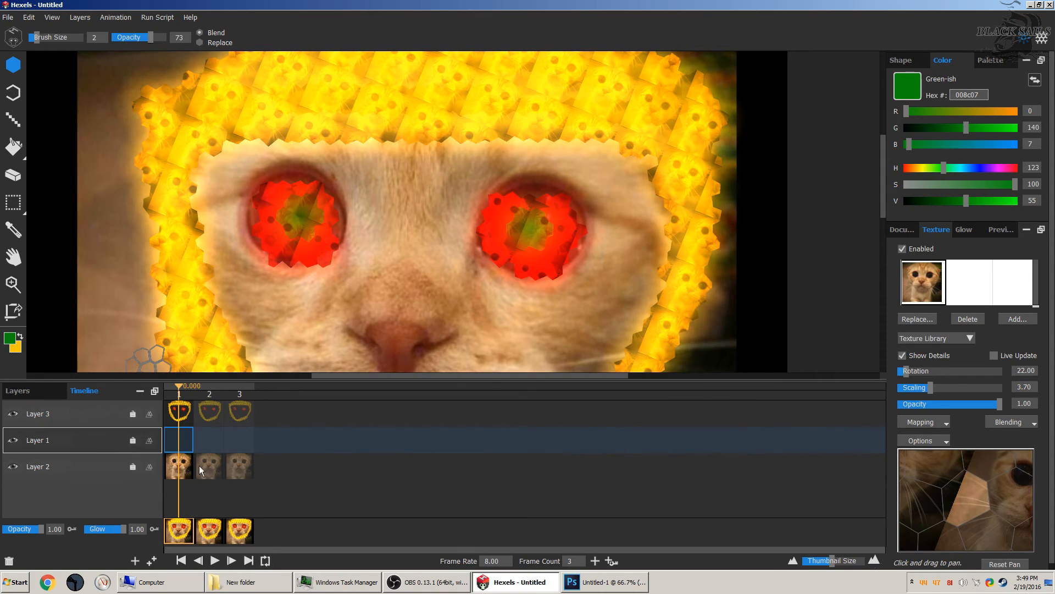
{"action": "left_click", "coordinate": [101, 469]}
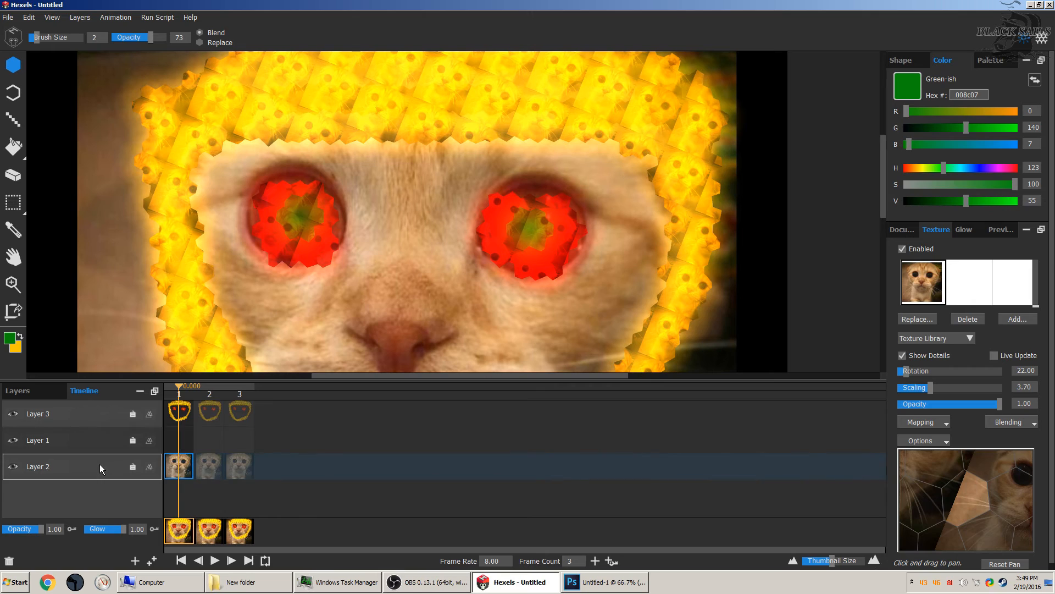
{"action": "left_click", "coordinate": [292, 254]}
{"action": "left_click", "coordinate": [209, 466]}
{"action": "left_click", "coordinate": [233, 464]}
{"action": "left_click", "coordinate": [611, 560]}
Paint a green spot on the cat's nose on Layer 1 and play the animation.
{"action": "left_click", "coordinate": [270, 440]}
{"action": "left_click", "coordinate": [394, 324]}
{"action": "left_click", "coordinate": [215, 560]}
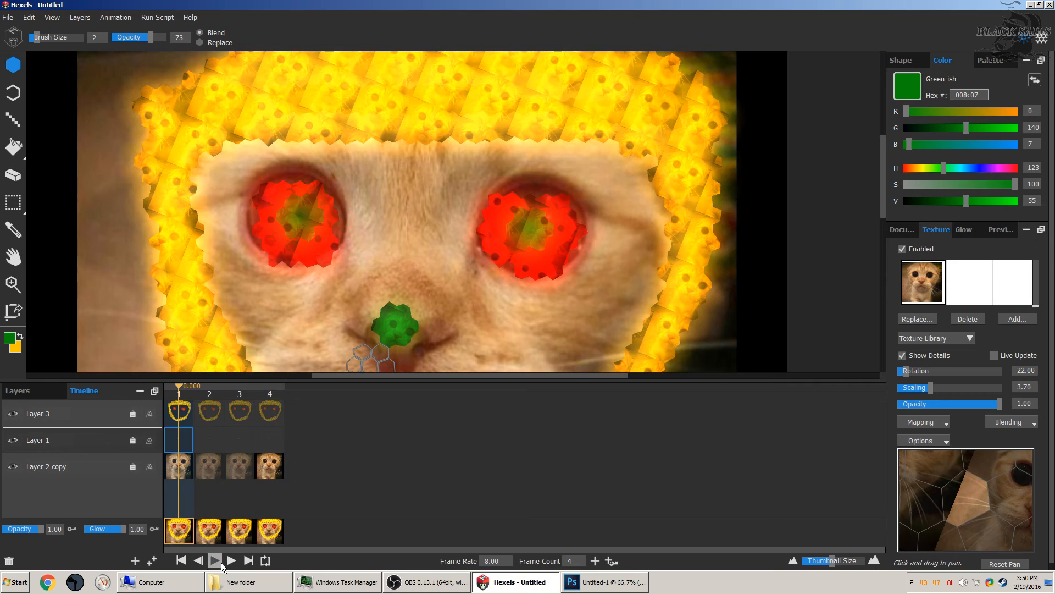
Enlarge the timeline thumbnails slightly and step through the animation frames.
{"action": "left_click", "coordinate": [217, 533]}
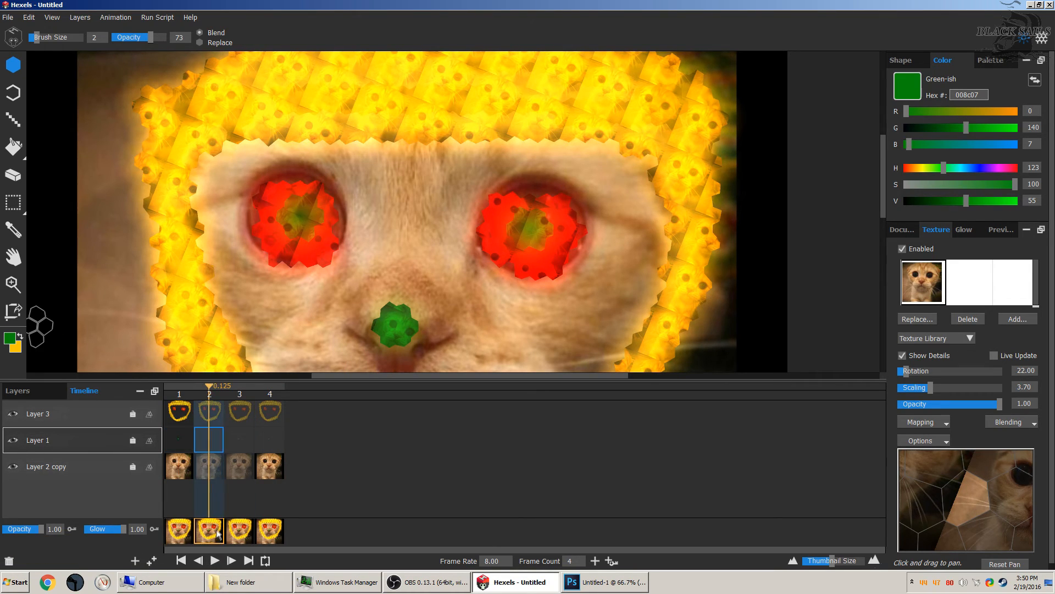
{"action": "left_click_drag", "start_coordinate": [832, 560], "coordinate": [836, 560]}
{"action": "left_click", "coordinate": [258, 533]}
{"action": "left_click", "coordinate": [289, 533]}
{"action": "left_click", "coordinate": [254, 533]}
Clear the layers' cels in frame 1 and play the animation on a loop.
{"action": "left_click", "coordinate": [177, 534]}
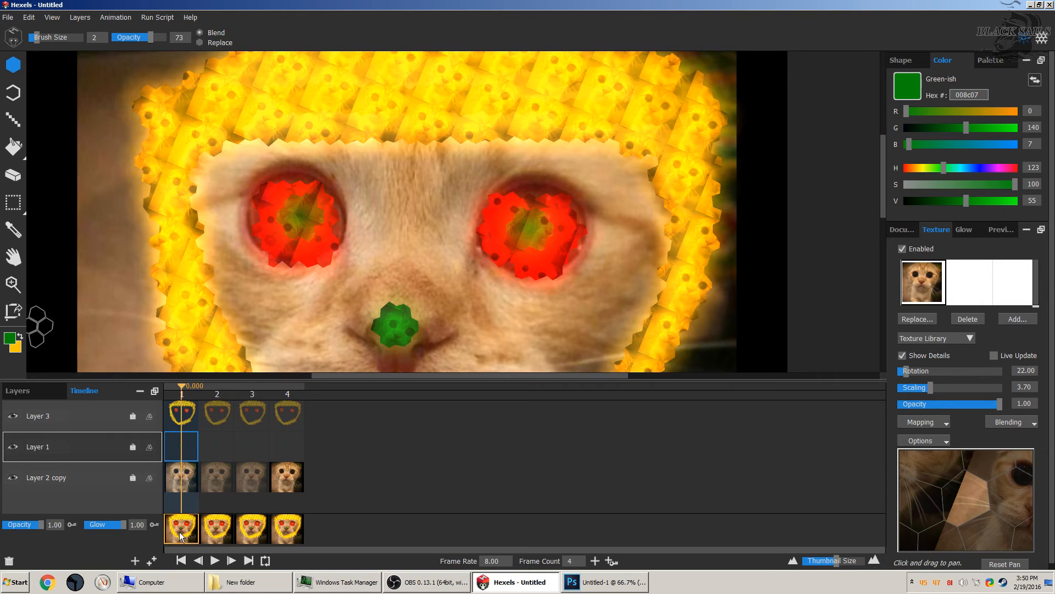
{"action": "key", "text": "Delete"}
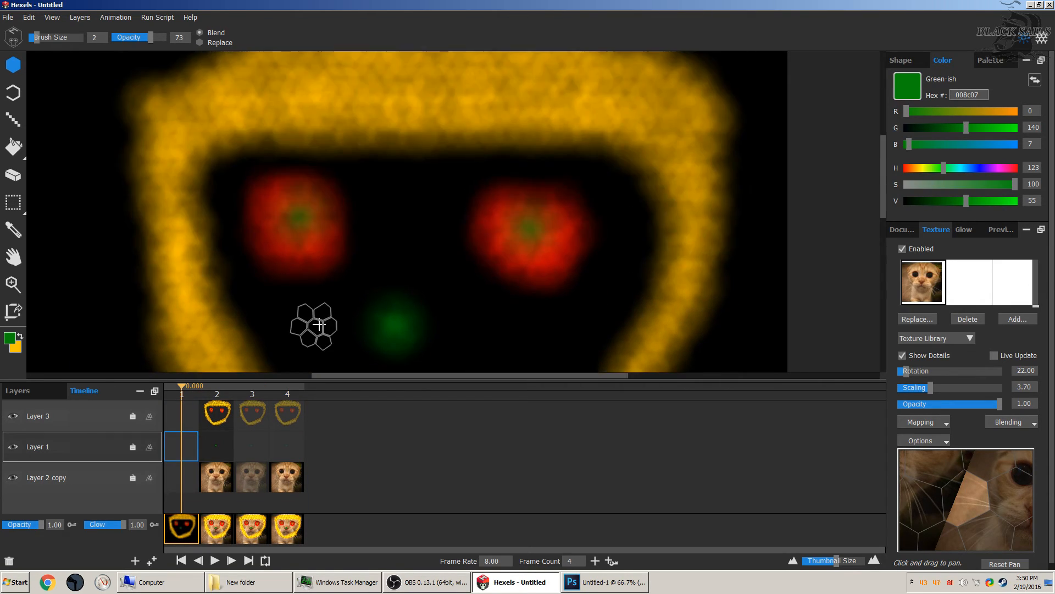
{"action": "left_click", "coordinate": [266, 560]}
{"action": "left_click", "coordinate": [215, 561]}
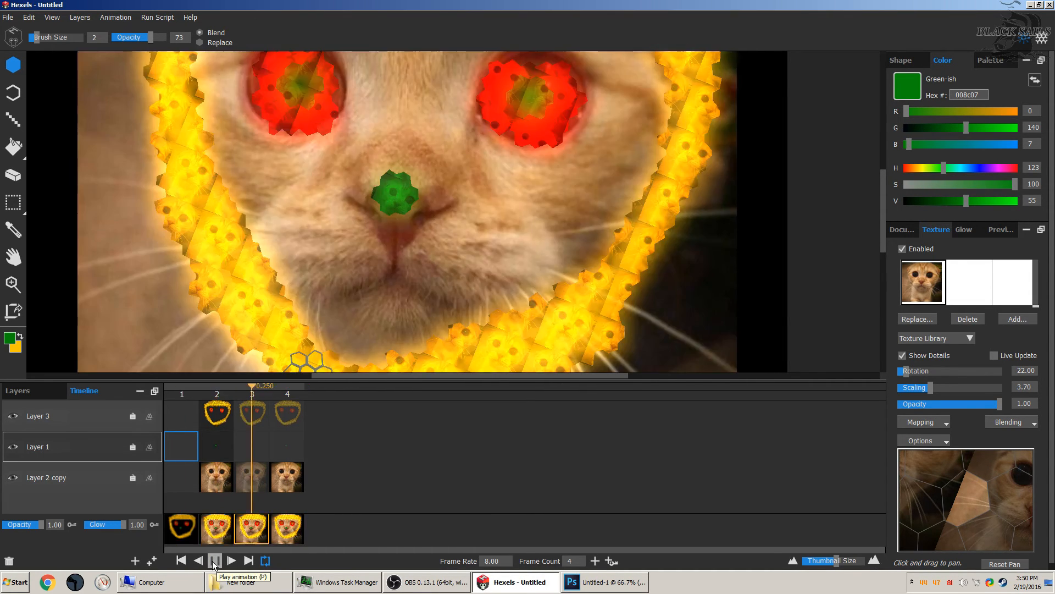
{"action": "left_click", "coordinate": [212, 561]}
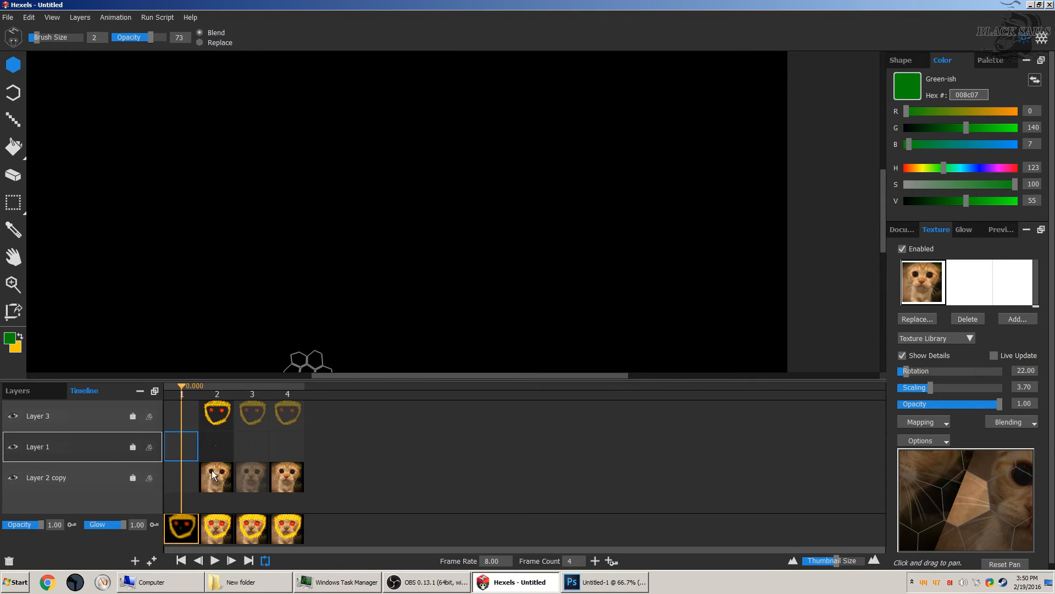
Try Layer 3's timeline toggles and put its painted cel back in frame 1.
{"action": "left_click", "coordinate": [149, 417]}
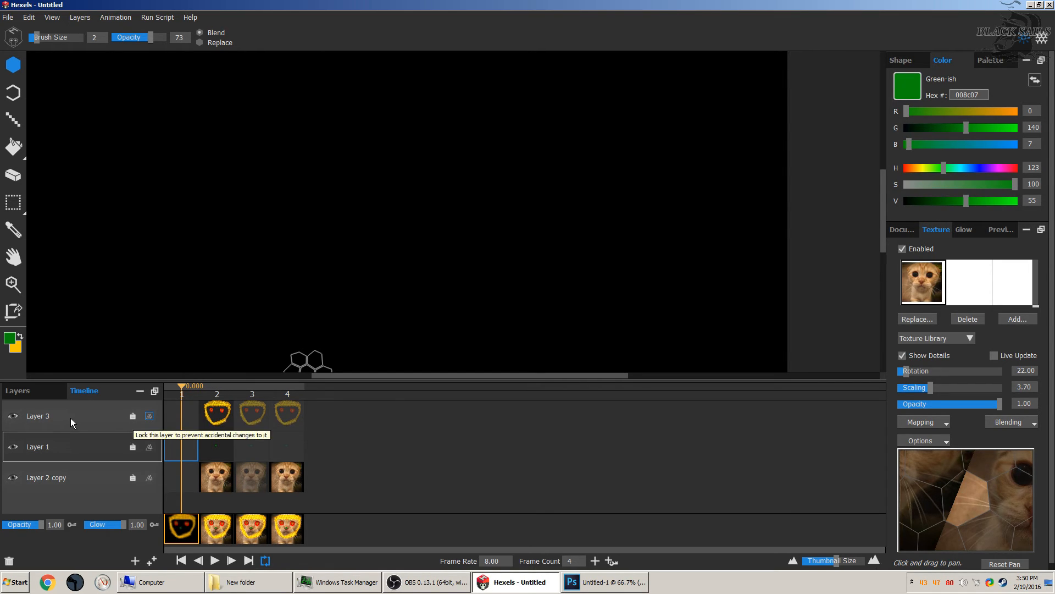
{"action": "left_click", "coordinate": [15, 420]}
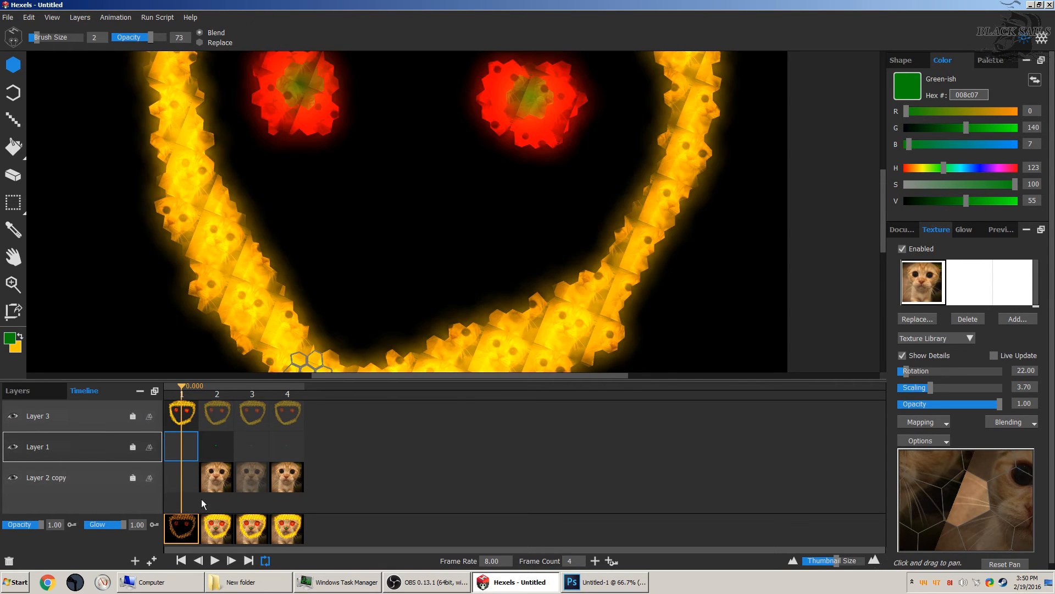
In frame 3 of Layer 1, paint a green spot on each side of the cat's muzzle and play the animation.
{"action": "left_click", "coordinate": [232, 560]}
{"action": "left_click", "coordinate": [261, 524]}
{"action": "left_click", "coordinate": [257, 478]}
{"action": "left_click", "coordinate": [268, 454]}
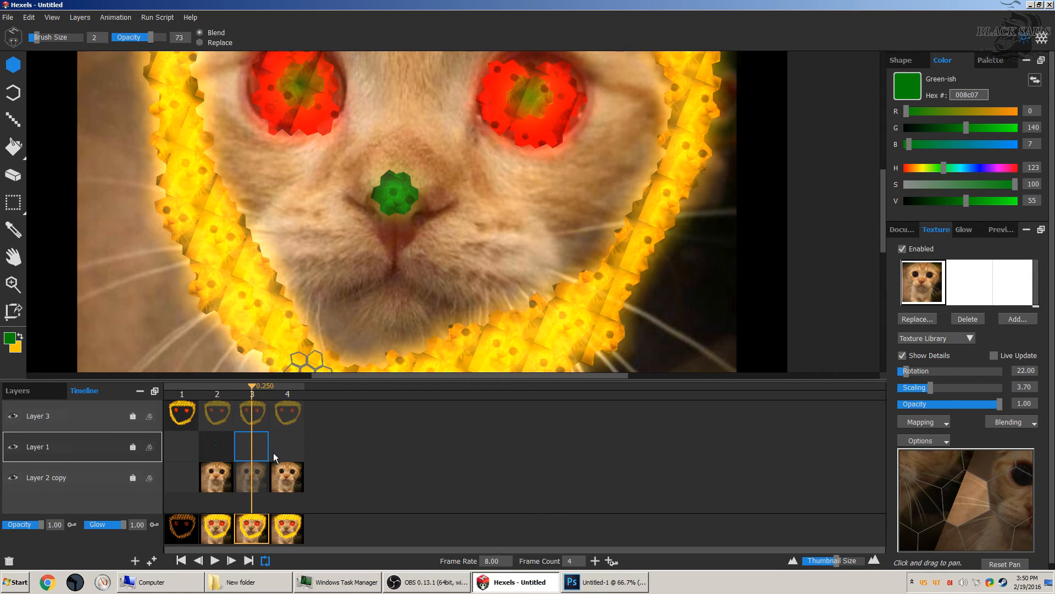
{"action": "left_click", "coordinate": [442, 248]}
{"action": "left_click", "coordinate": [356, 263]}
{"action": "key", "text": "ctrl+z"}
{"action": "left_click", "coordinate": [355, 235]}
{"action": "left_click", "coordinate": [218, 561]}
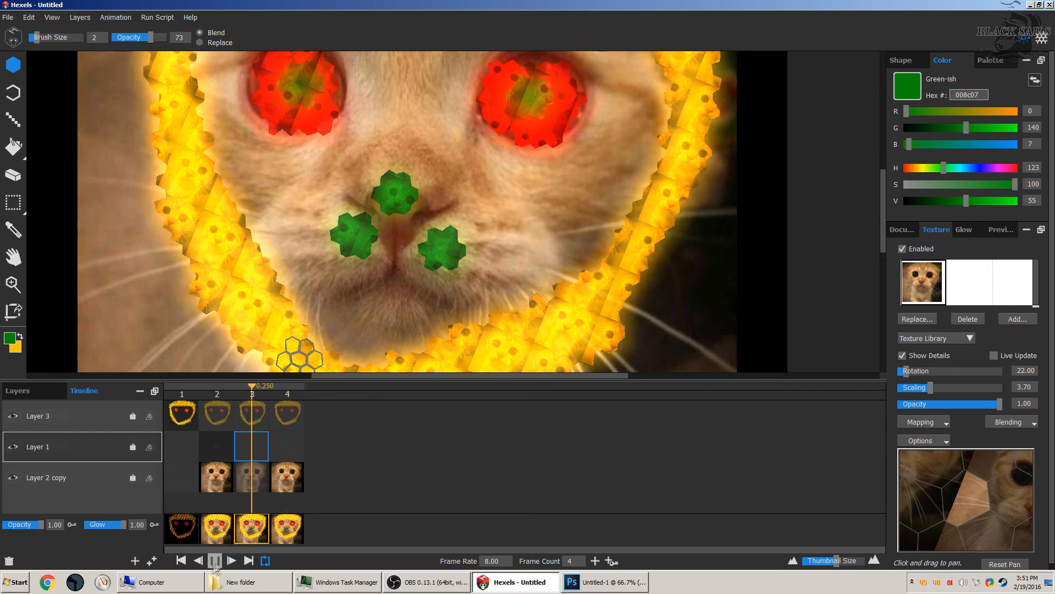
{"action": "left_click", "coordinate": [219, 560]}
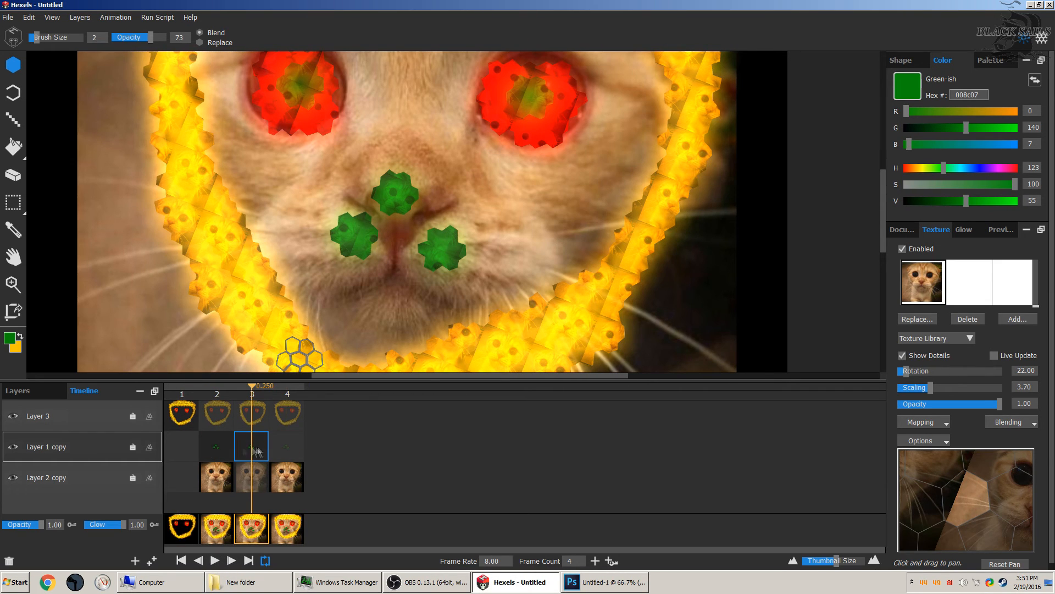
Paint more green cells beside the muzzle's left spot on Layer 1 copy in frame 3 and play the animation.
{"action": "left_click", "coordinate": [364, 246]}
{"action": "left_click", "coordinate": [216, 561]}
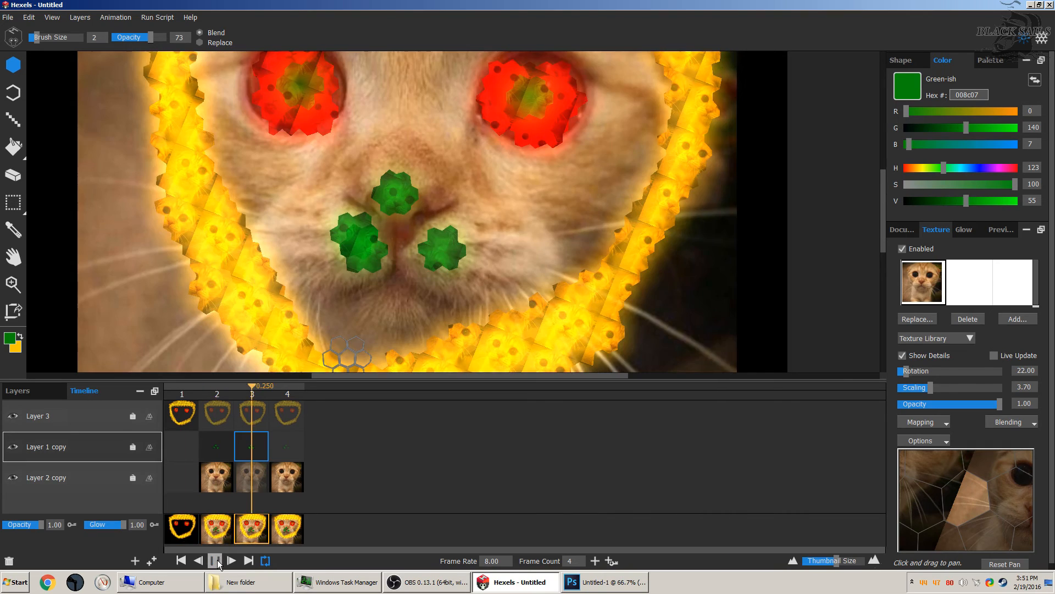
{"action": "left_click", "coordinate": [216, 560]}
Make Layer 2 copy's cel in frame 3 a key cel.
{"action": "left_click", "coordinate": [264, 489]}
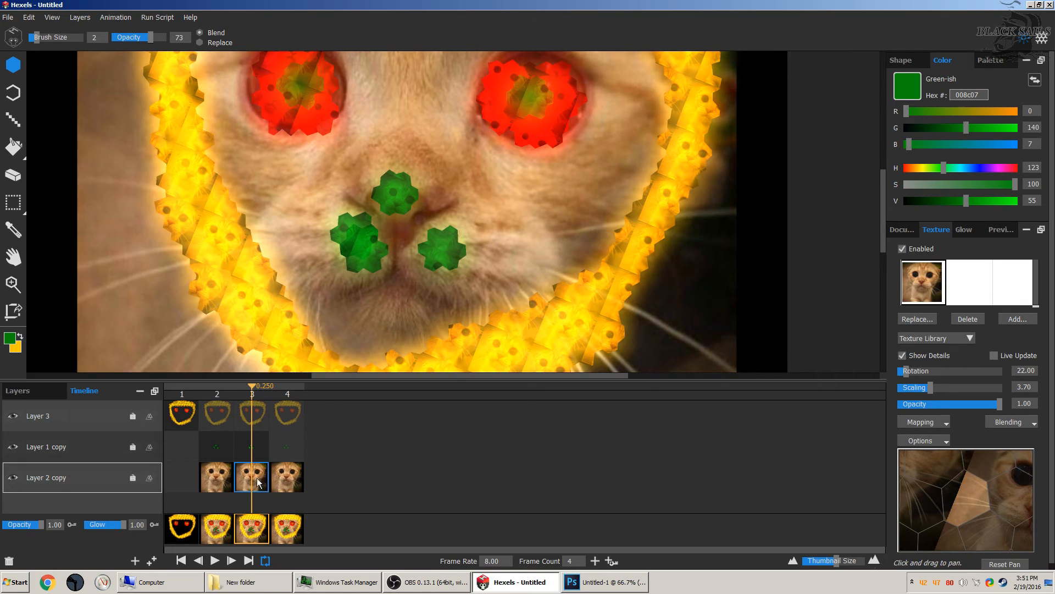
Erase the green muzzle spots from Layer 1 copy in frame 4 and play the animation.
{"action": "left_click", "coordinate": [287, 446]}
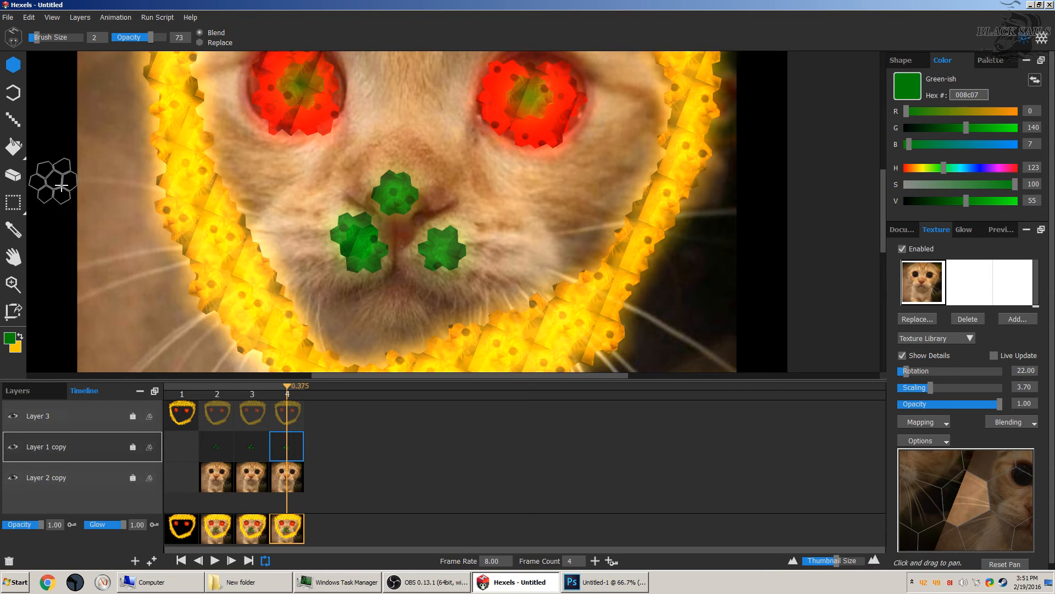
{"action": "left_click", "coordinate": [13, 175]}
{"action": "mouse_move", "coordinate": [461, 248]}
{"action": "left_mouse_down"}
{"action": "mouse_move", "coordinate": [363, 251]}
{"action": "mouse_move", "coordinate": [379, 251]}
{"action": "mouse_move", "coordinate": [397, 218]}
{"action": "mouse_move", "coordinate": [381, 249]}
{"action": "mouse_move", "coordinate": [421, 190]}
{"action": "left_mouse_up"}
{"action": "left_click", "coordinate": [223, 560]}
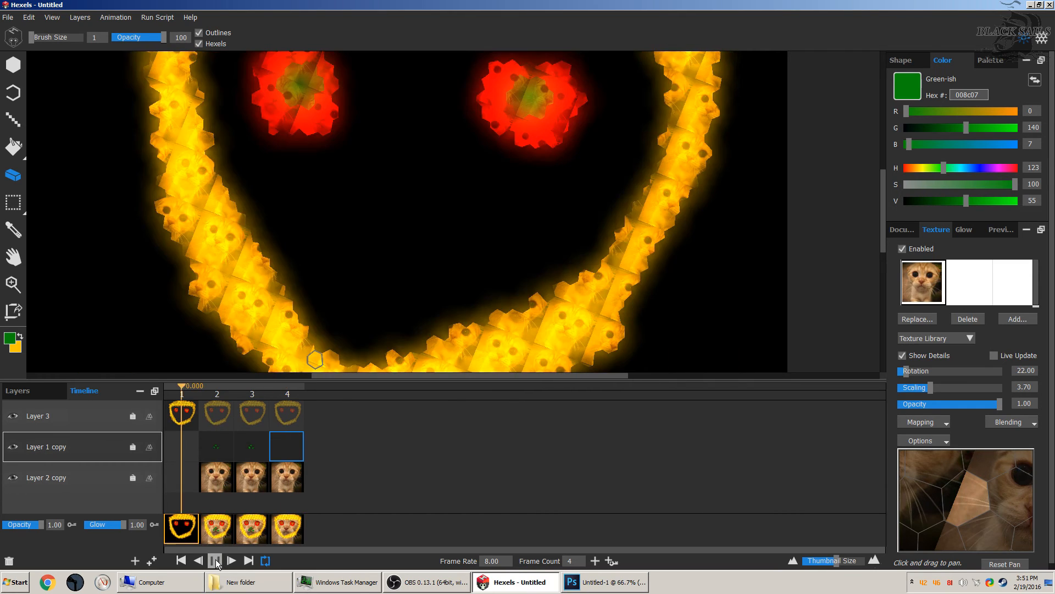
{"action": "left_click", "coordinate": [215, 560]}
Put Layer 2 copy's cat photo cel in frame 1 and make its frame 2 cel a key cel.
{"action": "left_click", "coordinate": [182, 476]}
{"action": "left_click_drag", "start_coordinate": [217, 477], "coordinate": [198, 476]}
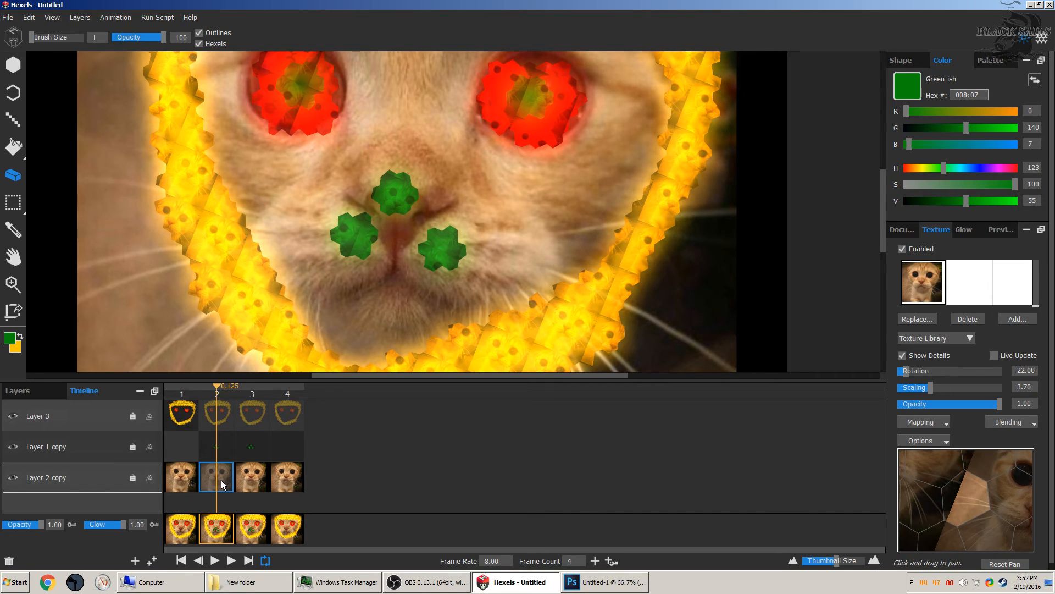
{"action": "double_click", "coordinate": [221, 485]}
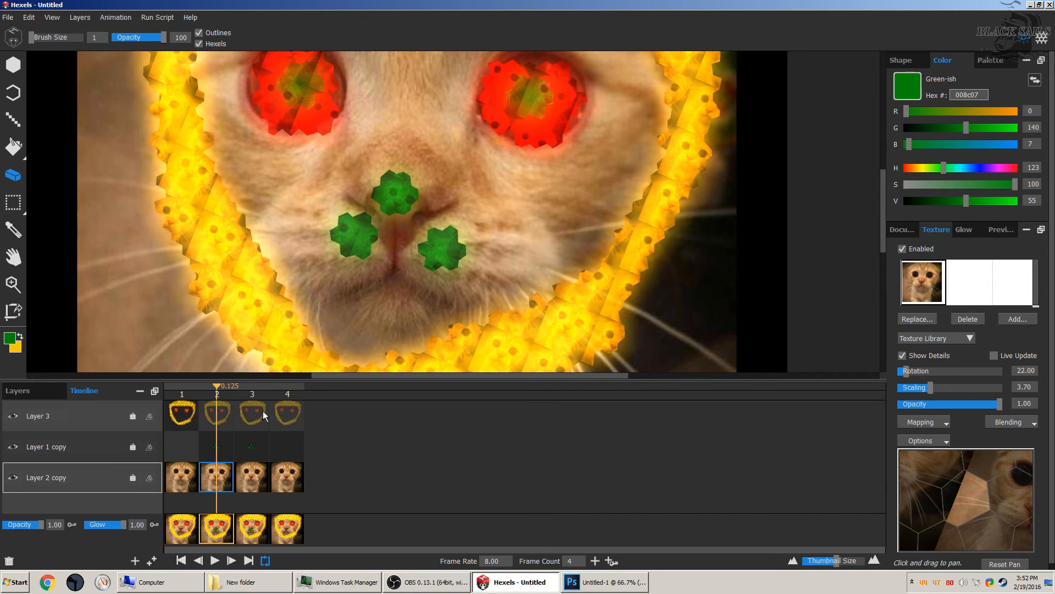
Erase the green muzzle spots from Layer 1 copy in frame 2 and play the animation.
{"action": "left_click", "coordinate": [232, 453]}
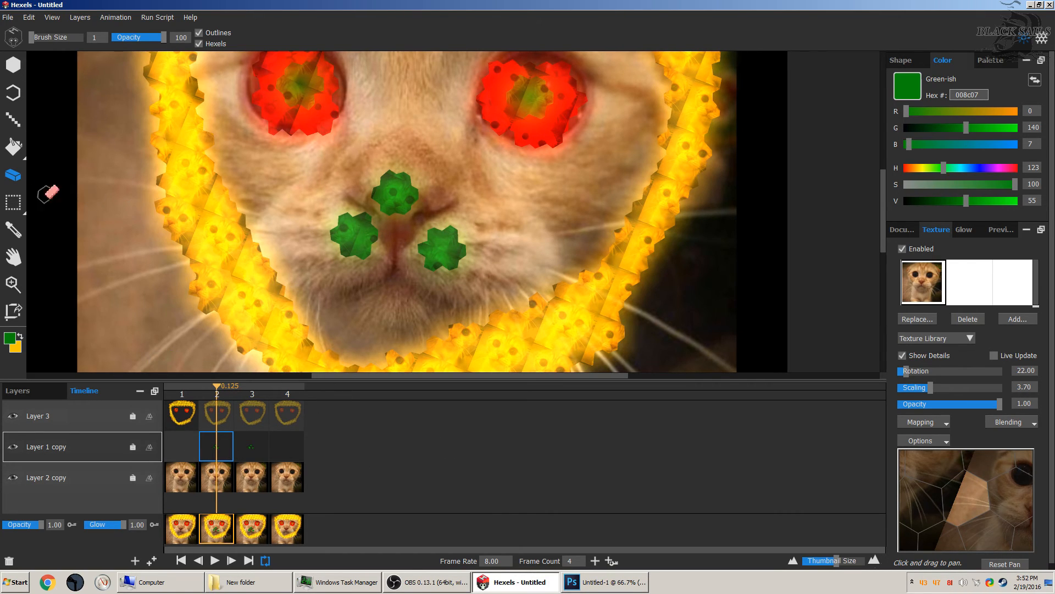
{"action": "mouse_move", "coordinate": [363, 251]}
{"action": "left_mouse_down"}
{"action": "mouse_move", "coordinate": [396, 232]}
{"action": "mouse_move", "coordinate": [404, 195]}
{"action": "mouse_move", "coordinate": [385, 179]}
{"action": "left_mouse_up"}
{"action": "scroll", "coordinate": [275, 335], "scroll_direction": "up", "scroll_amount": 2}
{"action": "left_click", "coordinate": [215, 560]}
{"action": "scroll", "coordinate": [311, 305], "scroll_direction": "down", "scroll_amount": 3}
{"action": "scroll", "coordinate": [308, 296], "scroll_direction": "up", "scroll_amount": 1}
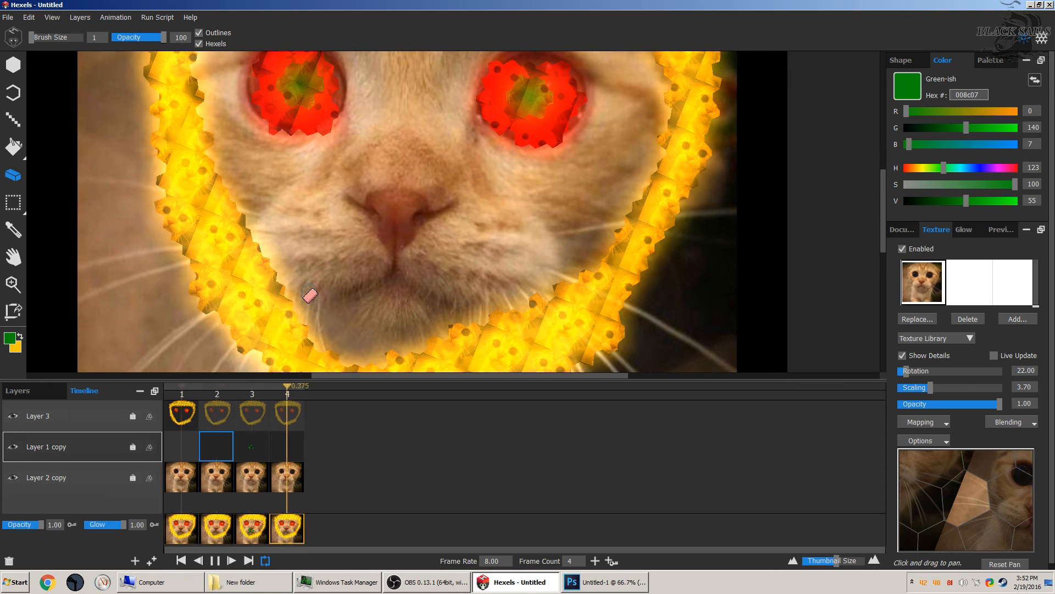
{"action": "left_click", "coordinate": [215, 560]}
Make the top face-outline layer's cels in frames 2, 3 and 4 key cels.
{"action": "left_click", "coordinate": [251, 476]}
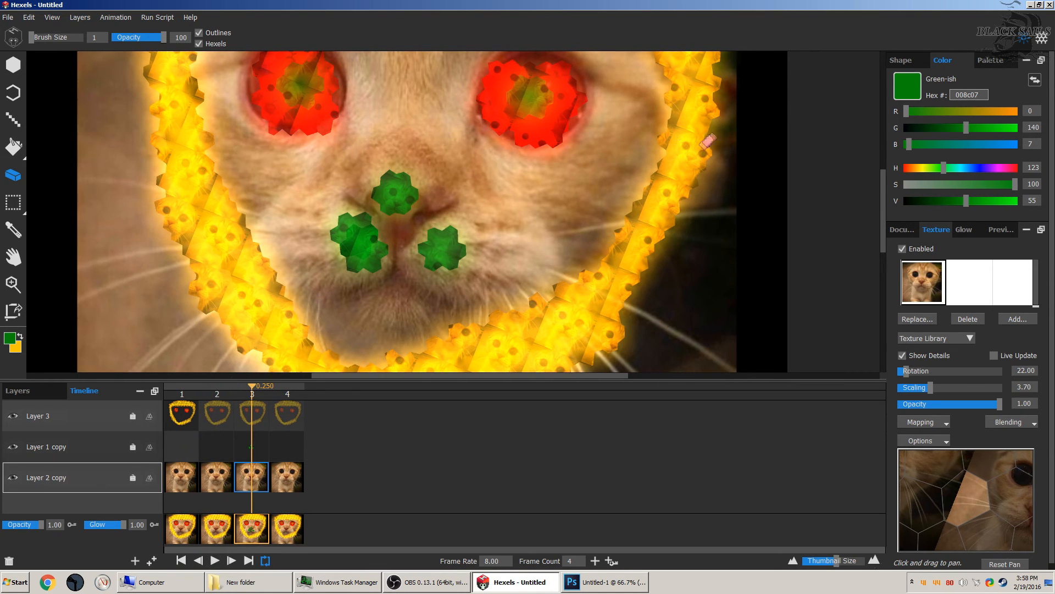
{"action": "left_click", "coordinate": [287, 476]}
{"action": "left_click", "coordinate": [293, 423]}
{"action": "left_click", "coordinate": [253, 420]}
{"action": "left_click", "coordinate": [218, 419]}
{"action": "left_click", "coordinate": [291, 417]}
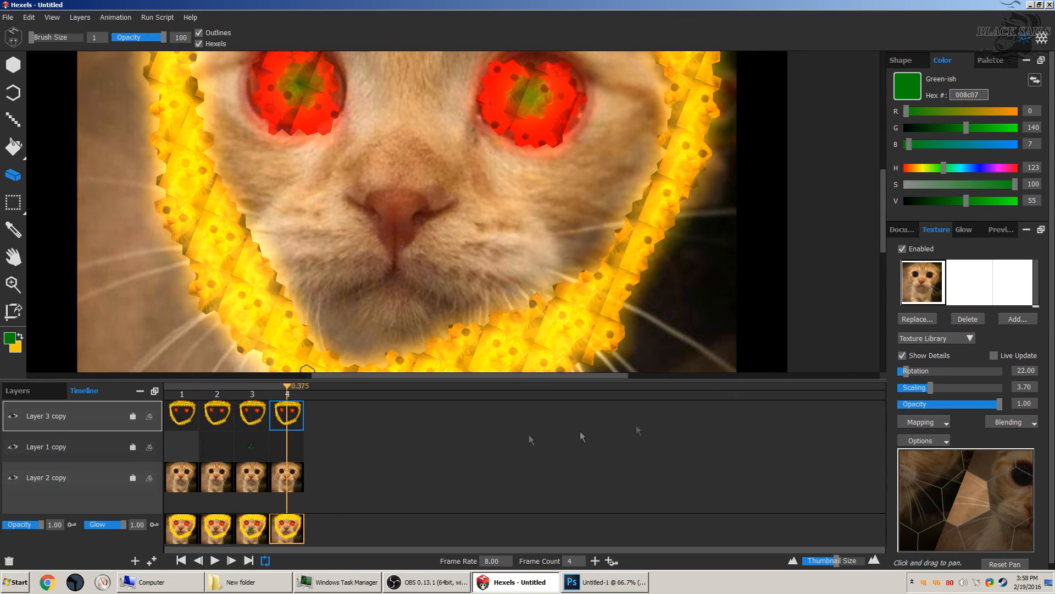
Try the Trixel shape and compare Layer 3 copy's cels in frames 2 to 4.
{"action": "left_click", "coordinate": [901, 60]}
{"action": "mouse_move", "coordinate": [934, 120]}
{"action": "left_mouse_down"}
{"action": "mouse_move", "coordinate": [968, 125]}
{"action": "mouse_move", "coordinate": [947, 122]}
{"action": "left_mouse_up"}
{"action": "left_click", "coordinate": [967, 86]}
{"action": "left_click", "coordinate": [966, 110]}
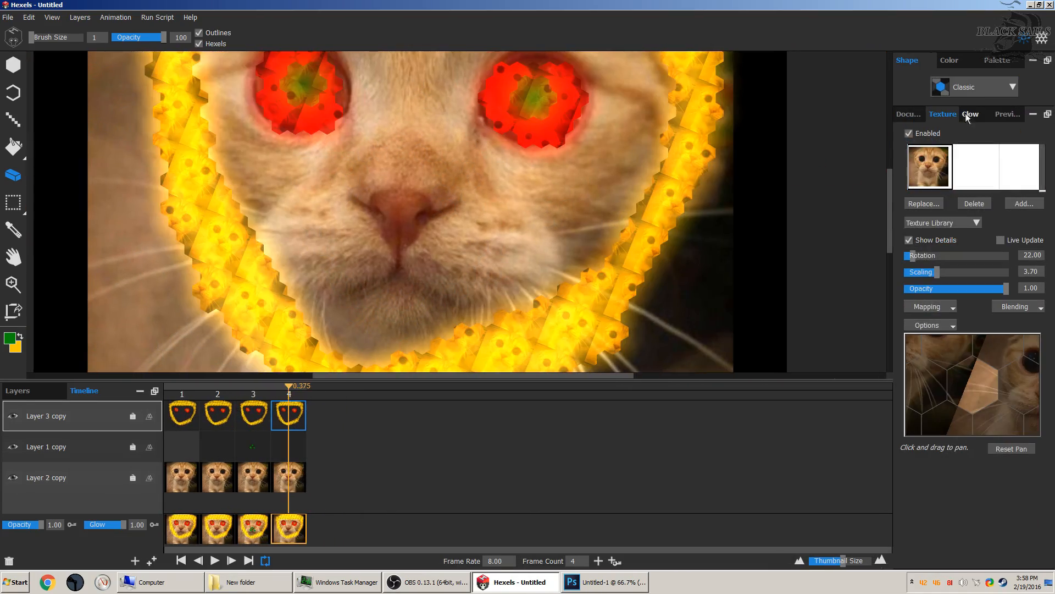
{"action": "left_click", "coordinate": [214, 415]}
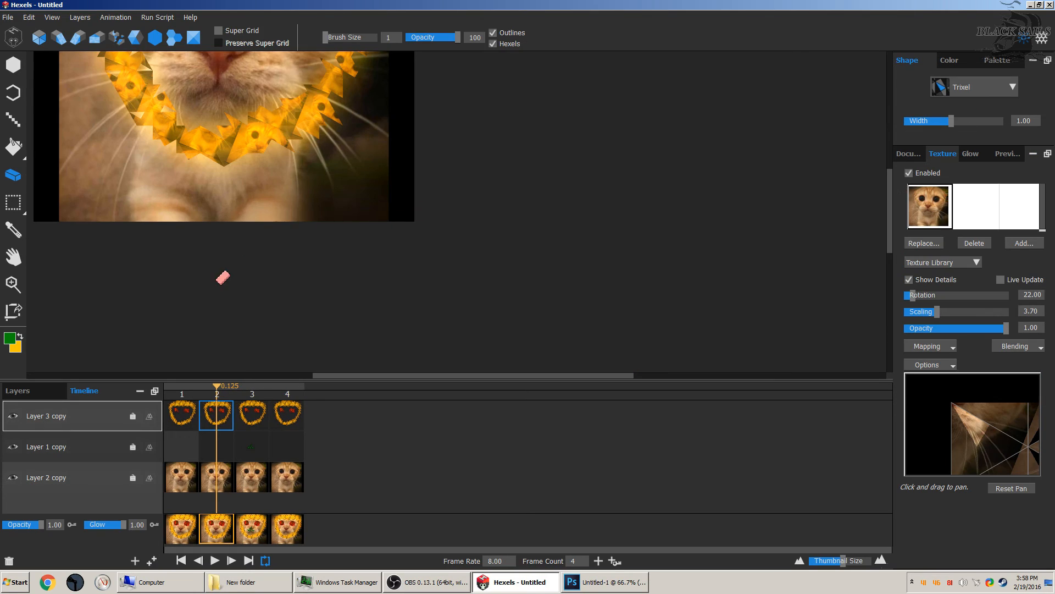
{"action": "left_click", "coordinate": [262, 424]}
{"action": "left_click", "coordinate": [289, 424]}
{"action": "left_click", "coordinate": [247, 425]}
{"action": "left_click", "coordinate": [215, 421]}
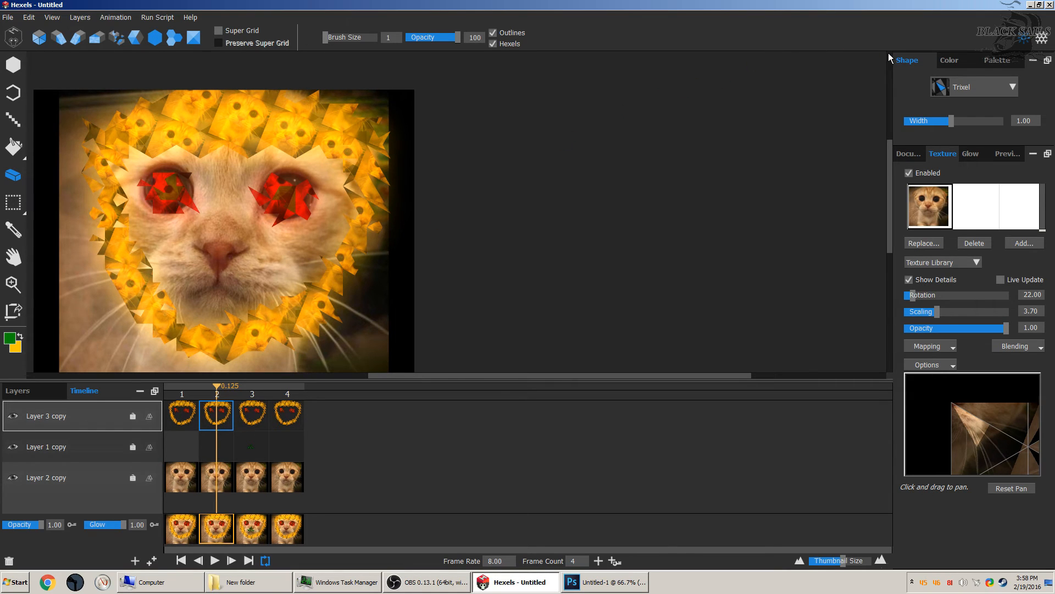
Change the shape to Custom and set its horizontal spacing to 1.000.
{"action": "left_click", "coordinate": [984, 87]}
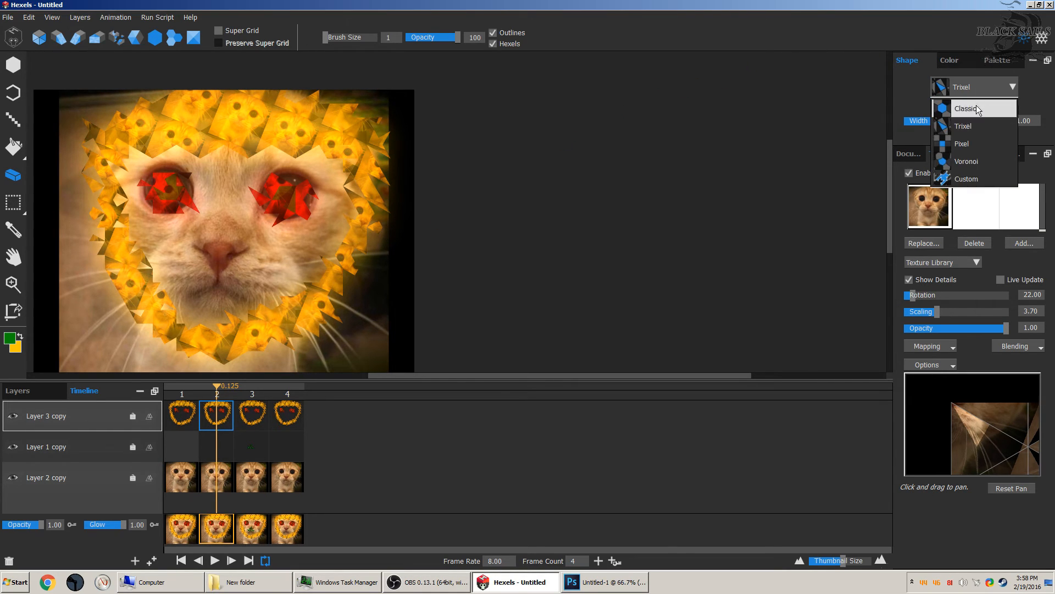
{"action": "left_click", "coordinate": [969, 176]}
{"action": "scroll", "coordinate": [731, 217], "scroll_direction": "down", "scroll_amount": 2}
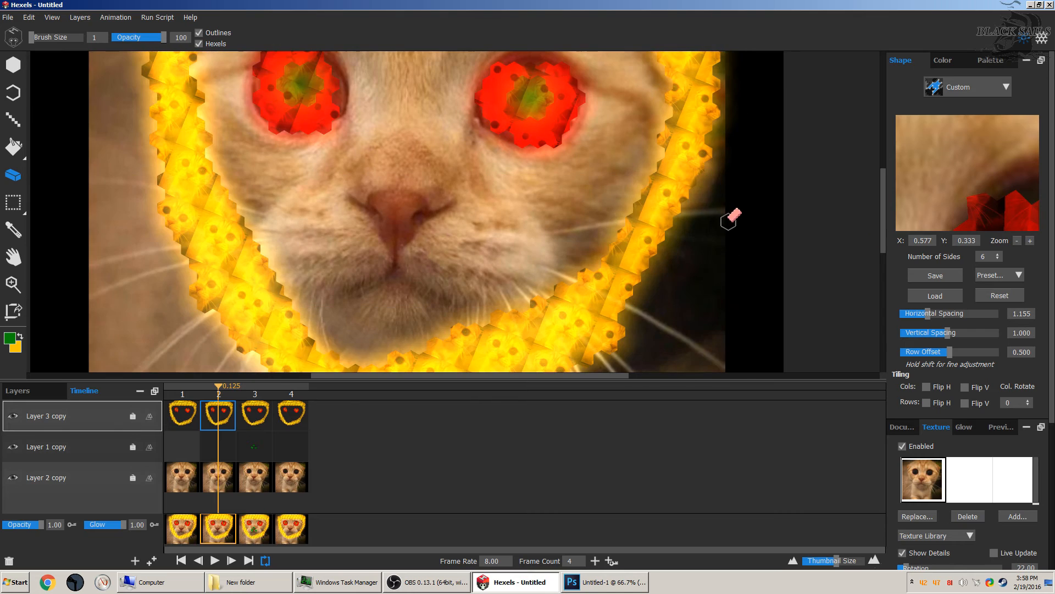
{"action": "left_click_drag", "start_coordinate": [928, 314], "coordinate": [925, 313]}
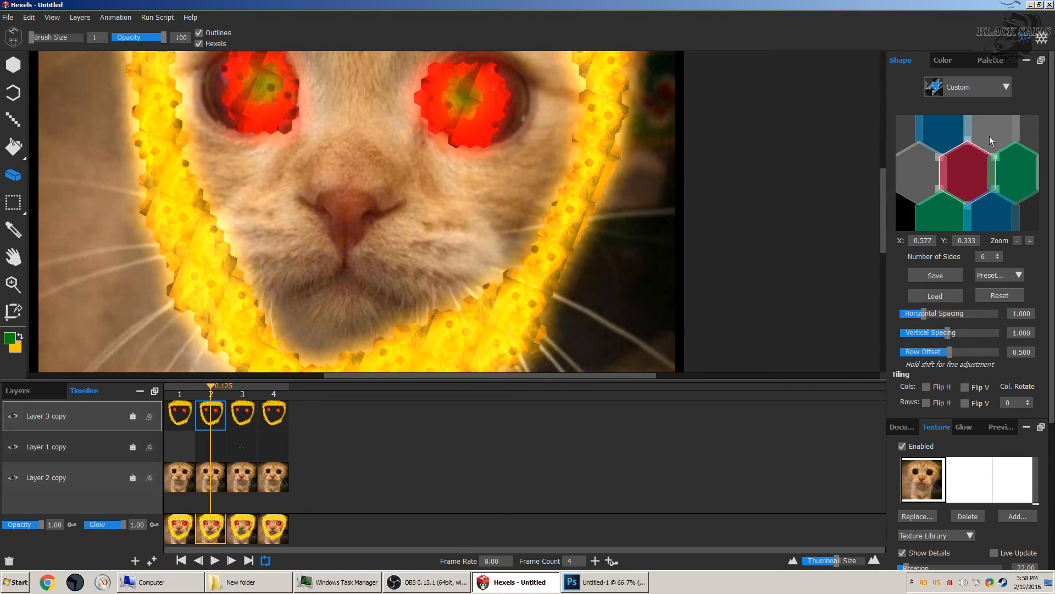
Reshape the custom hexagon by moving its upper-right vertex to X 0.859, Y 0.301, and check frames 3 and 4.
{"action": "left_click_drag", "start_coordinate": [994, 155], "coordinate": [980, 166]}
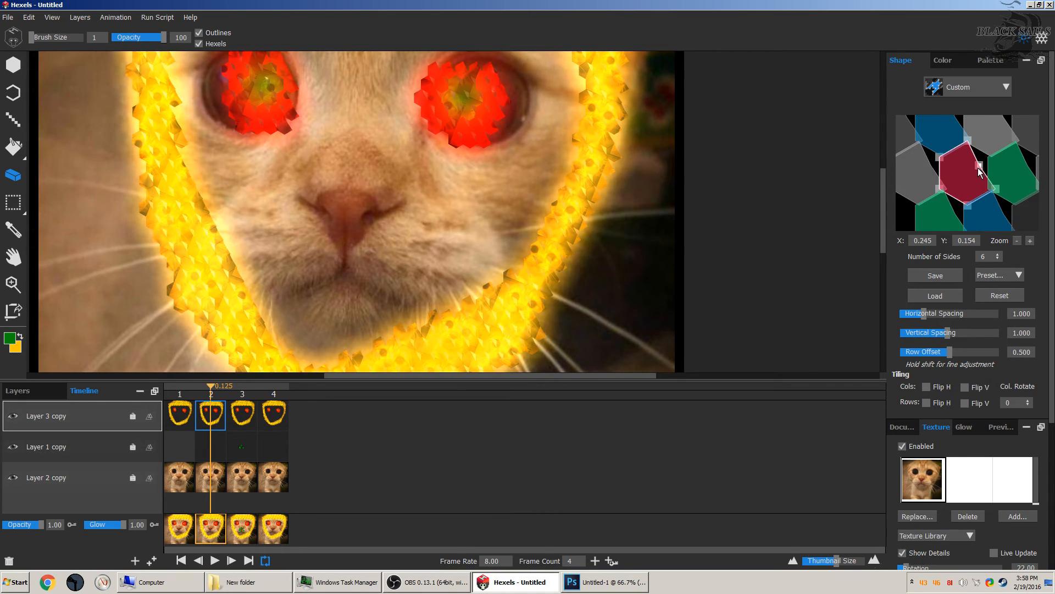
{"action": "left_click", "coordinate": [247, 419]}
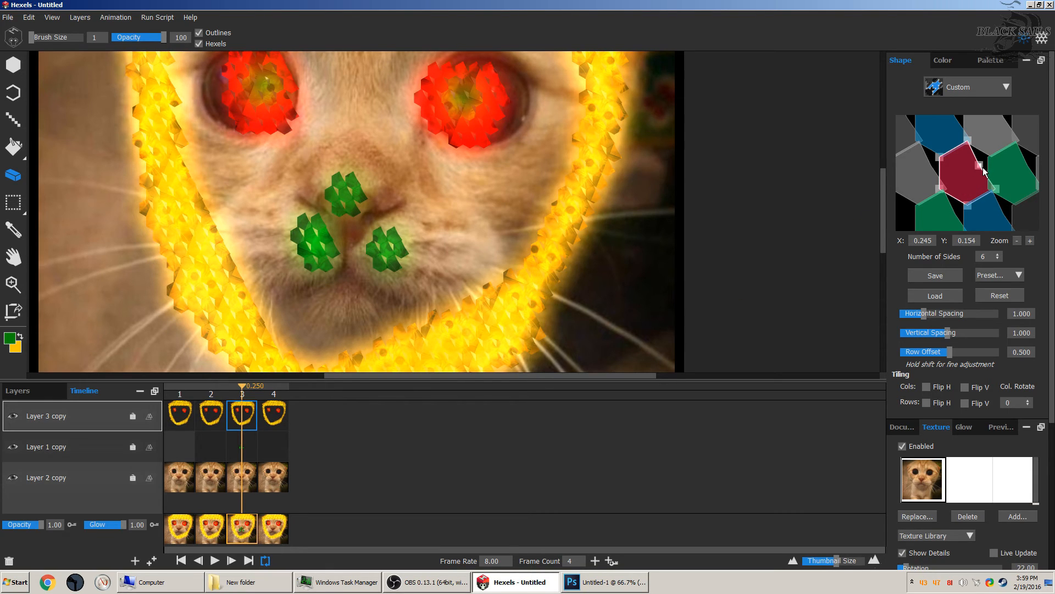
{"action": "left_click_drag", "start_coordinate": [982, 170], "coordinate": [1009, 159]}
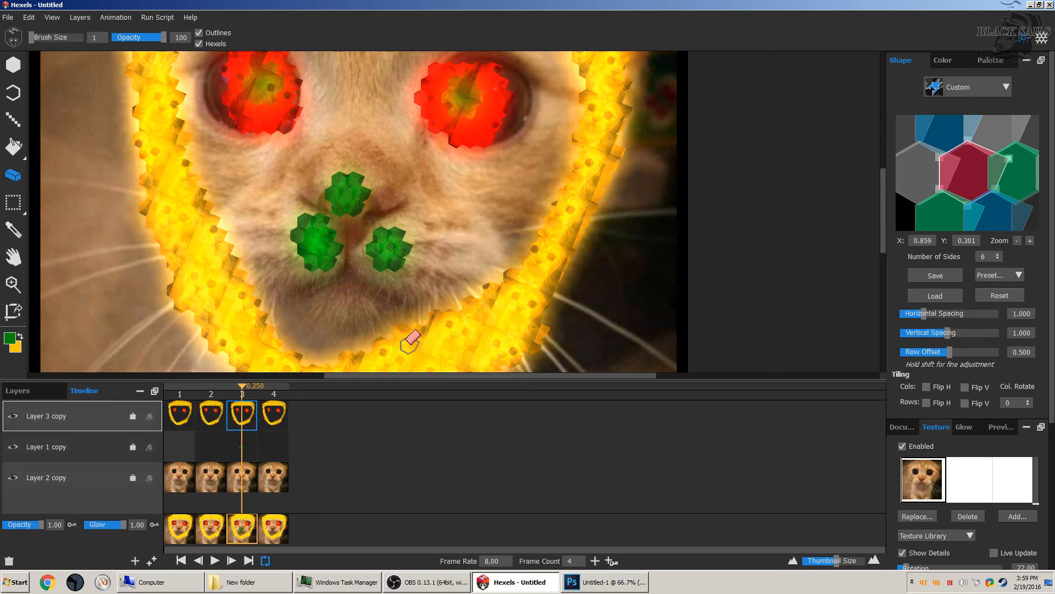
{"action": "left_click", "coordinate": [284, 424]}
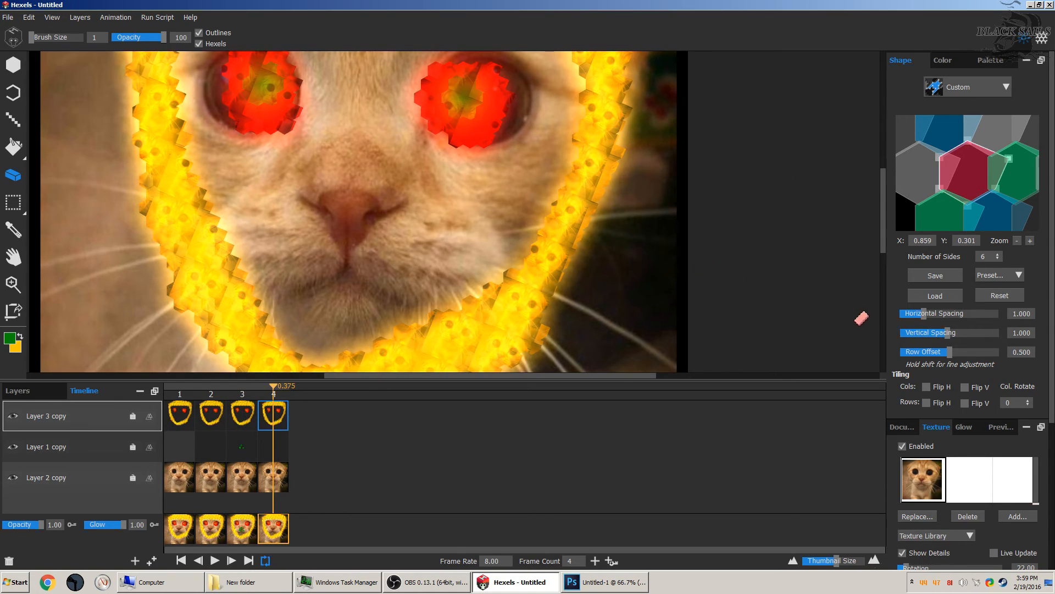
Insert a new layer and move Layer 3 copy's frame 4 cel into it.
{"action": "right_click", "coordinate": [266, 415]}
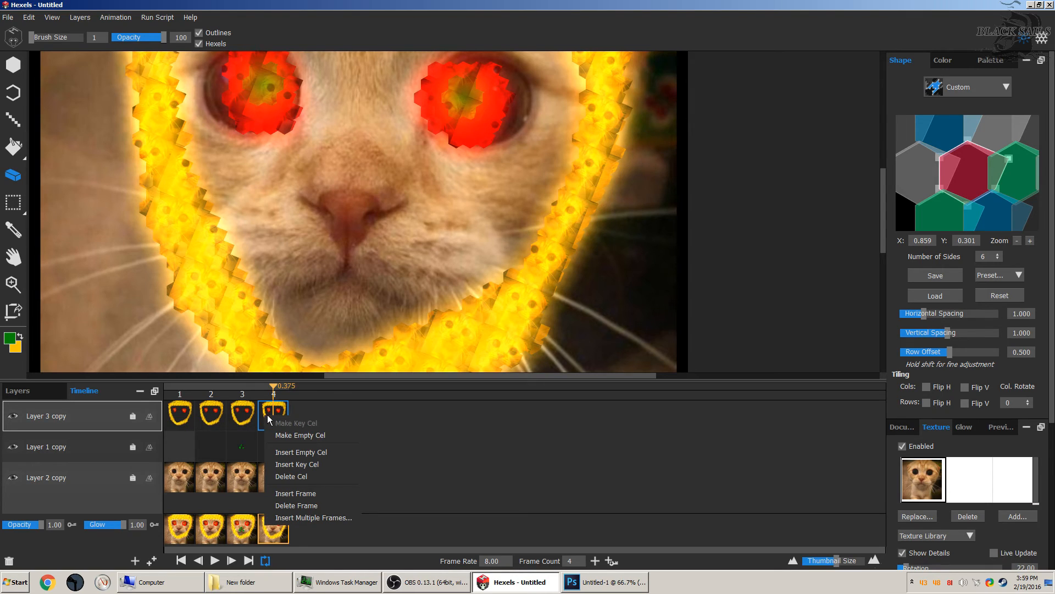
{"action": "left_click", "coordinate": [284, 411]}
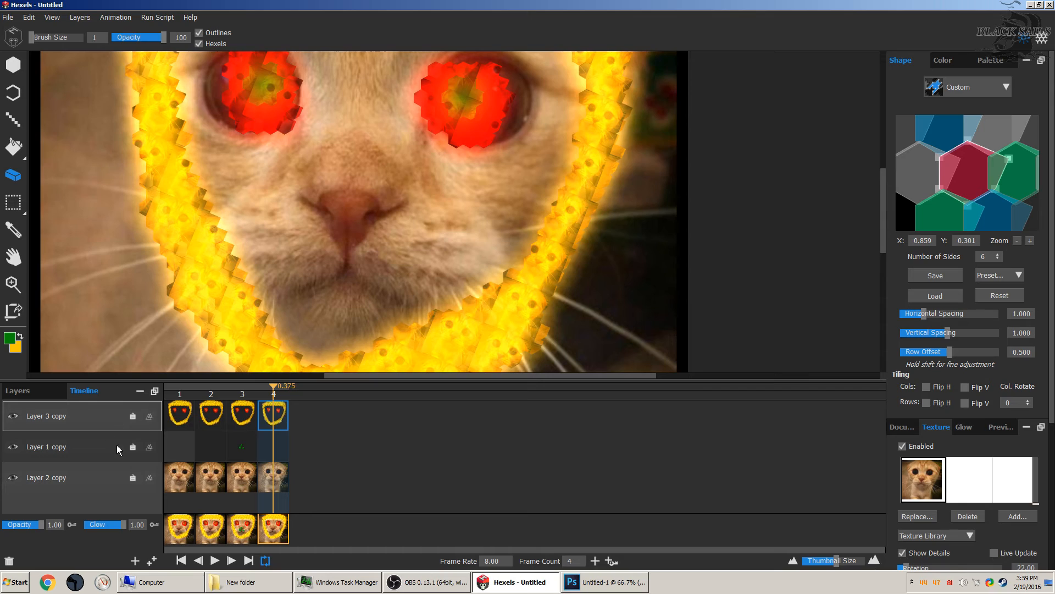
{"action": "left_click_drag", "start_coordinate": [285, 431], "coordinate": [263, 438]}
{"action": "right_click", "coordinate": [93, 500]}
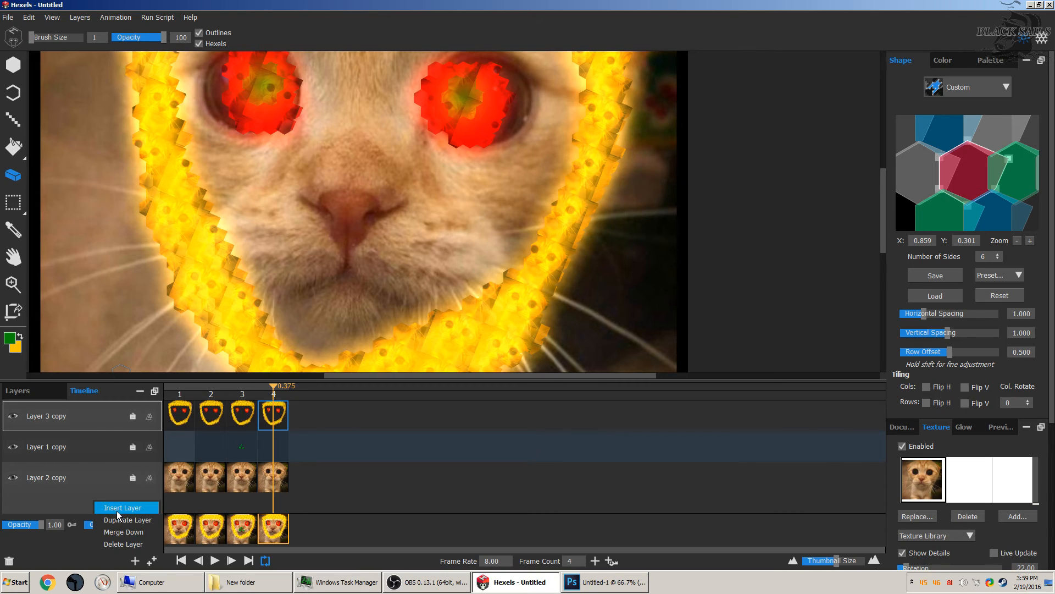
{"action": "left_click", "coordinate": [107, 507]}
{"action": "left_click_drag", "start_coordinate": [273, 442], "coordinate": [273, 416]}
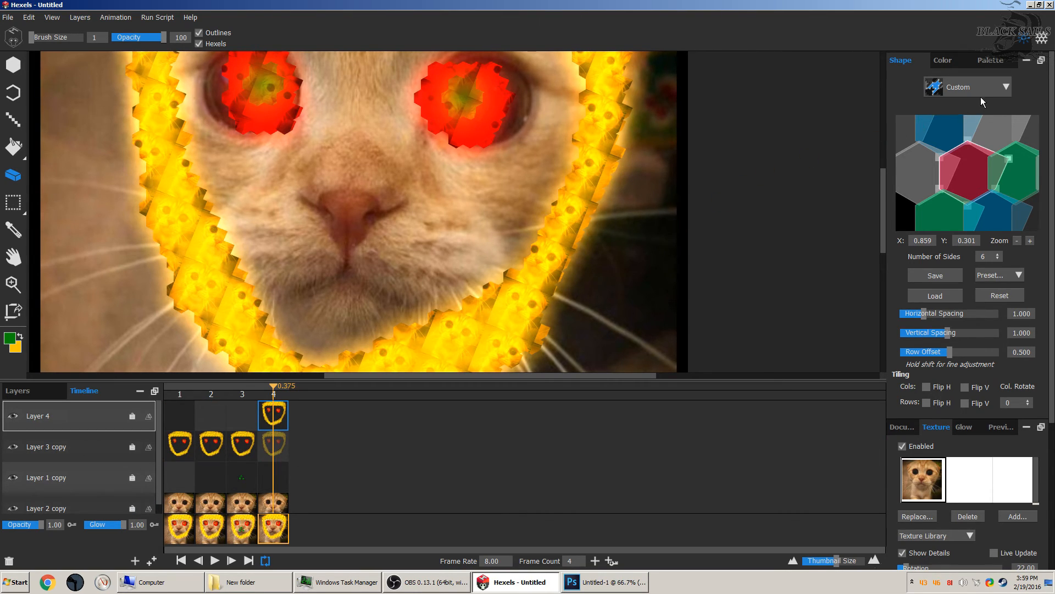
Move the custom hexagon's top vertex to X 0.028, Y 0.995 and compare the result in frames 3 and 4.
{"action": "left_click_drag", "start_coordinate": [974, 144], "coordinate": [969, 124]}
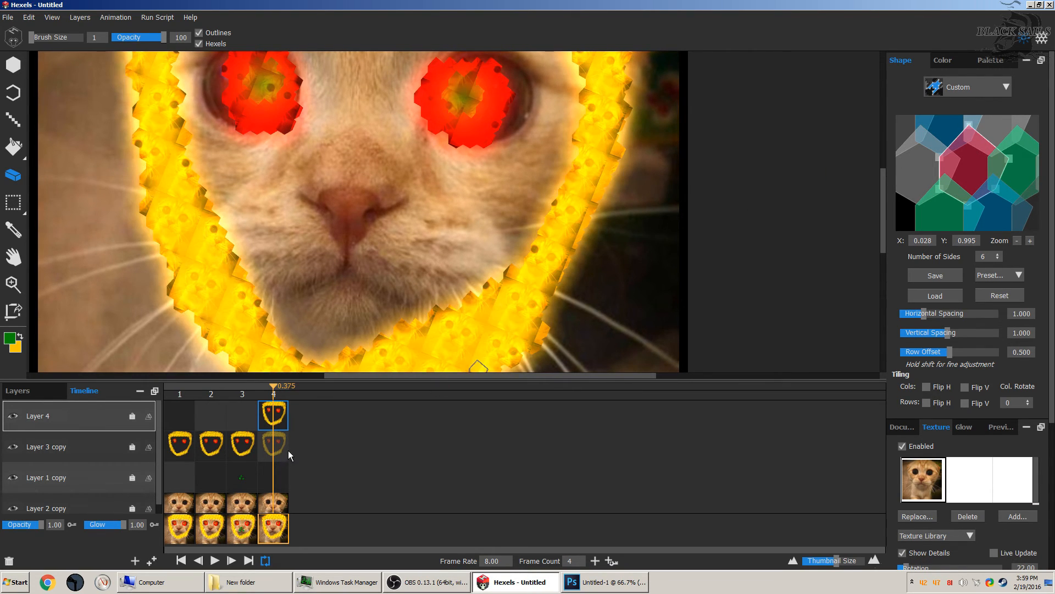
{"action": "left_click", "coordinate": [243, 451]}
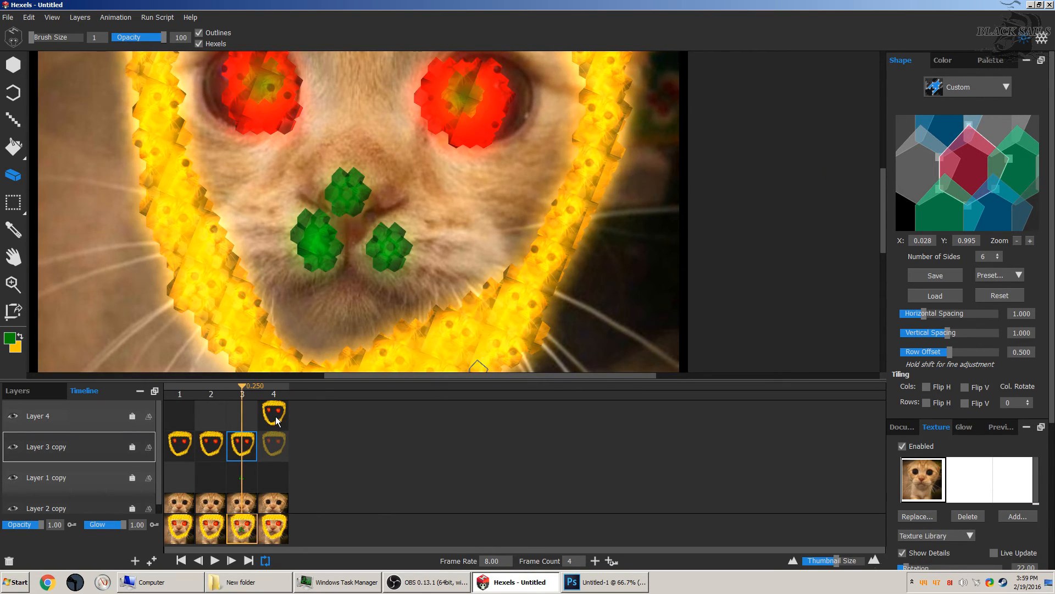
{"action": "left_click", "coordinate": [273, 415]}
{"action": "left_click", "coordinate": [237, 446]}
Try a texture rotation of 58 in frame 3, and set the rotation to 90 in frame 2.
{"action": "scroll", "coordinate": [1041, 440], "scroll_direction": "down", "scroll_amount": 3}
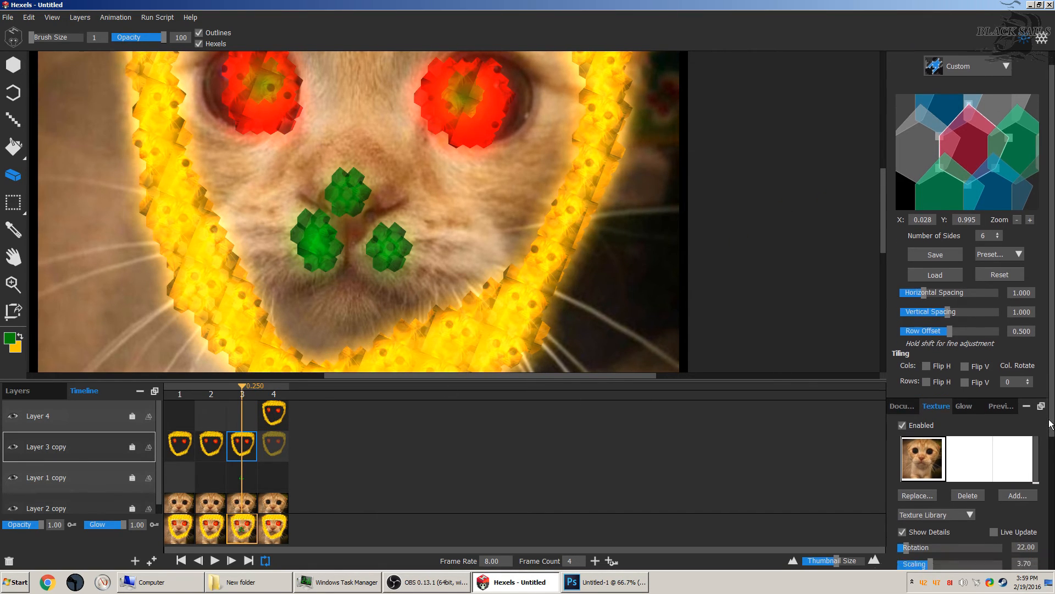
{"action": "left_click_drag", "start_coordinate": [906, 493], "coordinate": [918, 493]}
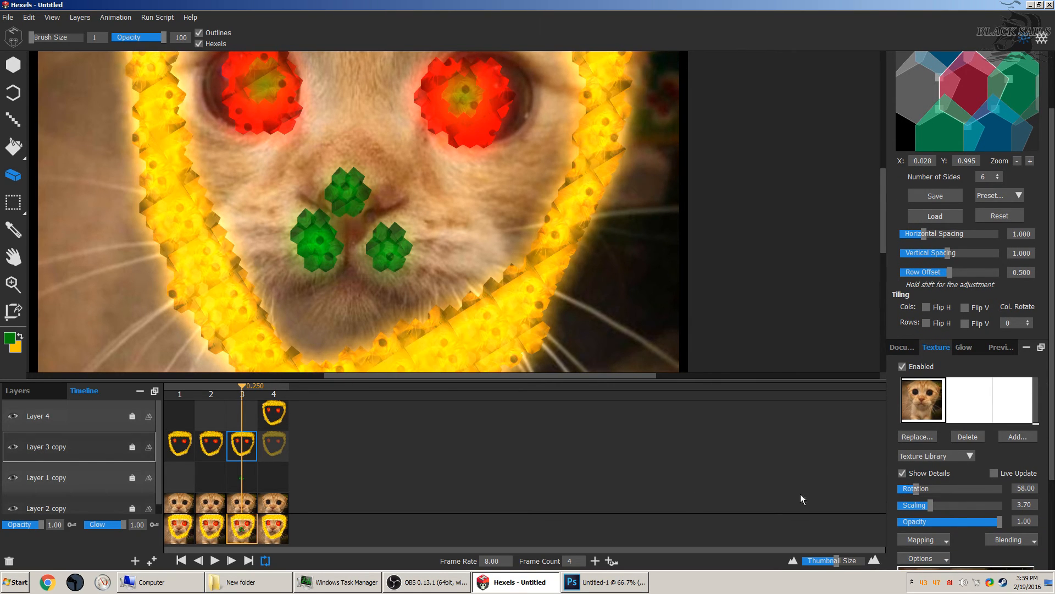
{"action": "left_click", "coordinate": [216, 443]}
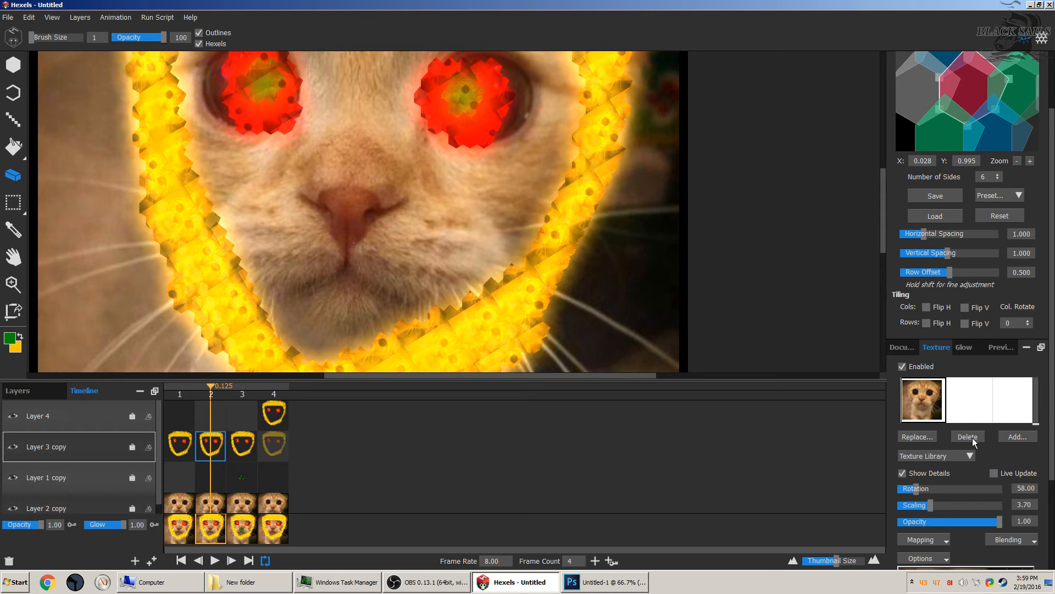
{"action": "left_click_drag", "start_coordinate": [916, 489], "coordinate": [926, 489]}
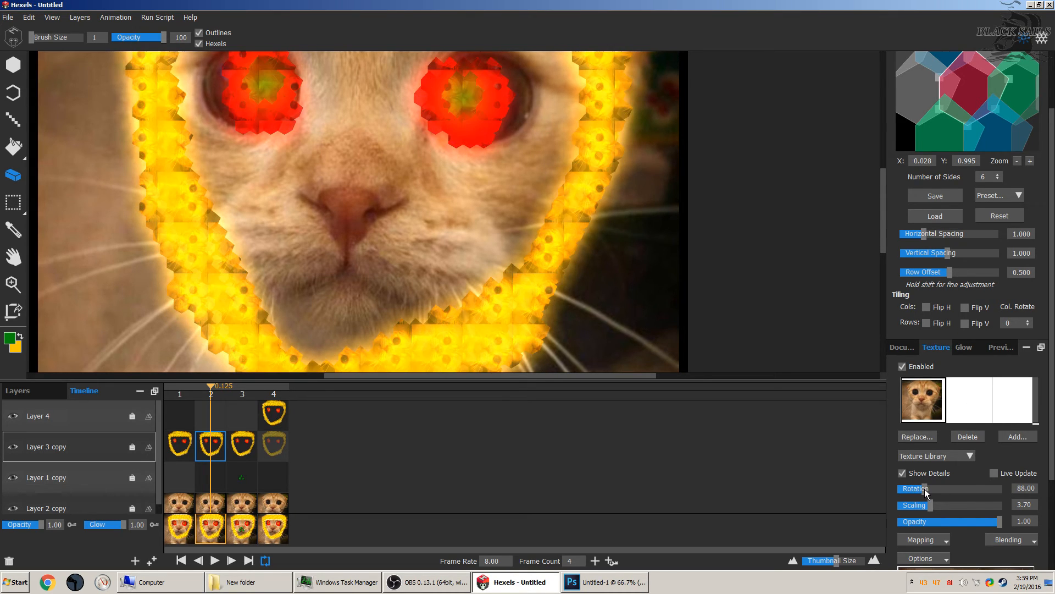
Play the animation to review the rotated texture across the frames, and stop it.
{"action": "left_click", "coordinate": [13, 64]}
{"action": "scroll", "coordinate": [318, 295], "scroll_direction": "down", "scroll_amount": 2}
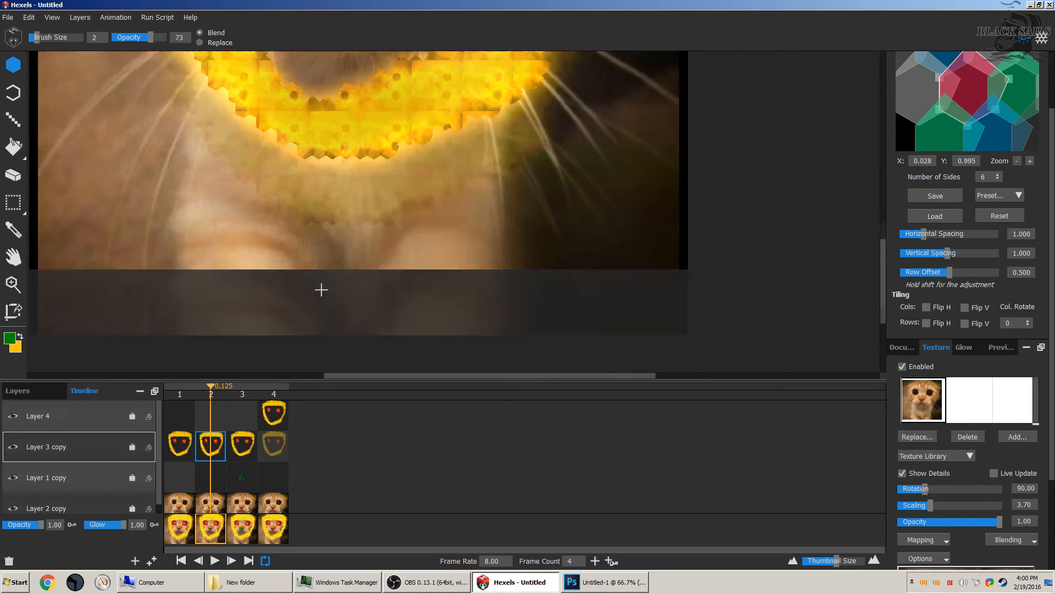
{"action": "left_click", "coordinate": [215, 560]}
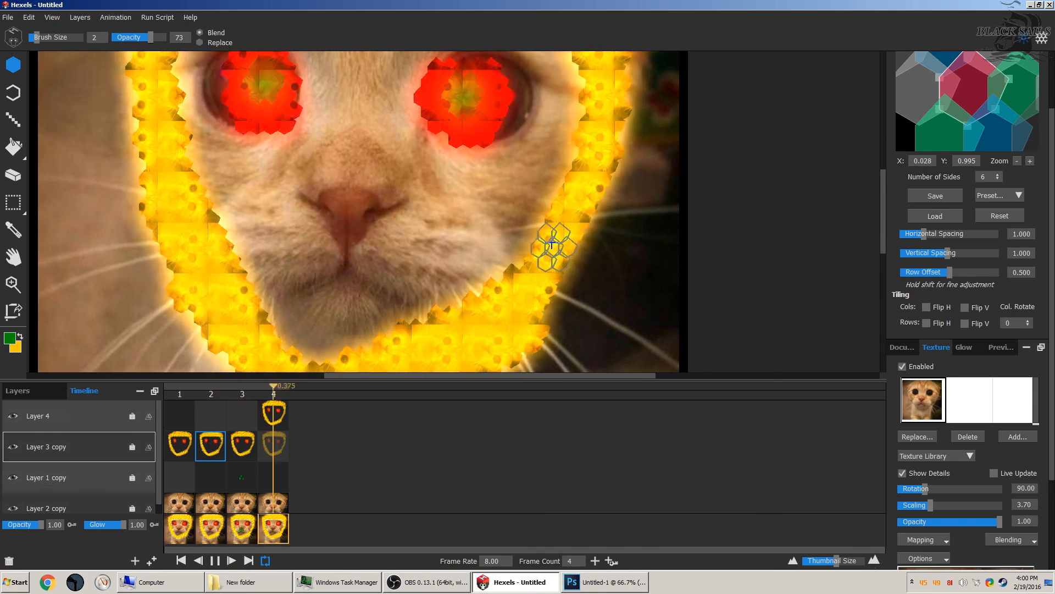
{"action": "key", "text": "space"}
{"action": "left_click", "coordinate": [1039, 39]}
{"action": "left_click", "coordinate": [1039, 42]}
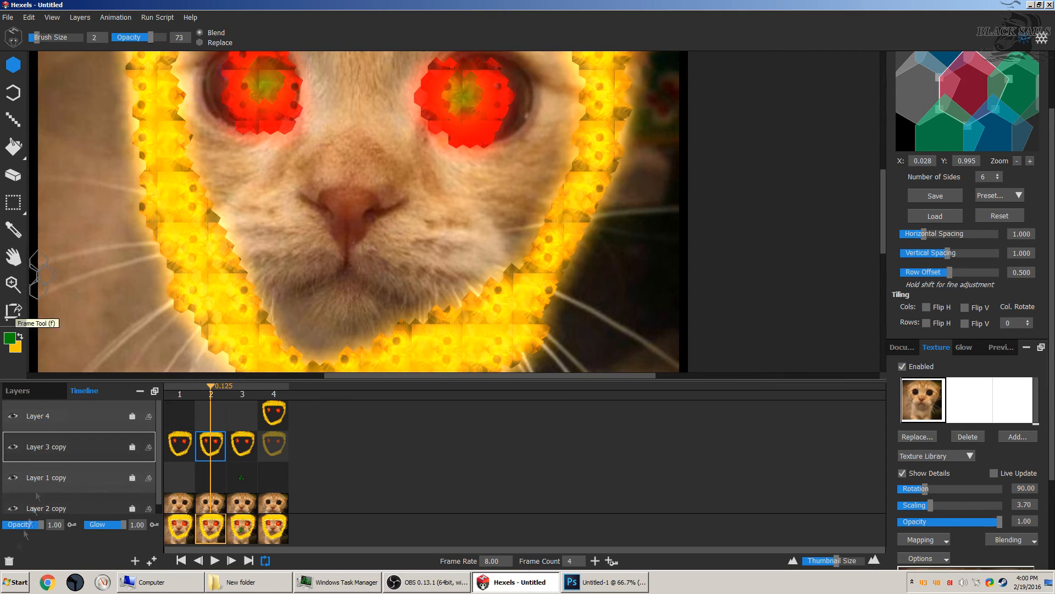
Set the animation's frame rate to 100 and play it briefly.
{"action": "left_click", "coordinate": [469, 561]}
{"action": "type", "text": "100"}
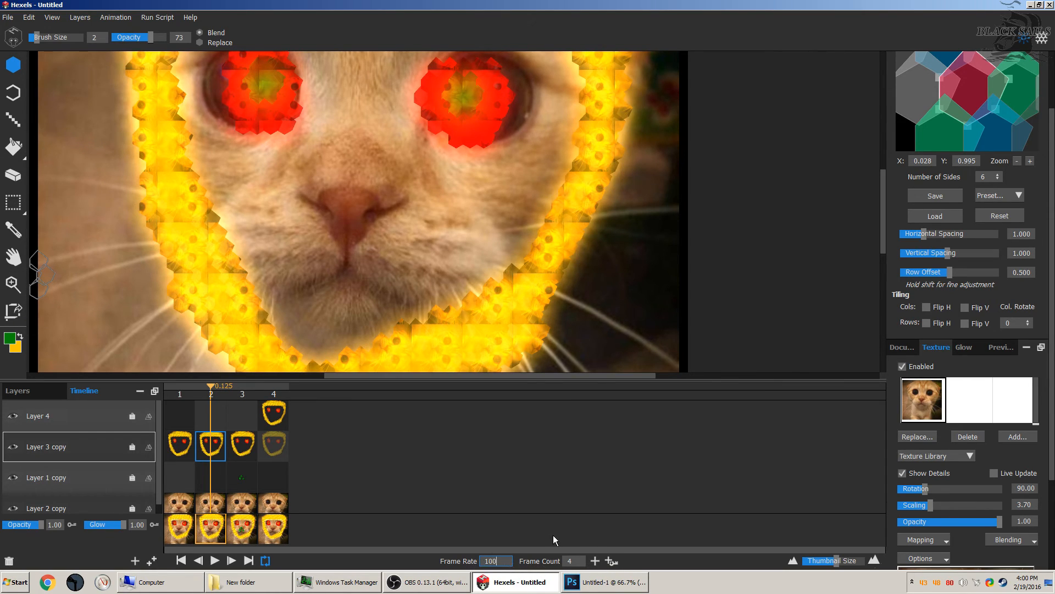
{"action": "left_click", "coordinate": [215, 560]}
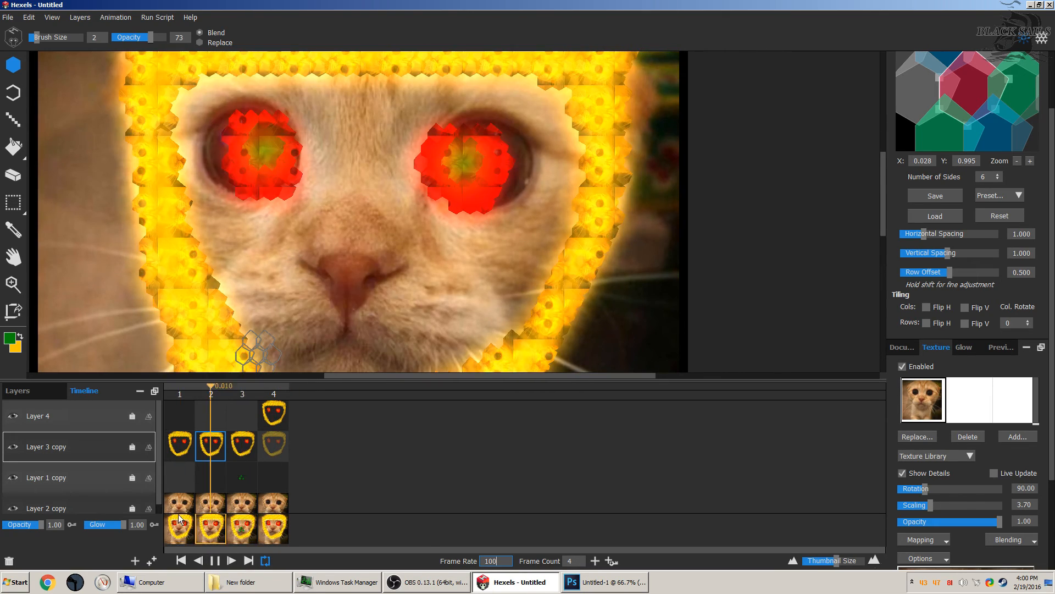
{"action": "left_click", "coordinate": [214, 560]}
{"action": "left_click", "coordinate": [7, 17]}
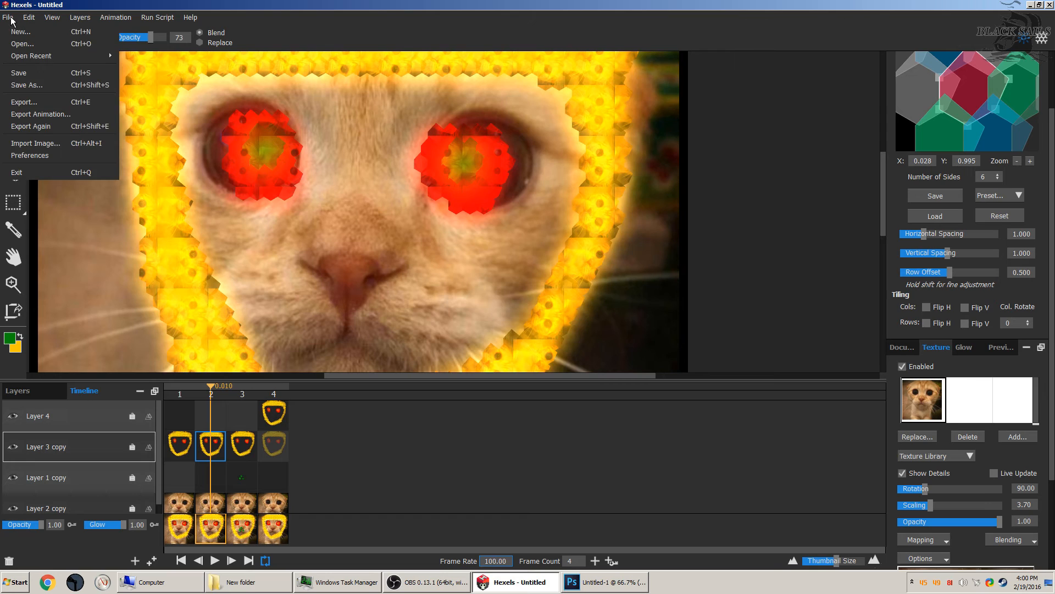
{"action": "left_click", "coordinate": [77, 114]}
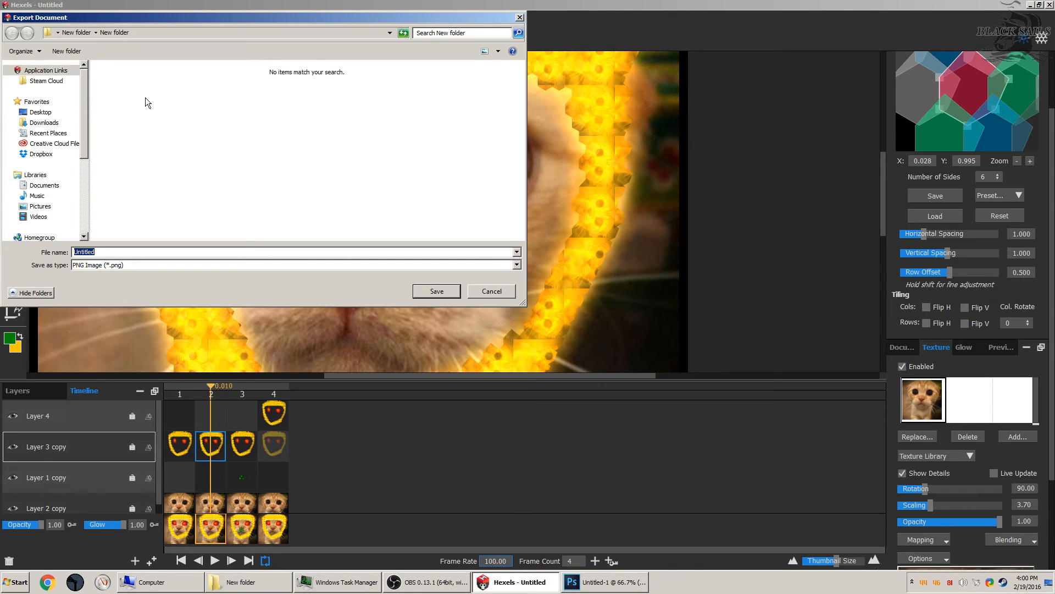
{"action": "left_click", "coordinate": [493, 291]}
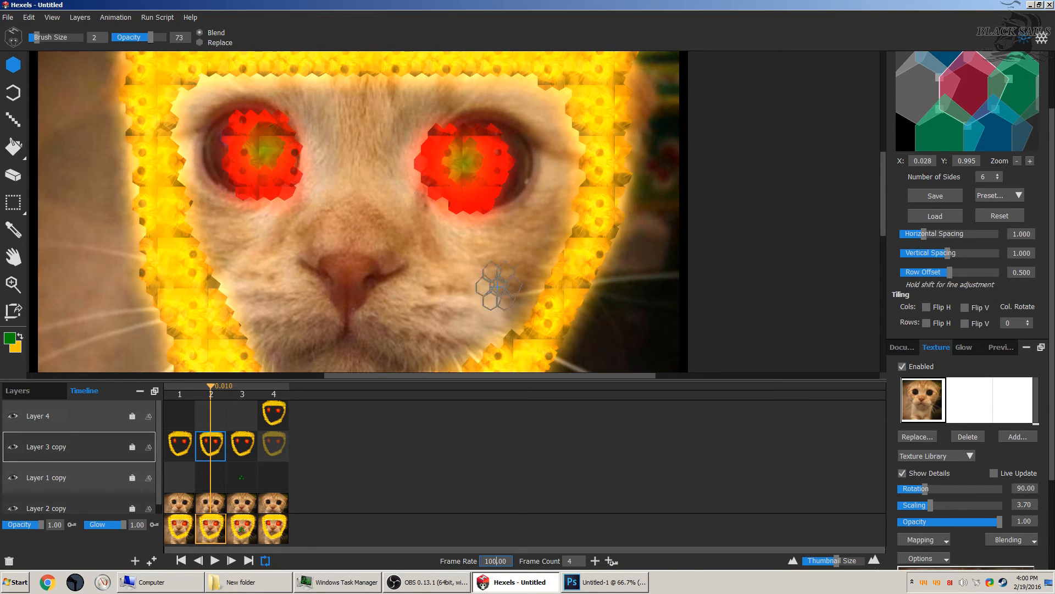
Export the animation as a one-row PNG spritesheet named Untitled at resolution 20 with anti-aliasing.
{"action": "left_click", "coordinate": [8, 17]}
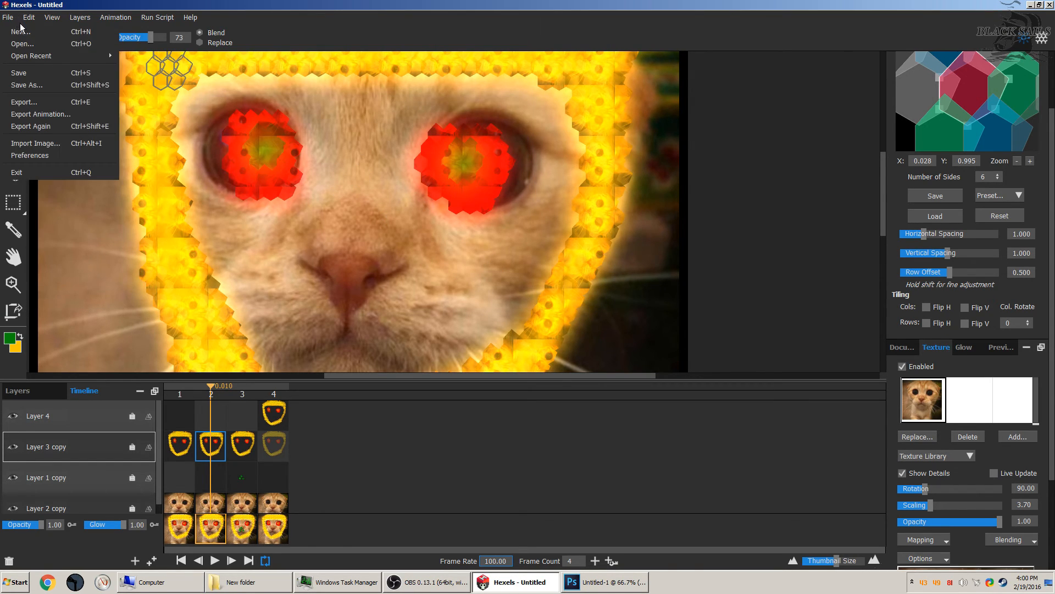
{"action": "left_click", "coordinate": [80, 114]}
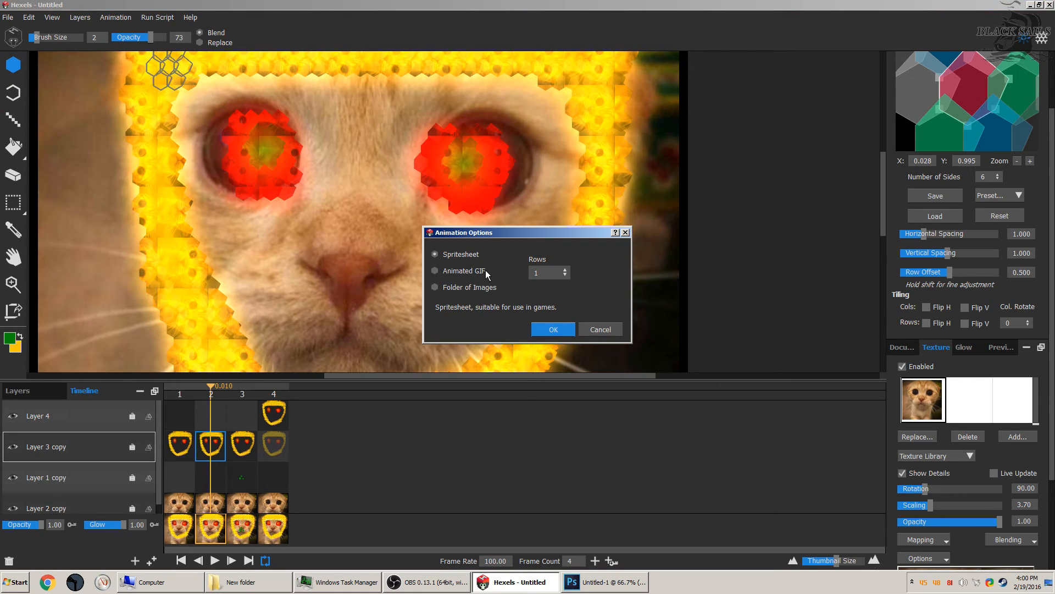
{"action": "left_click", "coordinate": [553, 329]}
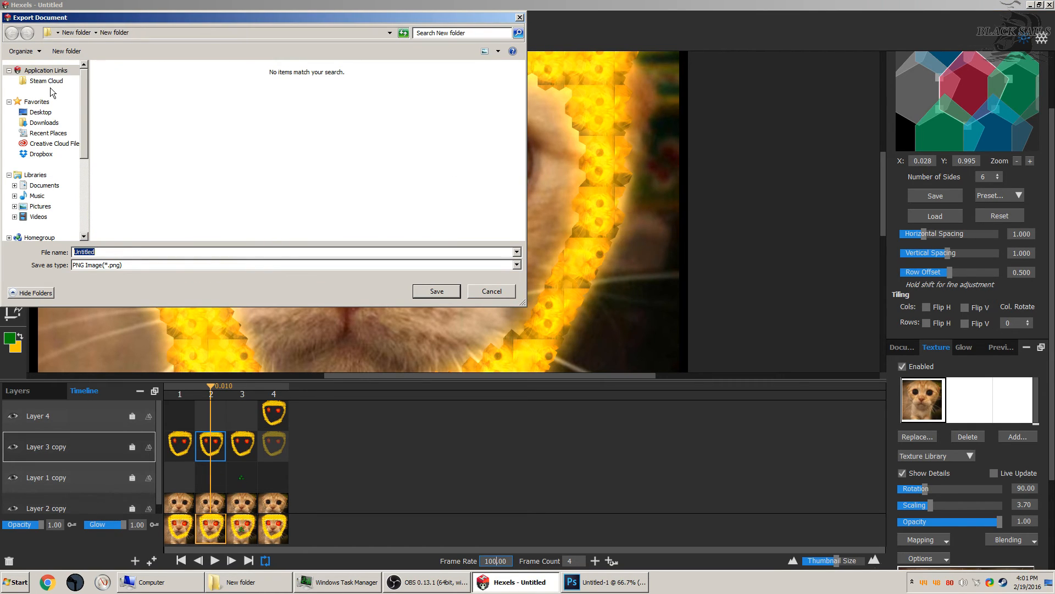
{"action": "left_click", "coordinate": [440, 292]}
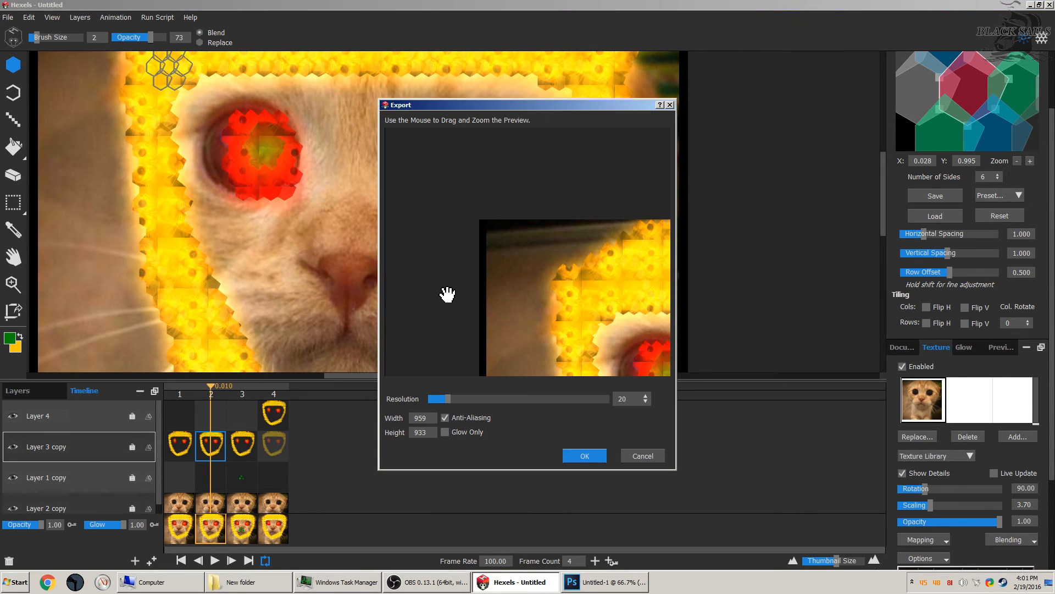
{"action": "left_click_drag", "start_coordinate": [591, 299], "coordinate": [517, 289]}
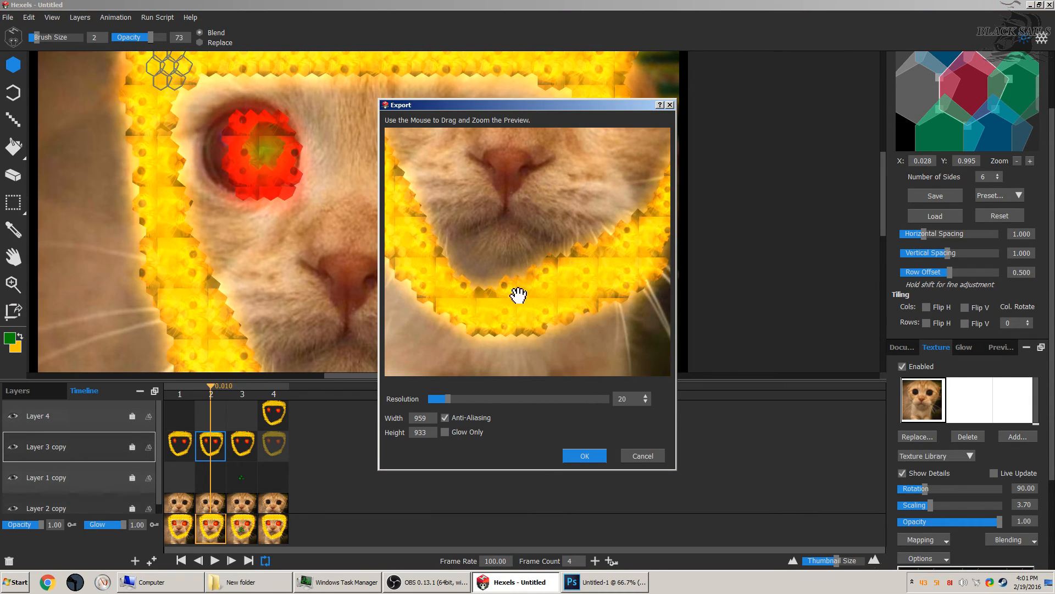
{"action": "left_click", "coordinate": [578, 454]}
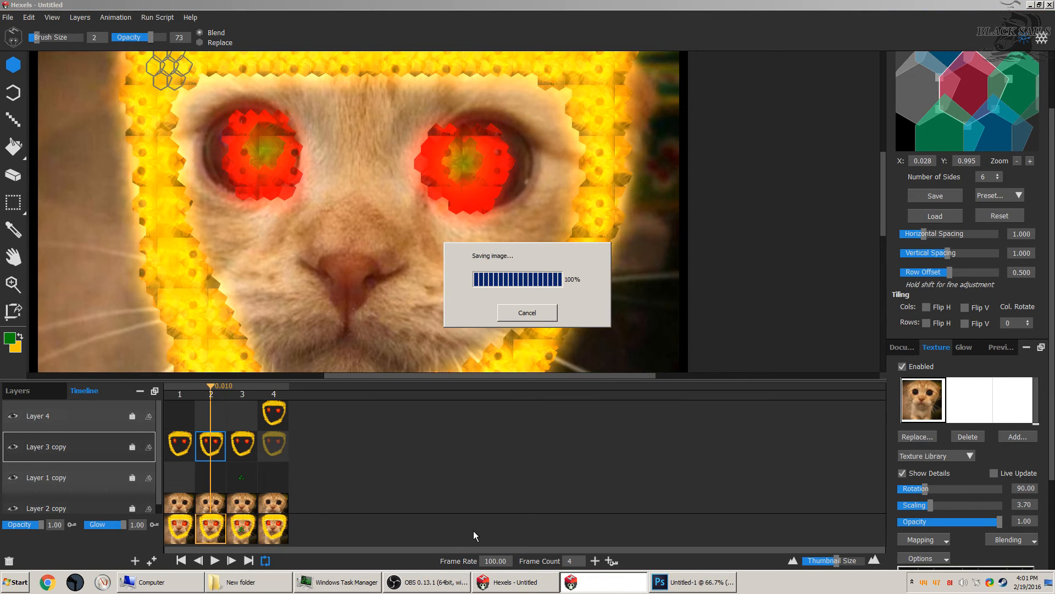
Open the exported Untitled spritesheet from its folder to inspect the frames, and close the viewer and folder.
{"action": "left_click", "coordinate": [278, 584]}
{"action": "double_click", "coordinate": [317, 380]}
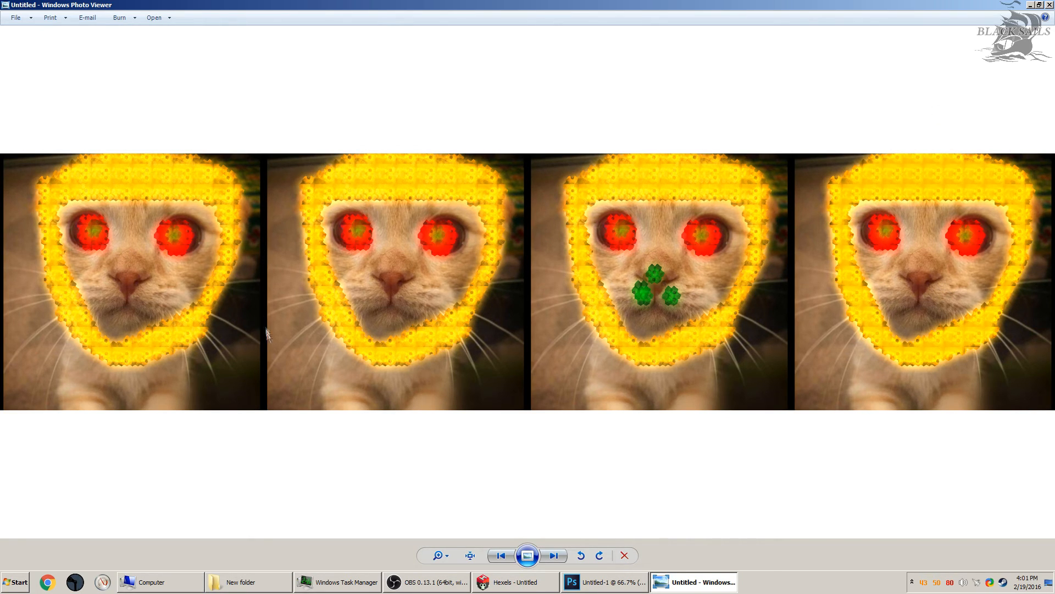
{"action": "key", "text": "alt+F4"}
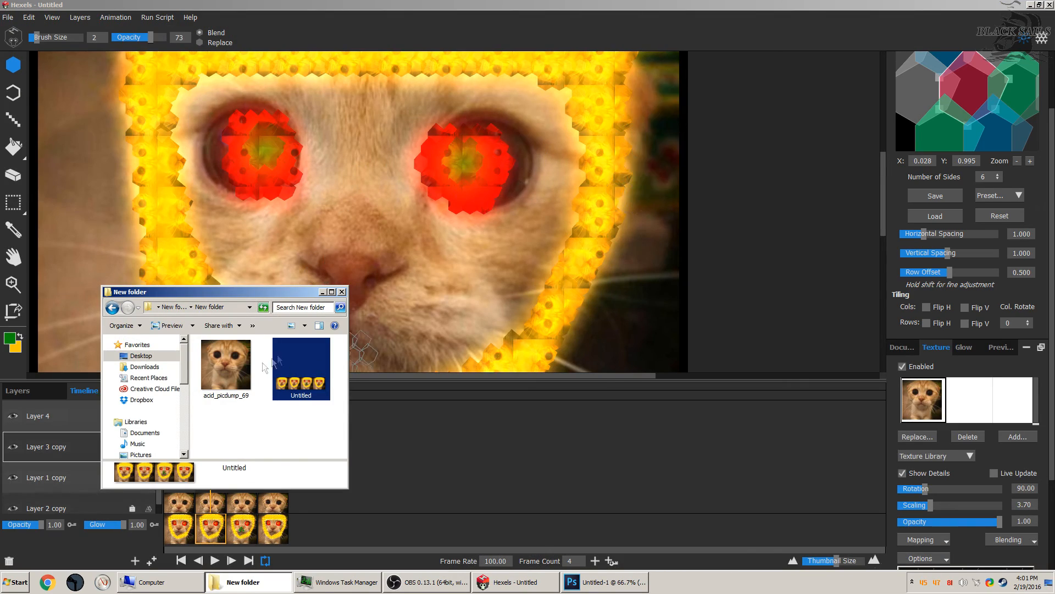
{"action": "left_click", "coordinate": [342, 292]}
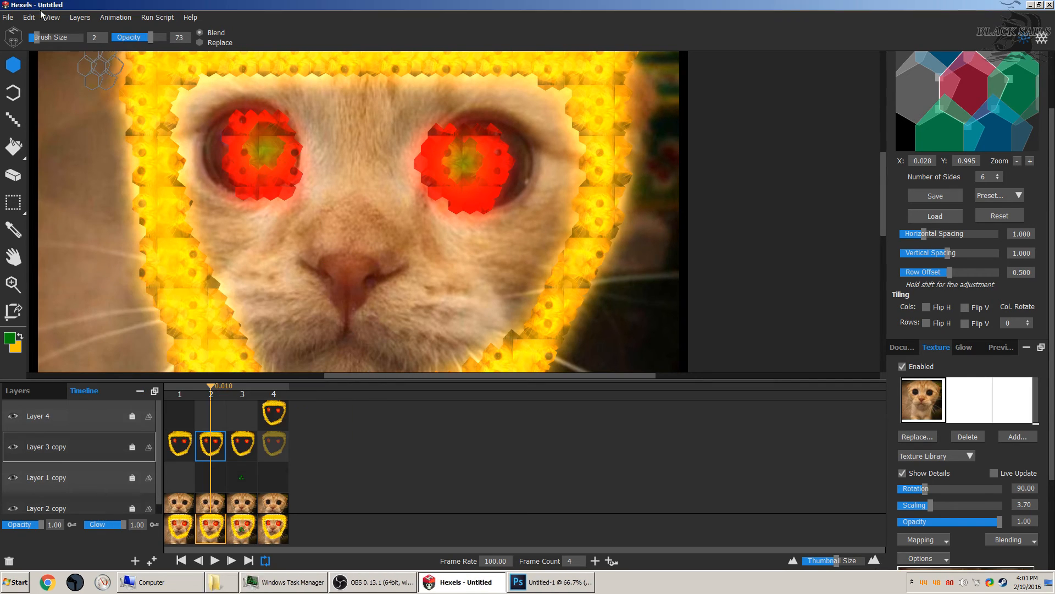
Export the animation as an animated GIF at resolution 20 with anti-aliasing.
{"action": "left_click", "coordinate": [12, 17]}
{"action": "left_click", "coordinate": [41, 114]}
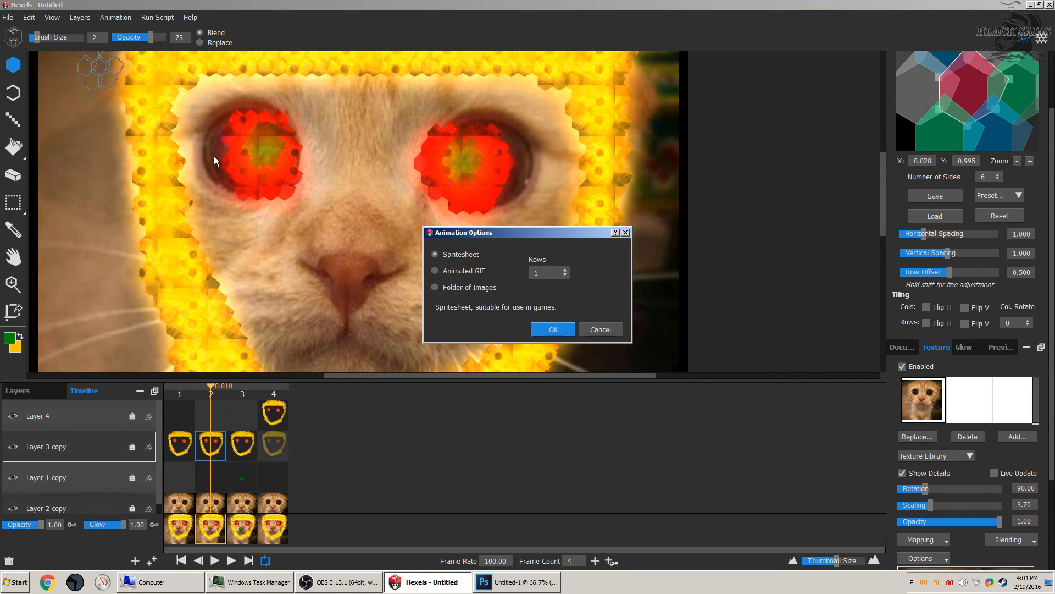
{"action": "left_click", "coordinate": [467, 272]}
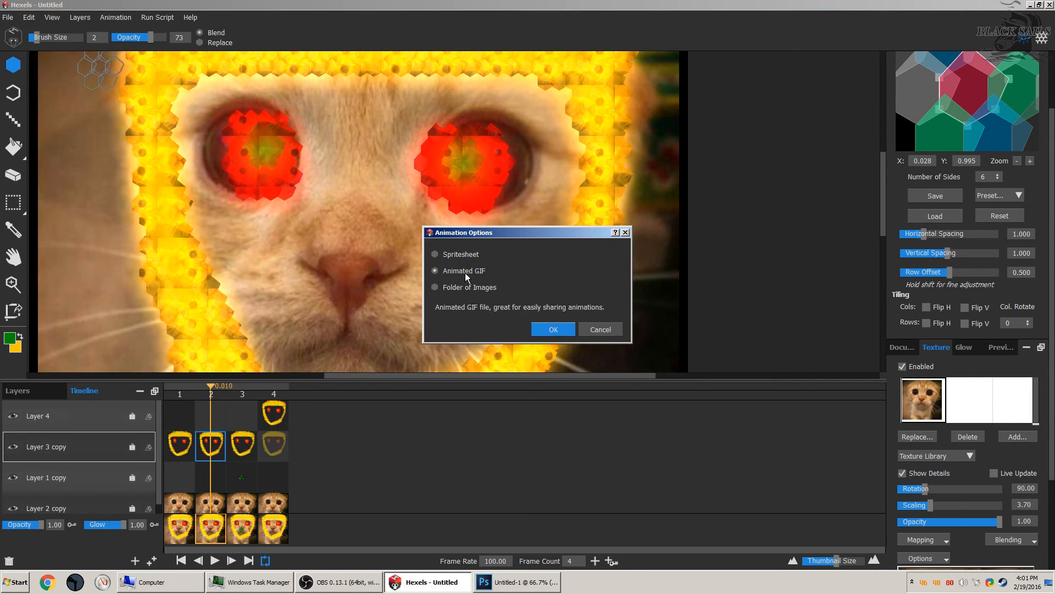
{"action": "left_click", "coordinate": [554, 331]}
{"action": "left_click", "coordinate": [451, 297]}
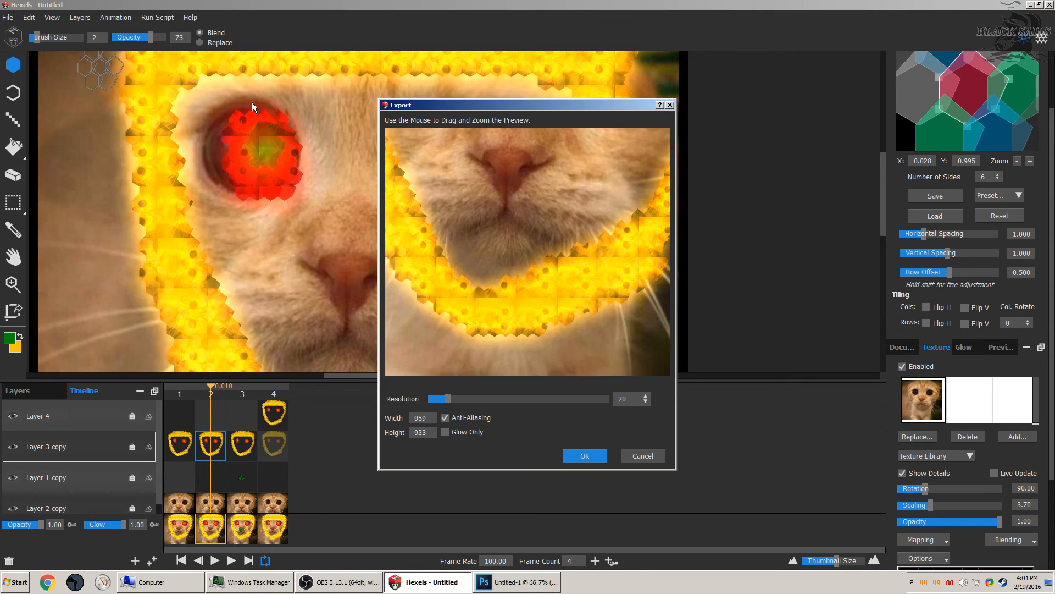
{"action": "left_click", "coordinate": [578, 450]}
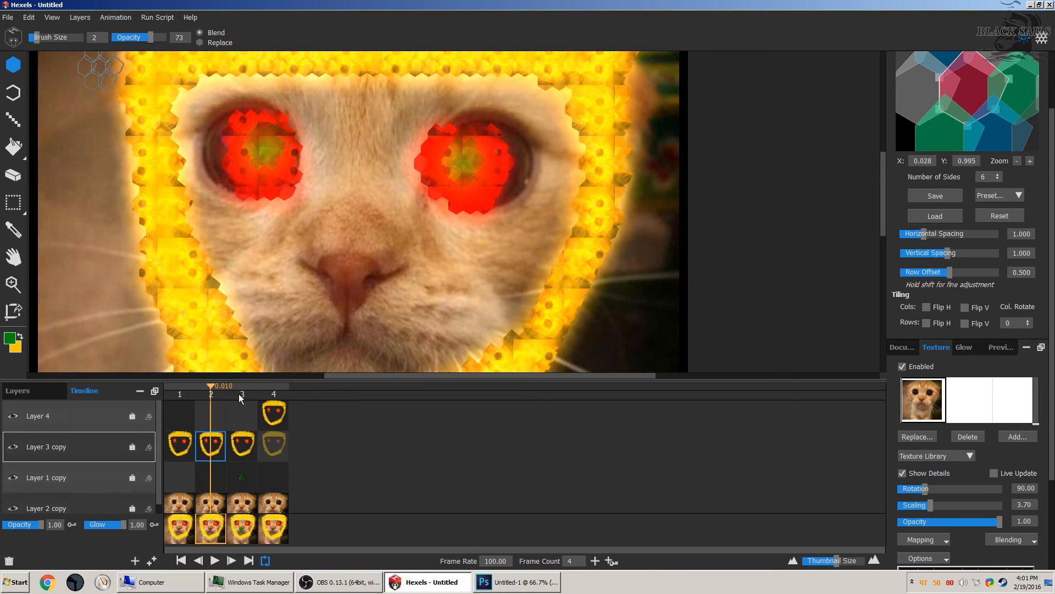
Export the animation as a folder of images into a newly created subfolder at resolution 20.
{"action": "left_click", "coordinate": [11, 18]}
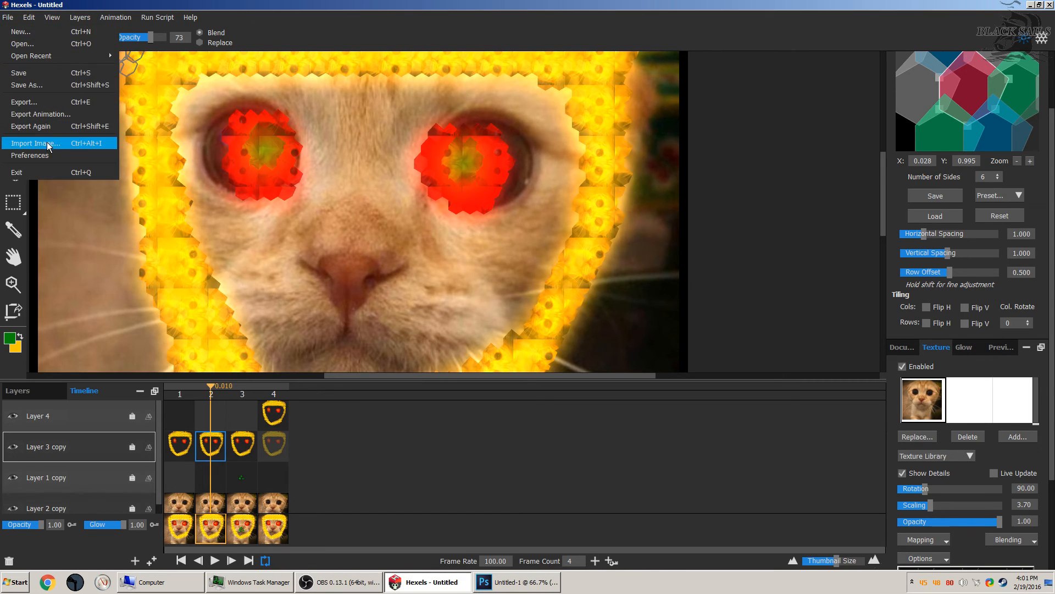
{"action": "left_click", "coordinate": [59, 115]}
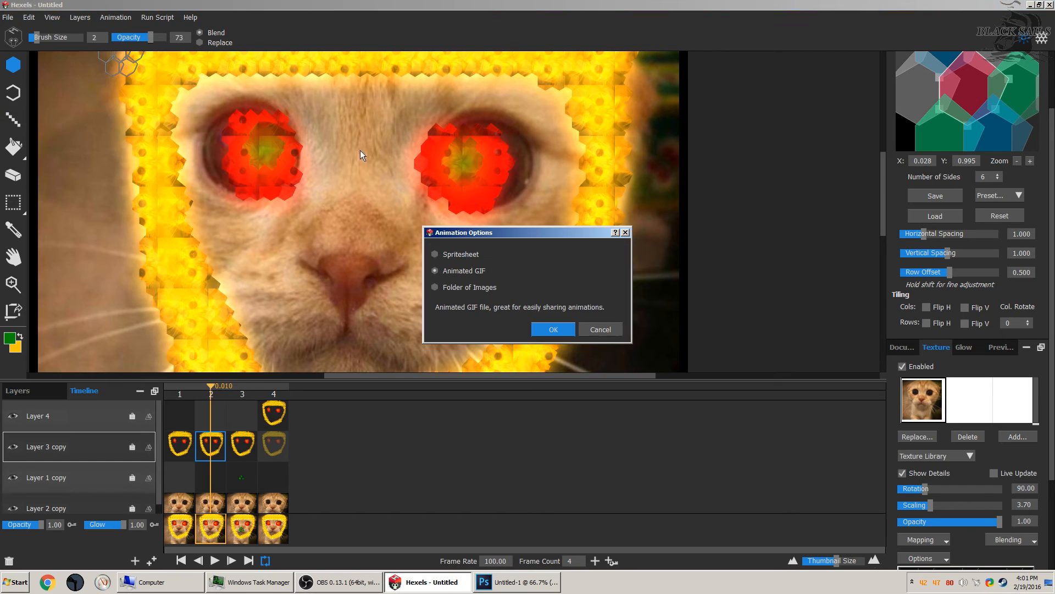
{"action": "left_click", "coordinate": [467, 289]}
{"action": "left_click", "coordinate": [561, 330]}
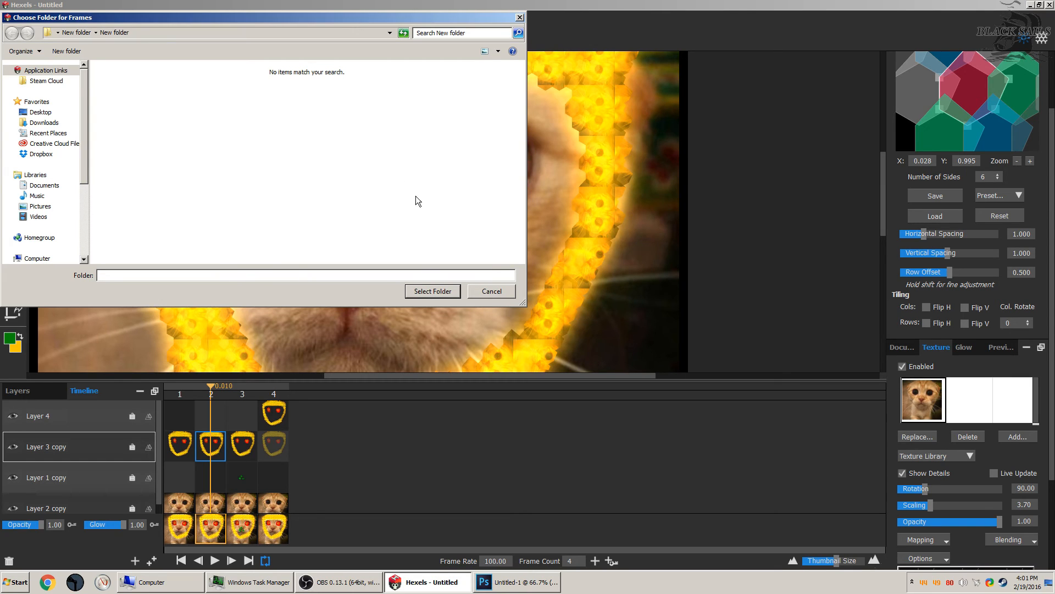
{"action": "right_click", "coordinate": [393, 171]}
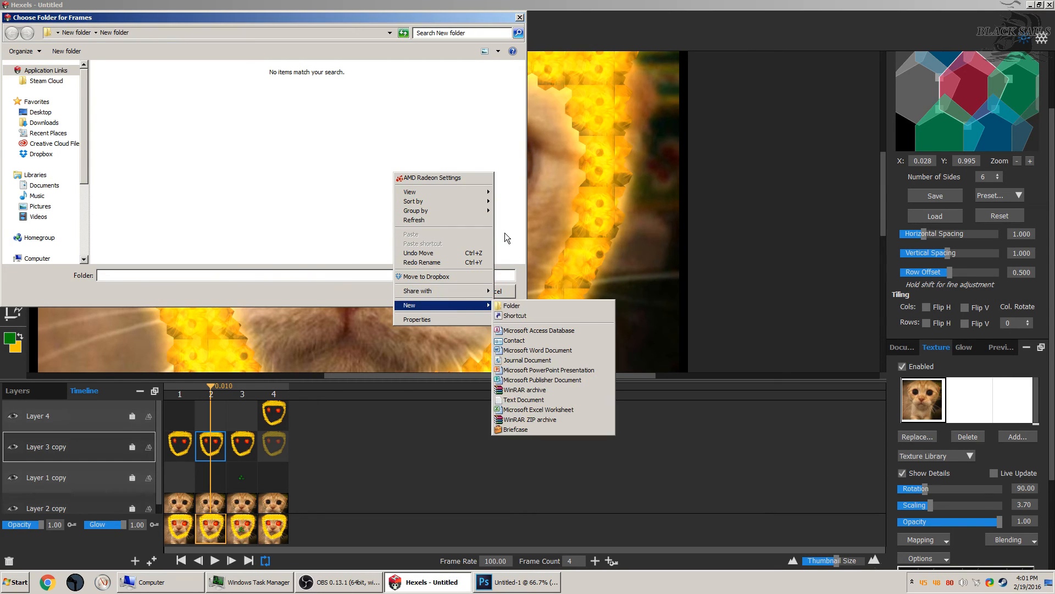
{"action": "left_click", "coordinate": [517, 302]}
{"action": "left_click", "coordinate": [140, 91]}
{"action": "double_click", "coordinate": [140, 92]}
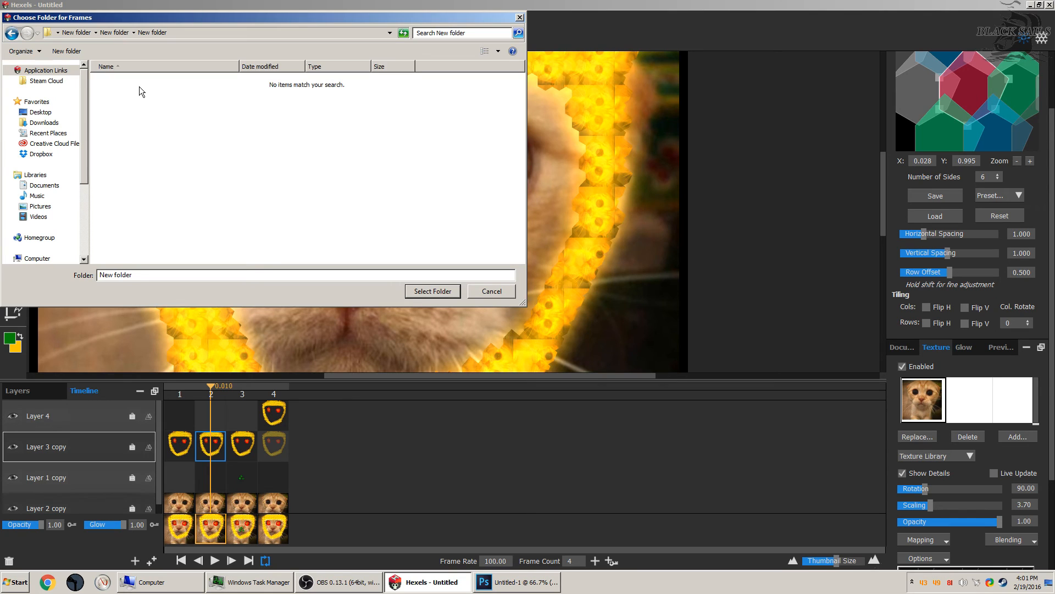
{"action": "left_click", "coordinate": [426, 292]}
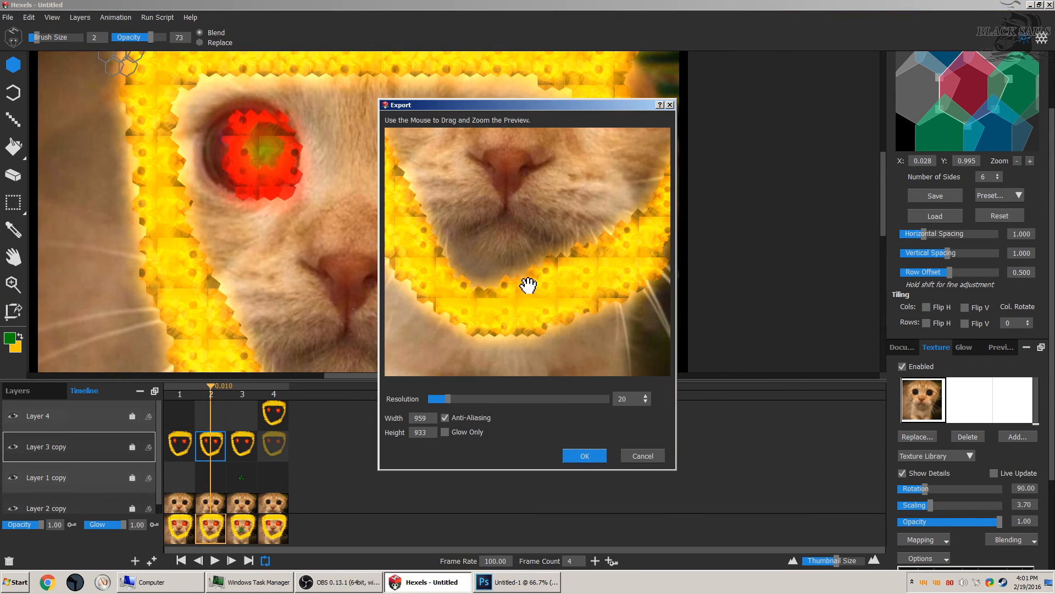
{"action": "left_click", "coordinate": [585, 456]}
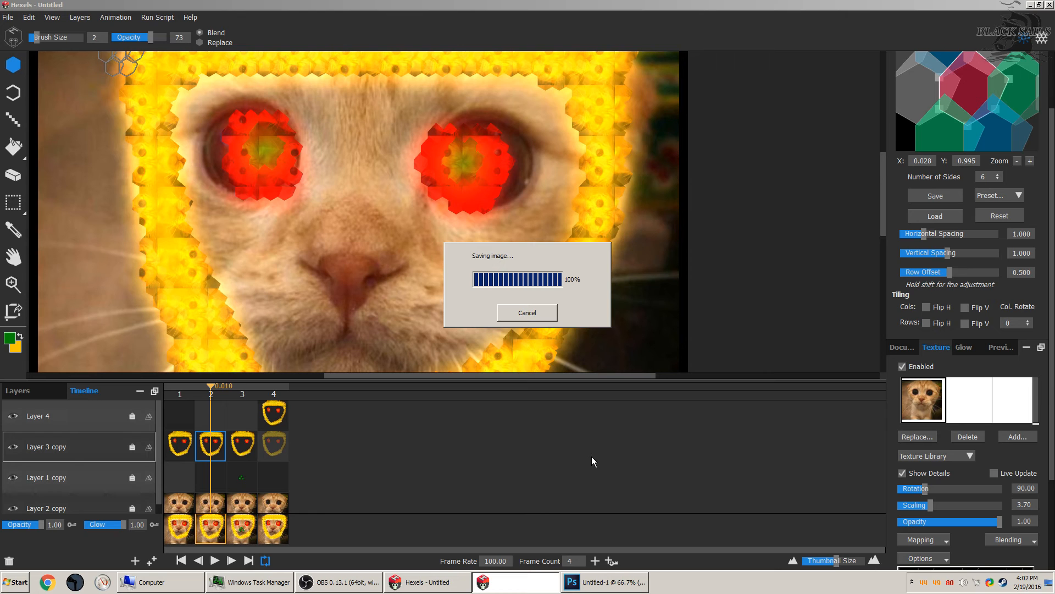
Review the exported Untitled.gif in the browser and the exported frame images in their folder, and return to Hexels.
{"action": "right_click", "coordinate": [591, 456]}
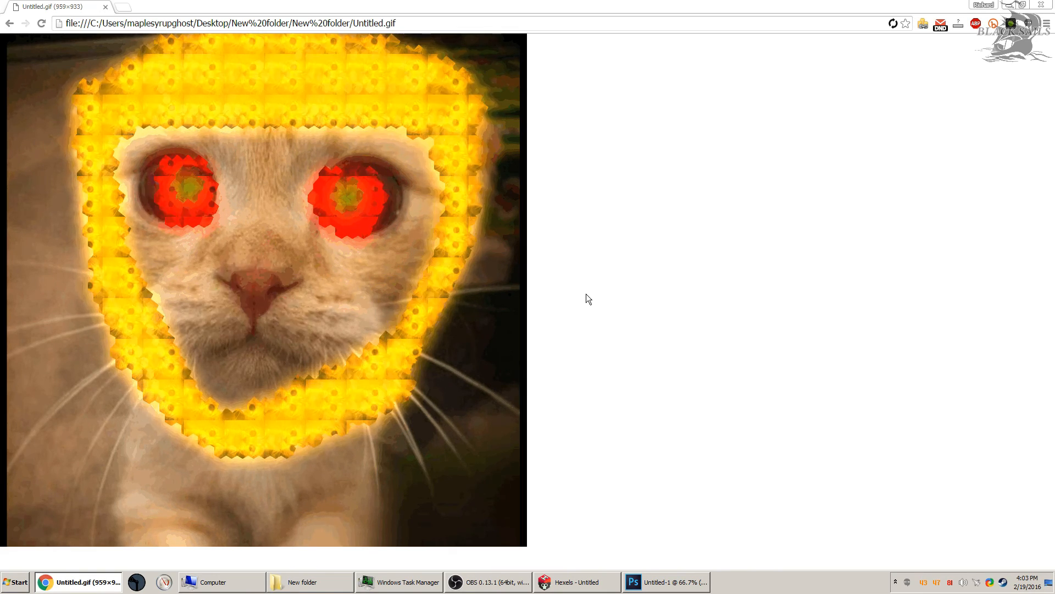
{"action": "double_click", "coordinate": [282, 245]}
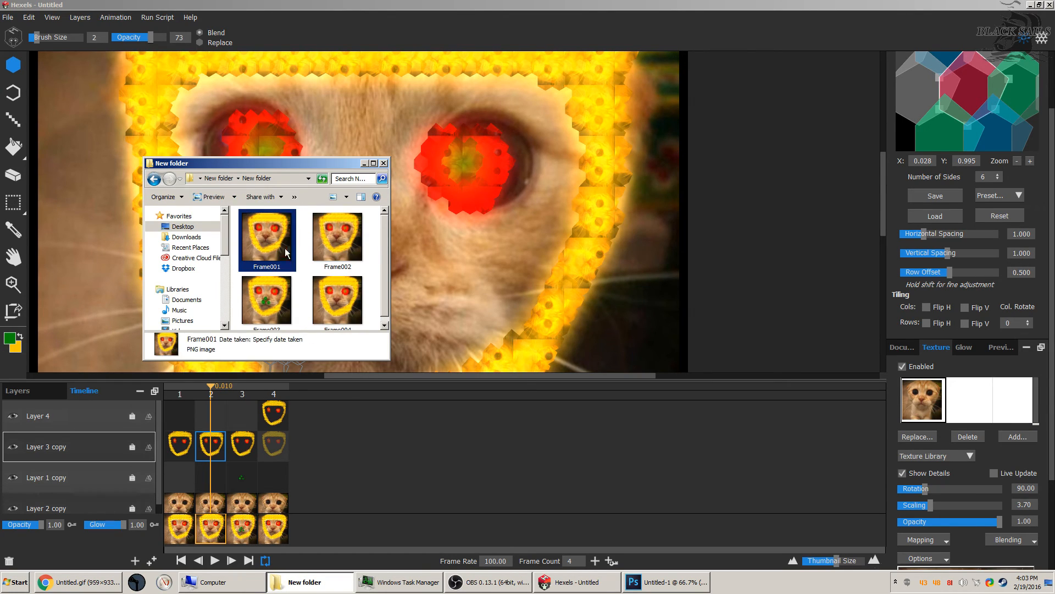
{"action": "left_click", "coordinate": [699, 192]}
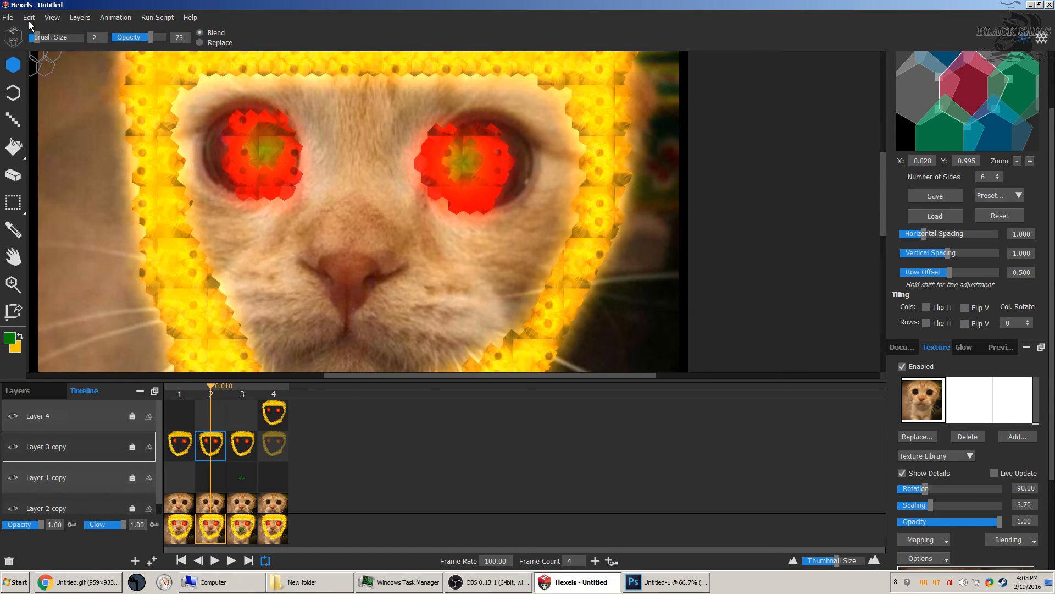
Switch the document's shape mode from Custom to Classic.
{"action": "left_click", "coordinate": [970, 86]}
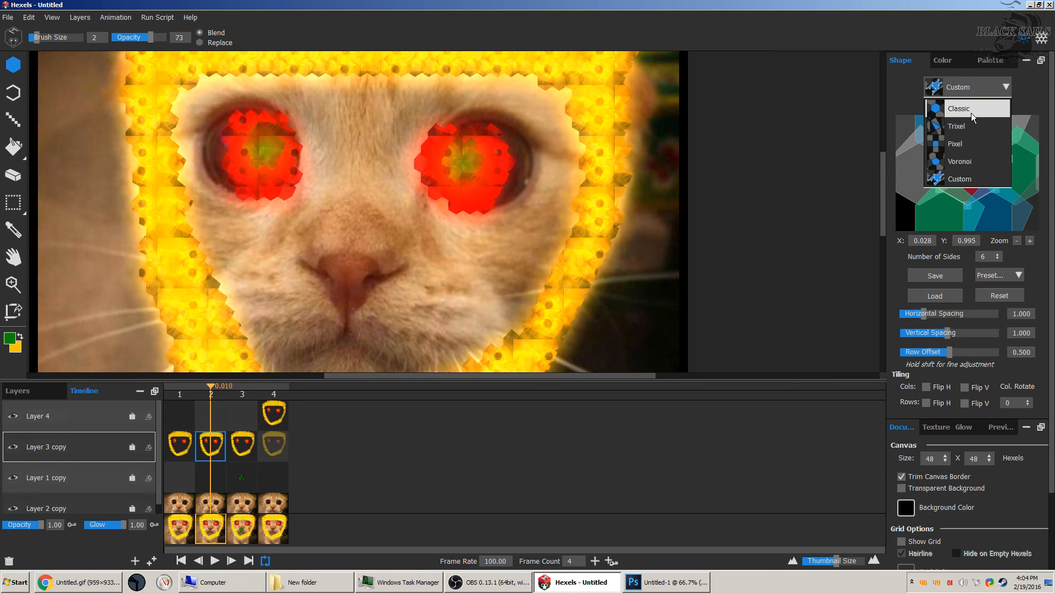
{"action": "left_click", "coordinate": [968, 110]}
Try the Subdivide Pixels script on the kitty document in Trixel mode.
{"action": "left_click", "coordinate": [157, 17]}
{"action": "left_click", "coordinate": [164, 44]}
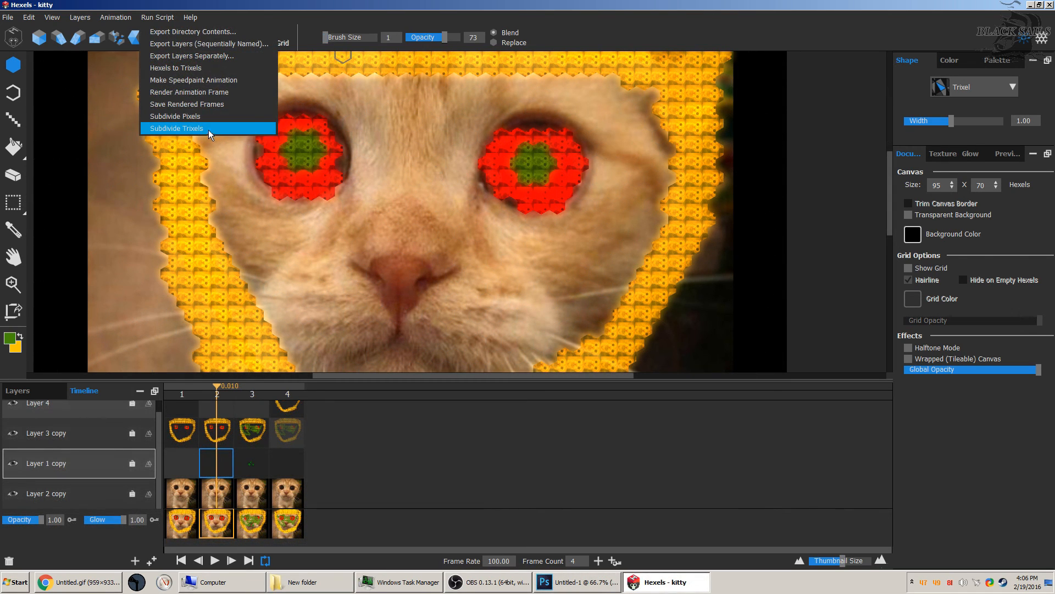
{"action": "left_click", "coordinate": [210, 118]}
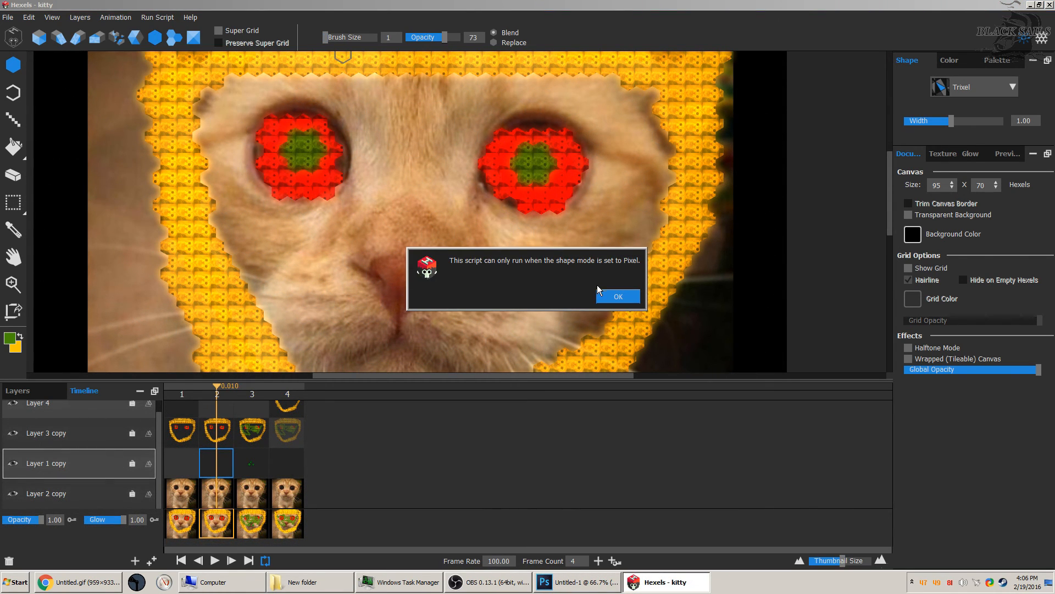
{"action": "left_click", "coordinate": [616, 297]}
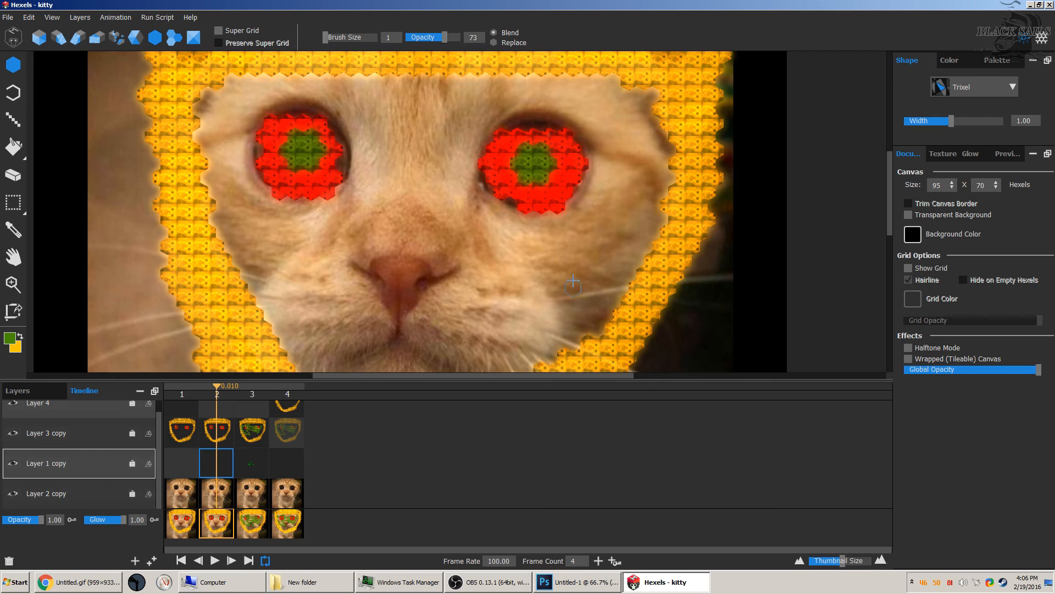
Switch the kitty document's shape mode to Pixel and try the Subdivide Pixels script again.
{"action": "left_click", "coordinate": [977, 84]}
{"action": "left_click", "coordinate": [963, 143]}
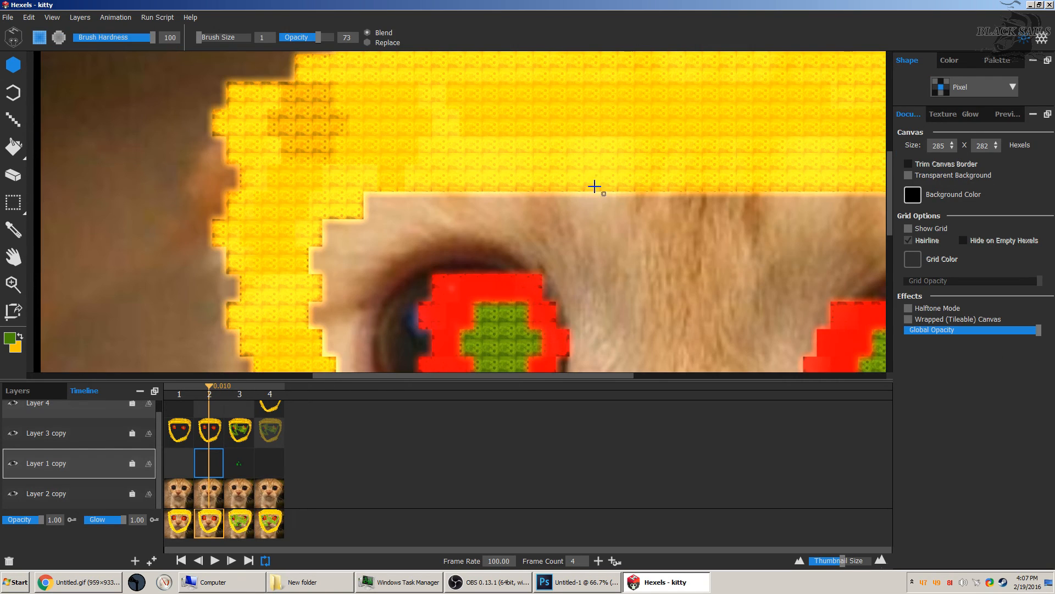
{"action": "left_click", "coordinate": [168, 19]}
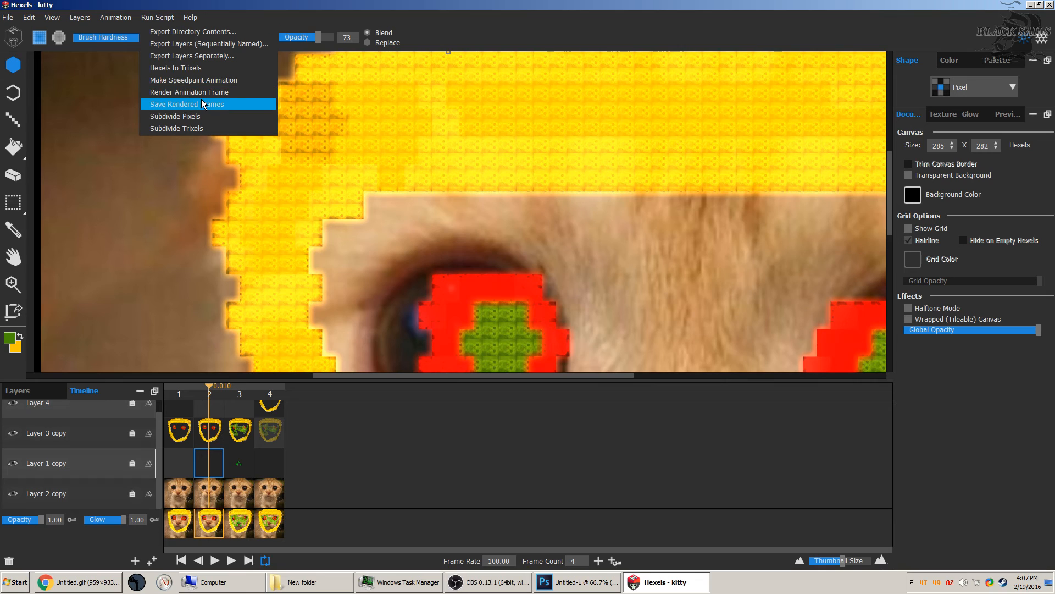
{"action": "left_click", "coordinate": [205, 113]}
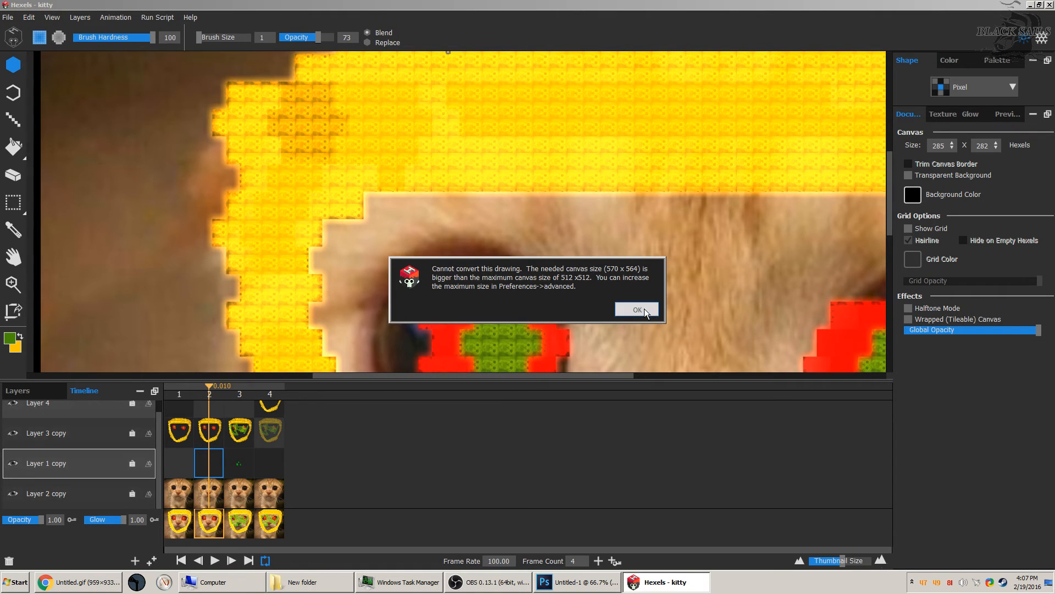
{"action": "left_click", "coordinate": [637, 310]}
Set the maximum canvas size to 1024 x 1024 in the advanced preferences.
{"action": "left_click", "coordinate": [162, 18]}
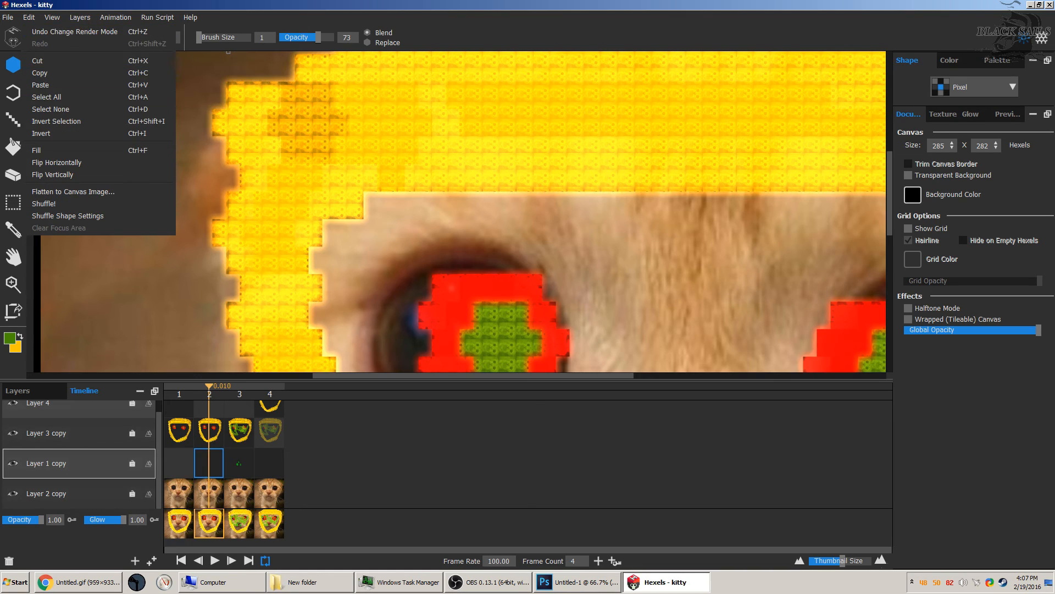
{"action": "mouse_move", "coordinate": [8, 17]}
{"action": "left_click", "coordinate": [53, 154]}
{"action": "left_click", "coordinate": [513, 182]}
{"action": "left_click", "coordinate": [553, 245]}
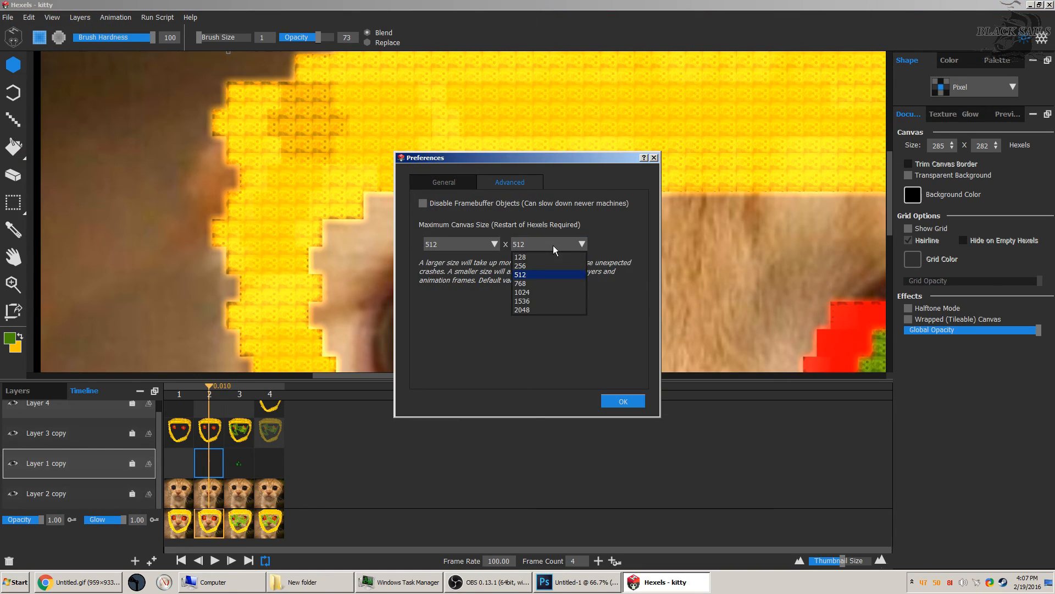
{"action": "left_click", "coordinate": [539, 292]}
{"action": "left_click", "coordinate": [467, 244]}
{"action": "left_click", "coordinate": [450, 292]}
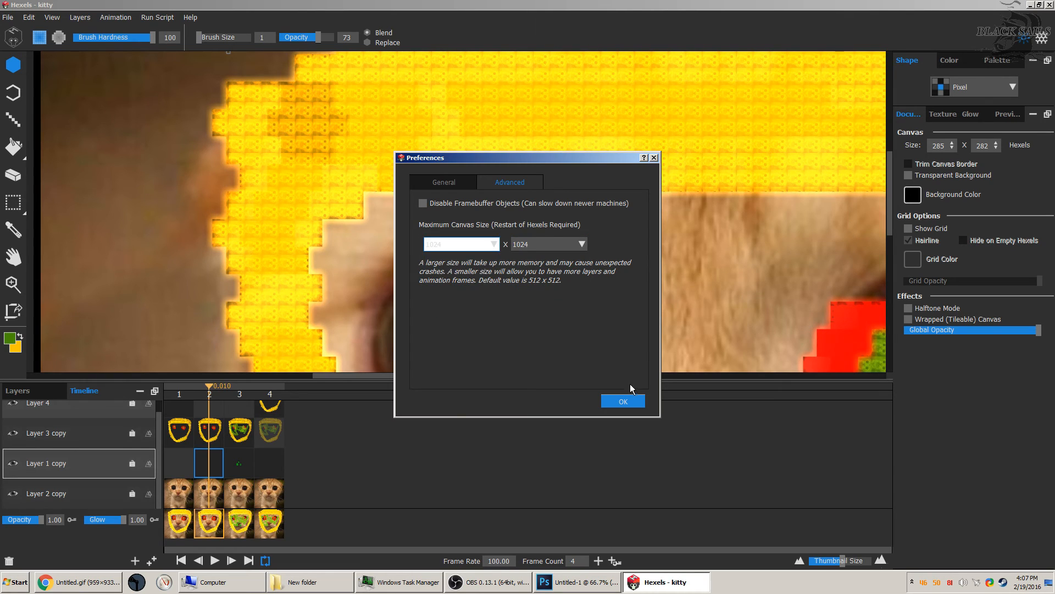
{"action": "left_click", "coordinate": [619, 402]}
Try the Subdivide Pixels script on the kitty document without restarting the program.
{"action": "left_click", "coordinate": [195, 20]}
{"action": "mouse_move", "coordinate": [168, 20]}
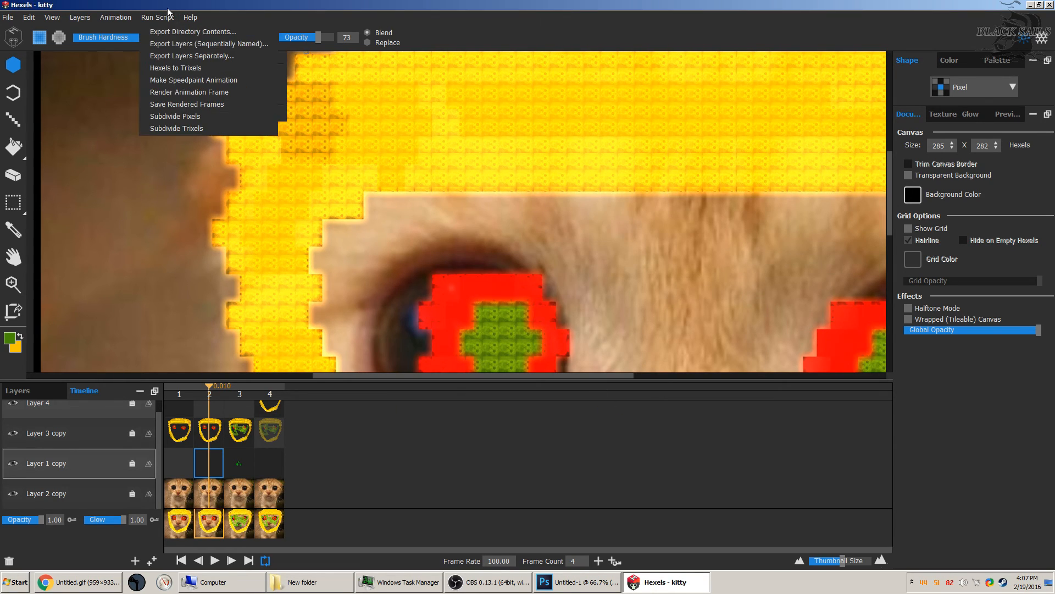
{"action": "left_click", "coordinate": [194, 117]}
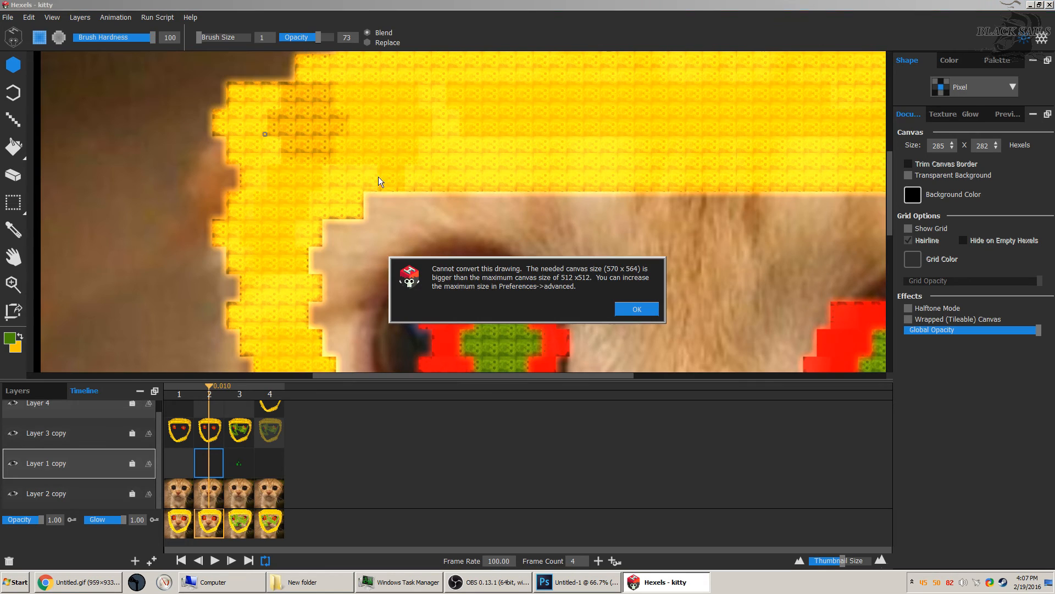
{"action": "left_click", "coordinate": [630, 305]}
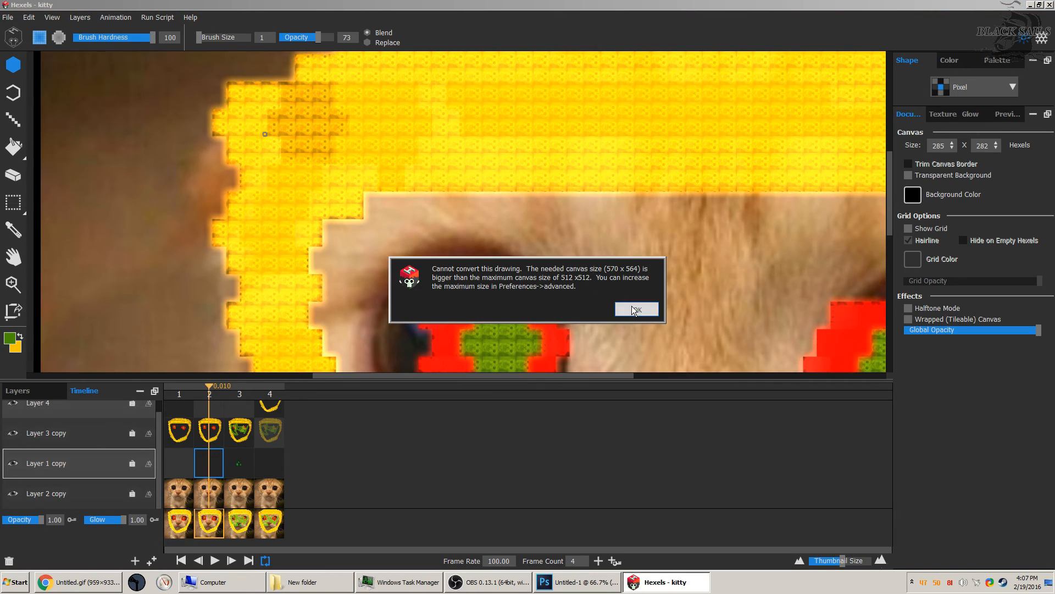
Restart Hexels and reopen the recent kitty file.
{"action": "left_click", "coordinate": [9, 18]}
{"action": "left_click", "coordinate": [77, 173]}
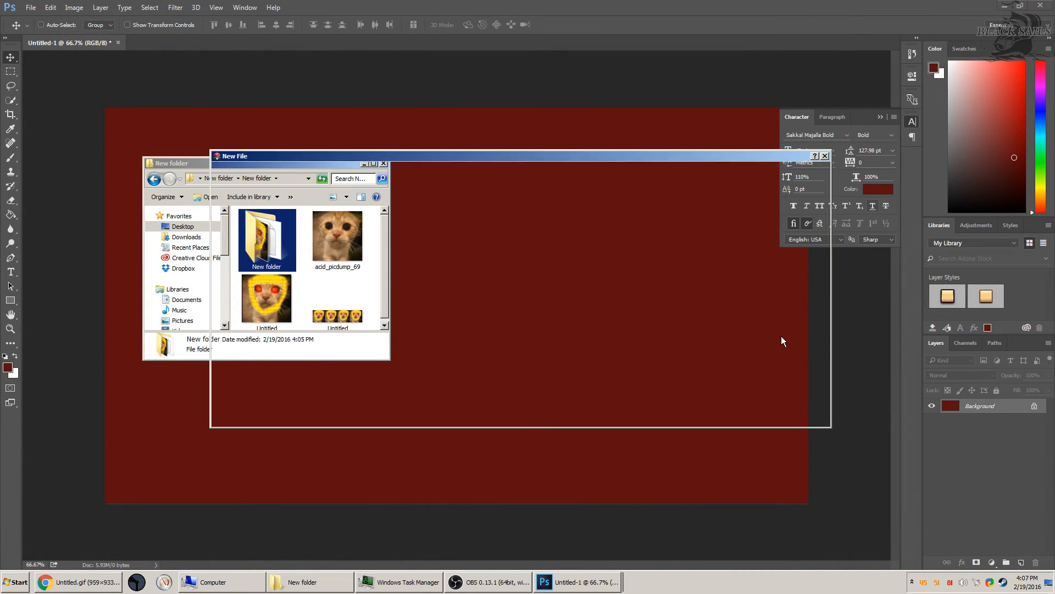
{"action": "double_click", "coordinate": [249, 219]}
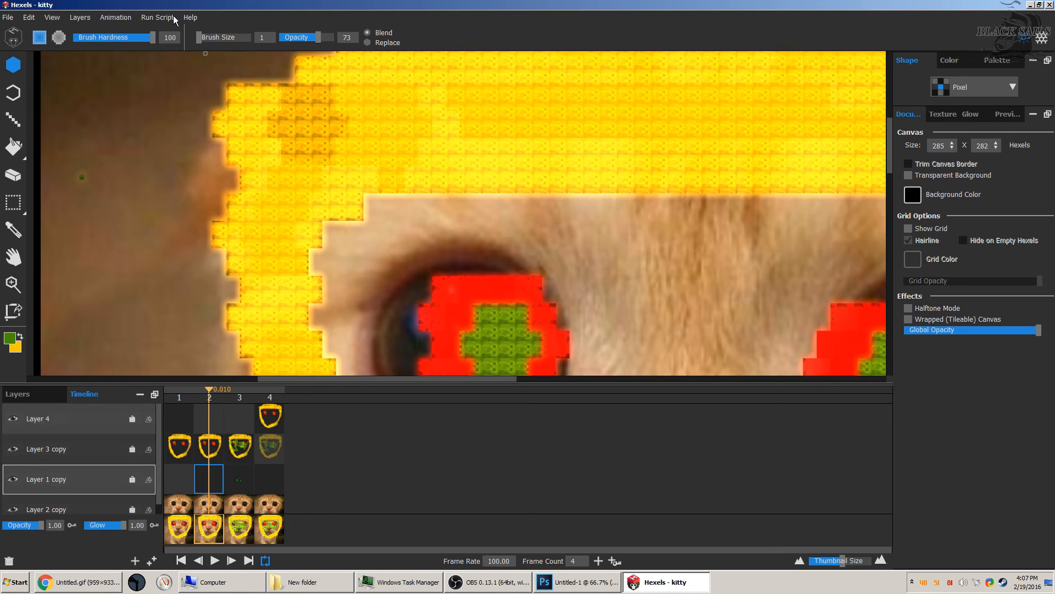
Run the Subdivide Pixels script on the kitty document and inspect the smaller pixels around the eye.
{"action": "left_click", "coordinate": [168, 17]}
{"action": "left_click", "coordinate": [187, 117]}
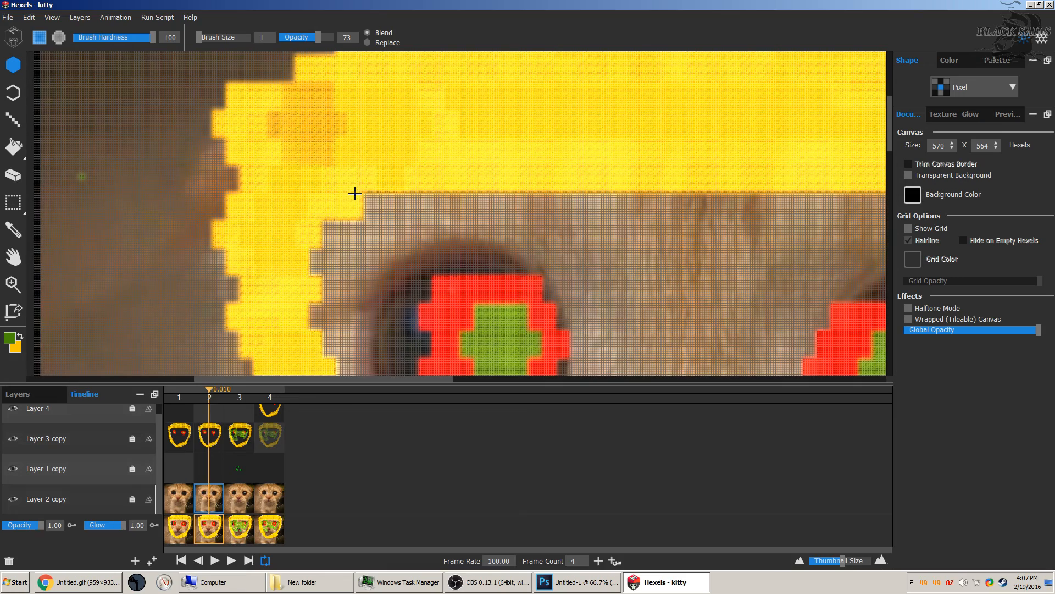
{"action": "scroll", "coordinate": [346, 190], "scroll_direction": "down", "scroll_amount": 2}
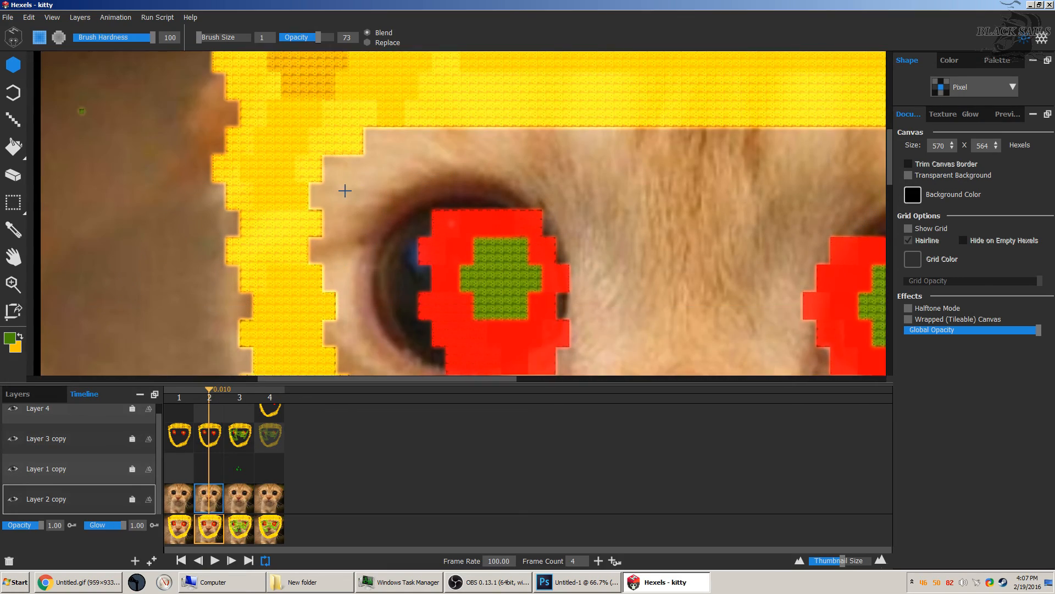
{"action": "scroll", "coordinate": [286, 186], "scroll_direction": "down", "scroll_amount": 4}
{"action": "scroll", "coordinate": [291, 189], "scroll_direction": "up", "scroll_amount": 8}
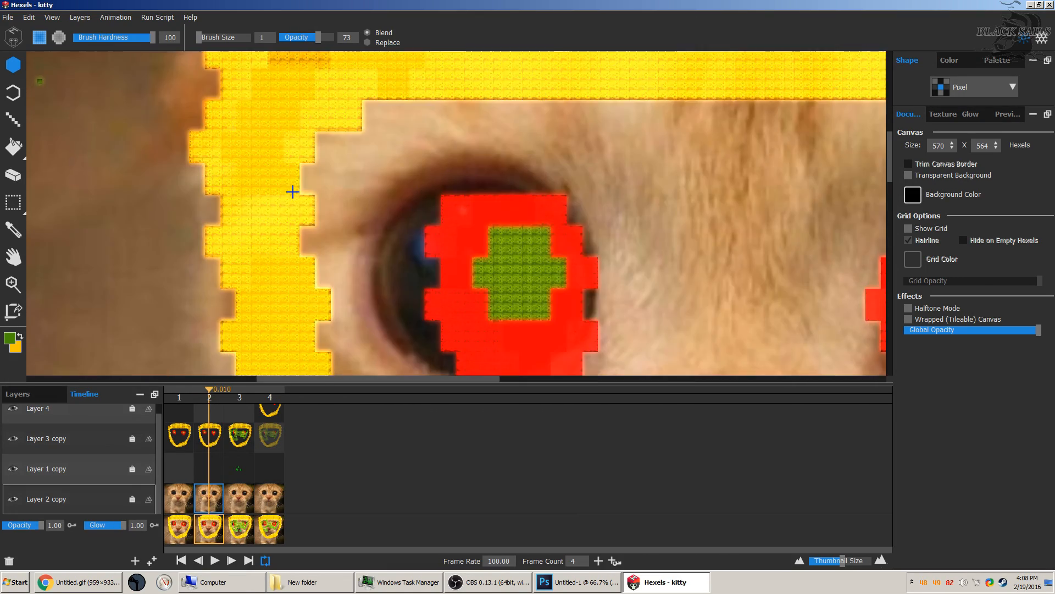
{"action": "scroll", "coordinate": [292, 192], "scroll_direction": "up", "scroll_amount": 1}
Try to subdivide the already subdivided pixels a second time.
{"action": "left_click", "coordinate": [165, 18]}
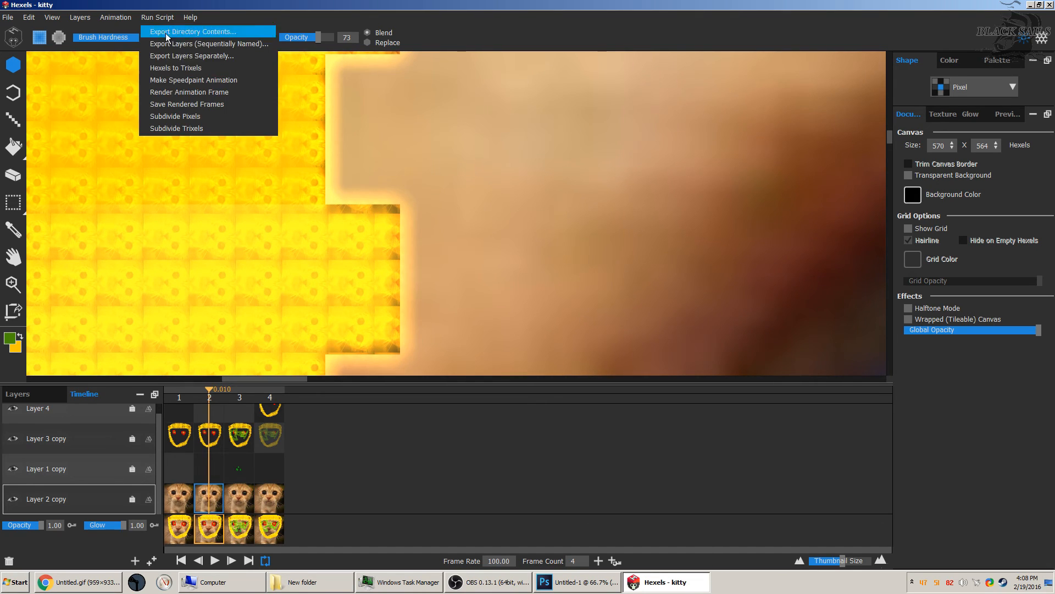
{"action": "left_click", "coordinate": [206, 115]}
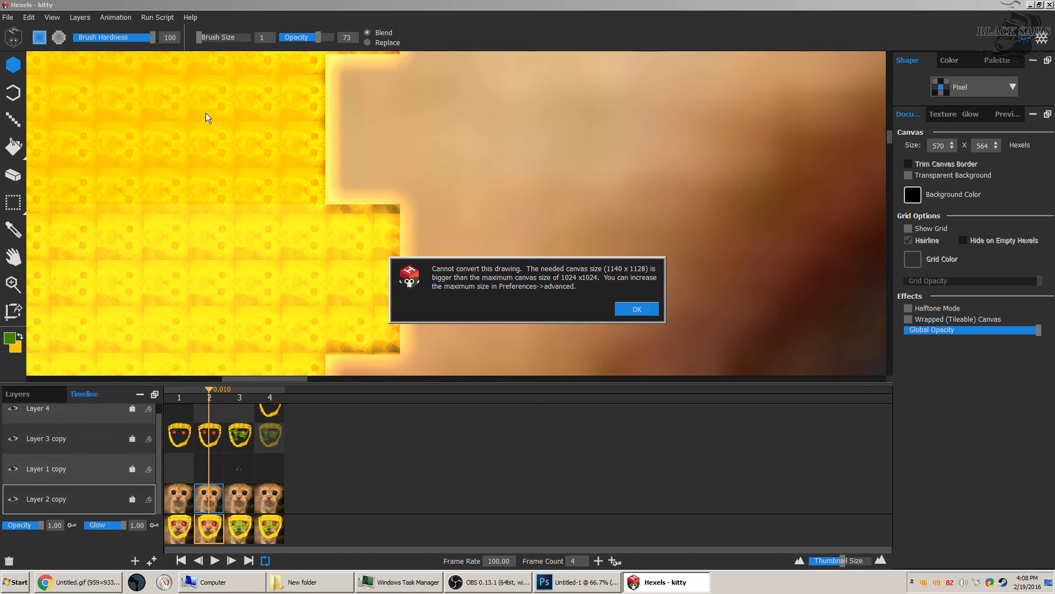
{"action": "left_click", "coordinate": [638, 309]}
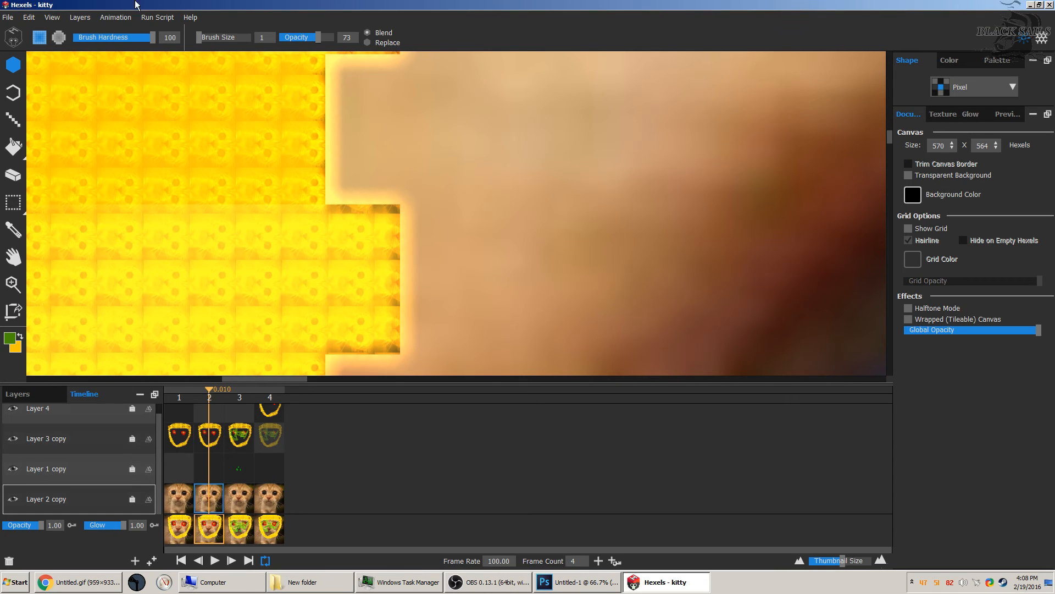
Raise the maximum canvas size to 2048 x 2048 in the advanced preferences.
{"action": "left_click", "coordinate": [9, 17]}
{"action": "left_click", "coordinate": [22, 152]}
{"action": "left_click", "coordinate": [510, 182]}
{"action": "left_click", "coordinate": [529, 244]}
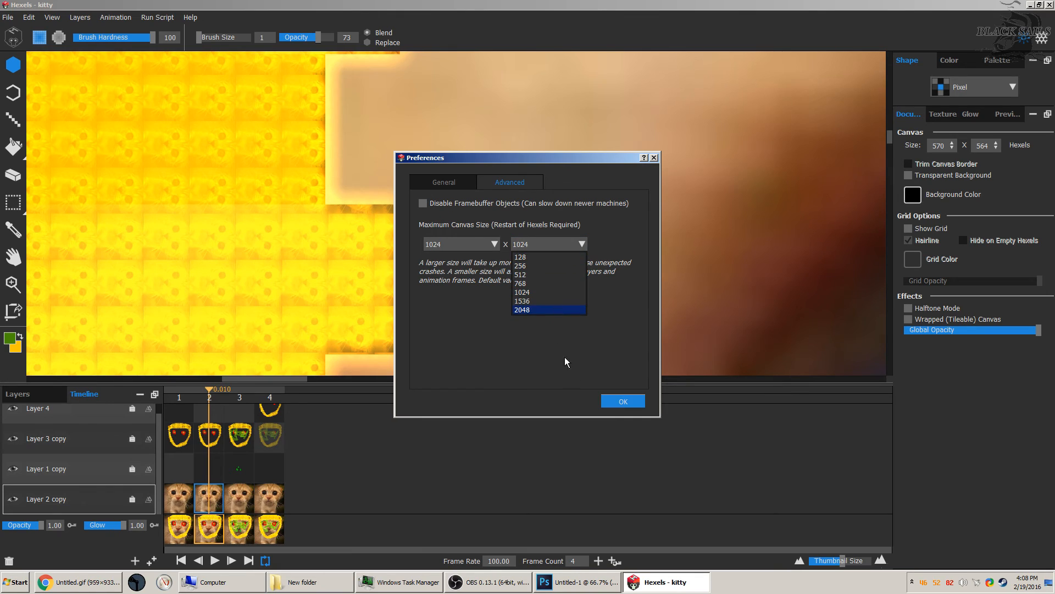
{"action": "left_click", "coordinate": [529, 310]}
{"action": "left_click", "coordinate": [491, 244]}
{"action": "left_click", "coordinate": [463, 309]}
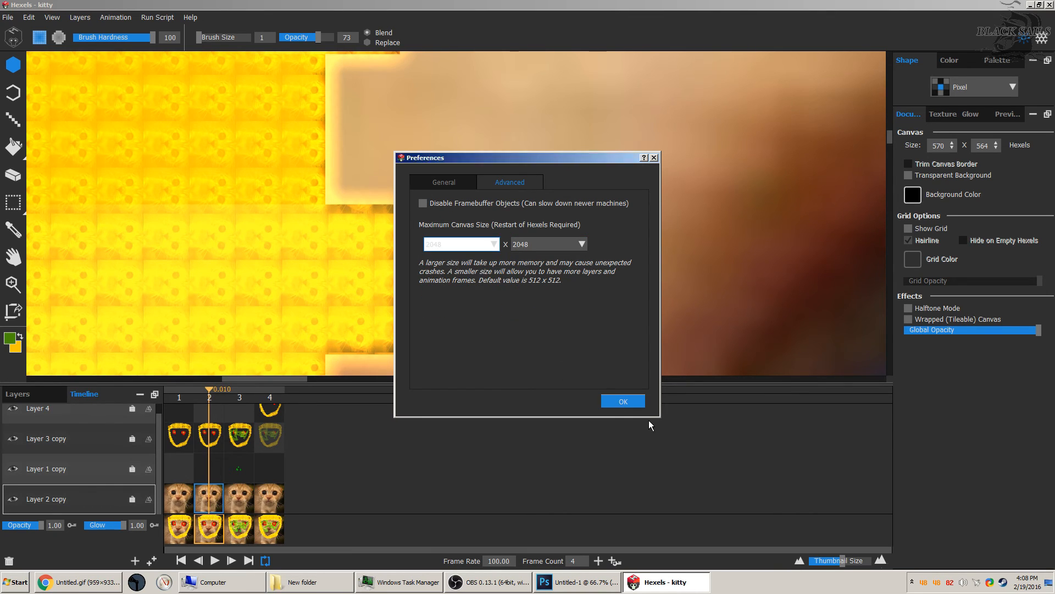
{"action": "left_click", "coordinate": [632, 402]}
Try the Subdivide Pixels script again before restarting the program.
{"action": "left_click", "coordinate": [190, 19]}
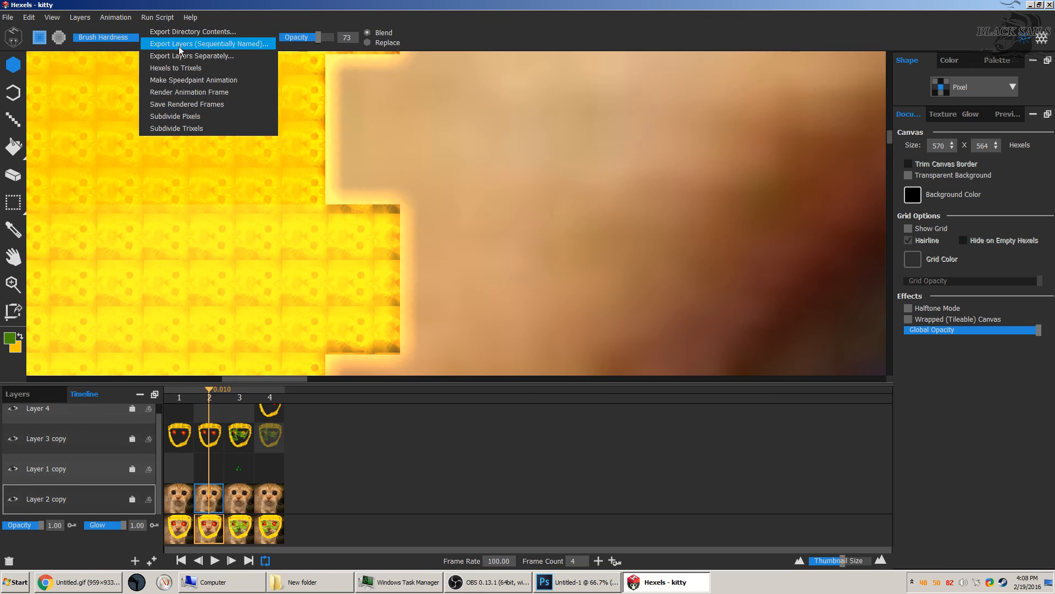
{"action": "left_click", "coordinate": [187, 116]}
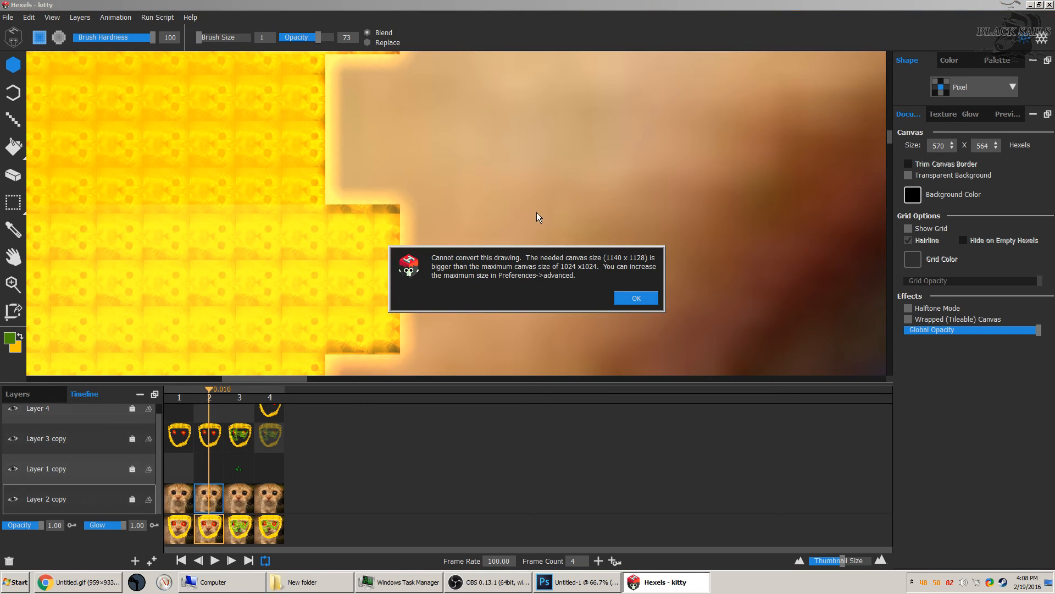
{"action": "left_click", "coordinate": [631, 299]}
Exit Hexels, start it again and reopen the kitty file from the recent files.
{"action": "left_click", "coordinate": [7, 17]}
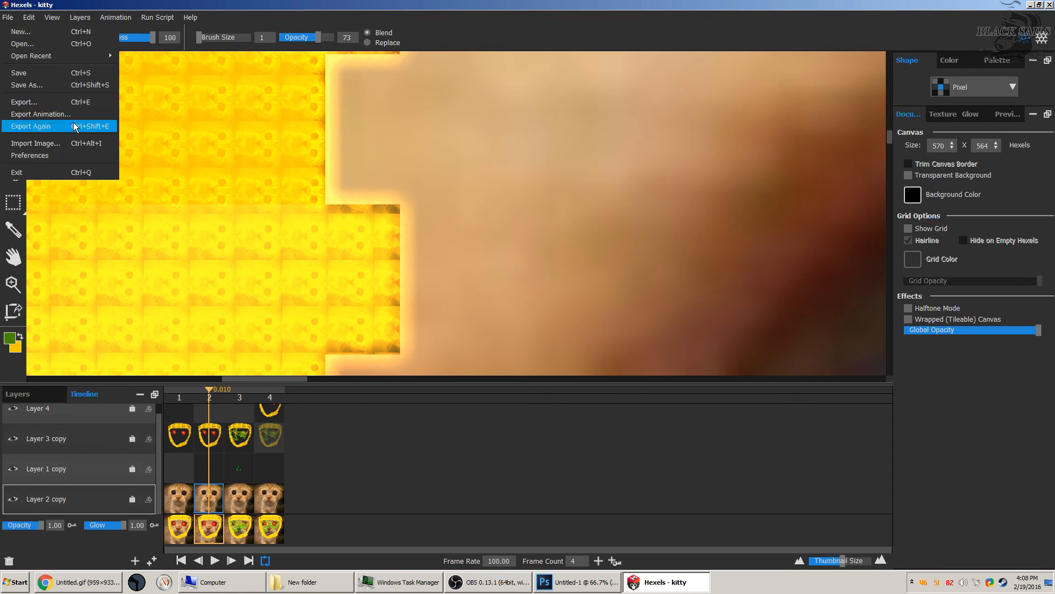
{"action": "left_click", "coordinate": [78, 169]}
{"action": "left_click", "coordinate": [544, 295]}
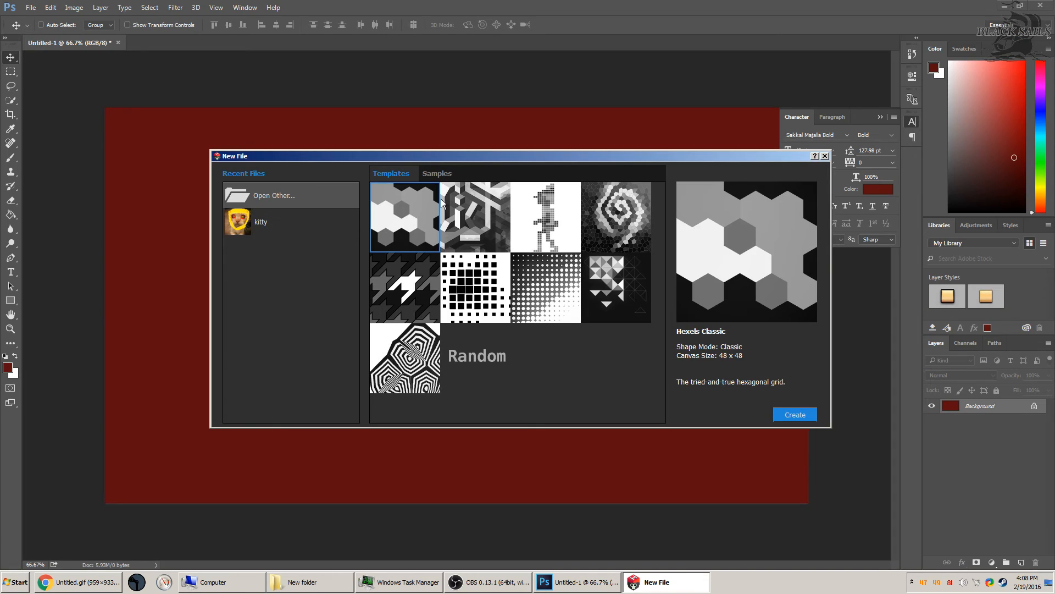
{"action": "double_click", "coordinate": [266, 219]}
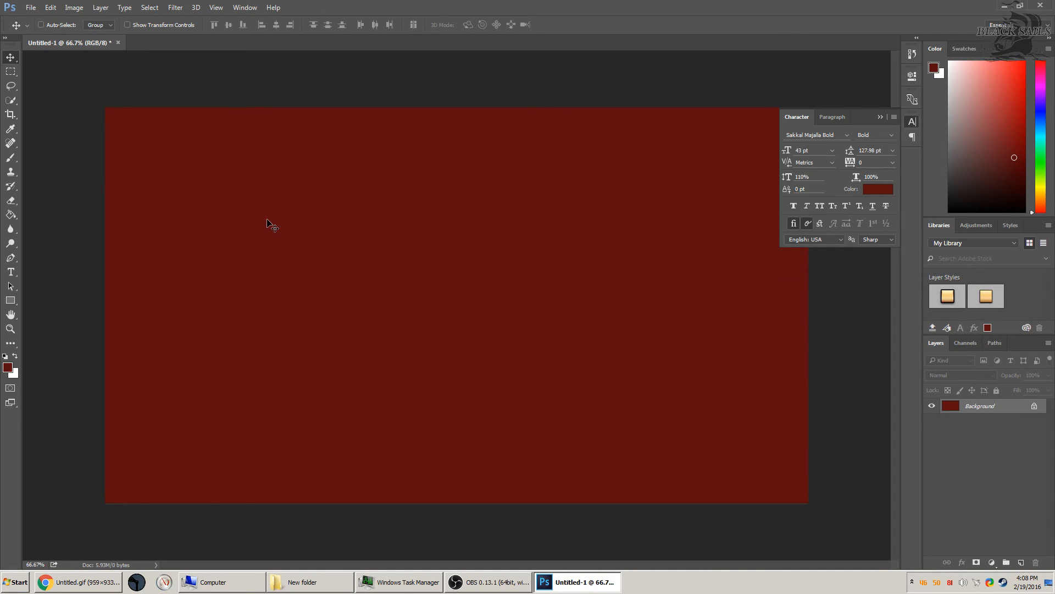
{"action": "left_click", "coordinate": [1003, 8]}
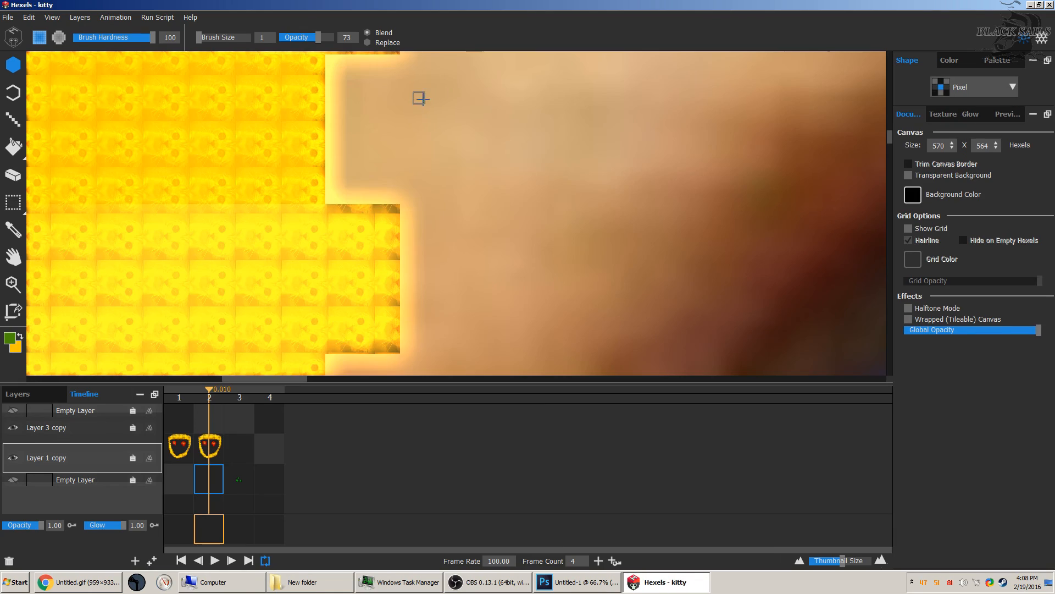
Subdivide the kitty document's pixels a second time with the Subdivide Pixels script.
{"action": "left_click_drag", "start_coordinate": [290, 378], "coordinate": [251, 370]}
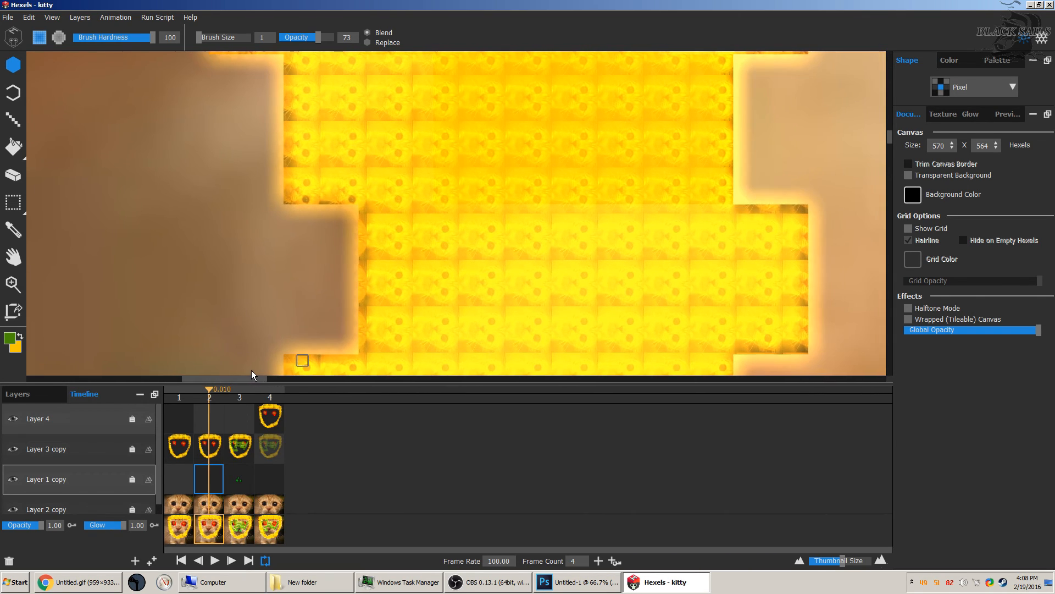
{"action": "left_click", "coordinate": [165, 17]}
{"action": "left_click", "coordinate": [262, 112]}
{"action": "key", "text": "Up"}
{"action": "key", "text": "Up"}
{"action": "key", "text": "Down"}
{"action": "key", "text": "Down"}
{"action": "key", "text": "Down"}
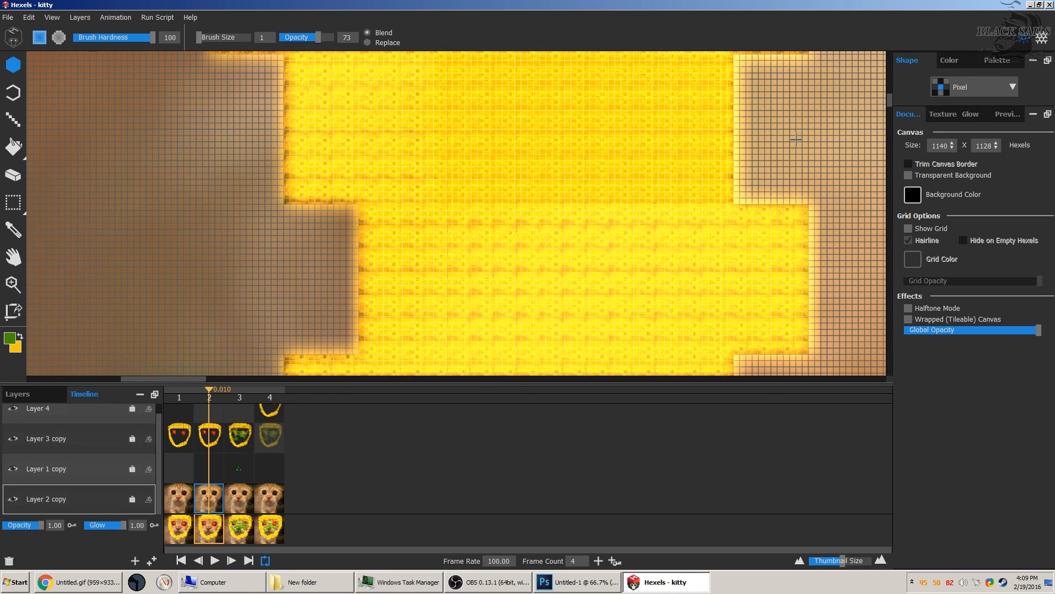
Go to frame 3 of Layer 3 copy and examine the subdivided pixels across the cat's face.
{"action": "left_click", "coordinate": [796, 144]}
{"action": "key", "text": "Right"}
{"action": "key", "text": "Up"}
{"action": "scroll", "coordinate": [603, 207], "scroll_direction": "down", "scroll_amount": 3}
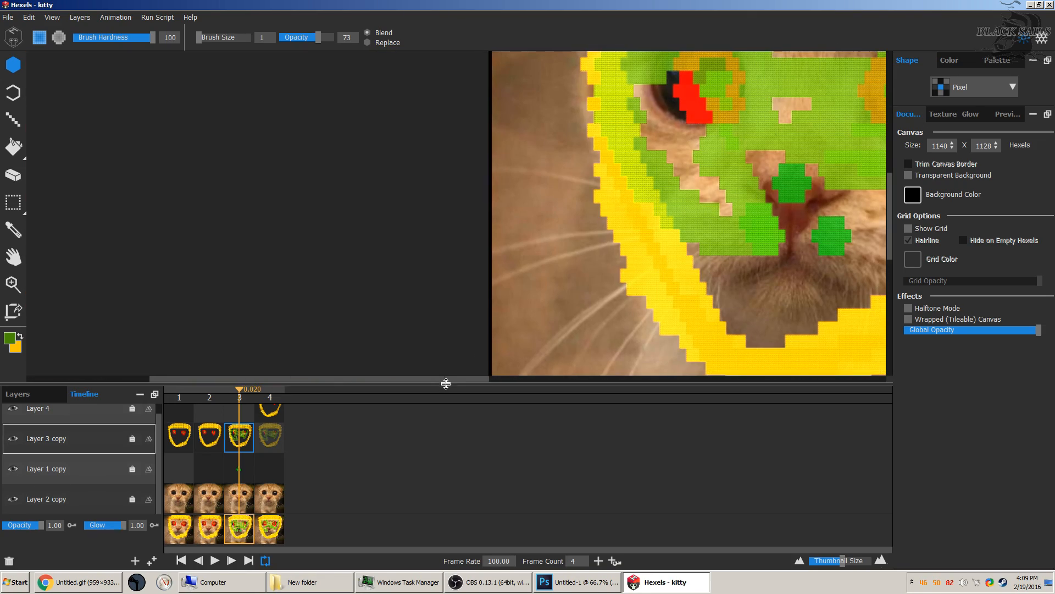
{"action": "left_click_drag", "start_coordinate": [449, 378], "coordinate": [574, 381]}
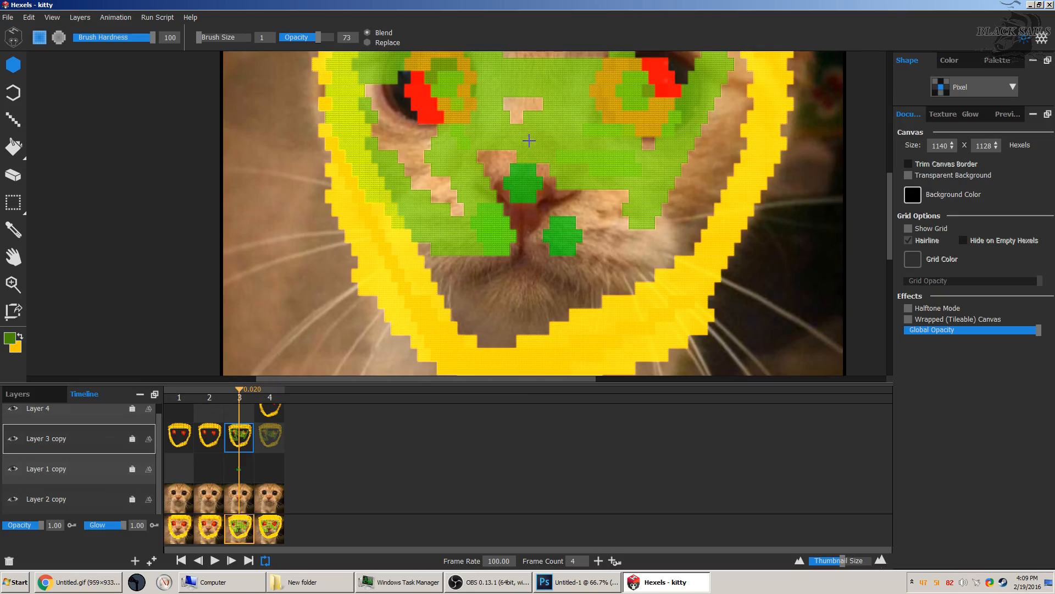
{"action": "scroll", "coordinate": [529, 141], "scroll_direction": "up", "scroll_amount": 6}
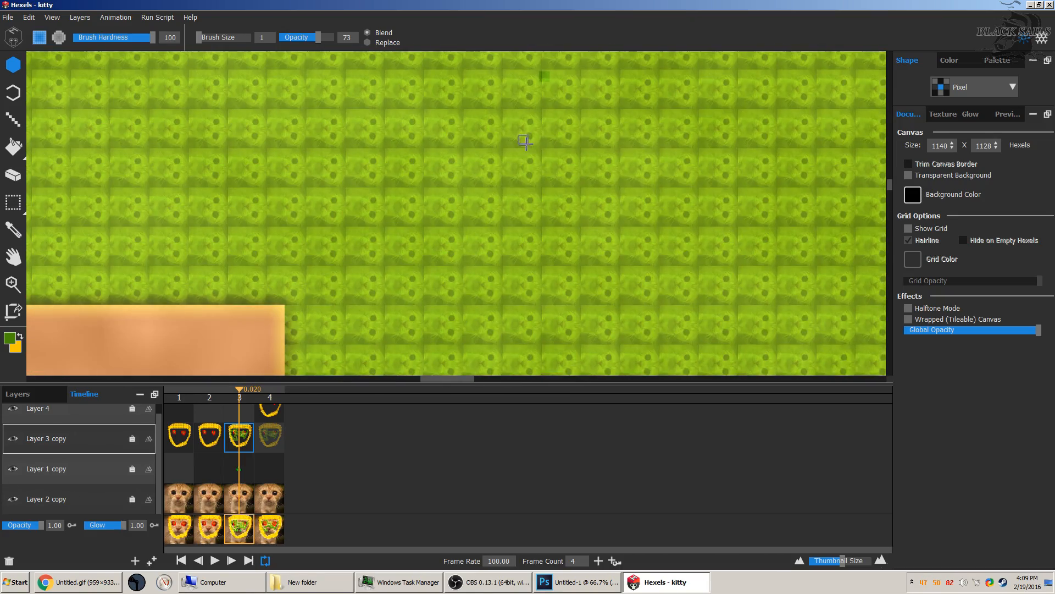
Show the detailed settings of the cat texture and inspect its tiling on the green pixels.
{"action": "left_click", "coordinate": [942, 114]}
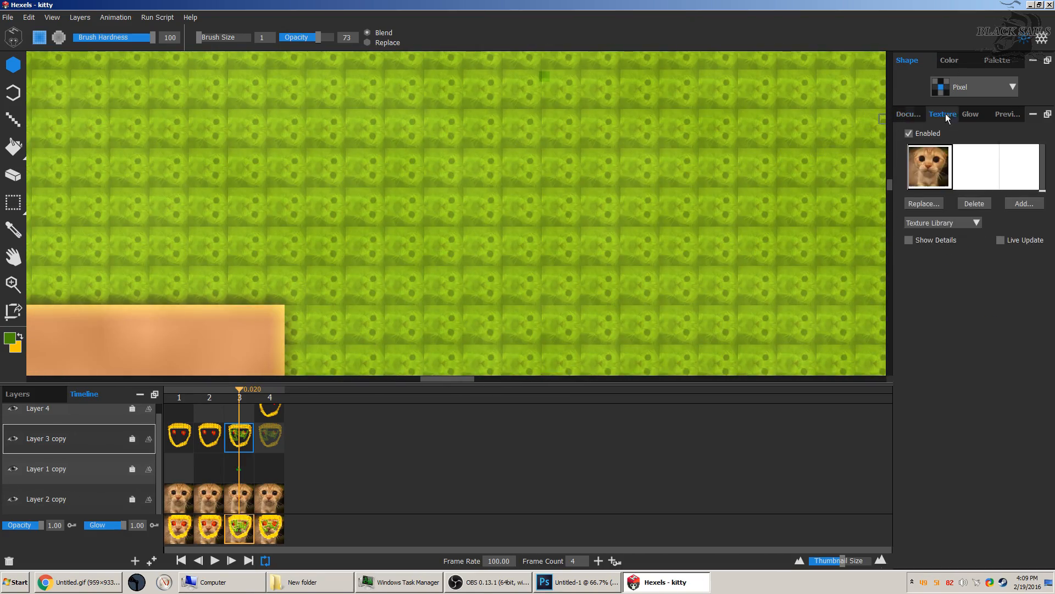
{"action": "left_click", "coordinate": [938, 240]}
{"action": "scroll", "coordinate": [760, 216], "scroll_direction": "down", "scroll_amount": 4}
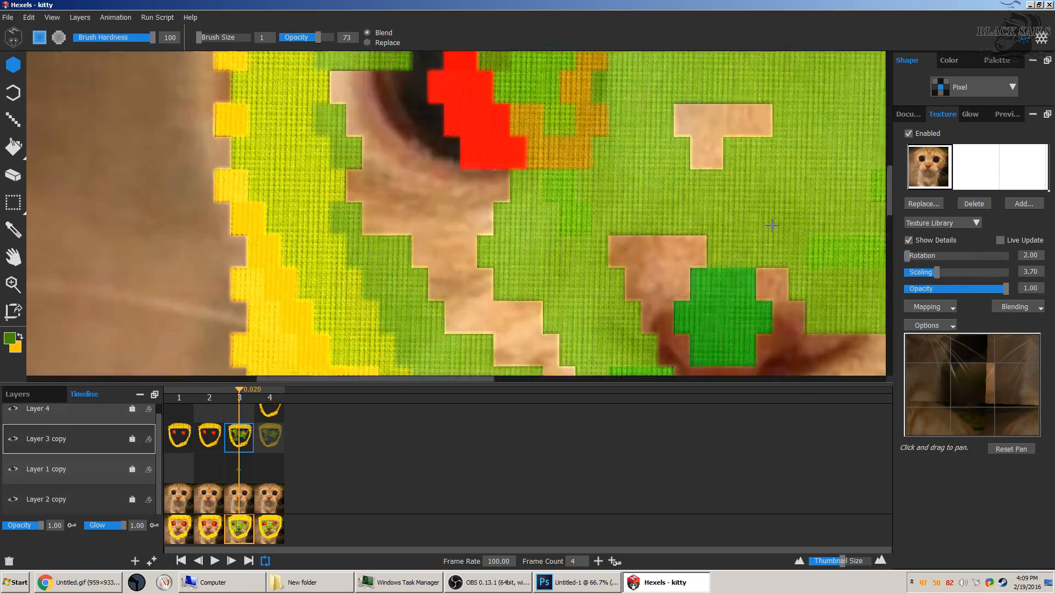
{"action": "scroll", "coordinate": [789, 199], "scroll_direction": "up", "scroll_amount": 4}
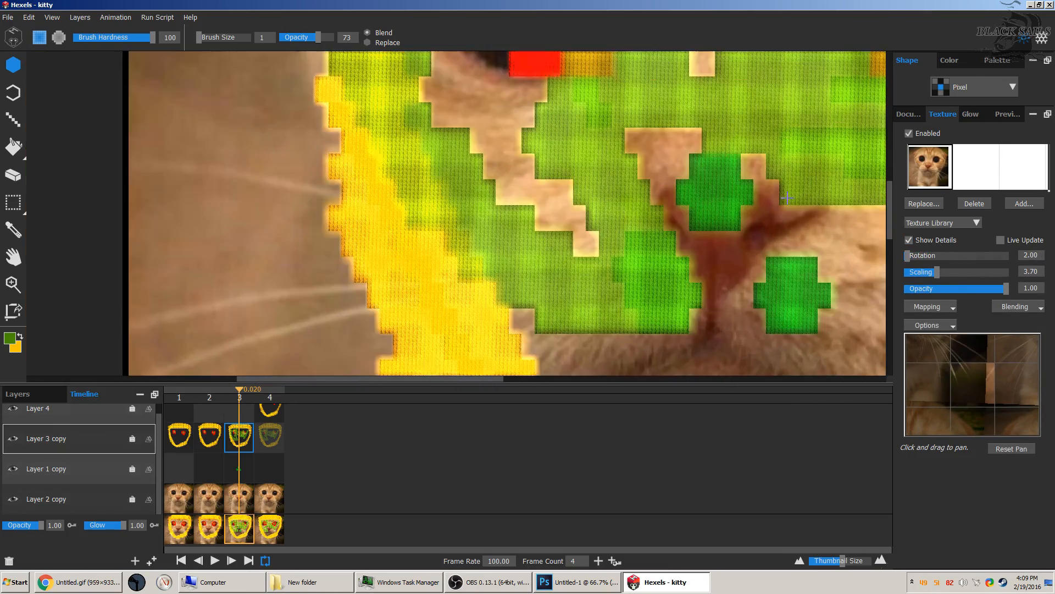
{"action": "scroll", "coordinate": [726, 175], "scroll_direction": "up", "scroll_amount": 3}
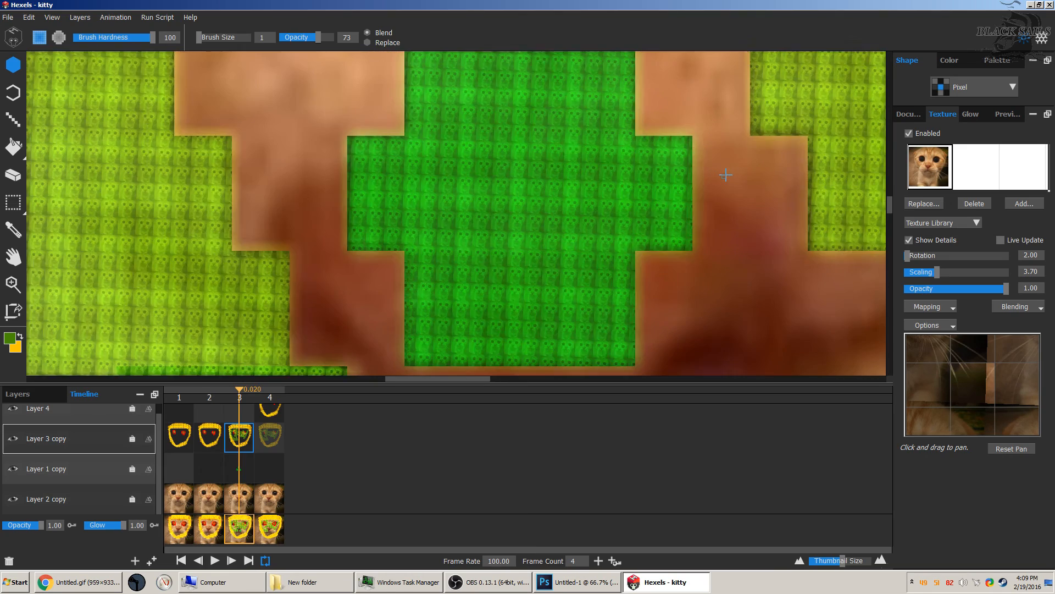
Increase the cat texture's scaling to 40 and check the enlarged tiles on the drawing.
{"action": "left_click_drag", "start_coordinate": [937, 271], "coordinate": [1001, 272]}
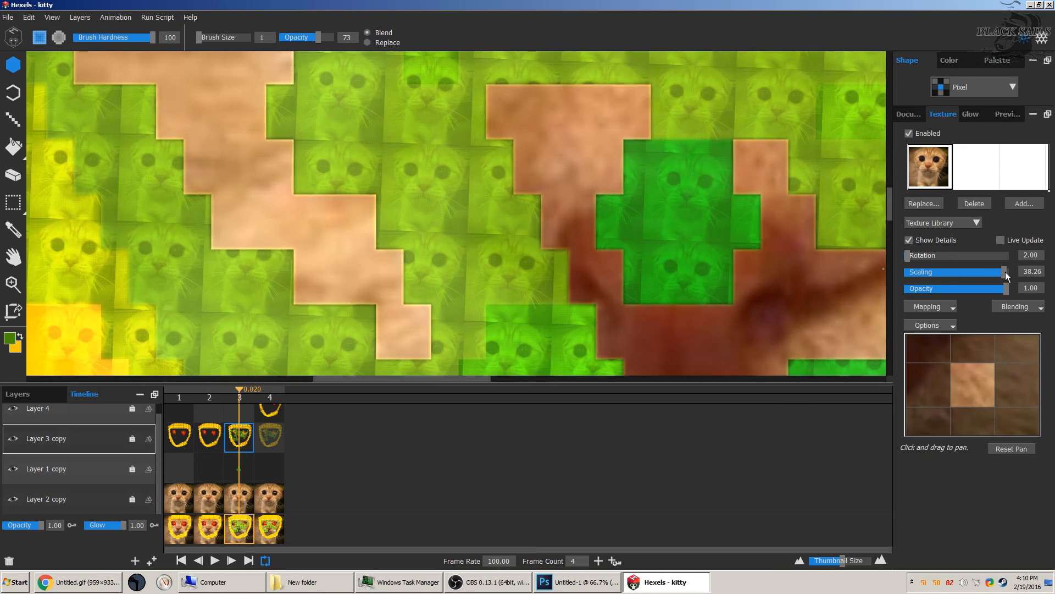
{"action": "scroll", "coordinate": [746, 220], "scroll_direction": "up", "scroll_amount": 5}
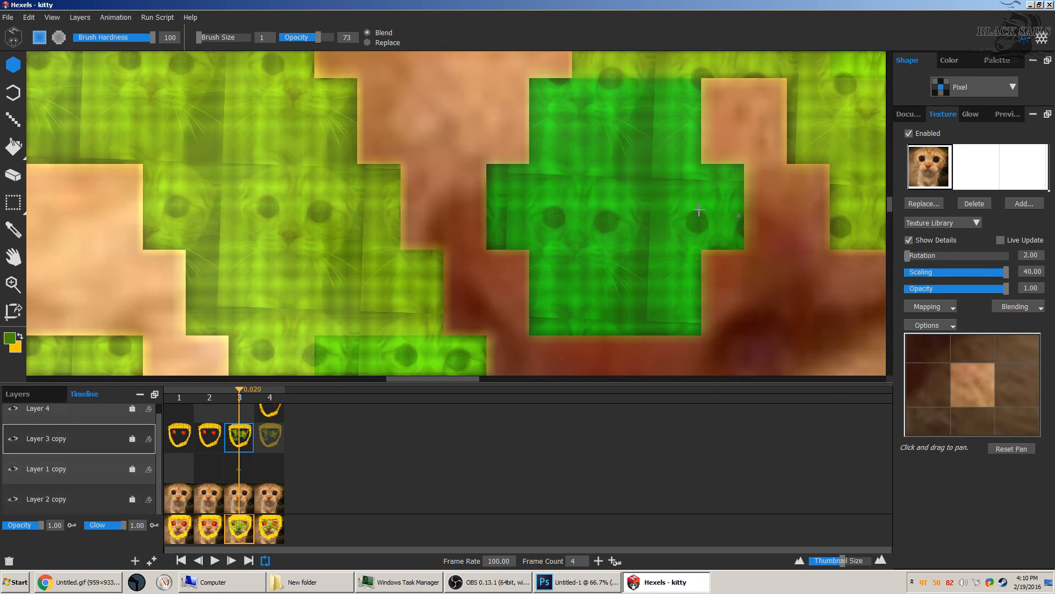
{"action": "scroll", "coordinate": [726, 181], "scroll_direction": "down", "scroll_amount": 5}
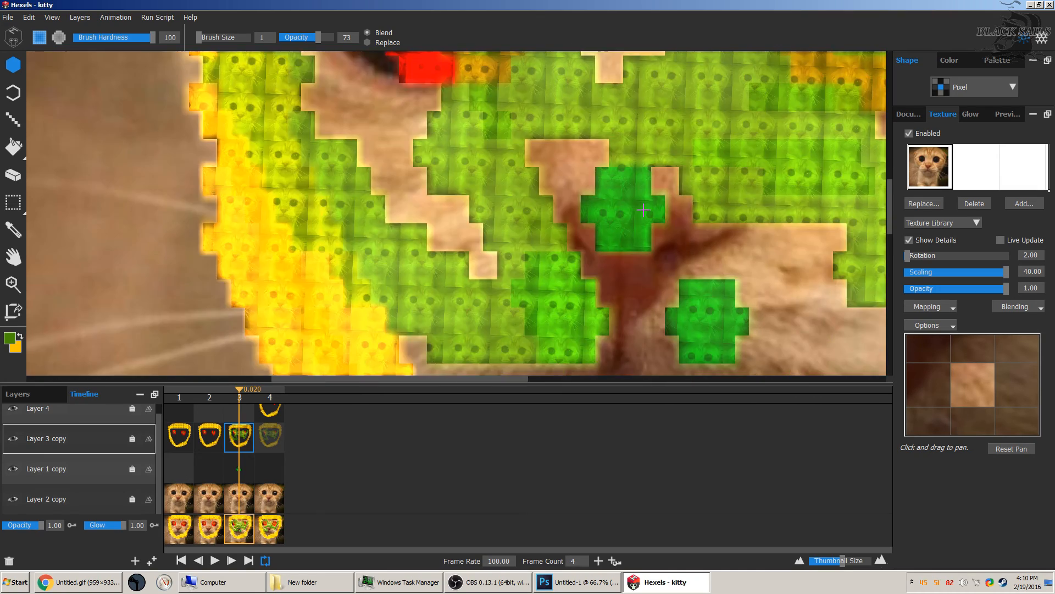
{"action": "scroll", "coordinate": [726, 181], "scroll_direction": "up", "scroll_amount": 2}
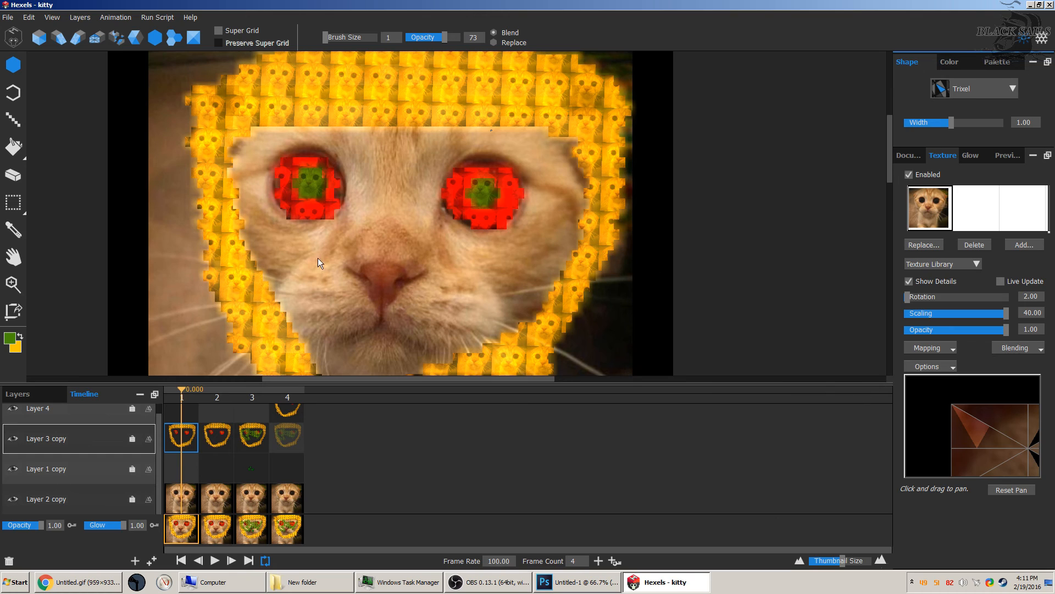
Undock the timeline panel, then discard the kitty document's changes and create a new document from the Trixels template.
{"action": "left_click", "coordinate": [154, 394]}
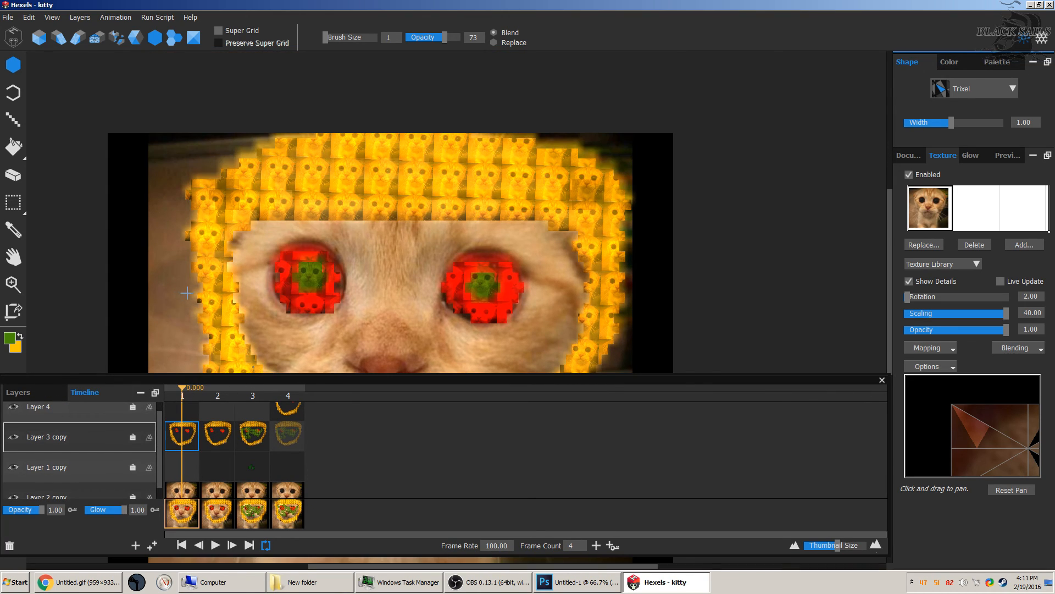
{"action": "left_click", "coordinate": [12, 21]}
{"action": "left_click", "coordinate": [18, 36]}
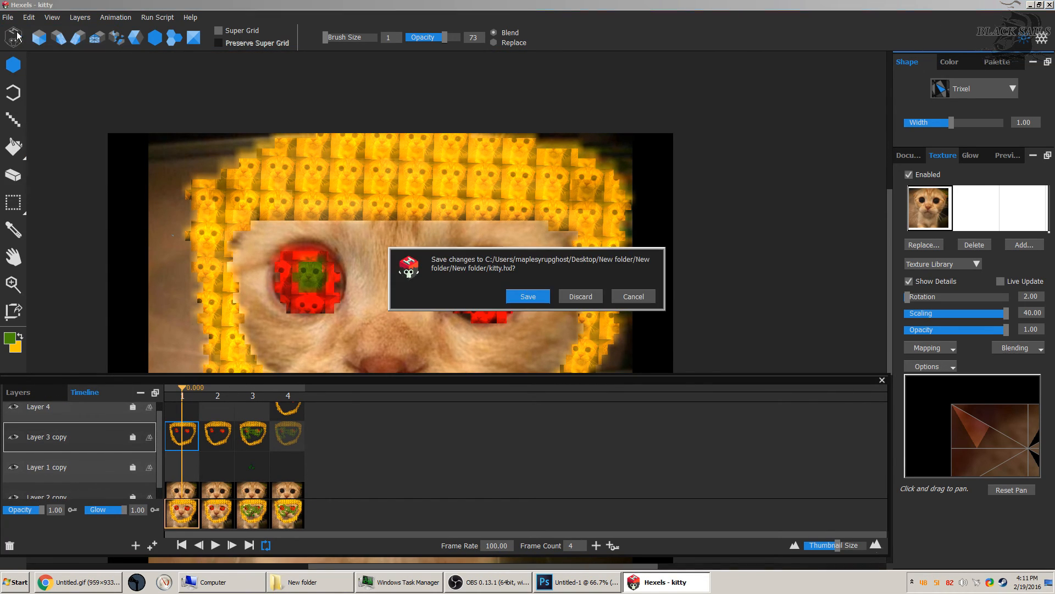
{"action": "left_click", "coordinate": [579, 297]}
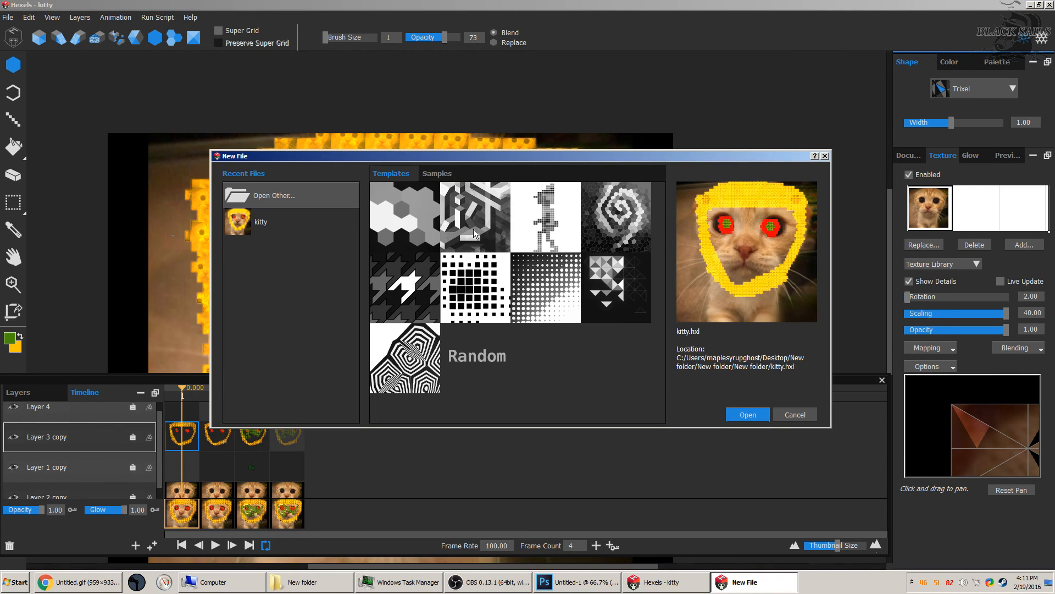
{"action": "left_click", "coordinate": [475, 231]}
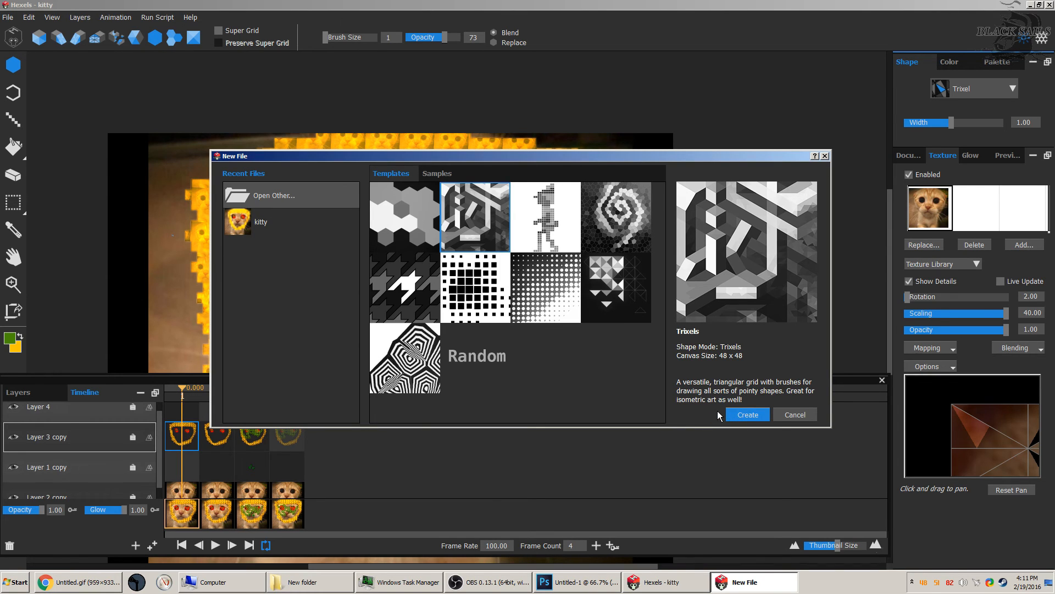
{"action": "key", "text": "Return"}
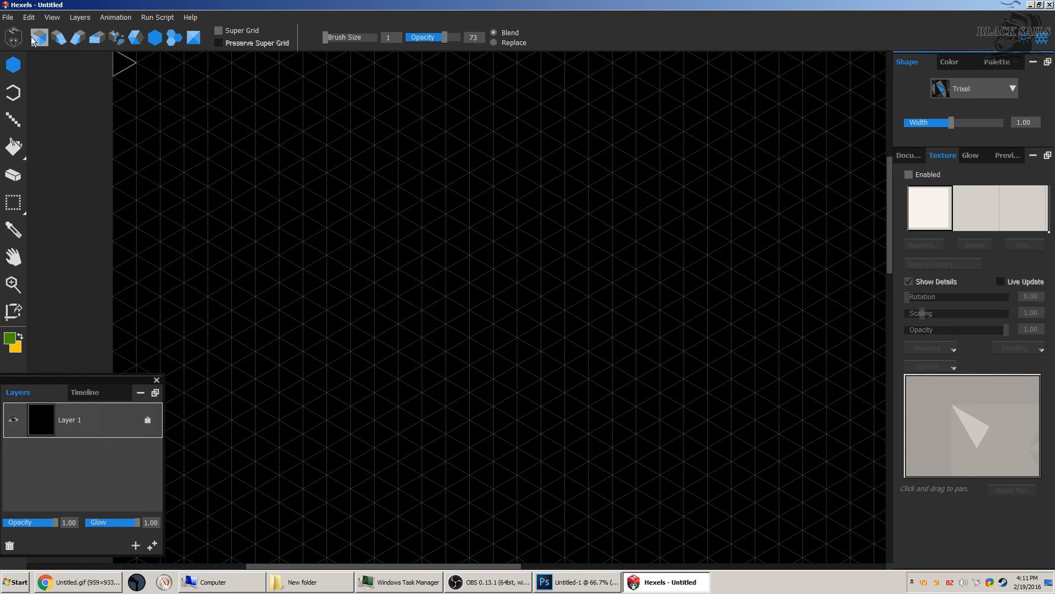
Paint a green zigzag band two trixel rows thick across the canvas, with a vertical drop in its middle.
{"action": "left_click", "coordinate": [15, 67]}
{"action": "mouse_move", "coordinate": [292, 307]}
{"action": "left_mouse_down"}
{"action": "mouse_move", "coordinate": [580, 258]}
{"action": "mouse_move", "coordinate": [574, 327]}
{"action": "mouse_move", "coordinate": [608, 391]}
{"action": "mouse_move", "coordinate": [792, 374]}
{"action": "left_mouse_up"}
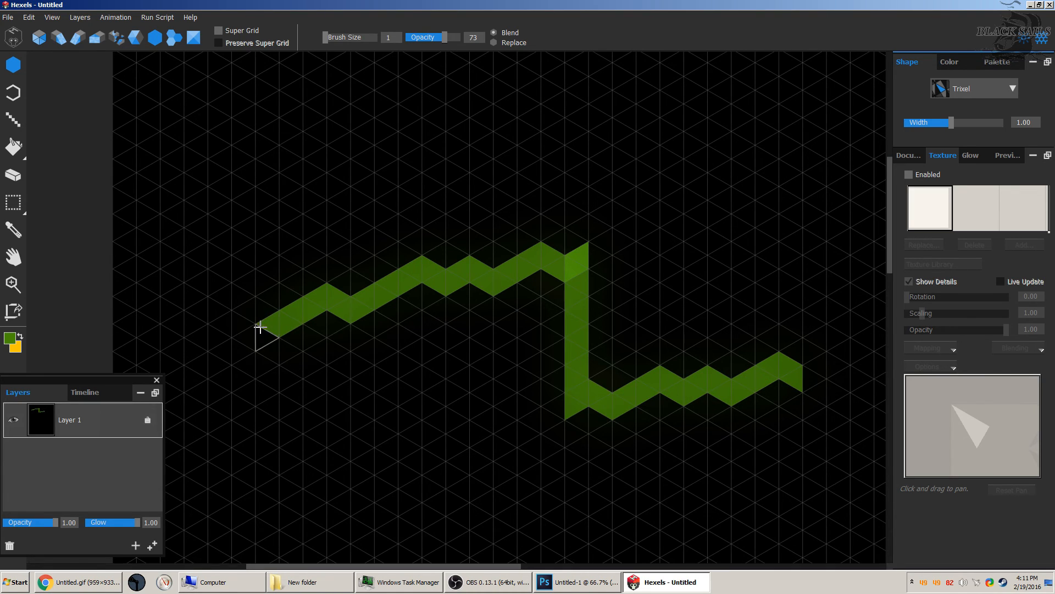
{"action": "mouse_move", "coordinate": [263, 345]}
{"action": "left_mouse_down"}
{"action": "mouse_move", "coordinate": [357, 336]}
{"action": "mouse_move", "coordinate": [430, 304]}
{"action": "mouse_move", "coordinate": [491, 306]}
{"action": "mouse_move", "coordinate": [538, 289]}
{"action": "mouse_move", "coordinate": [564, 246]}
{"action": "mouse_move", "coordinate": [561, 308]}
{"action": "mouse_move", "coordinate": [587, 263]}
{"action": "mouse_move", "coordinate": [560, 324]}
{"action": "mouse_move", "coordinate": [561, 408]}
{"action": "left_mouse_up"}
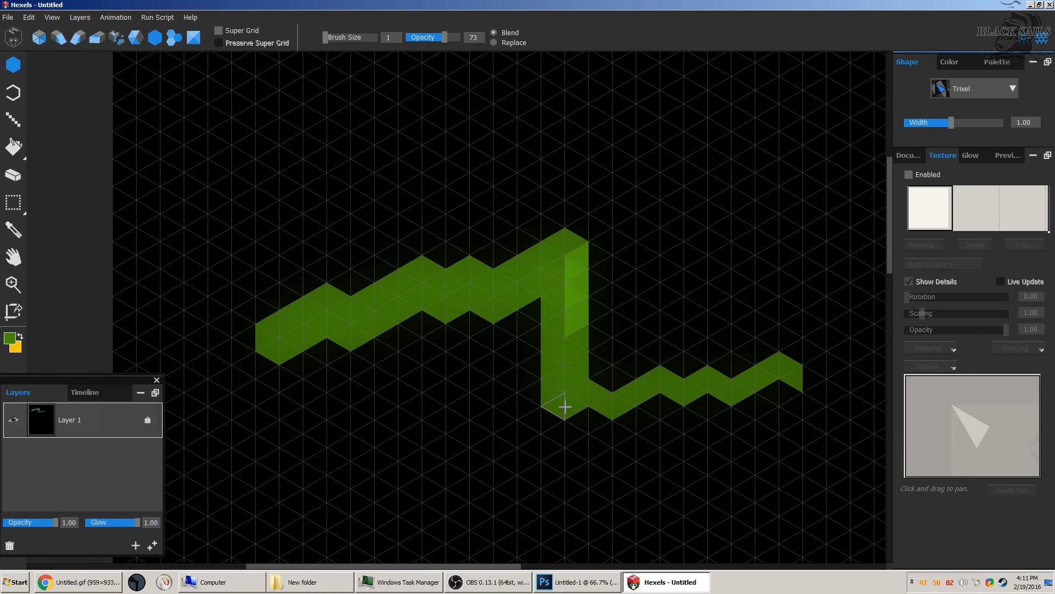
{"action": "left_click_drag", "start_coordinate": [609, 383], "coordinate": [628, 379]}
{"action": "left_click", "coordinate": [812, 379]}
{"action": "mouse_move", "coordinate": [816, 393]}
{"action": "left_mouse_down"}
{"action": "mouse_move", "coordinate": [725, 413]}
{"action": "mouse_move", "coordinate": [577, 417]}
{"action": "left_mouse_up"}
Change the yellow swatch to black and try a short brush stroke along the zigzag's lower edge.
{"action": "left_click", "coordinate": [20, 336]}
{"action": "left_click", "coordinate": [9, 338]}
{"action": "left_click_drag", "start_coordinate": [379, 385], "coordinate": [341, 420]}
{"action": "left_click", "coordinate": [628, 398]}
{"action": "left_click_drag", "start_coordinate": [610, 434], "coordinate": [613, 436]}
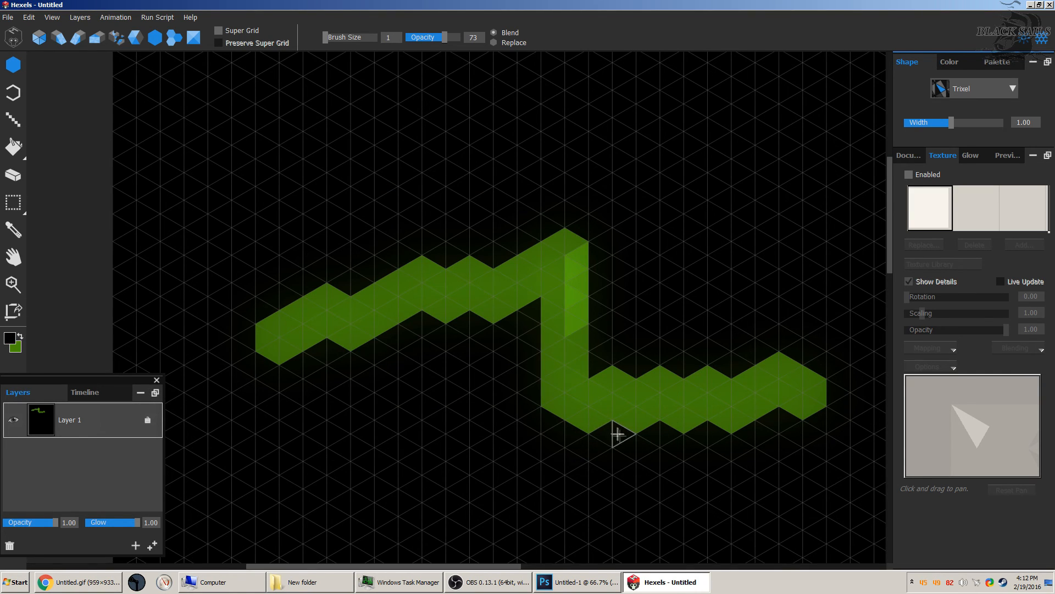
Switch back to the green swatch, darken it, and shade the top faces of both zigzag sections.
{"action": "left_click", "coordinate": [20, 336]}
{"action": "left_click", "coordinate": [10, 338]}
{"action": "left_click", "coordinate": [532, 361]}
{"action": "left_click", "coordinate": [628, 399]}
{"action": "mouse_move", "coordinate": [290, 323]}
{"action": "left_mouse_down"}
{"action": "mouse_move", "coordinate": [315, 324]}
{"action": "mouse_move", "coordinate": [315, 306]}
{"action": "mouse_move", "coordinate": [399, 282]}
{"action": "mouse_move", "coordinate": [485, 279]}
{"action": "mouse_move", "coordinate": [572, 243]}
{"action": "left_mouse_up"}
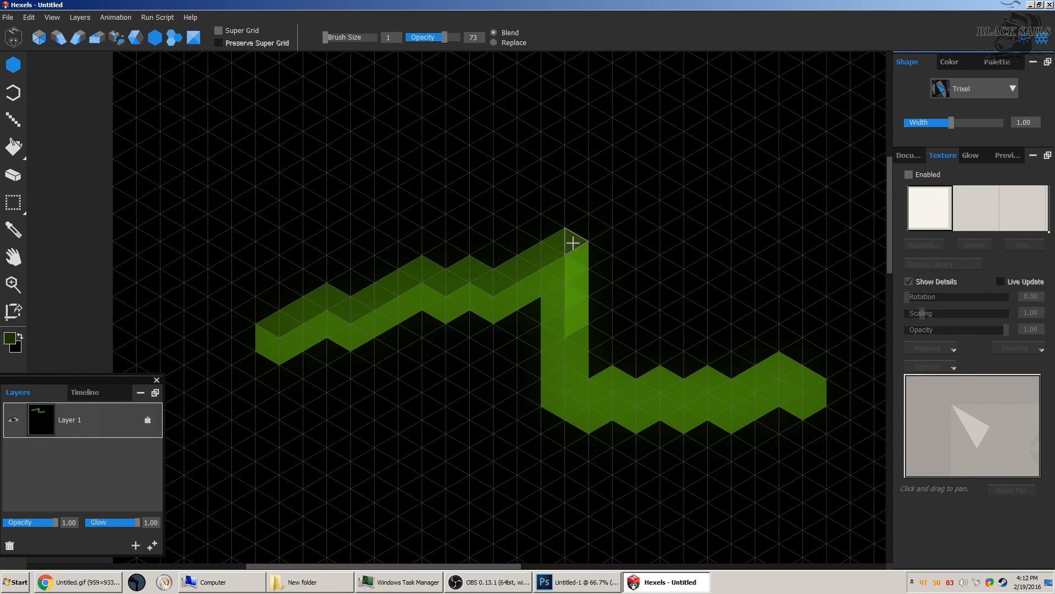
{"action": "mouse_move", "coordinate": [590, 388]}
{"action": "left_mouse_down"}
{"action": "mouse_move", "coordinate": [761, 372]}
{"action": "mouse_move", "coordinate": [816, 382]}
{"action": "left_mouse_up"}
Sample the brighter green from the vertical bar and paint the alternate side faces of the zigzag with it.
{"action": "left_click", "coordinate": [13, 230]}
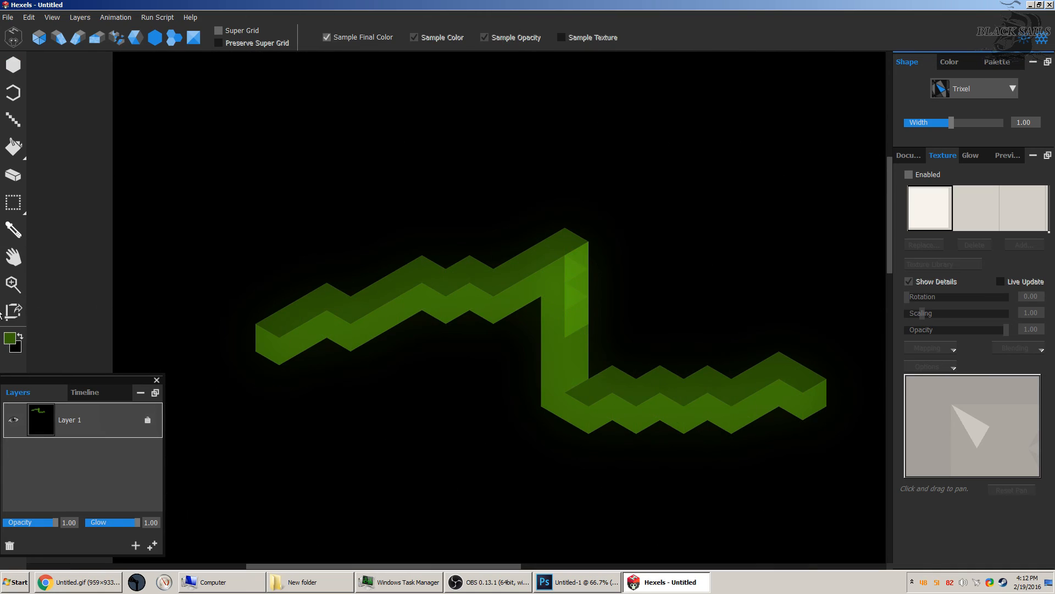
{"action": "left_click", "coordinate": [9, 338]}
{"action": "left_click", "coordinate": [625, 398]}
{"action": "left_click", "coordinate": [577, 309]}
{"action": "left_click", "coordinate": [13, 65]}
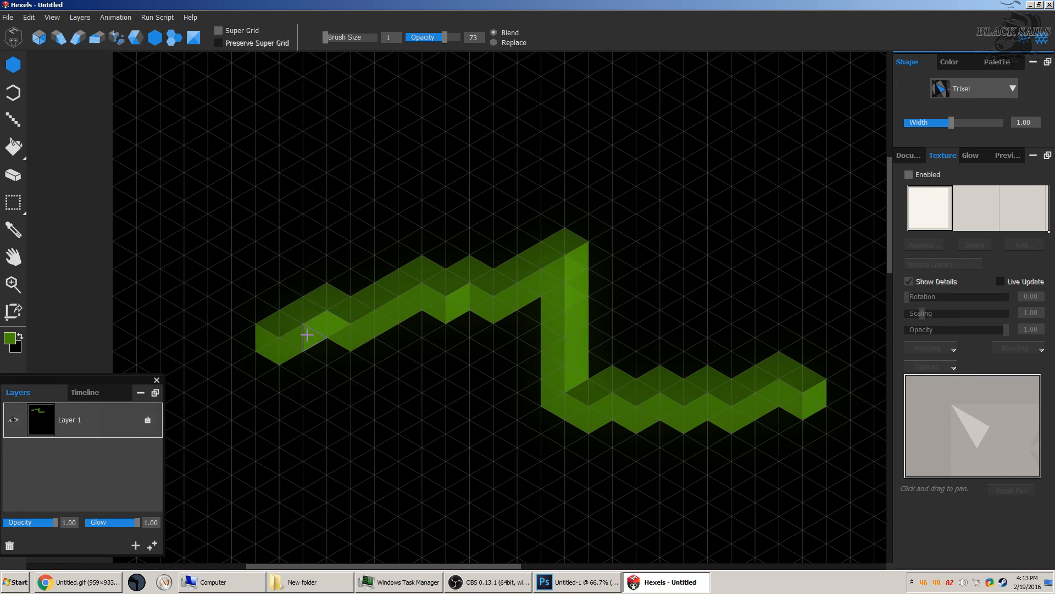
{"action": "left_click_drag", "start_coordinate": [411, 303], "coordinate": [358, 328]}
{"action": "left_click_drag", "start_coordinate": [556, 270], "coordinate": [502, 307]}
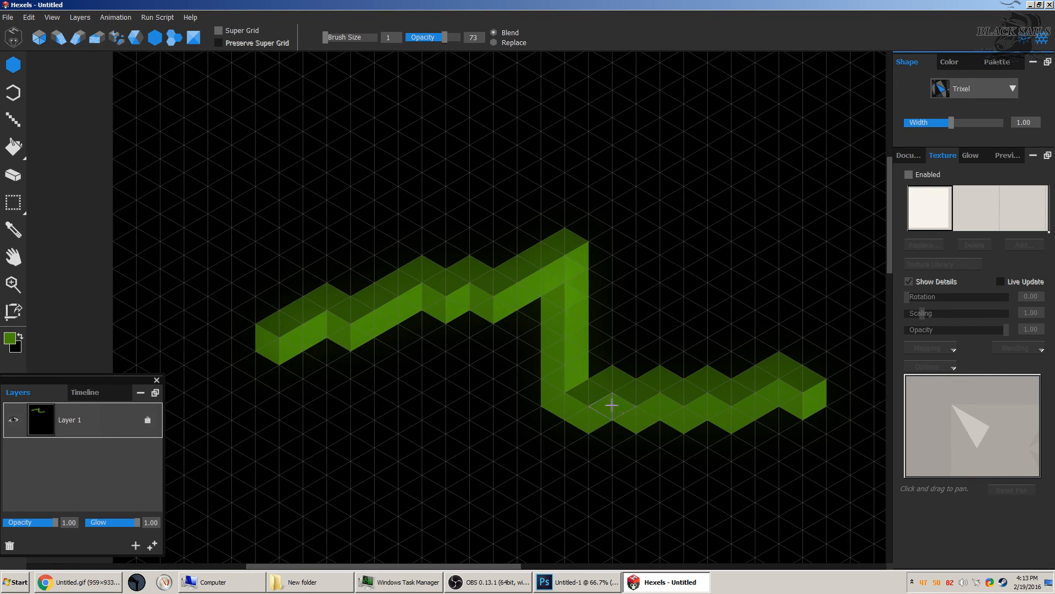
{"action": "left_click_drag", "start_coordinate": [605, 406], "coordinate": [596, 418]}
{"action": "left_click_drag", "start_coordinate": [653, 408], "coordinate": [644, 417]}
{"action": "left_click_drag", "start_coordinate": [715, 415], "coordinate": [738, 418]}
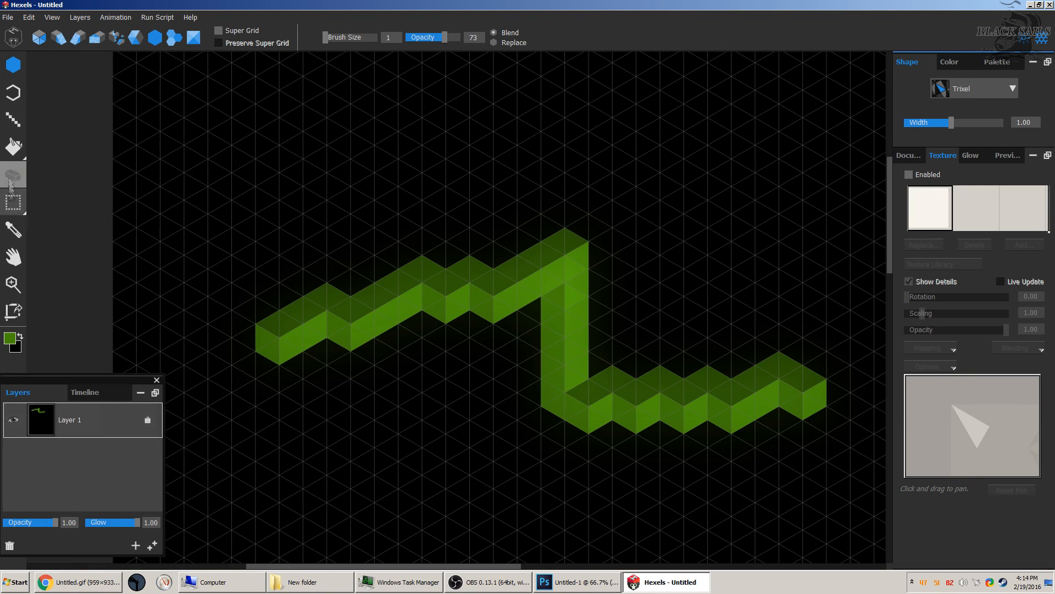
Hide the grid and run the pixel subdivision script repeatedly on the zigzag drawing.
{"action": "left_click", "coordinate": [1041, 38]}
{"action": "scroll", "coordinate": [605, 275], "scroll_direction": "down", "scroll_amount": 2}
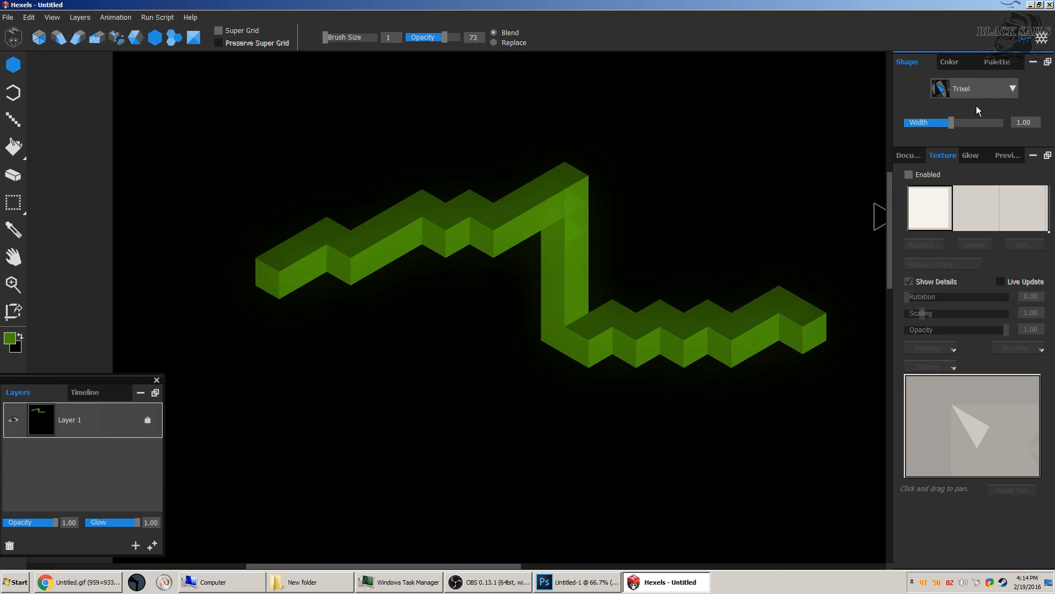
{"action": "left_click", "coordinate": [165, 21]}
{"action": "left_click", "coordinate": [207, 131]}
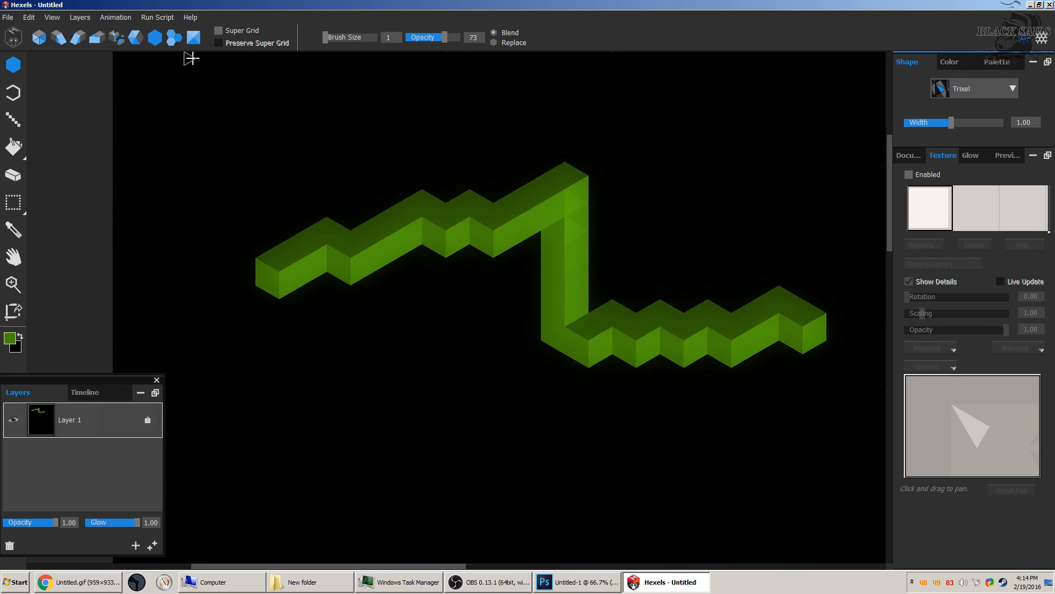
{"action": "left_click", "coordinate": [164, 19]}
{"action": "left_click", "coordinate": [188, 117]}
{"action": "left_click", "coordinate": [147, 18]}
{"action": "left_click", "coordinate": [188, 115]}
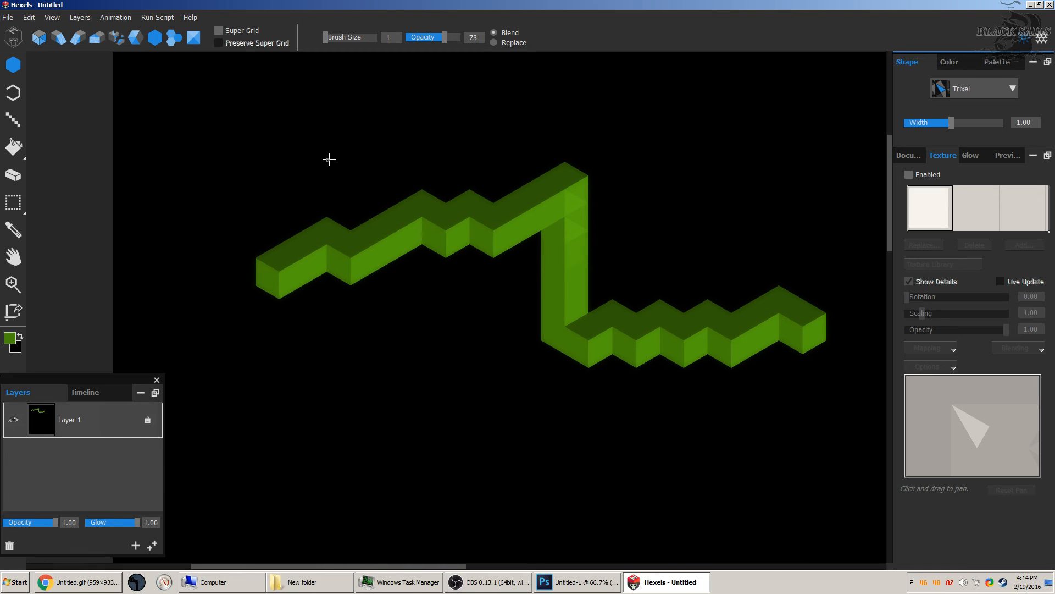
Show the grid and examine how finely the zigzag's faces are divided.
{"action": "scroll", "coordinate": [356, 207], "scroll_direction": "down", "scroll_amount": 2}
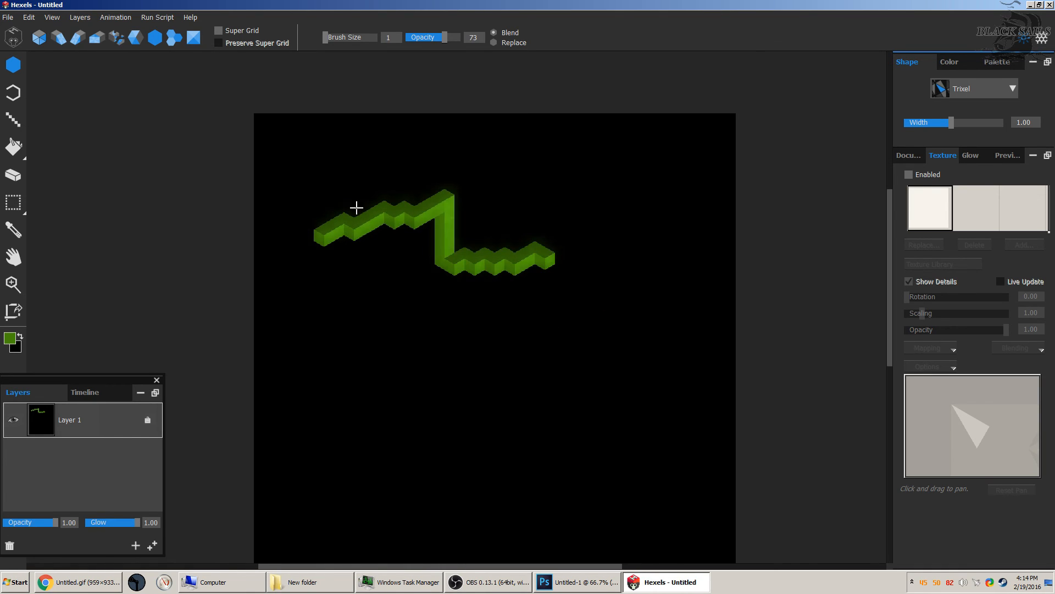
{"action": "scroll", "coordinate": [356, 207], "scroll_direction": "up", "scroll_amount": 6}
{"action": "scroll", "coordinate": [357, 206], "scroll_direction": "up", "scroll_amount": 2}
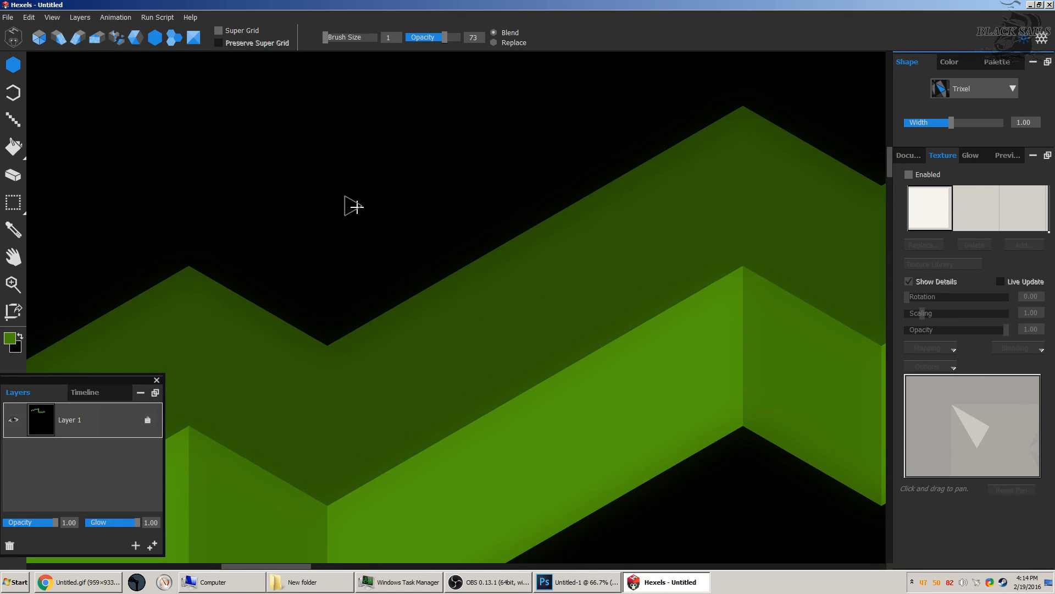
{"action": "scroll", "coordinate": [357, 207], "scroll_direction": "down", "scroll_amount": 1}
{"action": "key", "text": "g"}
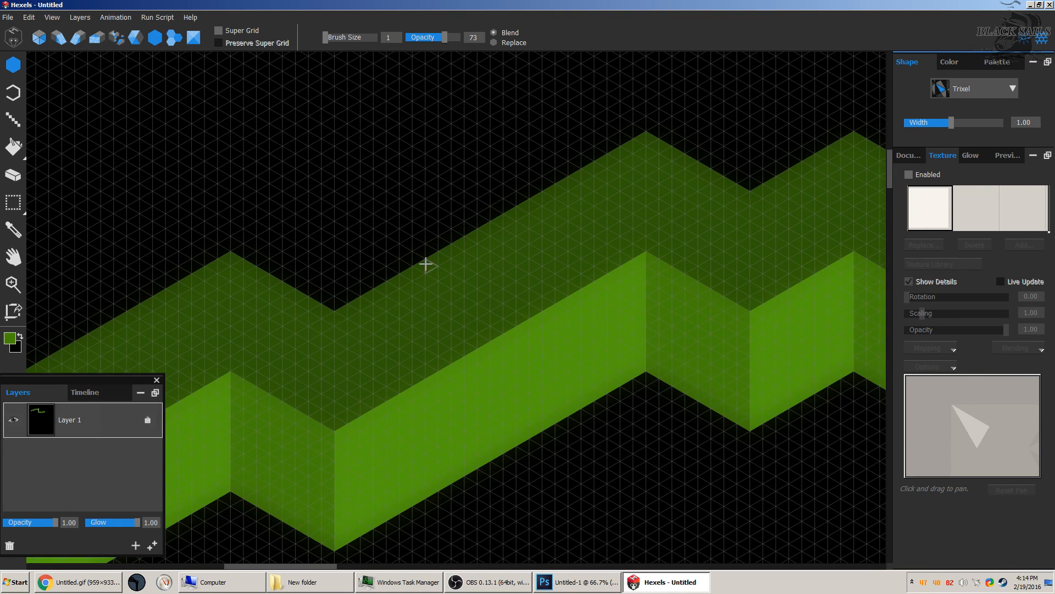
{"action": "scroll", "coordinate": [431, 266], "scroll_direction": "down", "scroll_amount": 5}
{"action": "scroll", "coordinate": [436, 266], "scroll_direction": "up", "scroll_amount": 2}
{"action": "scroll", "coordinate": [436, 266], "scroll_direction": "up", "scroll_amount": 1}
{"action": "scroll", "coordinate": [436, 266], "scroll_direction": "down", "scroll_amount": 4}
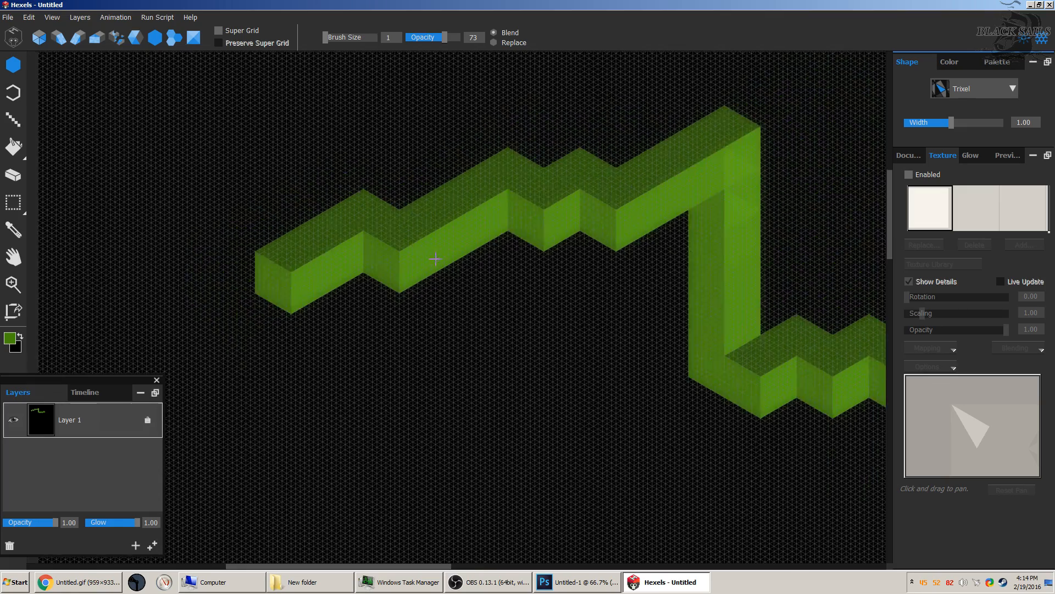
Inspect the whole zigzag without the grid, then its subdivided trixels up close with the grid shown.
{"action": "key", "text": "g"}
{"action": "scroll", "coordinate": [790, 290], "scroll_direction": "up", "scroll_amount": 1}
{"action": "scroll", "coordinate": [770, 280], "scroll_direction": "down", "scroll_amount": 4}
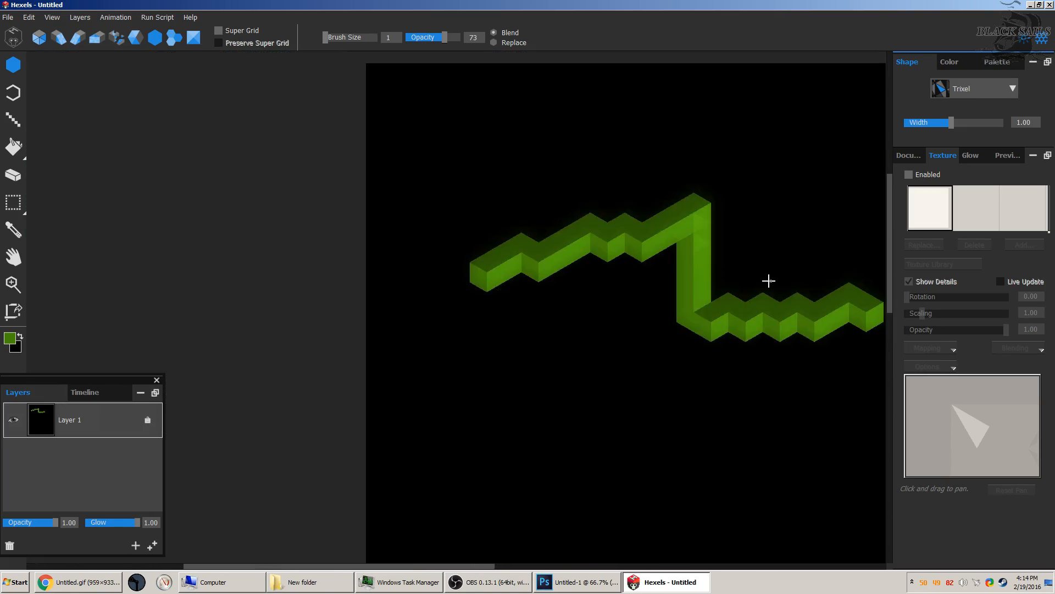
{"action": "scroll", "coordinate": [770, 285], "scroll_direction": "up", "scroll_amount": 1}
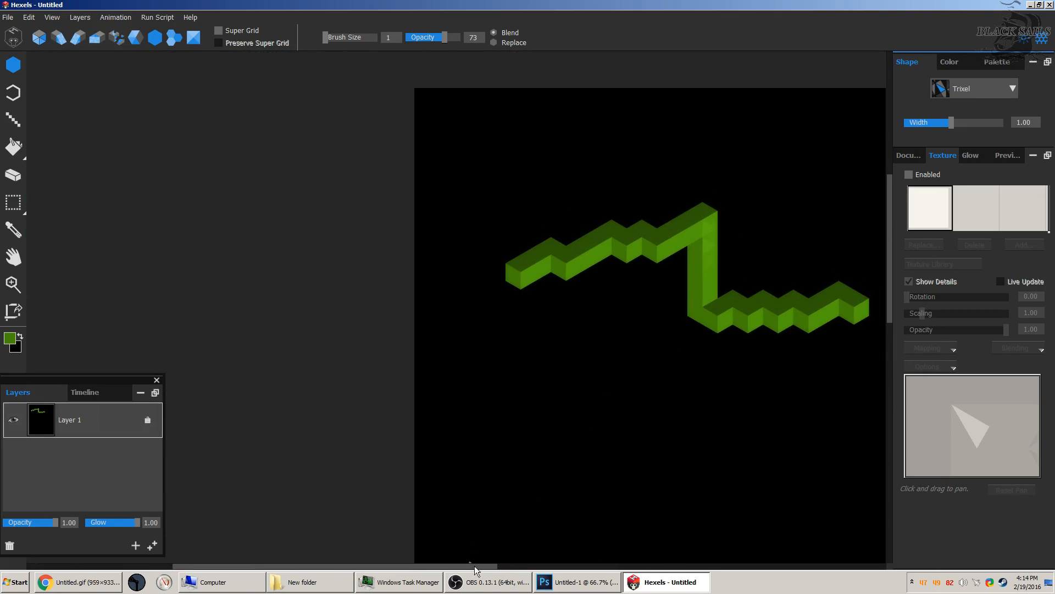
{"action": "left_click_drag", "start_coordinate": [473, 566], "coordinate": [522, 570]}
{"action": "scroll", "coordinate": [608, 318], "scroll_direction": "up", "scroll_amount": 3}
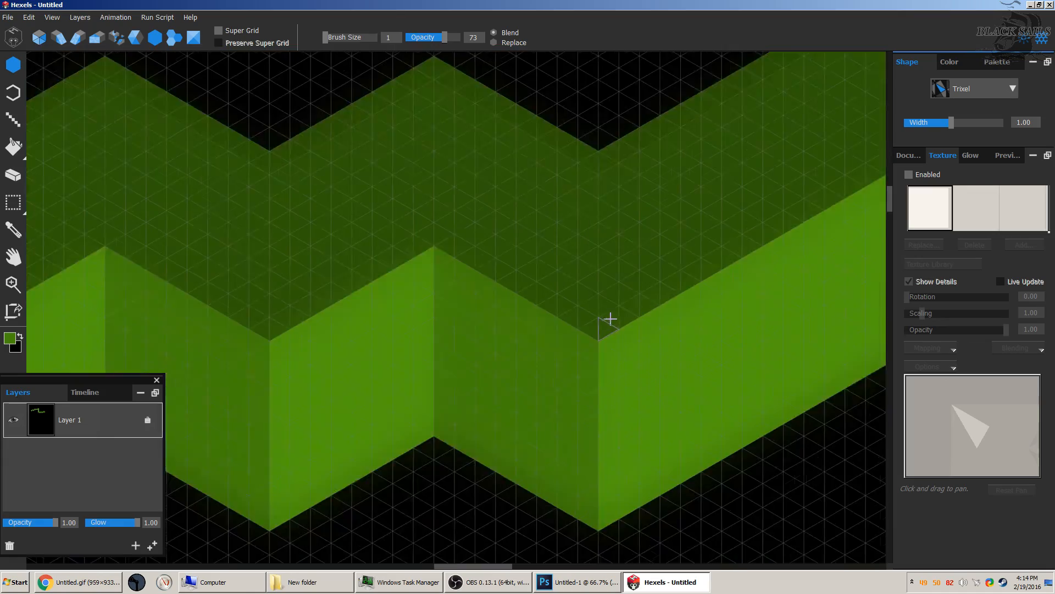
{"action": "scroll", "coordinate": [610, 318], "scroll_direction": "down", "scroll_amount": 2}
{"action": "scroll", "coordinate": [704, 289], "scroll_direction": "up", "scroll_amount": 2}
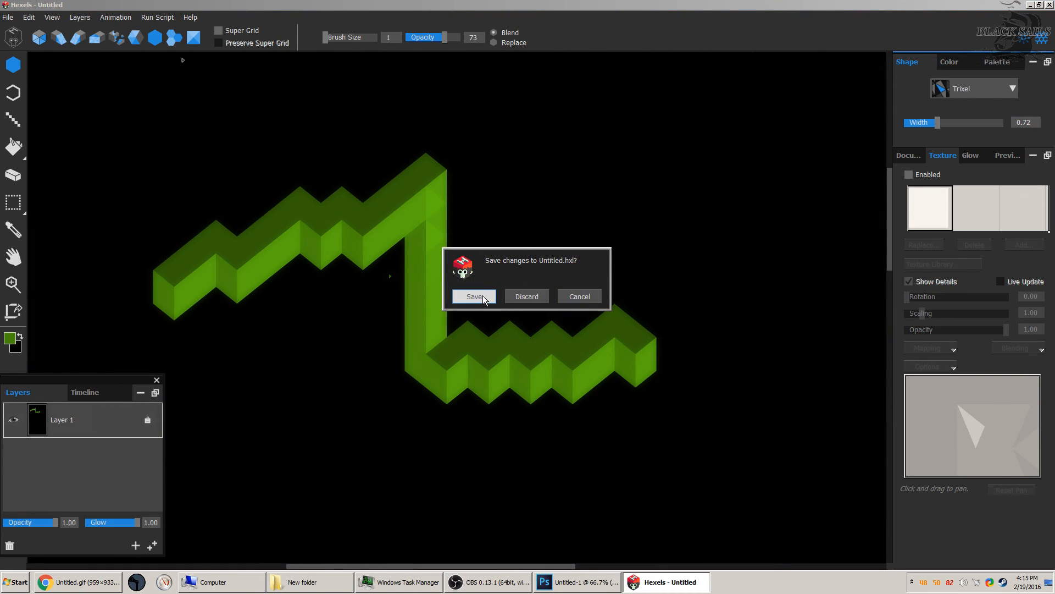
Discard the zigzag drawing, create a Halftone Circles document and write "Black SAILS" across it in green dots.
{"action": "left_click", "coordinate": [527, 297]}
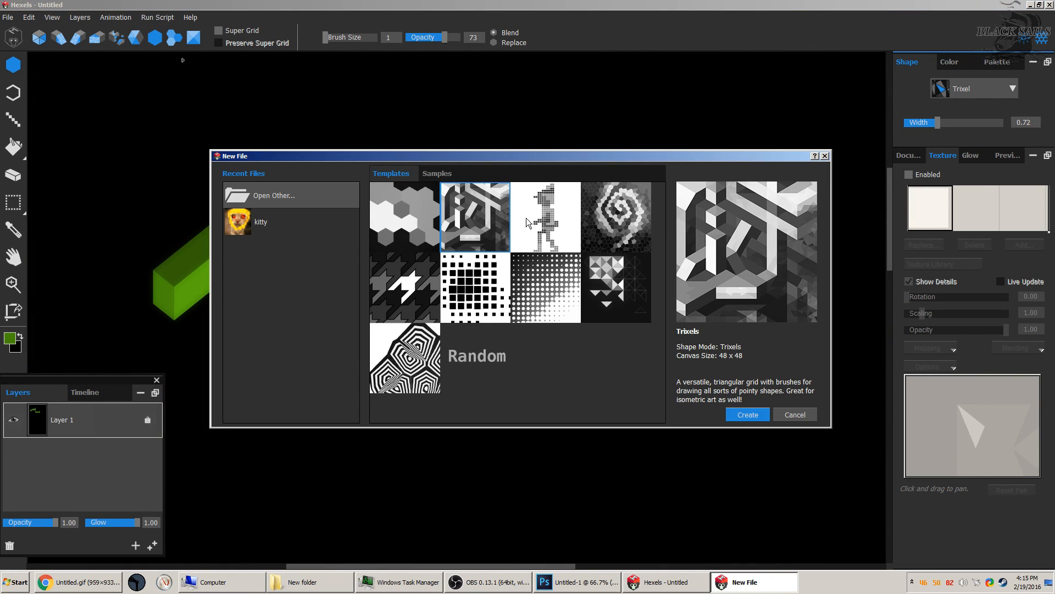
{"action": "left_click", "coordinate": [539, 289]}
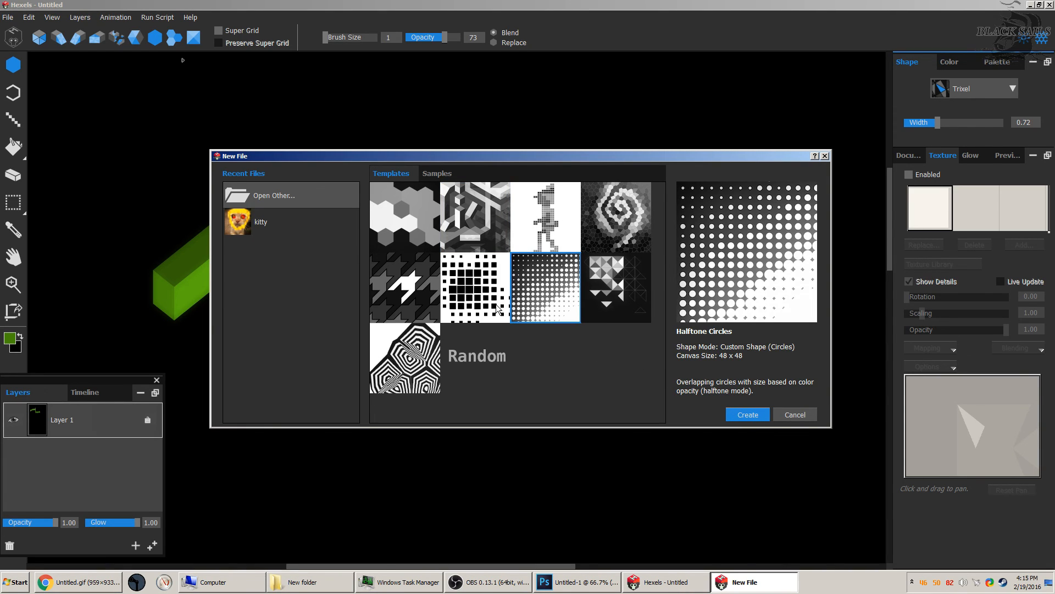
{"action": "mouse_move", "coordinate": [156, 103]}
{"action": "left_mouse_down"}
{"action": "mouse_move", "coordinate": [164, 255]}
{"action": "mouse_move", "coordinate": [227, 94]}
{"action": "mouse_move", "coordinate": [196, 175]}
{"action": "mouse_move", "coordinate": [254, 187]}
{"action": "mouse_move", "coordinate": [199, 254]}
{"action": "mouse_move", "coordinate": [165, 255]}
{"action": "left_mouse_up"}
{"action": "left_click_drag", "start_coordinate": [307, 89], "coordinate": [309, 214]}
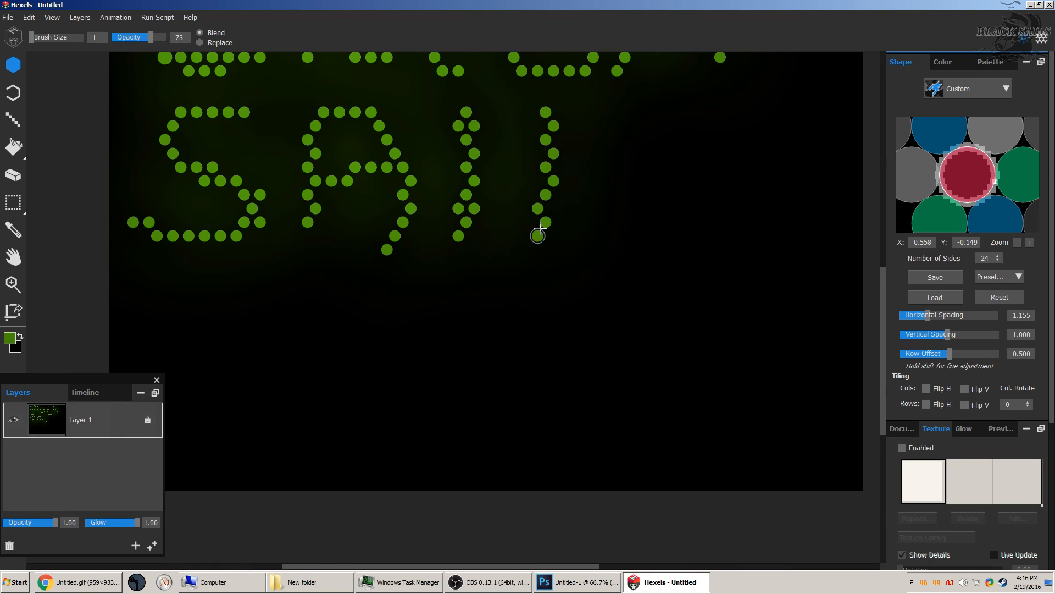
{"action": "left_click_drag", "start_coordinate": [537, 228], "coordinate": [728, 154]}
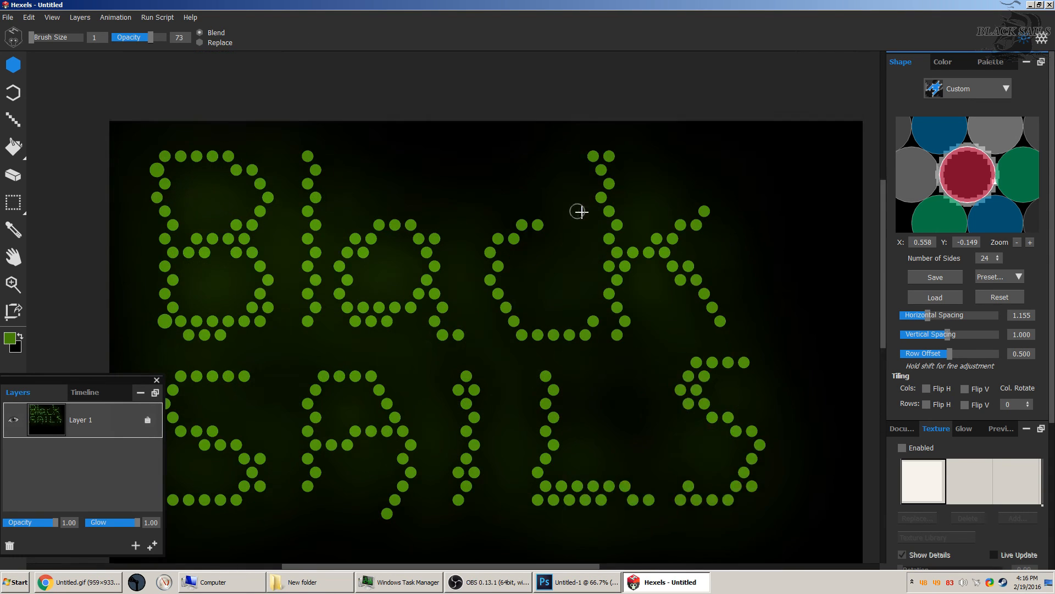
{"action": "scroll", "coordinate": [579, 211], "scroll_direction": "down", "scroll_amount": 2}
{"action": "left_click_drag", "start_coordinate": [418, 566], "coordinate": [395, 568]}
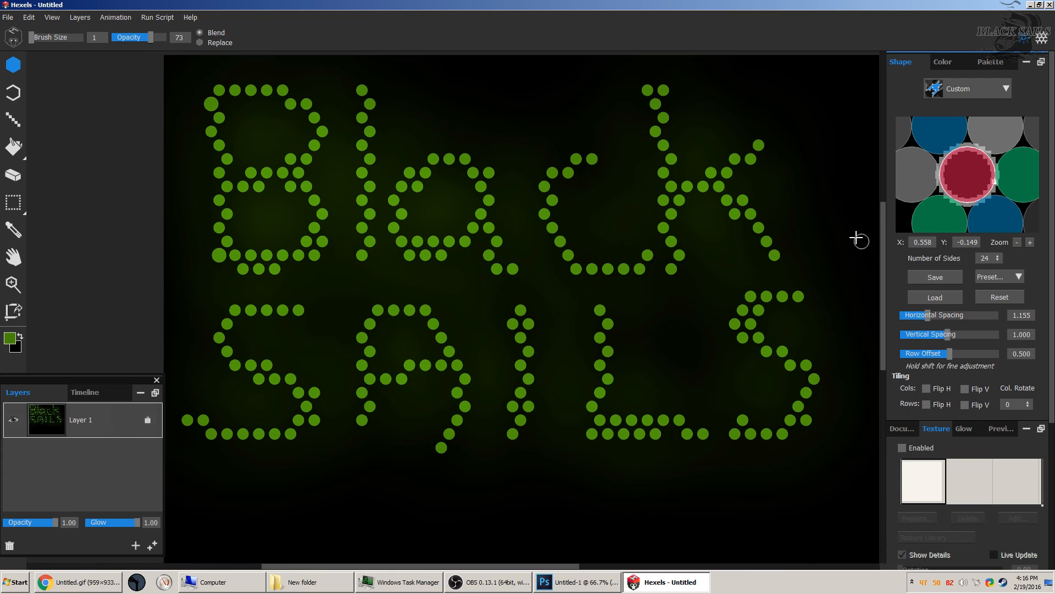
Set the custom shape's horizontal spacing to 1.000 and pull its vertex inward to X -0.108, Y 0.006, cutting a Pac-Man-like wedge.
{"action": "left_click_drag", "start_coordinate": [936, 325], "coordinate": [923, 322]}
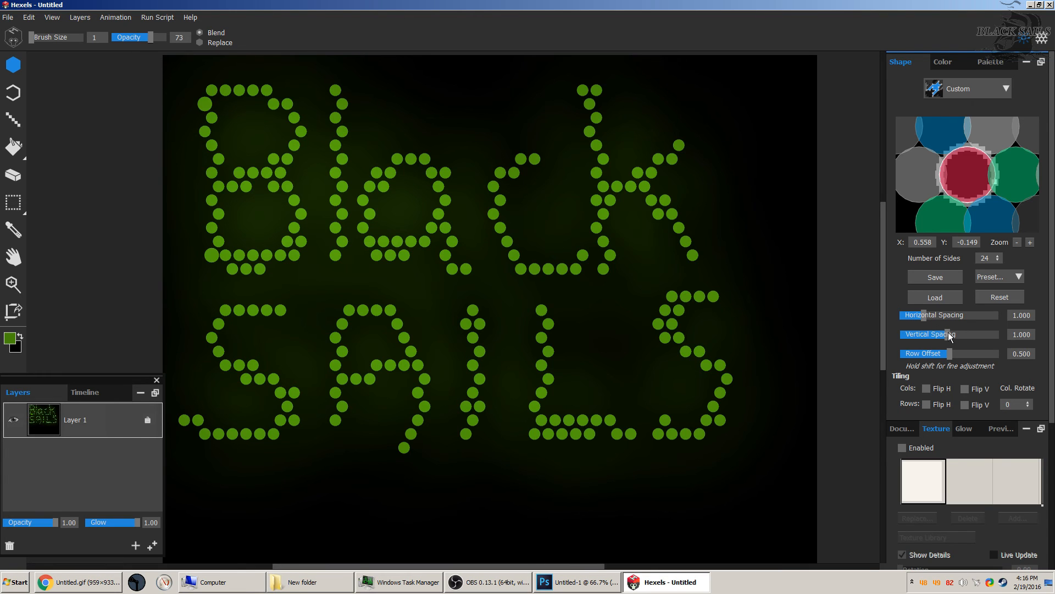
{"action": "mouse_move", "coordinate": [948, 339]}
{"action": "left_mouse_down"}
{"action": "mouse_move", "coordinate": [924, 339]}
{"action": "mouse_move", "coordinate": [948, 338]}
{"action": "left_mouse_up"}
{"action": "left_click_drag", "start_coordinate": [988, 172], "coordinate": [962, 175]}
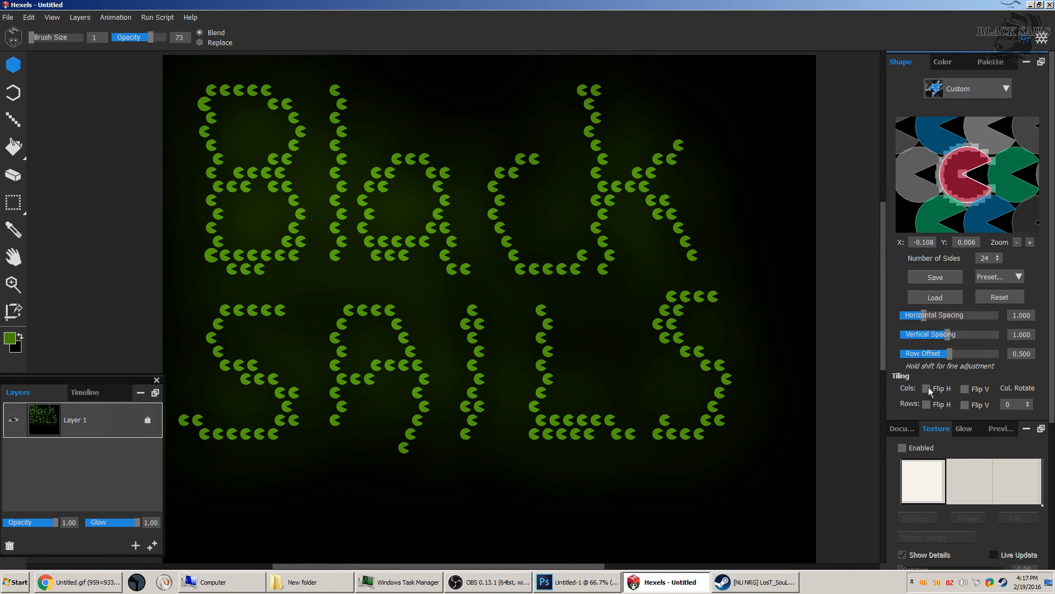
Change the drawing color from green to the brown-ish hex 892706.
{"action": "left_click", "coordinate": [942, 61]}
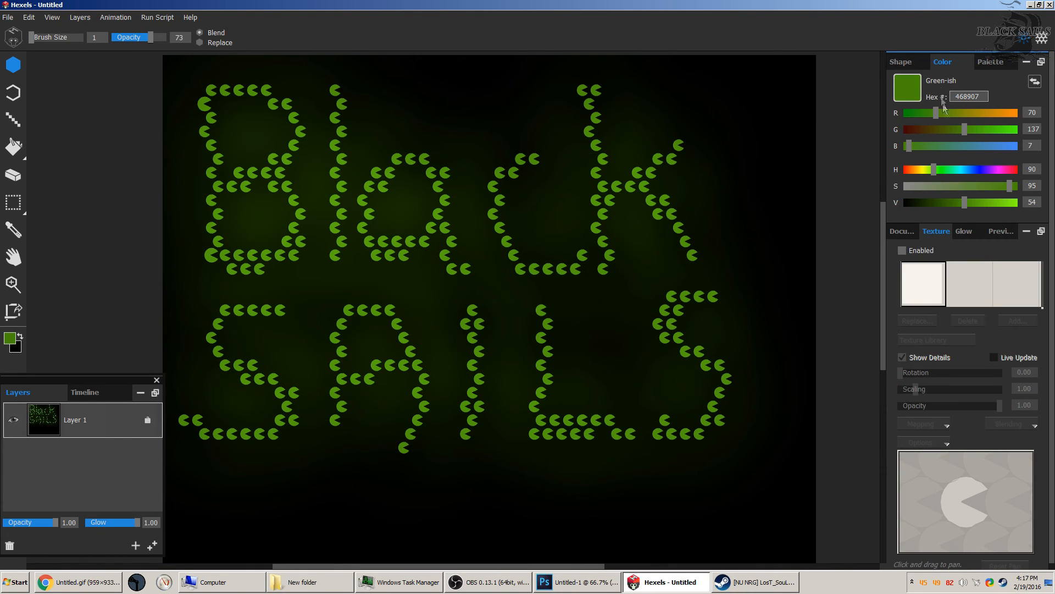
{"action": "left_click_drag", "start_coordinate": [921, 173], "coordinate": [909, 170]}
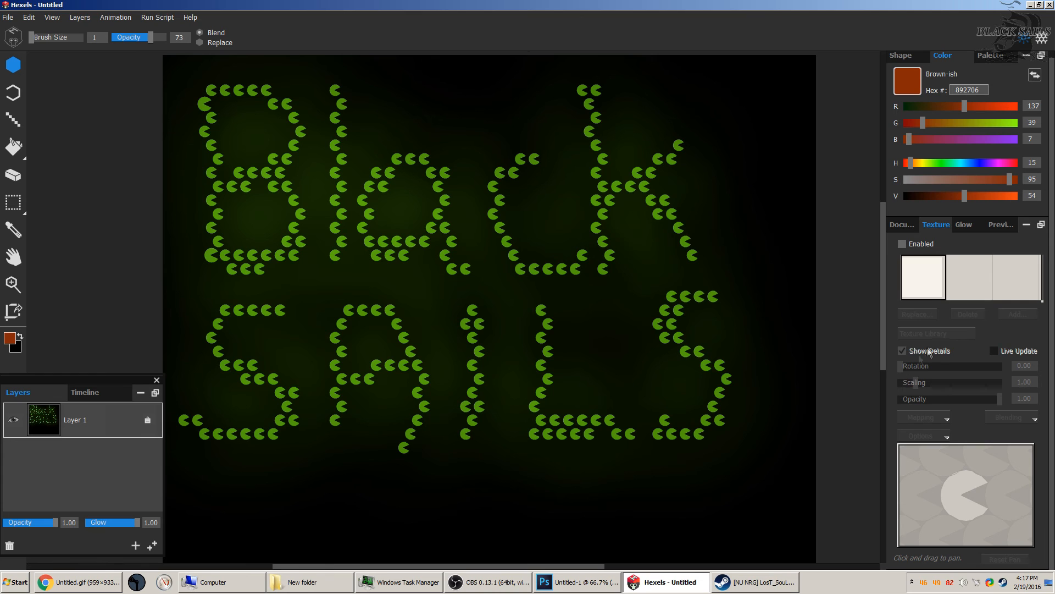
Adjust the lettering's glow by setting Glow Radius to 2.66, enabling Evil Blend and reducing Glow Amount to 0.
{"action": "left_click", "coordinate": [963, 230]}
{"action": "left_click_drag", "start_coordinate": [923, 274], "coordinate": [970, 270]}
{"action": "mouse_move", "coordinate": [915, 288]}
{"action": "left_mouse_down"}
{"action": "mouse_move", "coordinate": [927, 275]}
{"action": "mouse_move", "coordinate": [911, 288]}
{"action": "mouse_move", "coordinate": [888, 283]}
{"action": "mouse_move", "coordinate": [959, 271]}
{"action": "mouse_move", "coordinate": [913, 289]}
{"action": "left_mouse_up"}
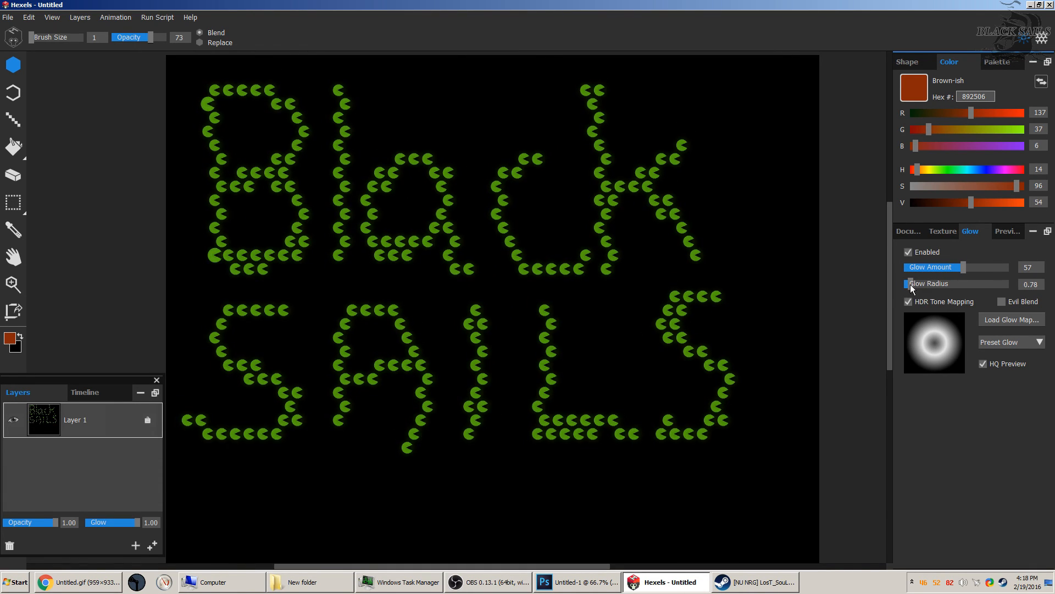
{"action": "left_click_drag", "start_coordinate": [916, 286], "coordinate": [987, 270]}
{"action": "left_click_drag", "start_coordinate": [915, 284], "coordinate": [920, 285]}
{"action": "left_click", "coordinate": [1002, 301]}
{"action": "left_click_drag", "start_coordinate": [988, 268], "coordinate": [891, 268]}
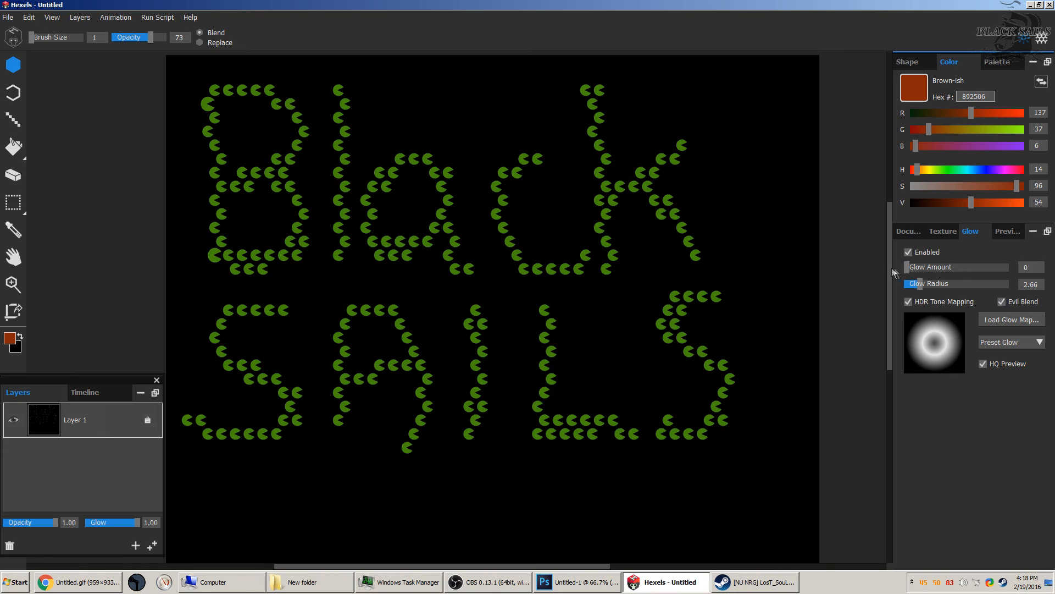
Apply the six-pointed star preset glow, and load the kitty picture as the glow map in its place.
{"action": "left_click", "coordinate": [1011, 343]}
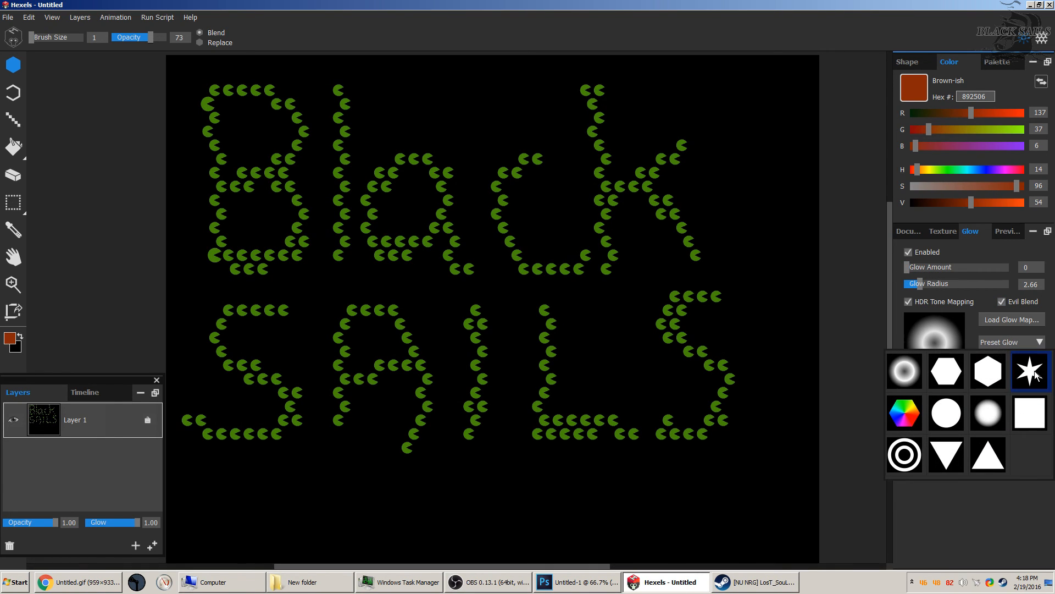
{"action": "left_click", "coordinate": [1018, 376]}
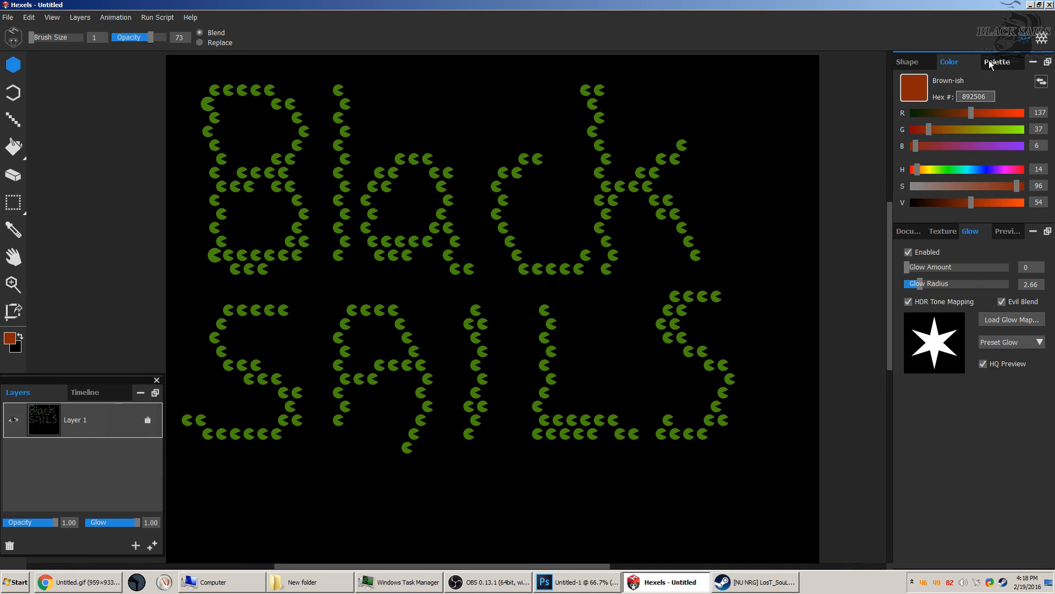
{"action": "left_click", "coordinate": [918, 63]}
{"action": "scroll", "coordinate": [742, 365], "scroll_direction": "down", "scroll_amount": 1}
{"action": "scroll", "coordinate": [742, 365], "scroll_direction": "up", "scroll_amount": 2}
{"action": "scroll", "coordinate": [742, 365], "scroll_direction": "down", "scroll_amount": 2}
{"action": "scroll", "coordinate": [1044, 484], "scroll_direction": "down", "scroll_amount": 1}
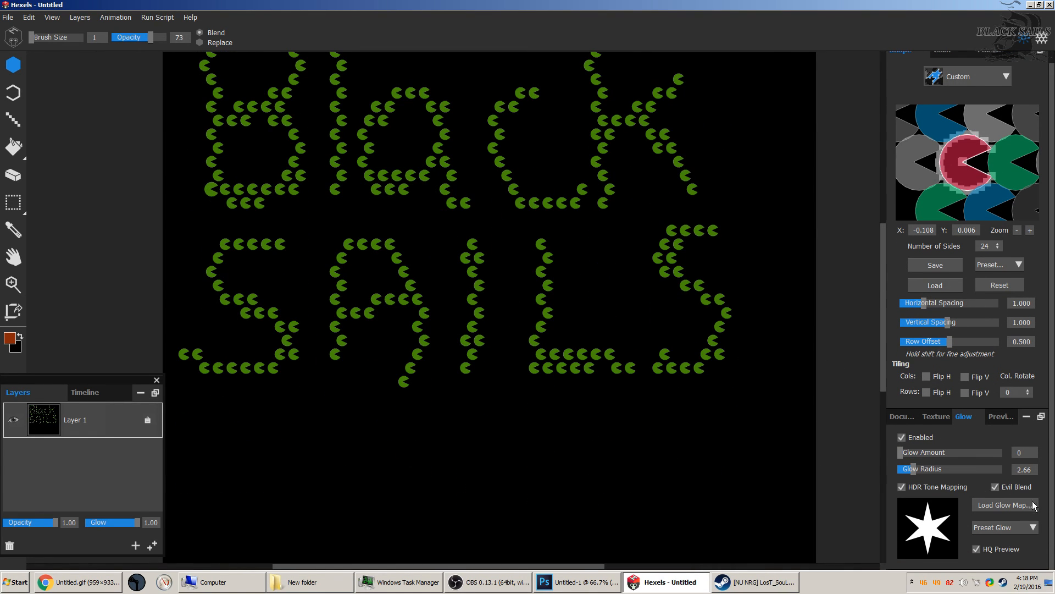
{"action": "left_click", "coordinate": [1005, 505]}
{"action": "double_click", "coordinate": [309, 91]}
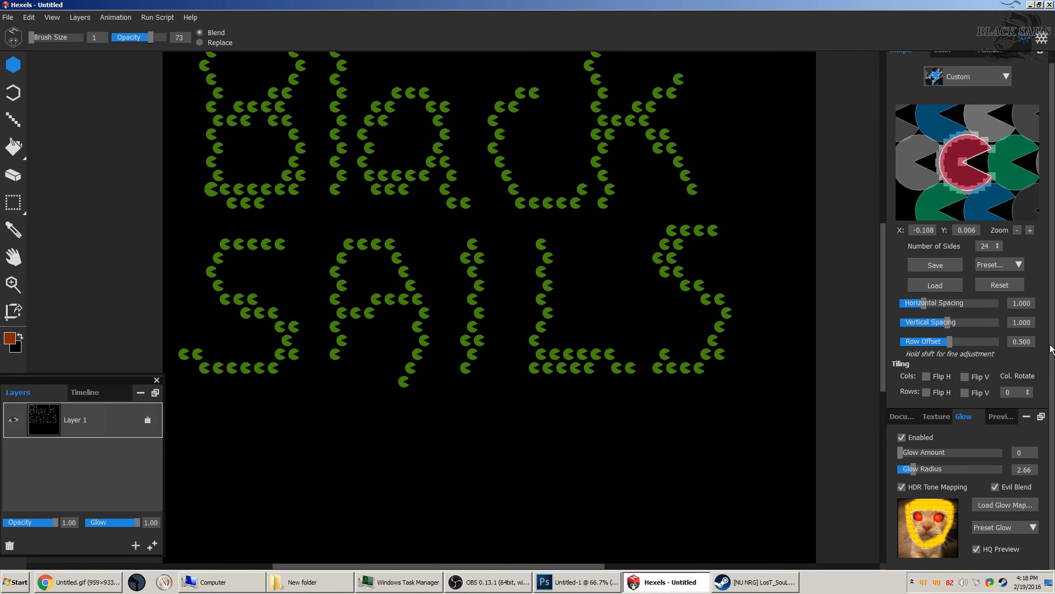
Disable Evil Blend and set Glow Amount to 100 and Glow Radius to 1.76 for the lettering.
{"action": "scroll", "coordinate": [1051, 263], "scroll_direction": "up", "scroll_amount": 1}
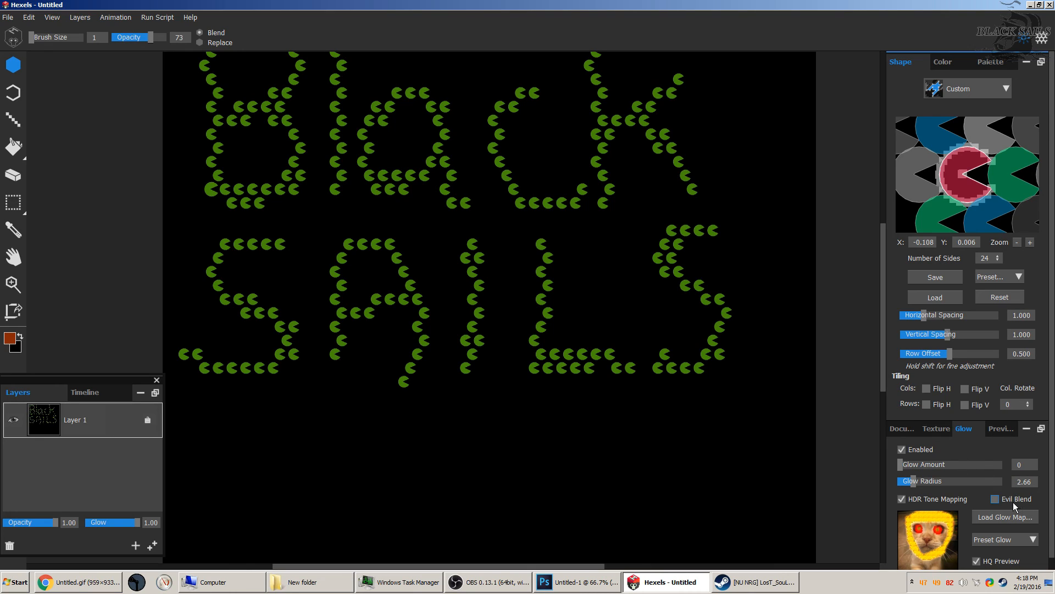
{"action": "mouse_move", "coordinate": [915, 483]}
{"action": "left_mouse_down"}
{"action": "mouse_move", "coordinate": [921, 466]}
{"action": "mouse_move", "coordinate": [972, 471]}
{"action": "mouse_move", "coordinate": [902, 482]}
{"action": "mouse_move", "coordinate": [1003, 465]}
{"action": "mouse_move", "coordinate": [909, 481]}
{"action": "left_mouse_up"}
{"action": "scroll", "coordinate": [701, 433], "scroll_direction": "up", "scroll_amount": 3}
{"action": "scroll", "coordinate": [702, 431], "scroll_direction": "down", "scroll_amount": 3}
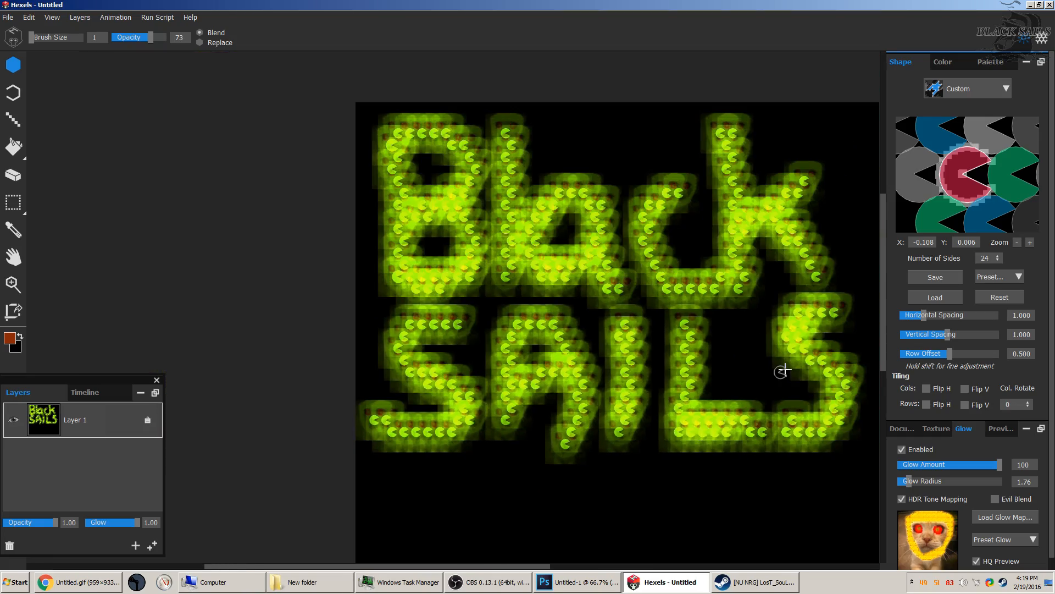
{"action": "scroll", "coordinate": [780, 370], "scroll_direction": "up", "scroll_amount": 3}
{"action": "scroll", "coordinate": [780, 375], "scroll_direction": "down", "scroll_amount": 2}
{"action": "scroll", "coordinate": [1021, 479], "scroll_direction": "down", "scroll_amount": 1}
{"action": "left_click_drag", "start_coordinate": [908, 470], "coordinate": [907, 472]}
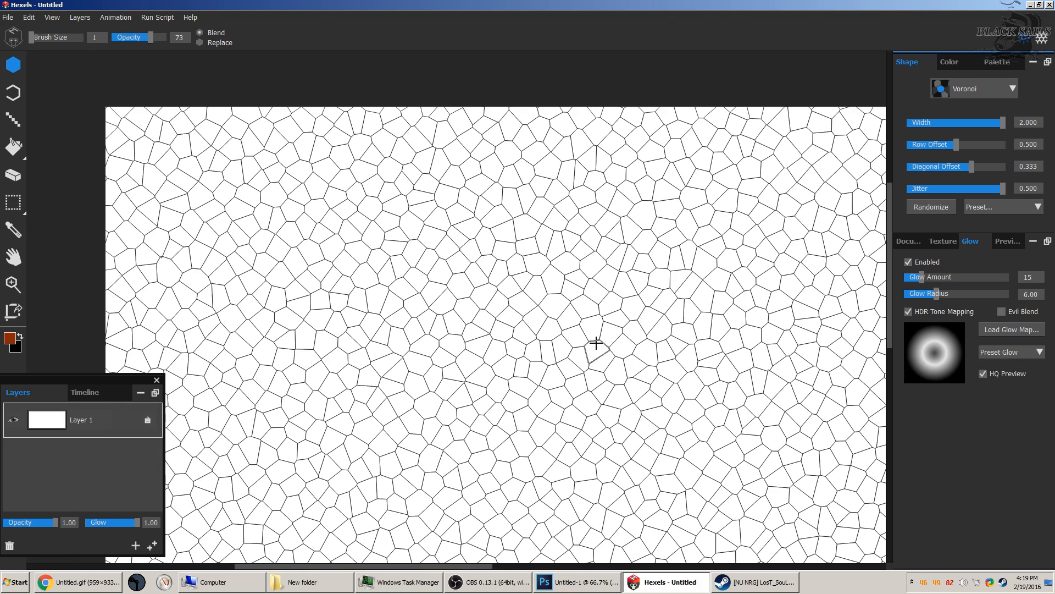
Paint a figure eight of striped brown cells near the upper-left corner of a new Voronoi document.
{"action": "mouse_move", "coordinate": [183, 143]}
{"action": "left_mouse_down"}
{"action": "mouse_move", "coordinate": [188, 299]}
{"action": "mouse_move", "coordinate": [201, 136]}
{"action": "mouse_move", "coordinate": [266, 212]}
{"action": "mouse_move", "coordinate": [254, 227]}
{"action": "mouse_move", "coordinate": [253, 314]}
{"action": "mouse_move", "coordinate": [233, 297]}
{"action": "mouse_move", "coordinate": [336, 299]}
{"action": "left_mouse_up"}
{"action": "scroll", "coordinate": [284, 268], "scroll_direction": "left", "scroll_amount": 3}
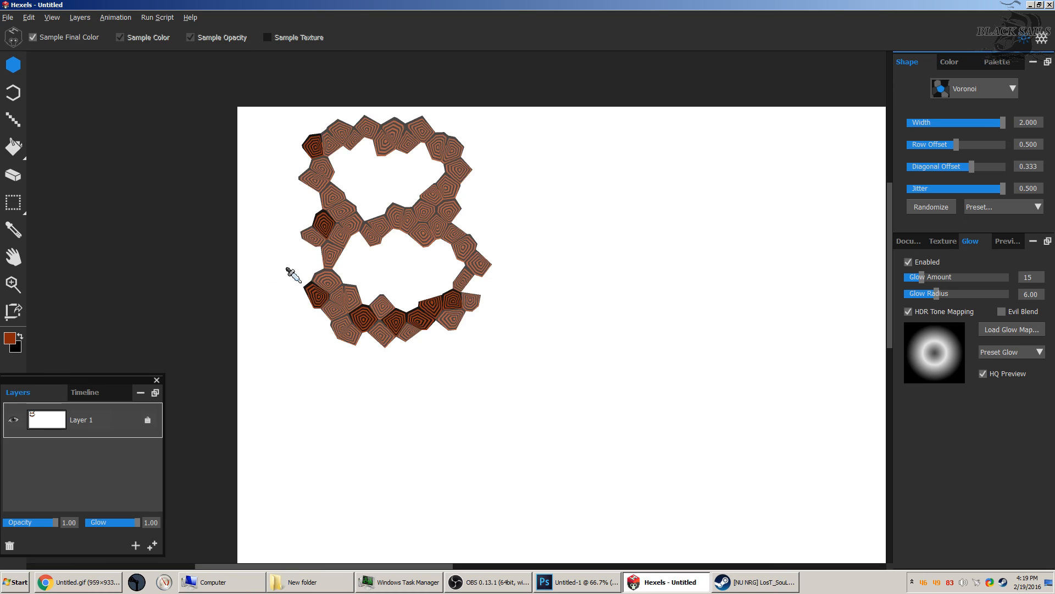
{"action": "scroll", "coordinate": [324, 262], "scroll_direction": "right", "scroll_amount": 2}
{"action": "scroll", "coordinate": [262, 283], "scroll_direction": "up", "scroll_amount": 4}
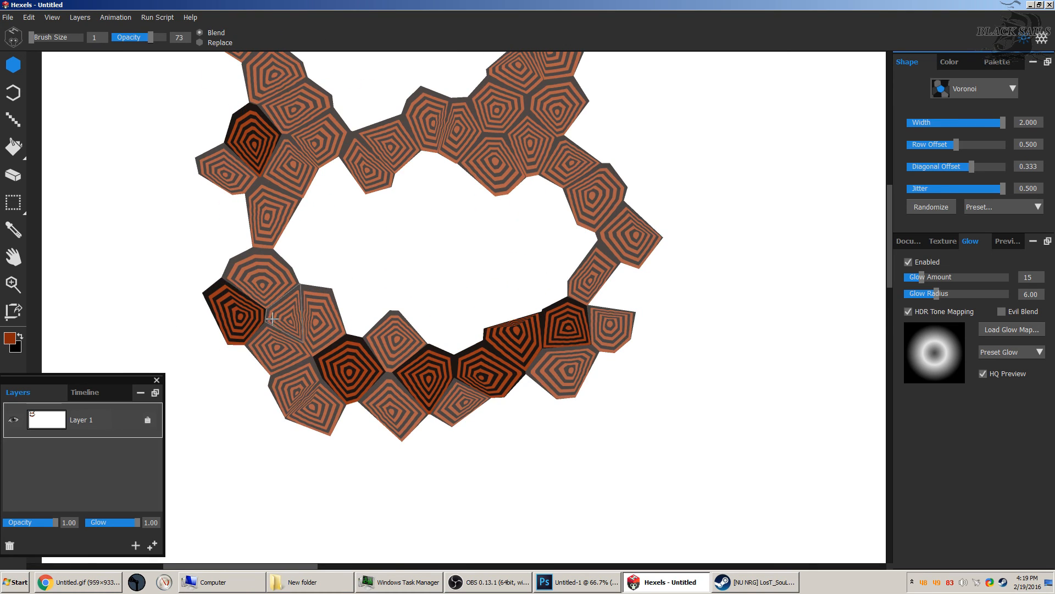
Thicken the figure eight's lower loop with extra cells on both sides and darken one cell on its right edge.
{"action": "left_click", "coordinate": [201, 257]}
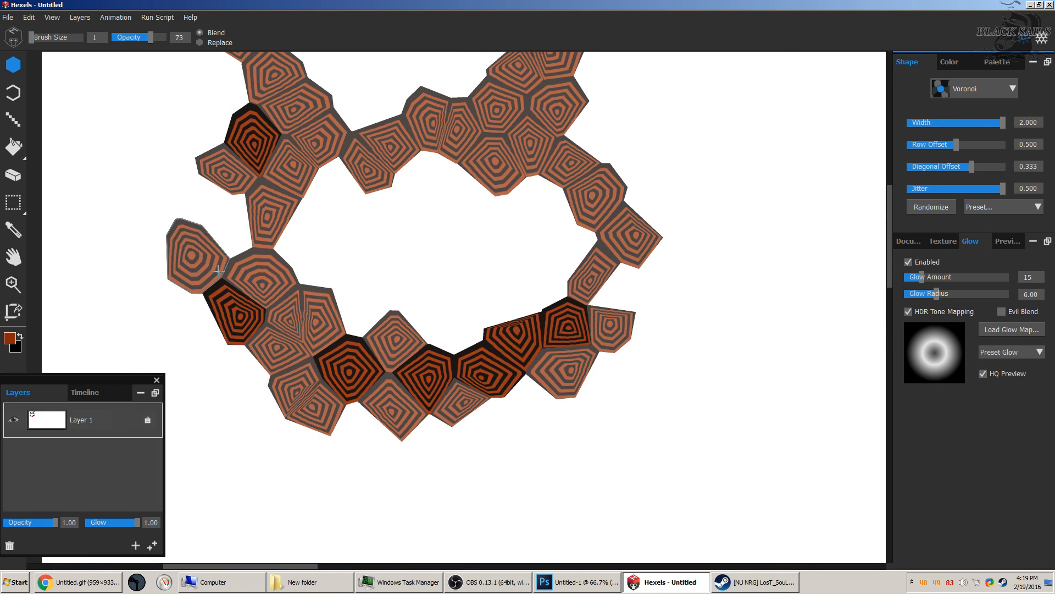
{"action": "left_click", "coordinate": [233, 228]}
{"action": "scroll", "coordinate": [262, 251], "scroll_direction": "left", "scroll_amount": 2}
{"action": "left_click", "coordinate": [659, 229]}
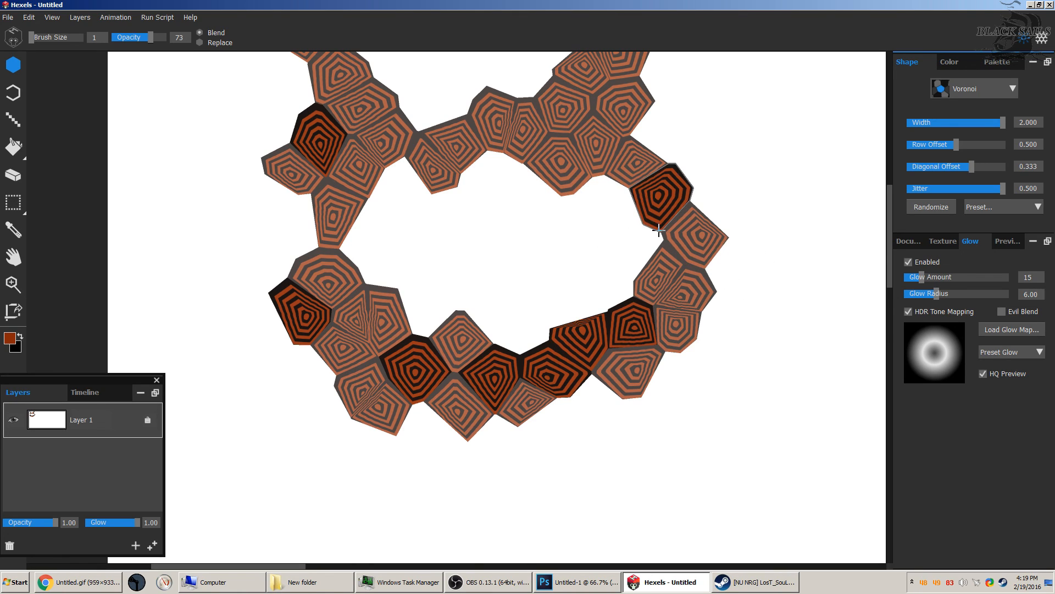
{"action": "left_click", "coordinate": [610, 209]}
{"action": "mouse_move", "coordinate": [304, 204]}
{"action": "left_mouse_down"}
{"action": "mouse_move", "coordinate": [288, 236]}
{"action": "mouse_move", "coordinate": [259, 231]}
{"action": "mouse_move", "coordinate": [275, 99]}
{"action": "mouse_move", "coordinate": [231, 182]}
{"action": "left_mouse_up"}
{"action": "key", "text": "alt"}
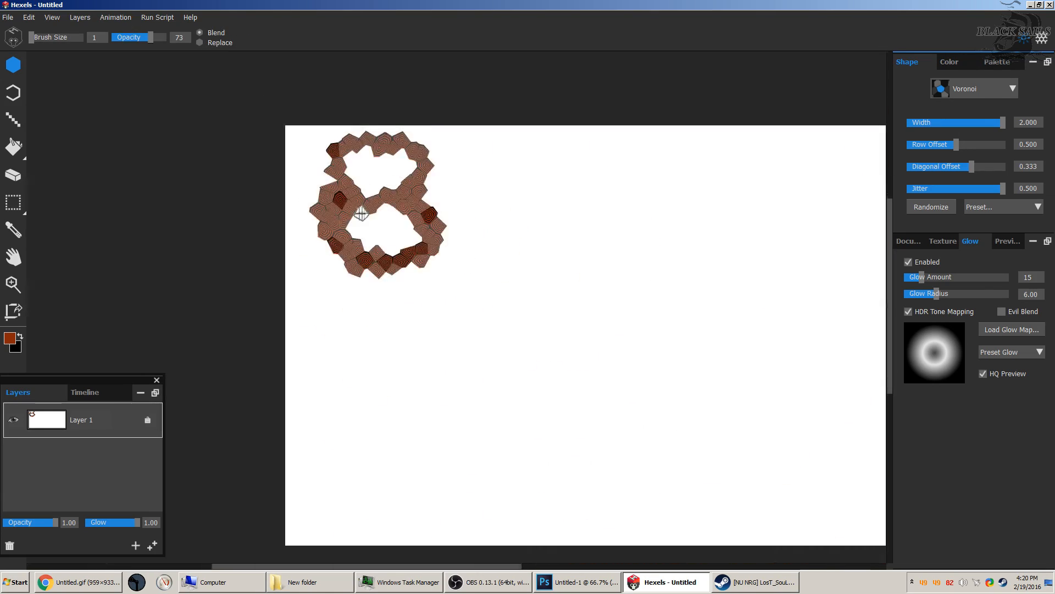
Fill the figure eight's openings with striped cells and darken the cells along its outer rim.
{"action": "mouse_move", "coordinate": [385, 220]}
{"action": "left_mouse_down"}
{"action": "mouse_move", "coordinate": [412, 263]}
{"action": "mouse_move", "coordinate": [483, 297]}
{"action": "left_mouse_up"}
{"action": "scroll", "coordinate": [379, 248], "scroll_direction": "up", "scroll_amount": 2}
{"action": "mouse_move", "coordinate": [379, 248]}
{"action": "left_mouse_down"}
{"action": "mouse_move", "coordinate": [347, 256]}
{"action": "mouse_move", "coordinate": [471, 275]}
{"action": "mouse_move", "coordinate": [434, 343]}
{"action": "mouse_move", "coordinate": [532, 223]}
{"action": "mouse_move", "coordinate": [239, 302]}
{"action": "mouse_move", "coordinate": [244, 203]}
{"action": "mouse_move", "coordinate": [245, 466]}
{"action": "left_mouse_up"}
{"action": "scroll", "coordinate": [245, 465], "scroll_direction": "down", "scroll_amount": 3}
{"action": "mouse_move", "coordinate": [311, 341]}
{"action": "left_mouse_down"}
{"action": "mouse_move", "coordinate": [382, 379]}
{"action": "mouse_move", "coordinate": [562, 331]}
{"action": "mouse_move", "coordinate": [584, 270]}
{"action": "mouse_move", "coordinate": [578, 113]}
{"action": "left_mouse_up"}
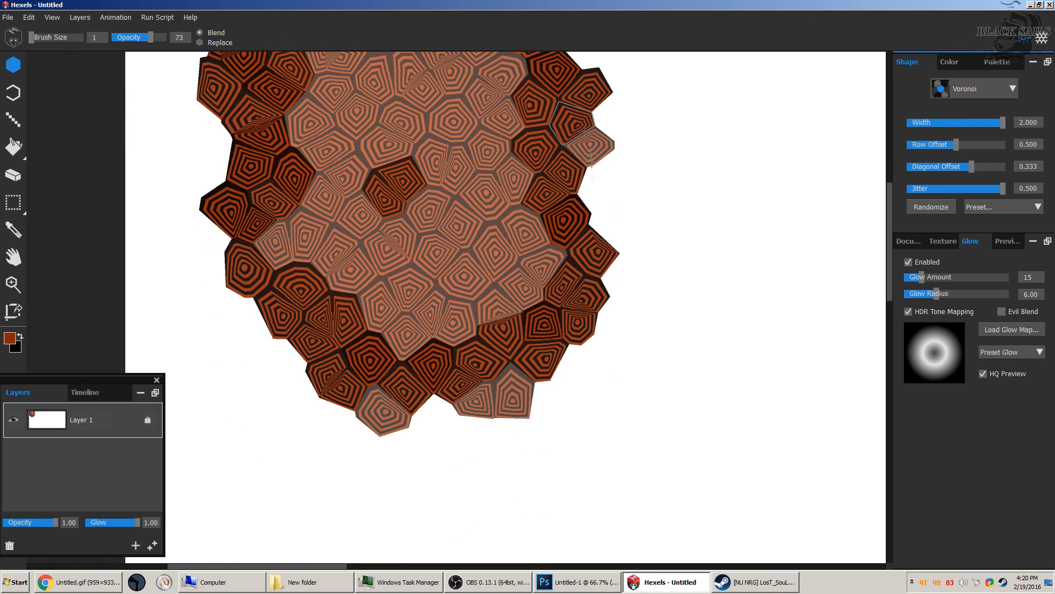
{"action": "scroll", "coordinate": [578, 112], "scroll_direction": "up", "scroll_amount": 2}
Darken single cells for two eyes and a curved band of cells for the mouth to form a face.
{"action": "left_click_drag", "start_coordinate": [583, 165], "coordinate": [550, 252]}
{"action": "left_click", "coordinate": [357, 250]}
{"action": "left_click", "coordinate": [451, 252]}
{"action": "mouse_move", "coordinate": [375, 409]}
{"action": "left_mouse_down"}
{"action": "mouse_move", "coordinate": [480, 395]}
{"action": "mouse_move", "coordinate": [333, 398]}
{"action": "mouse_move", "coordinate": [331, 442]}
{"action": "mouse_move", "coordinate": [295, 383]}
{"action": "left_mouse_up"}
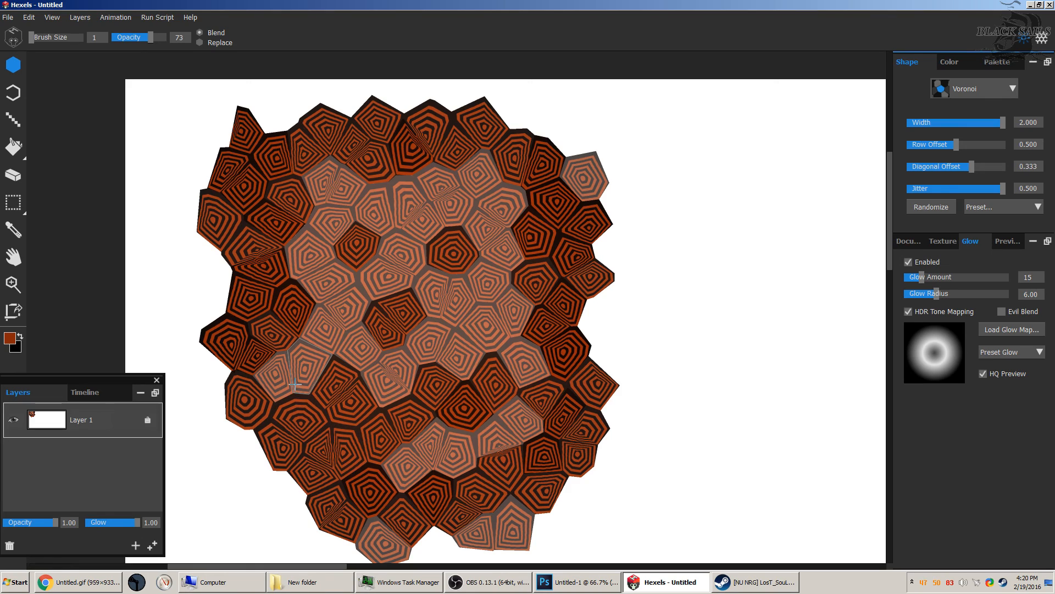
Color a few cell edges on the face's forehead and left cheek with the outline tool.
{"action": "left_click", "coordinate": [13, 92]}
{"action": "mouse_move", "coordinate": [334, 319]}
{"action": "left_mouse_down"}
{"action": "mouse_move", "coordinate": [329, 344]}
{"action": "mouse_move", "coordinate": [317, 347]}
{"action": "mouse_move", "coordinate": [336, 308]}
{"action": "mouse_move", "coordinate": [360, 294]}
{"action": "left_mouse_up"}
{"action": "mouse_move", "coordinate": [422, 199]}
{"action": "left_mouse_down"}
{"action": "mouse_move", "coordinate": [401, 254]}
{"action": "mouse_move", "coordinate": [337, 239]}
{"action": "mouse_move", "coordinate": [337, 205]}
{"action": "mouse_move", "coordinate": [383, 205]}
{"action": "left_mouse_up"}
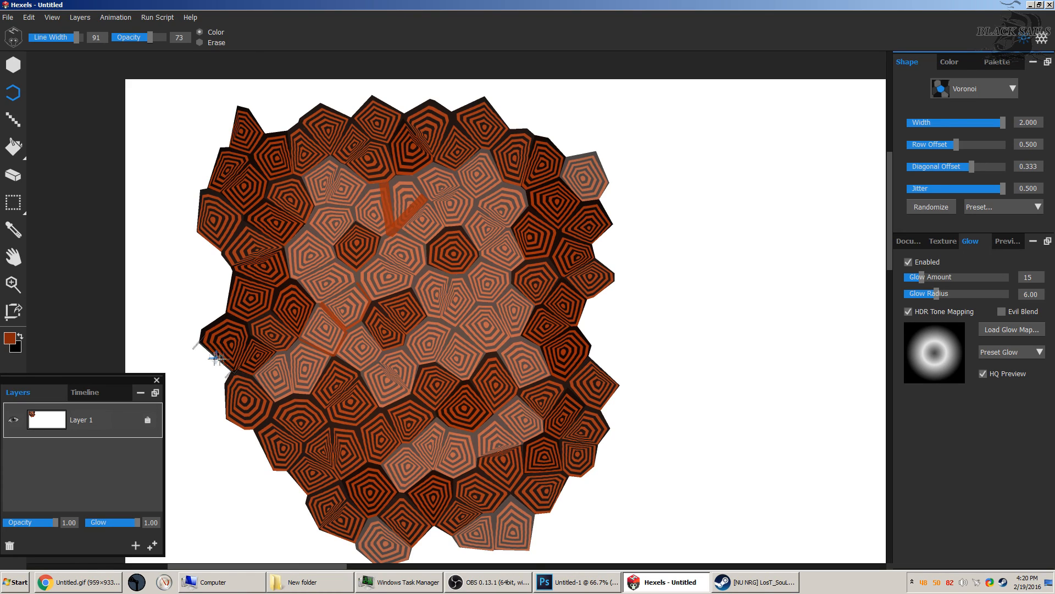
Discard the Voronoi drawing for a new halftone pixel document and paint an upward-pointing arrow of orange squares.
{"action": "left_click", "coordinate": [28, 17]}
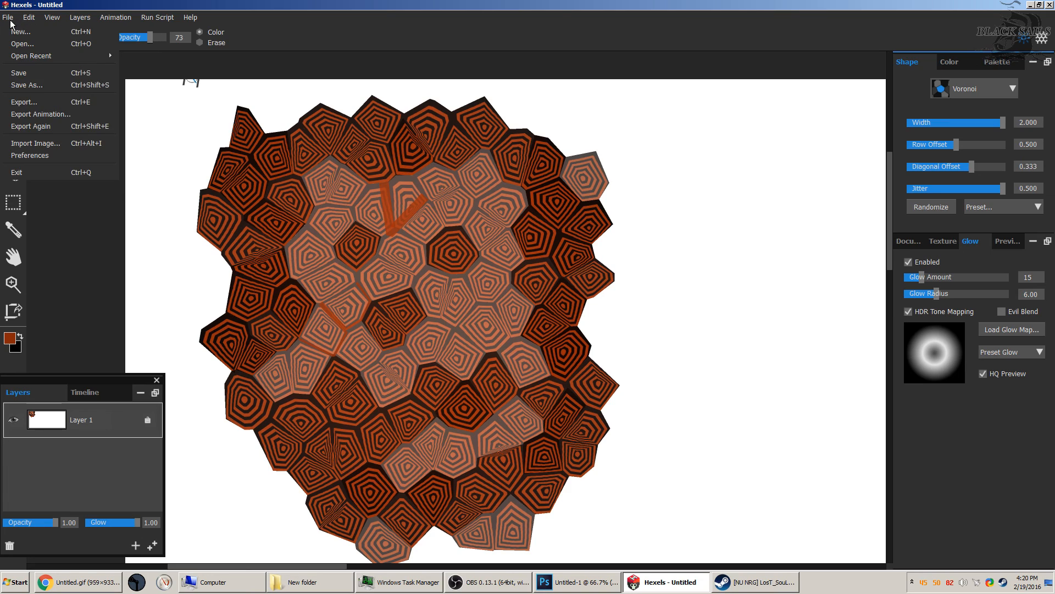
{"action": "left_click", "coordinate": [16, 27]}
{"action": "left_click", "coordinate": [516, 301]}
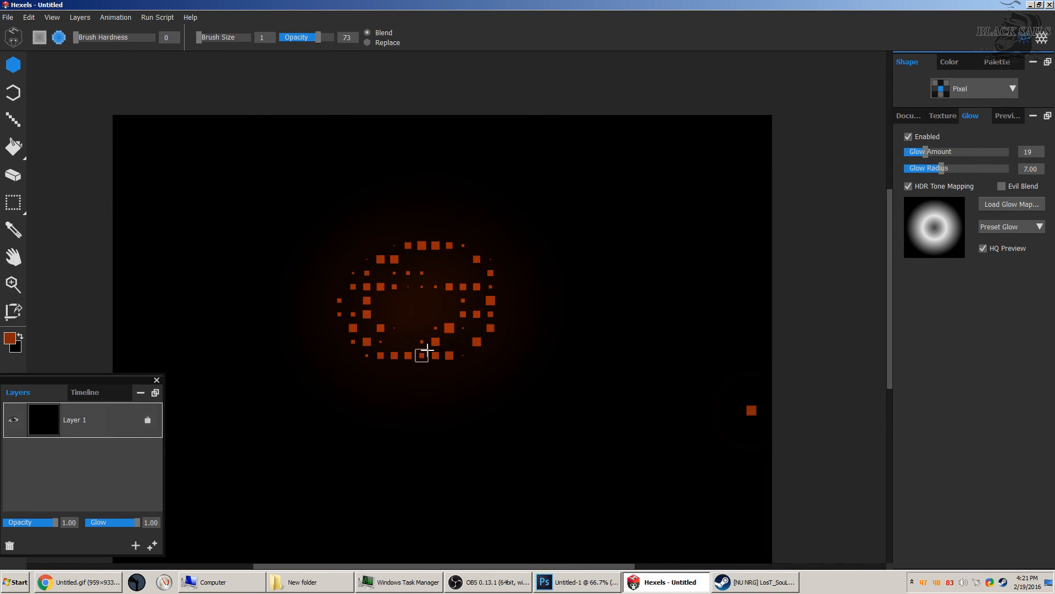
{"action": "mouse_move", "coordinate": [427, 350]}
{"action": "left_mouse_down"}
{"action": "mouse_move", "coordinate": [438, 312]}
{"action": "mouse_move", "coordinate": [367, 299]}
{"action": "mouse_move", "coordinate": [436, 325]}
{"action": "mouse_move", "coordinate": [403, 377]}
{"action": "left_mouse_up"}
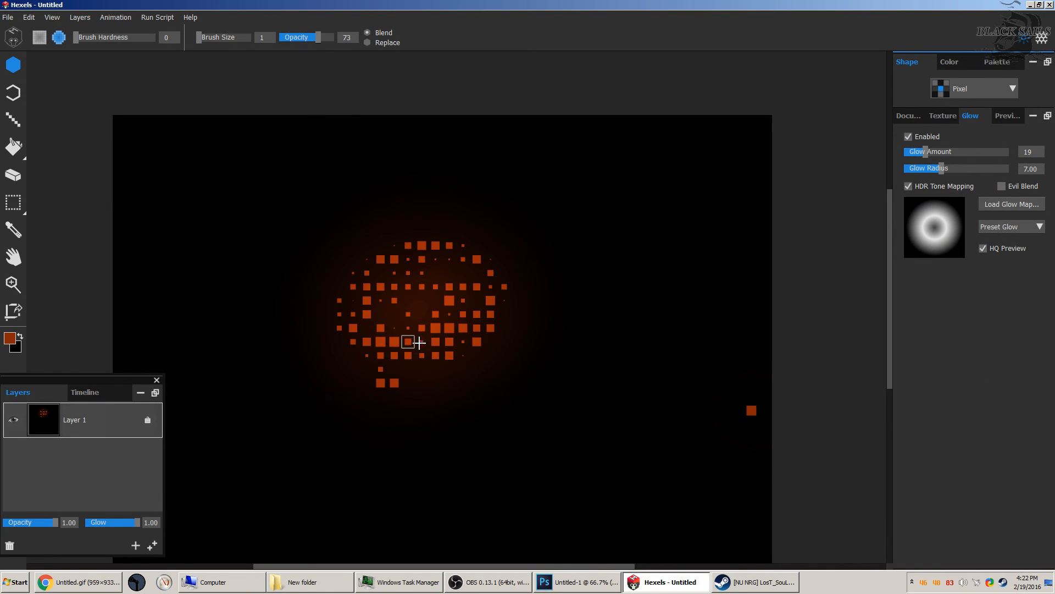
{"action": "mouse_move", "coordinate": [421, 380]}
{"action": "left_mouse_down"}
{"action": "mouse_move", "coordinate": [388, 240]}
{"action": "mouse_move", "coordinate": [423, 221]}
{"action": "mouse_move", "coordinate": [447, 231]}
{"action": "mouse_move", "coordinate": [444, 216]}
{"action": "mouse_move", "coordinate": [414, 212]}
{"action": "mouse_move", "coordinate": [414, 196]}
{"action": "mouse_move", "coordinate": [450, 309]}
{"action": "mouse_move", "coordinate": [436, 352]}
{"action": "mouse_move", "coordinate": [468, 382]}
{"action": "mouse_move", "coordinate": [379, 407]}
{"action": "mouse_move", "coordinate": [463, 409]}
{"action": "mouse_move", "coordinate": [491, 308]}
{"action": "mouse_move", "coordinate": [517, 312]}
{"action": "mouse_move", "coordinate": [494, 300]}
{"action": "mouse_move", "coordinate": [308, 338]}
{"action": "mouse_move", "coordinate": [517, 316]}
{"action": "mouse_move", "coordinate": [510, 336]}
{"action": "mouse_move", "coordinate": [532, 333]}
{"action": "mouse_move", "coordinate": [518, 306]}
{"action": "mouse_move", "coordinate": [327, 306]}
{"action": "mouse_move", "coordinate": [419, 180]}
{"action": "mouse_move", "coordinate": [428, 277]}
{"action": "mouse_move", "coordinate": [335, 347]}
{"action": "mouse_move", "coordinate": [518, 347]}
{"action": "mouse_move", "coordinate": [528, 328]}
{"action": "mouse_move", "coordinate": [476, 247]}
{"action": "mouse_move", "coordinate": [457, 265]}
{"action": "mouse_move", "coordinate": [481, 255]}
{"action": "mouse_move", "coordinate": [451, 217]}
{"action": "mouse_move", "coordinate": [518, 337]}
{"action": "mouse_move", "coordinate": [546, 339]}
{"action": "left_mouse_up"}
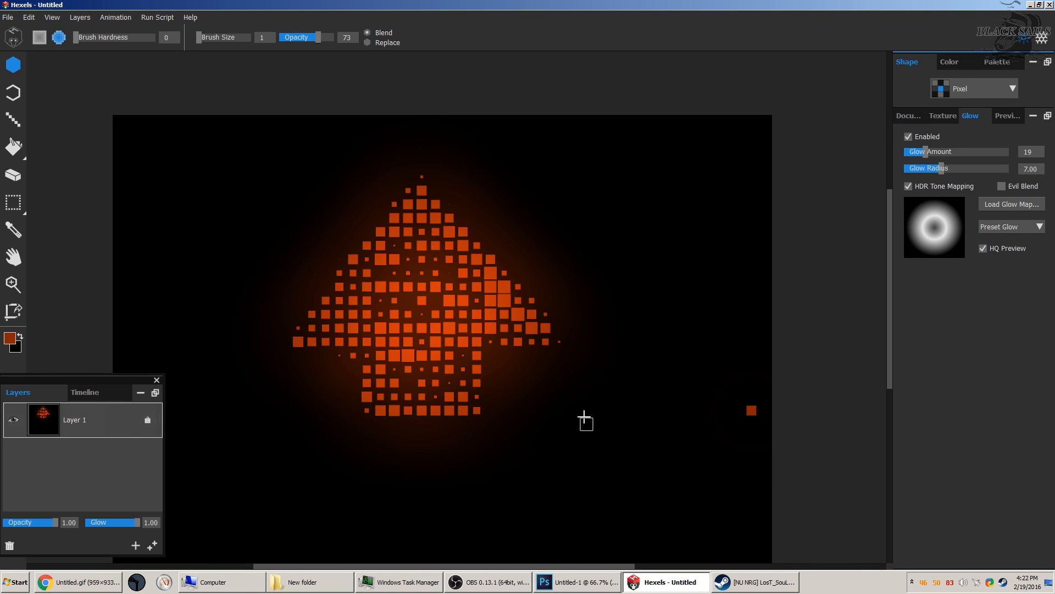
Write the letters "BLA" in orange squares below and to the left of the arrow.
{"action": "scroll", "coordinate": [369, 395], "scroll_direction": "down", "scroll_amount": 3}
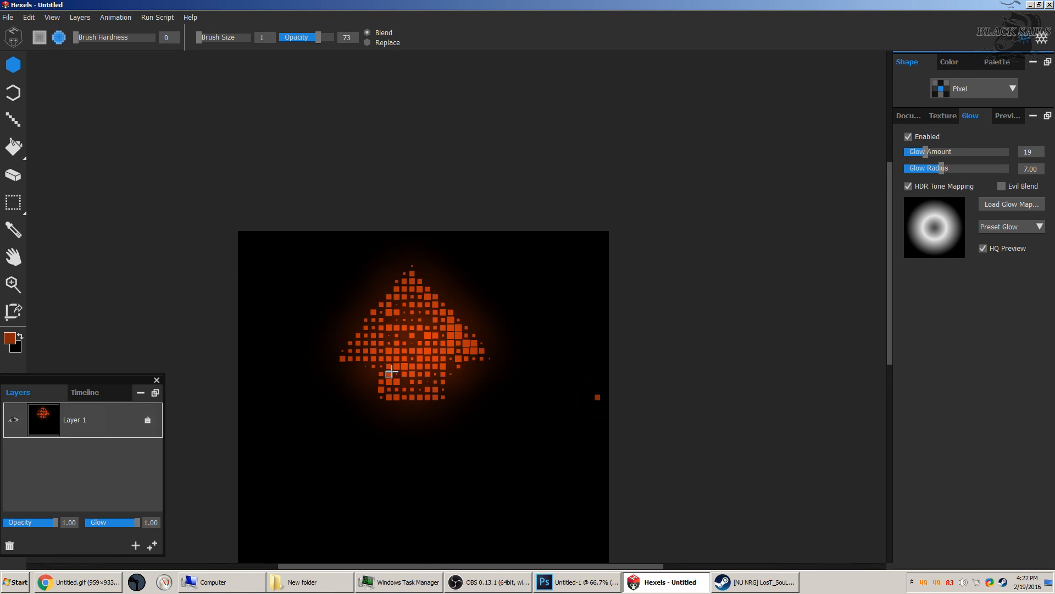
{"action": "scroll", "coordinate": [400, 454], "scroll_direction": "up", "scroll_amount": 5}
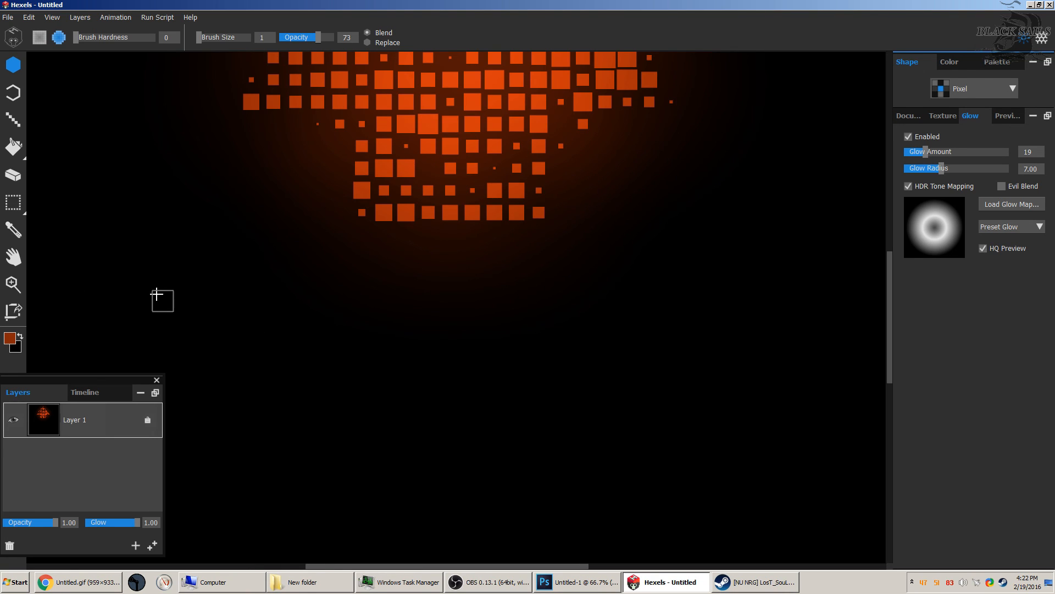
{"action": "scroll", "coordinate": [228, 322], "scroll_direction": "down", "scroll_amount": 2}
{"action": "scroll", "coordinate": [226, 325], "scroll_direction": "left", "scroll_amount": 3}
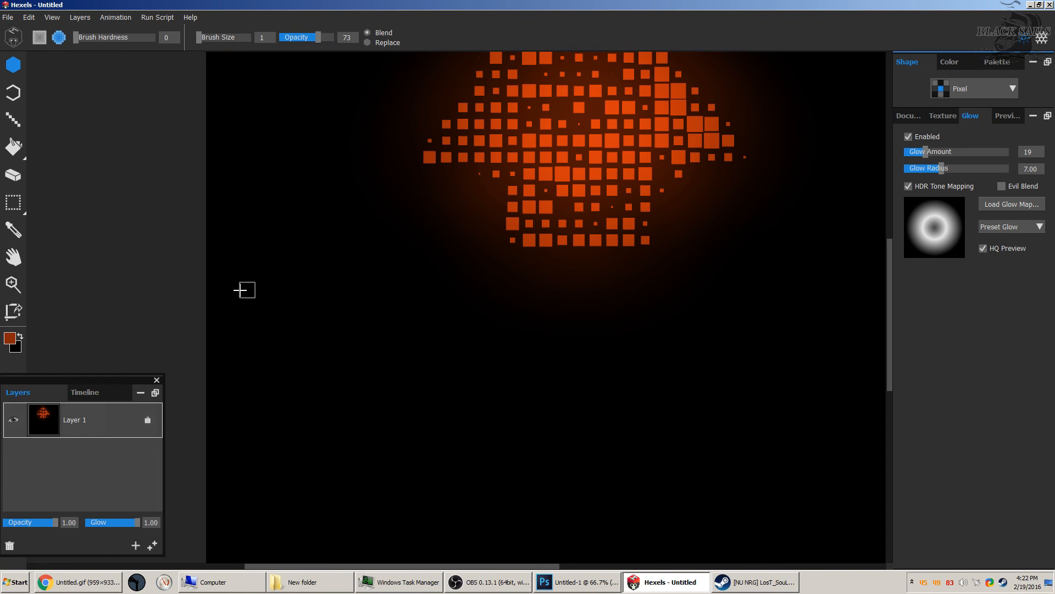
{"action": "mouse_move", "coordinate": [234, 291]}
{"action": "left_mouse_down"}
{"action": "mouse_move", "coordinate": [229, 343]}
{"action": "mouse_move", "coordinate": [248, 287]}
{"action": "mouse_move", "coordinate": [243, 340]}
{"action": "mouse_move", "coordinate": [263, 406]}
{"action": "mouse_move", "coordinate": [269, 356]}
{"action": "left_mouse_up"}
{"action": "mouse_move", "coordinate": [313, 290]}
{"action": "left_mouse_down"}
{"action": "mouse_move", "coordinate": [312, 396]}
{"action": "mouse_move", "coordinate": [352, 397]}
{"action": "mouse_move", "coordinate": [335, 405]}
{"action": "mouse_move", "coordinate": [415, 367]}
{"action": "mouse_move", "coordinate": [391, 401]}
{"action": "mouse_move", "coordinate": [434, 285]}
{"action": "mouse_move", "coordinate": [465, 401]}
{"action": "mouse_move", "coordinate": [456, 345]}
{"action": "mouse_move", "coordinate": [413, 340]}
{"action": "left_mouse_up"}
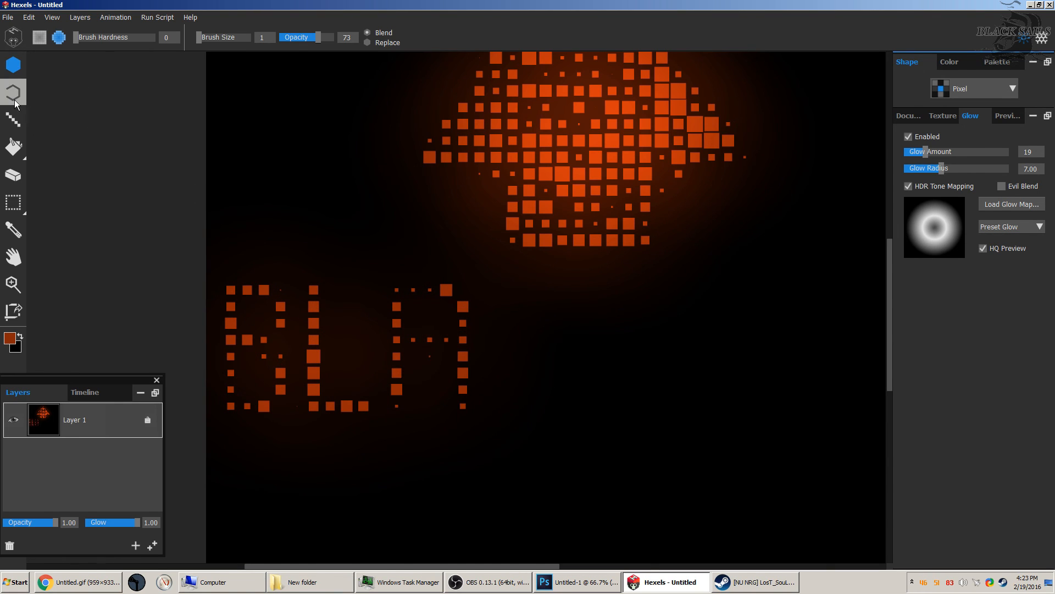
Clean up the A's top edge with the eraser and add the letters C and K to complete "BLACK".
{"action": "left_click", "coordinate": [12, 175]}
{"action": "left_click_drag", "start_coordinate": [413, 290], "coordinate": [446, 290]}
{"action": "left_click_drag", "start_coordinate": [562, 289], "coordinate": [562, 405]}
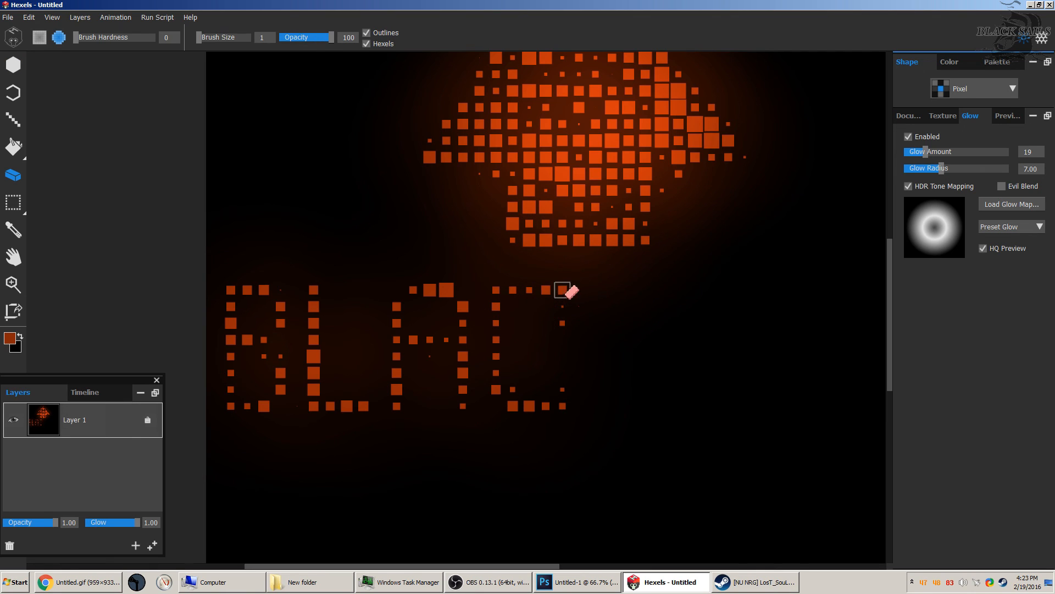
{"action": "key", "text": "b"}
{"action": "left_click_drag", "start_coordinate": [595, 290], "coordinate": [595, 406]}
{"action": "mouse_move", "coordinate": [628, 339]}
{"action": "left_mouse_down"}
{"action": "mouse_move", "coordinate": [651, 326]}
{"action": "mouse_move", "coordinate": [651, 347]}
{"action": "mouse_move", "coordinate": [641, 348]}
{"action": "mouse_move", "coordinate": [659, 395]}
{"action": "mouse_move", "coordinate": [646, 389]}
{"action": "mouse_move", "coordinate": [651, 332]}
{"action": "mouse_move", "coordinate": [662, 306]}
{"action": "left_mouse_up"}
Write "SA" beneath "BLACK" and tidy the letters by erasing stray squares.
{"action": "scroll", "coordinate": [612, 356], "scroll_direction": "down", "scroll_amount": 3}
{"action": "mouse_move", "coordinate": [297, 257]}
{"action": "left_mouse_down"}
{"action": "mouse_move", "coordinate": [238, 245]}
{"action": "mouse_move", "coordinate": [270, 304]}
{"action": "mouse_move", "coordinate": [254, 350]}
{"action": "mouse_move", "coordinate": [261, 359]}
{"action": "mouse_move", "coordinate": [256, 291]}
{"action": "mouse_move", "coordinate": [283, 257]}
{"action": "mouse_move", "coordinate": [319, 290]}
{"action": "mouse_move", "coordinate": [239, 343]}
{"action": "mouse_move", "coordinate": [346, 340]}
{"action": "mouse_move", "coordinate": [340, 248]}
{"action": "mouse_move", "coordinate": [330, 302]}
{"action": "mouse_move", "coordinate": [365, 262]}
{"action": "mouse_move", "coordinate": [378, 349]}
{"action": "mouse_move", "coordinate": [362, 246]}
{"action": "mouse_move", "coordinate": [380, 276]}
{"action": "mouse_move", "coordinate": [364, 279]}
{"action": "mouse_move", "coordinate": [380, 249]}
{"action": "mouse_move", "coordinate": [396, 292]}
{"action": "mouse_move", "coordinate": [333, 349]}
{"action": "mouse_move", "coordinate": [389, 356]}
{"action": "mouse_move", "coordinate": [332, 257]}
{"action": "mouse_move", "coordinate": [380, 257]}
{"action": "mouse_move", "coordinate": [330, 259]}
{"action": "mouse_move", "coordinate": [373, 262]}
{"action": "mouse_move", "coordinate": [354, 289]}
{"action": "mouse_move", "coordinate": [364, 290]}
{"action": "mouse_move", "coordinate": [348, 273]}
{"action": "left_mouse_up"}
{"action": "left_click", "coordinate": [12, 175]}
{"action": "key", "text": "b"}
{"action": "left_click", "coordinate": [330, 257]}
Add the letters I, with top and bottom bars, and L to the second line.
{"action": "left_click_drag", "start_coordinate": [414, 242], "coordinate": [479, 240]}
{"action": "left_click_drag", "start_coordinate": [412, 357], "coordinate": [479, 358]}
{"action": "left_click_drag", "start_coordinate": [446, 257], "coordinate": [461, 355]}
{"action": "left_click_drag", "start_coordinate": [414, 241], "coordinate": [447, 344]}
{"action": "left_click_drag", "start_coordinate": [512, 241], "coordinate": [513, 358]}
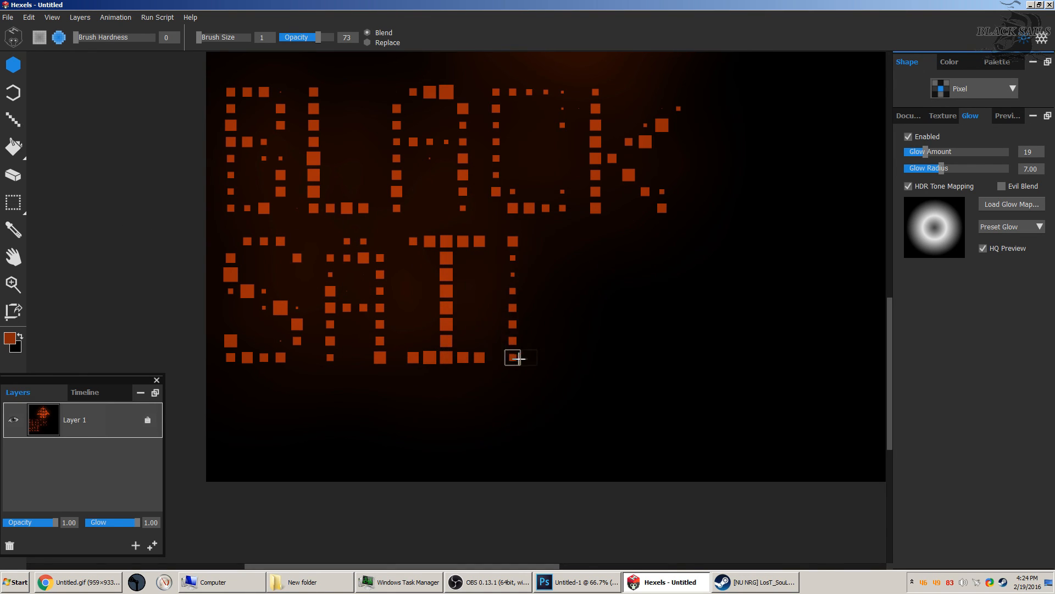
{"action": "left_click_drag", "start_coordinate": [512, 242], "coordinate": [578, 358]}
Paint the final S of "SAILS", erasing and repainting squares to refine its curve.
{"action": "mouse_move", "coordinate": [662, 240]}
{"action": "left_mouse_down"}
{"action": "mouse_move", "coordinate": [618, 264]}
{"action": "mouse_move", "coordinate": [628, 335]}
{"action": "mouse_move", "coordinate": [668, 338]}
{"action": "mouse_move", "coordinate": [641, 243]}
{"action": "mouse_move", "coordinate": [662, 289]}
{"action": "mouse_move", "coordinate": [636, 294]}
{"action": "left_mouse_up"}
{"action": "left_click", "coordinate": [644, 242]}
{"action": "key", "text": "e"}
{"action": "mouse_move", "coordinate": [649, 330]}
{"action": "left_mouse_down"}
{"action": "mouse_move", "coordinate": [672, 275]}
{"action": "mouse_move", "coordinate": [642, 275]}
{"action": "mouse_move", "coordinate": [663, 338]}
{"action": "mouse_move", "coordinate": [647, 376]}
{"action": "mouse_move", "coordinate": [608, 368]}
{"action": "mouse_move", "coordinate": [619, 340]}
{"action": "mouse_move", "coordinate": [652, 361]}
{"action": "mouse_move", "coordinate": [674, 331]}
{"action": "mouse_move", "coordinate": [677, 306]}
{"action": "left_mouse_up"}
{"action": "key", "text": "b"}
{"action": "left_click", "coordinate": [612, 291]}
{"action": "key", "text": "e"}
{"action": "left_click", "coordinate": [612, 258]}
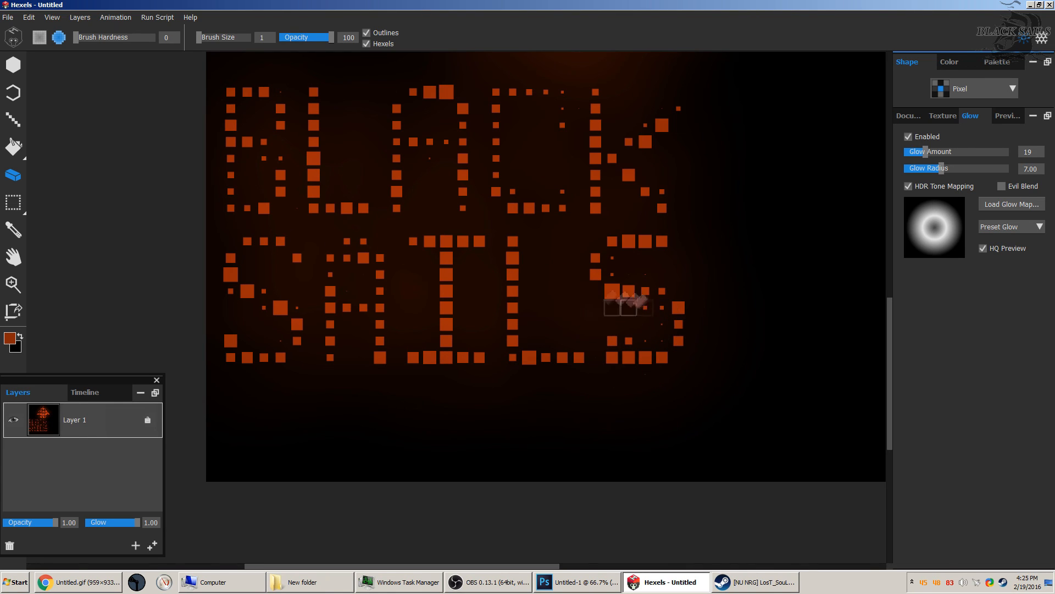
{"action": "key", "text": "b"}
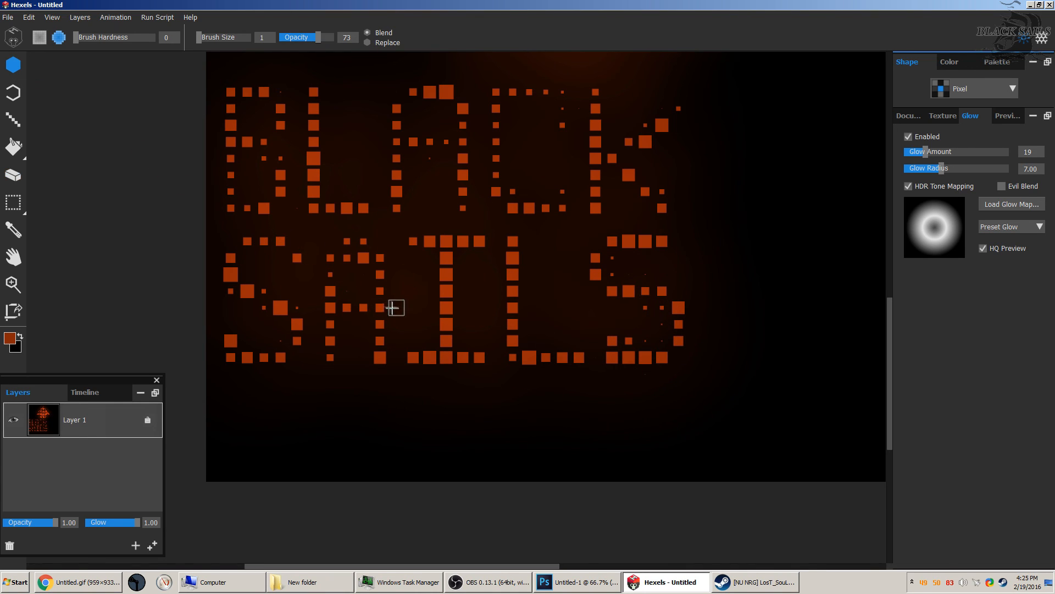
{"action": "key", "text": "e"}
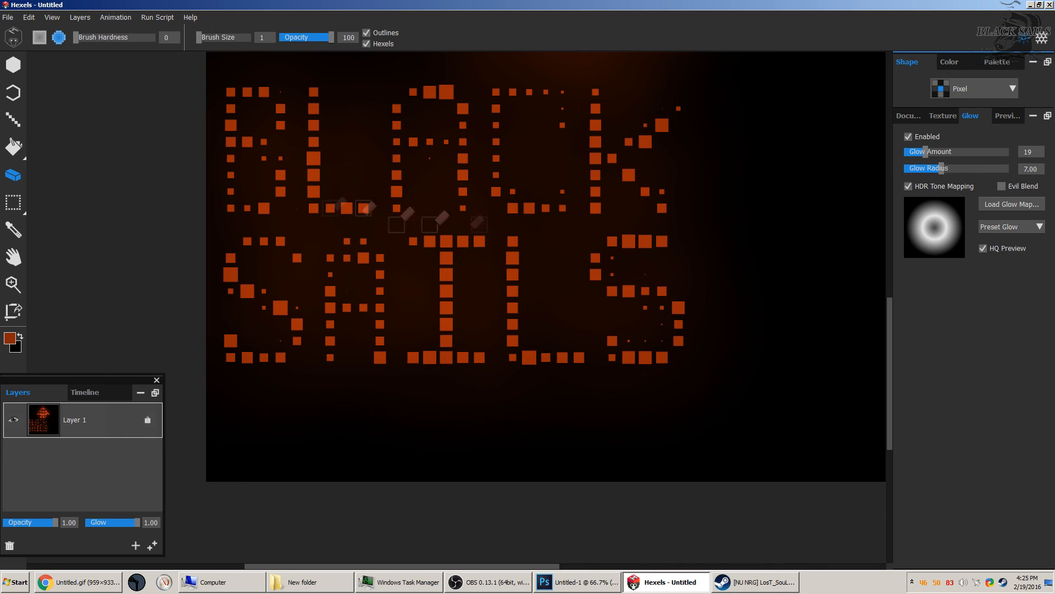
{"action": "left_click", "coordinate": [14, 64]}
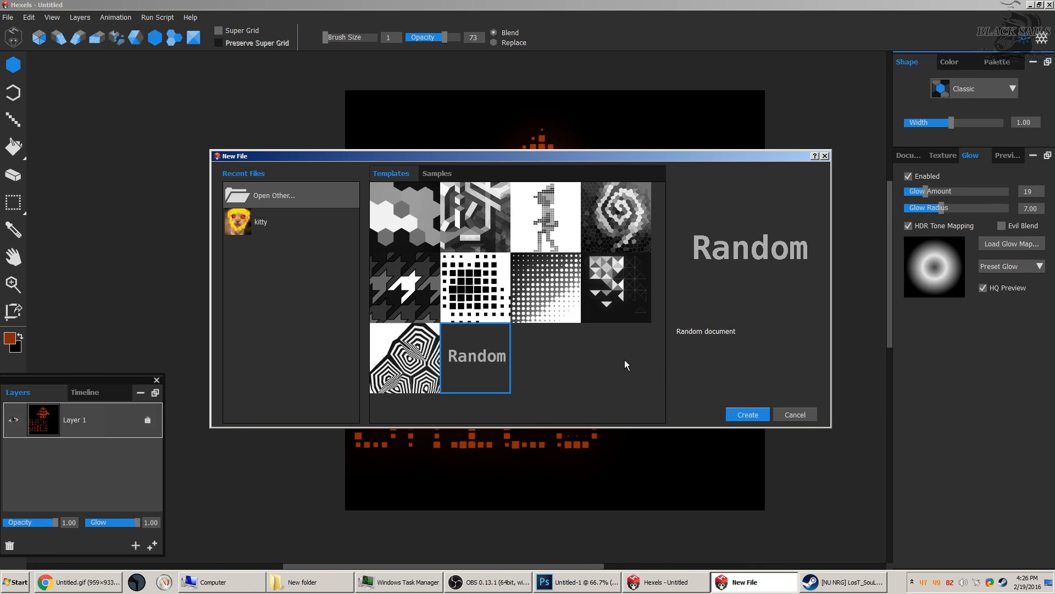
Create a document from the Random template and paint a jar-like outline of brown triangles on its Trixel grid.
{"action": "left_click", "coordinate": [746, 415]}
{"action": "left_click", "coordinate": [746, 417]}
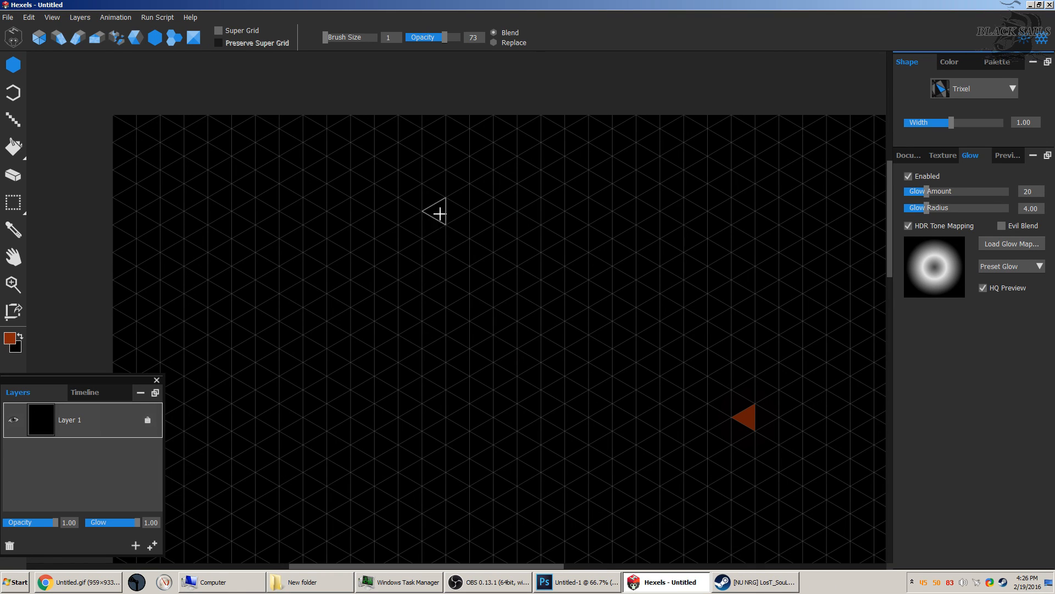
{"action": "mouse_move", "coordinate": [243, 252]}
{"action": "left_mouse_down"}
{"action": "mouse_move", "coordinate": [369, 210]}
{"action": "mouse_move", "coordinate": [562, 308]}
{"action": "mouse_move", "coordinate": [196, 264]}
{"action": "mouse_move", "coordinate": [286, 216]}
{"action": "mouse_move", "coordinate": [217, 320]}
{"action": "mouse_move", "coordinate": [250, 564]}
{"action": "left_mouse_up"}
{"action": "left_click_drag", "start_coordinate": [584, 305], "coordinate": [594, 562]}
{"action": "scroll", "coordinate": [575, 403], "scroll_direction": "down", "scroll_amount": 5}
{"action": "scroll", "coordinate": [575, 403], "scroll_direction": "up", "scroll_amount": 1}
{"action": "mouse_move", "coordinate": [252, 309]}
{"action": "left_mouse_down"}
{"action": "mouse_move", "coordinate": [273, 334]}
{"action": "mouse_move", "coordinate": [453, 332]}
{"action": "mouse_move", "coordinate": [590, 292]}
{"action": "left_mouse_up"}
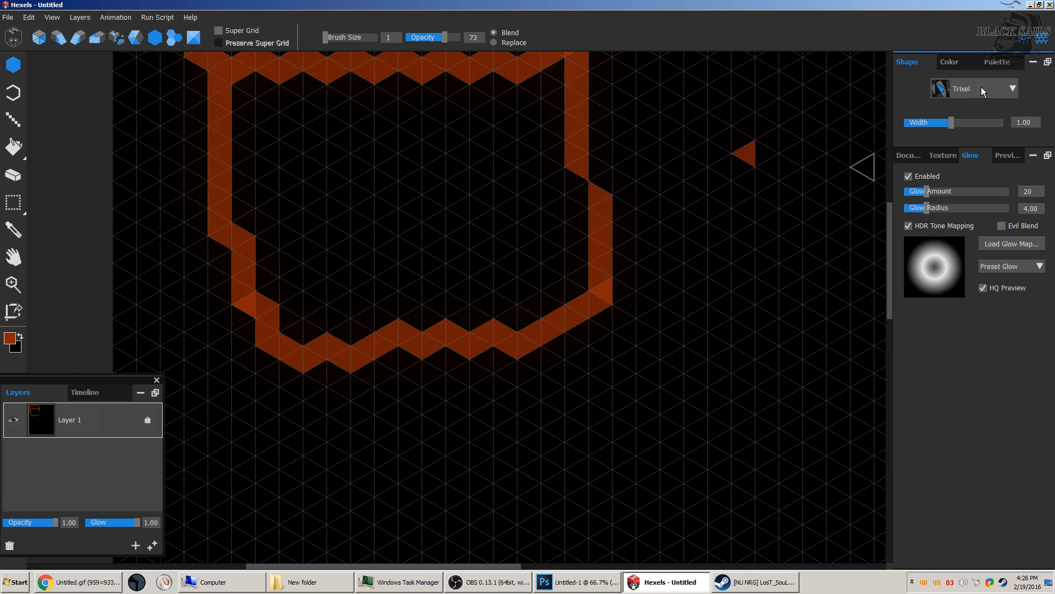
{"action": "scroll", "coordinate": [370, 187], "scroll_direction": "up", "scroll_amount": 2}
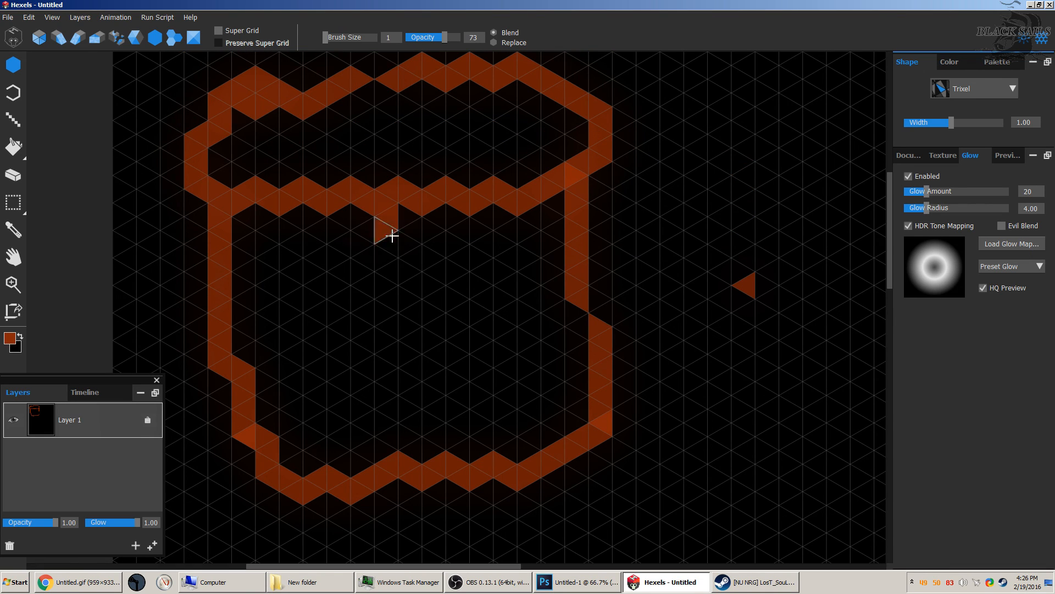
{"action": "mouse_move", "coordinate": [391, 231]}
{"action": "left_mouse_down"}
{"action": "mouse_move", "coordinate": [418, 433]}
{"action": "mouse_move", "coordinate": [434, 473]}
{"action": "left_mouse_up"}
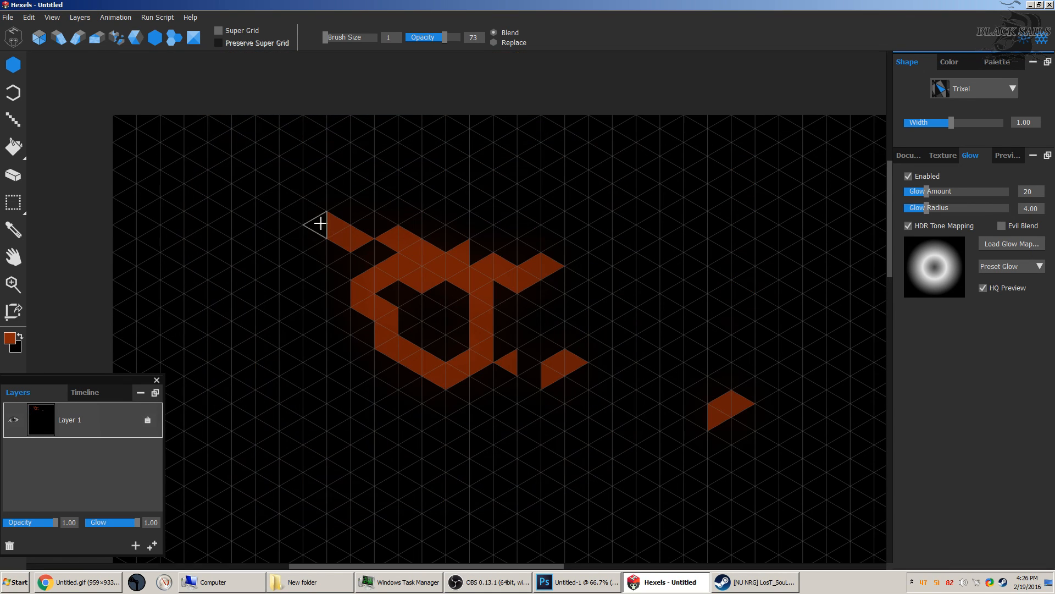
Discard the Trixel drawing and create another document from the Random template.
{"action": "left_click", "coordinate": [8, 17]}
{"action": "left_click", "coordinate": [94, 49]}
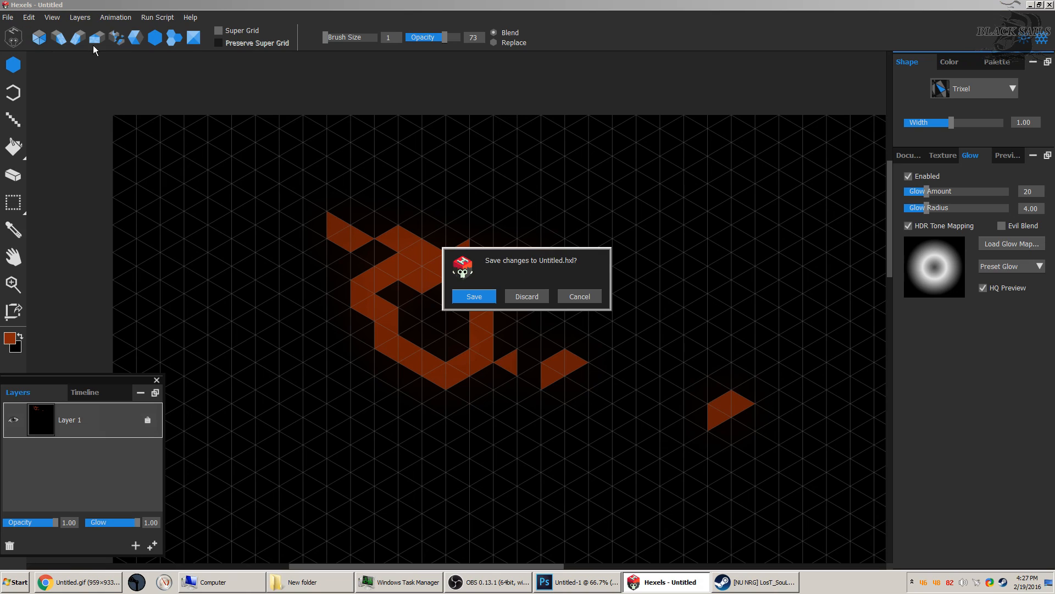
{"action": "left_click", "coordinate": [526, 297]}
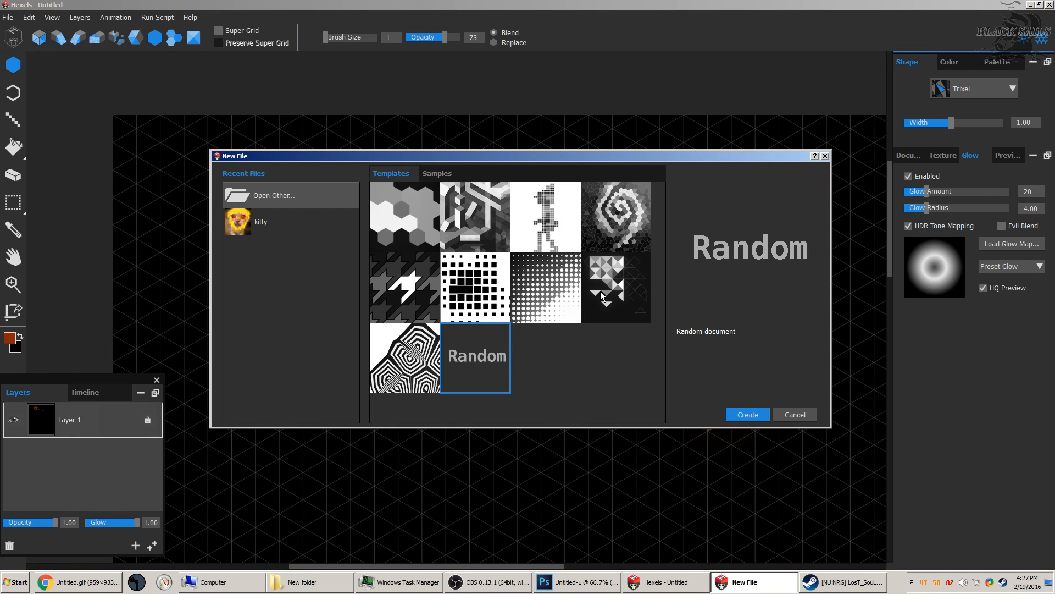
{"action": "left_click", "coordinate": [748, 414]}
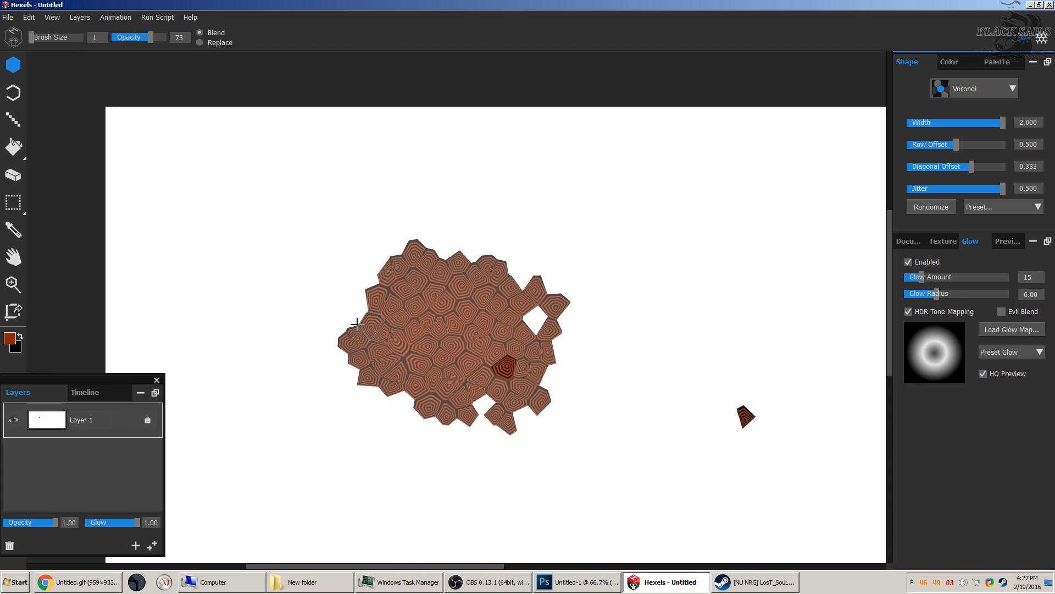
Discard the Voronoi drawing, open the Mondrian-style cube sample, and play its four-frame animation.
{"action": "left_click", "coordinate": [10, 18]}
{"action": "left_click", "coordinate": [17, 30]}
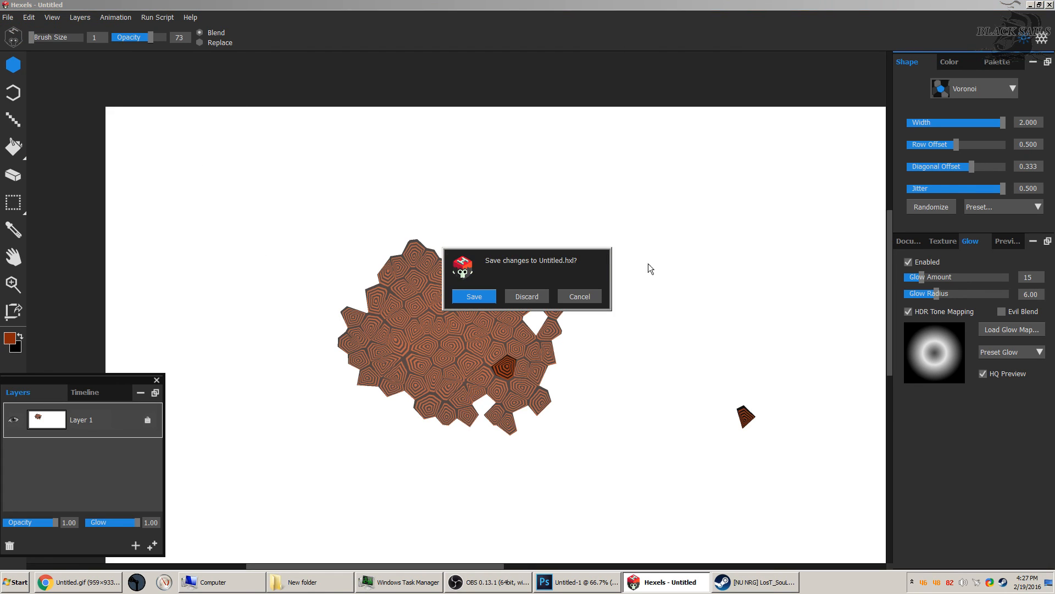
{"action": "left_click", "coordinate": [531, 297]}
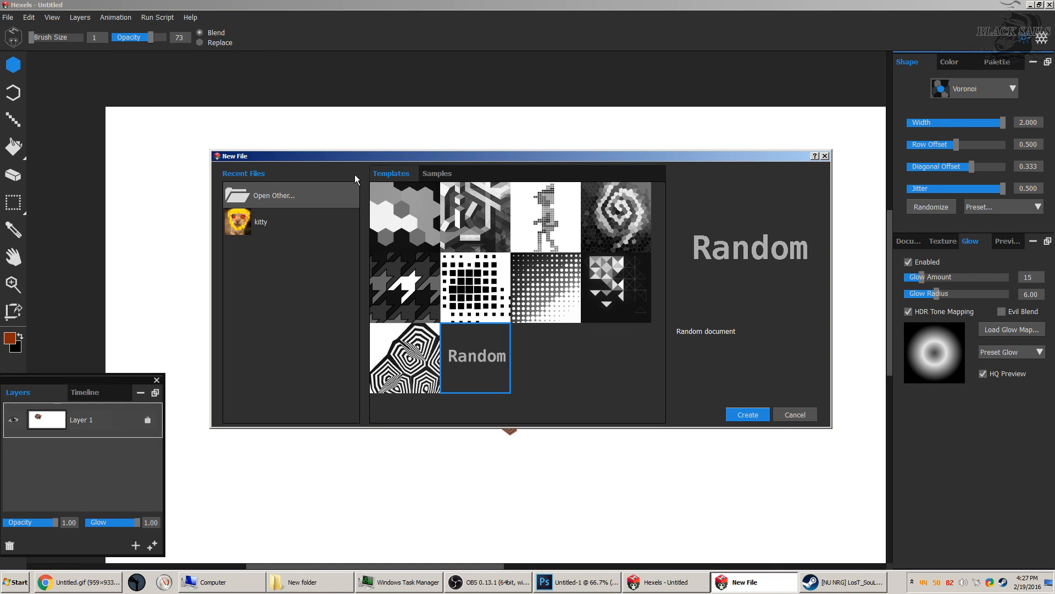
{"action": "left_click", "coordinate": [374, 218]}
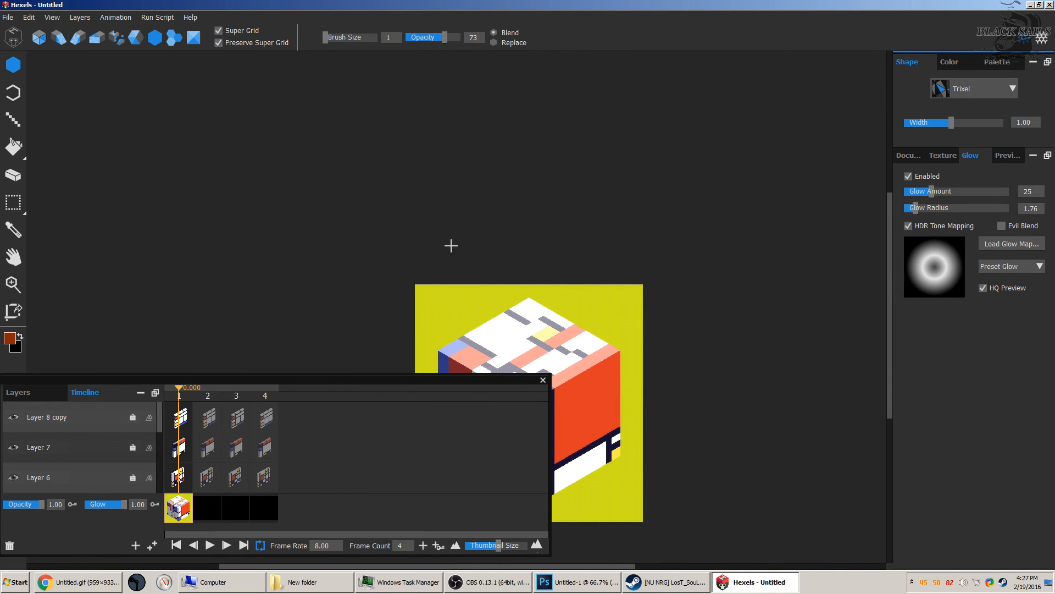
{"action": "left_click", "coordinate": [210, 547]}
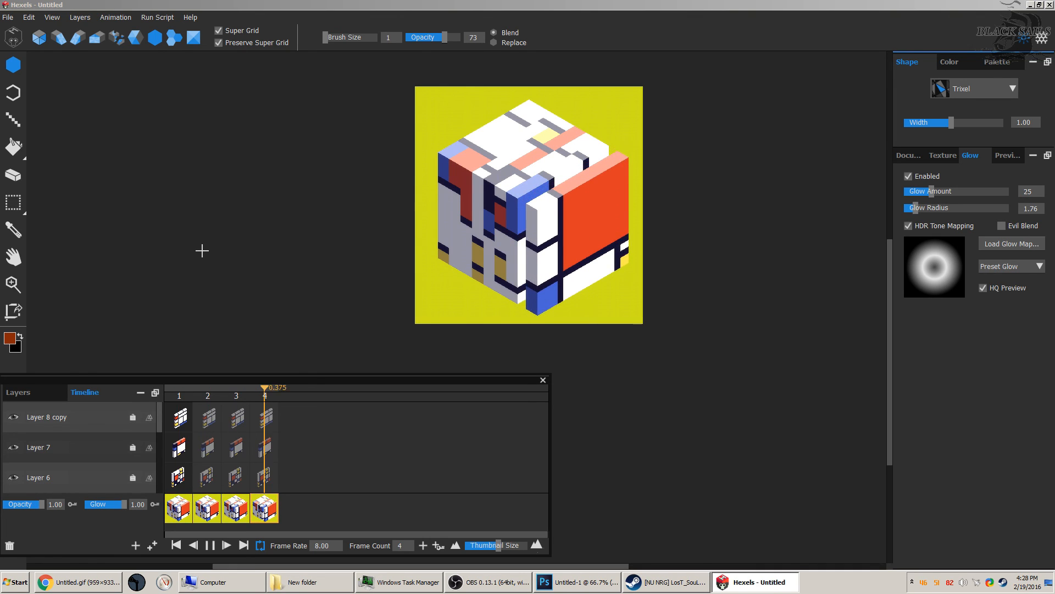
{"action": "key", "text": "space"}
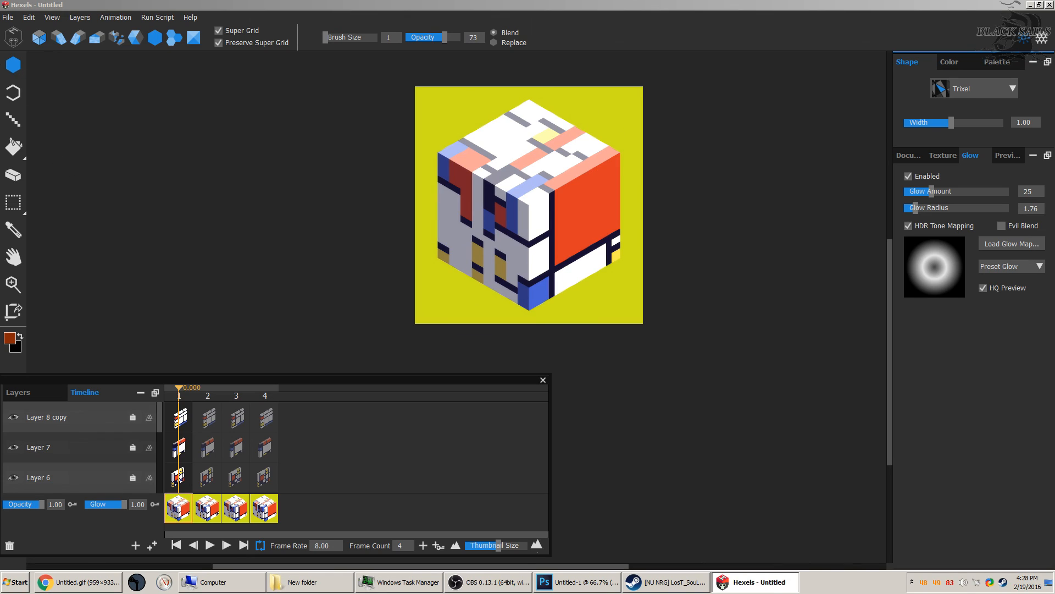
Marquee-select the cube's front corner column, try moving the selection, and undo the last change.
{"action": "left_click", "coordinate": [13, 203]}
{"action": "left_click_drag", "start_coordinate": [537, 280], "coordinate": [535, 204]}
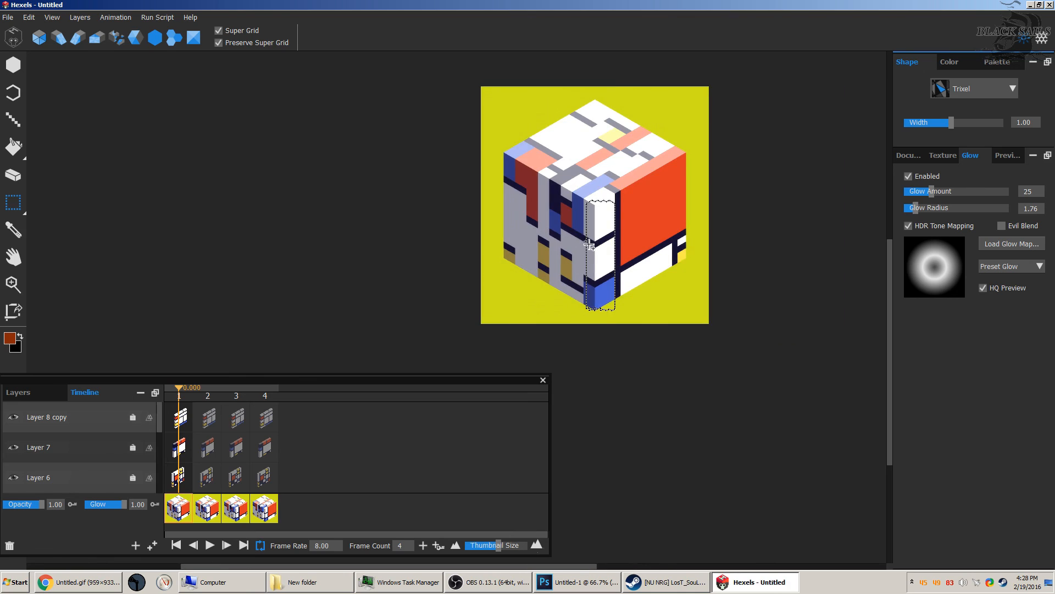
{"action": "scroll", "coordinate": [538, 223], "scroll_direction": "up", "scroll_amount": 3}
{"action": "scroll", "coordinate": [559, 200], "scroll_direction": "down", "scroll_amount": 1}
{"action": "left_click_drag", "start_coordinate": [575, 195], "coordinate": [543, 176]}
{"action": "left_click", "coordinate": [19, 205]}
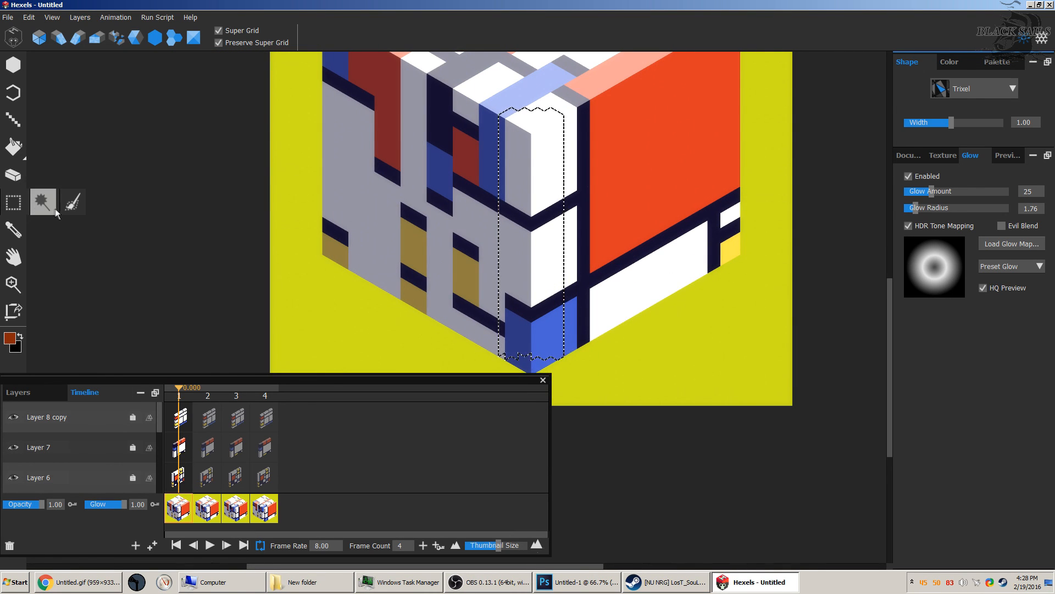
{"action": "key", "text": "ctrl+z"}
Open the layered sandwich sample, play its ten-frame animation, and look through its layers down to Layer 12.
{"action": "left_click", "coordinate": [8, 18]}
{"action": "left_click", "coordinate": [17, 31]}
{"action": "left_click", "coordinate": [437, 174]}
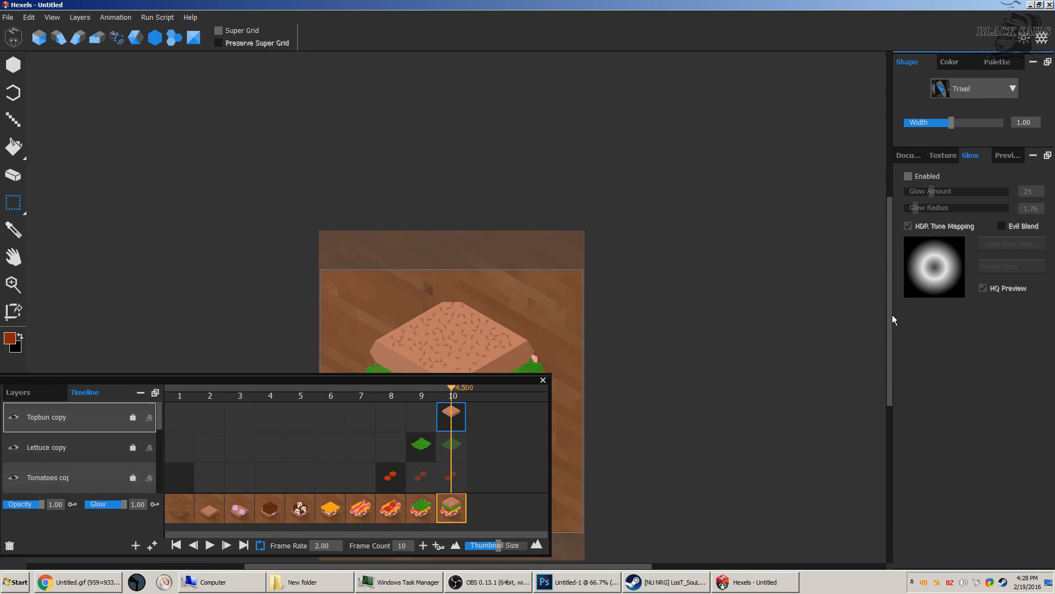
{"action": "left_click_drag", "start_coordinate": [890, 338], "coordinate": [889, 344]}
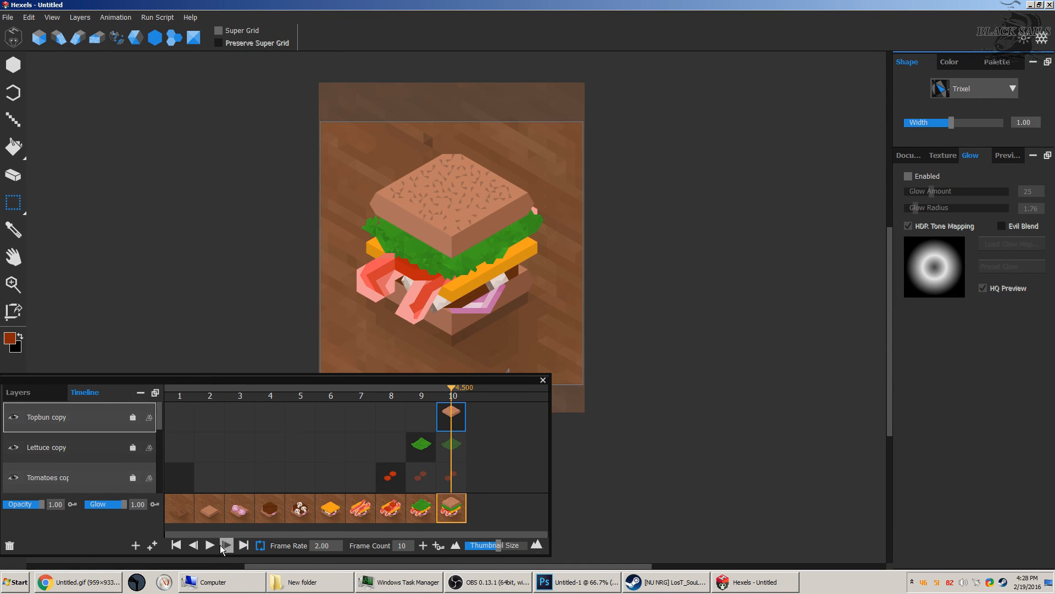
{"action": "left_click", "coordinate": [210, 545]}
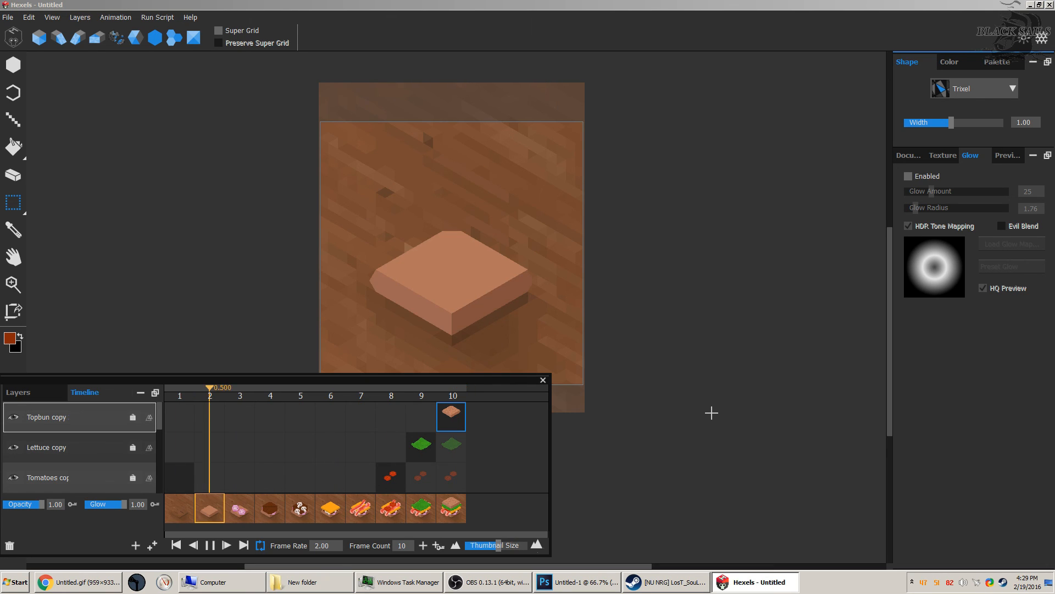
{"action": "scroll", "coordinate": [511, 442], "scroll_direction": "down", "scroll_amount": 2}
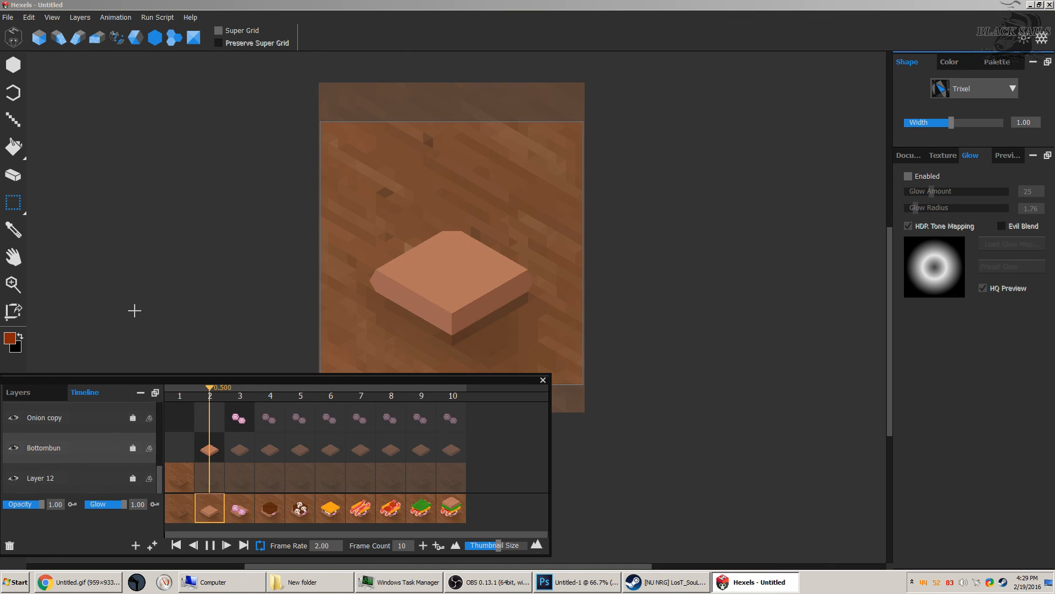
Open the Daily Geometry sample and examine its animation timeline through to frame 60.
{"action": "key", "text": "ctrl+n"}
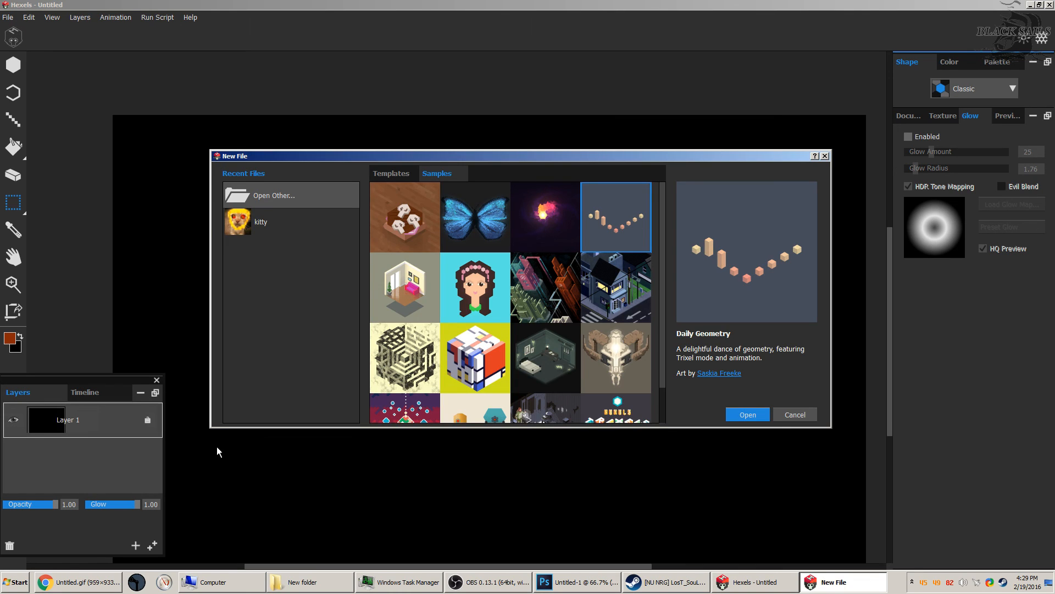
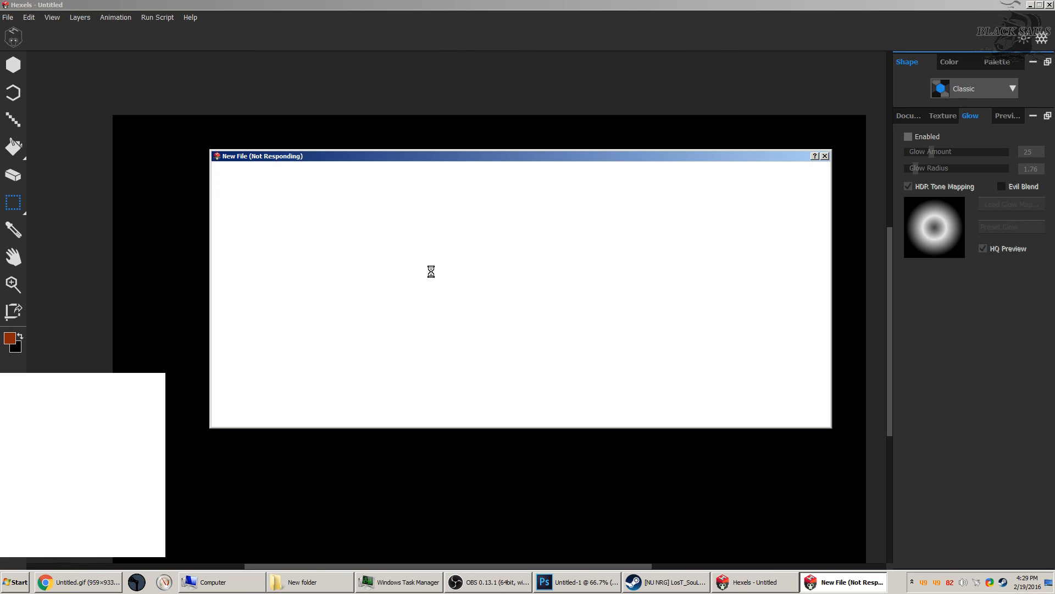
{"action": "scroll", "coordinate": [412, 307], "scroll_direction": "down", "scroll_amount": 3}
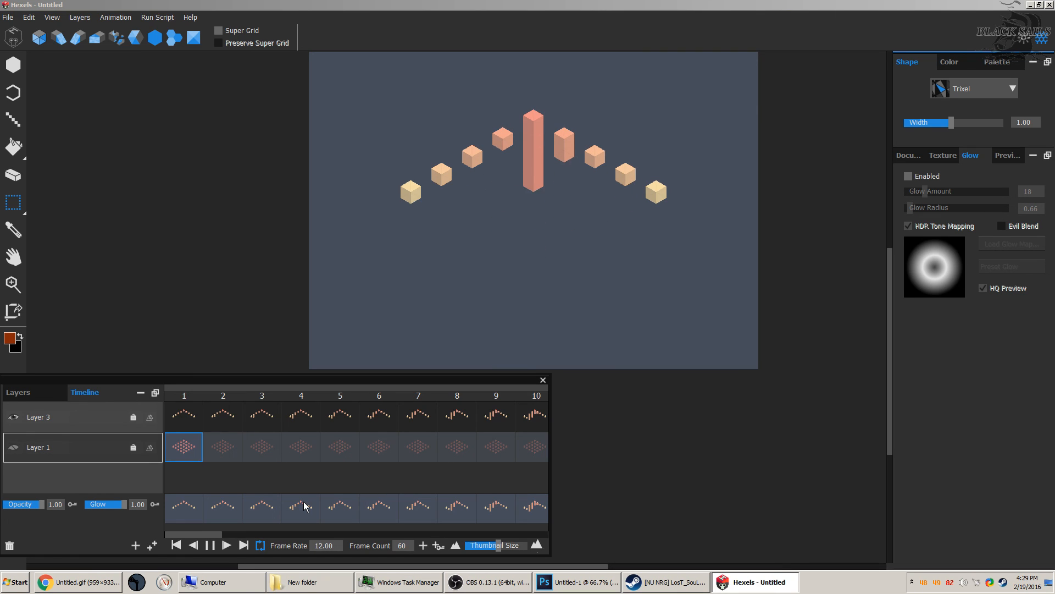
{"action": "left_click_drag", "start_coordinate": [194, 537], "coordinate": [542, 523]}
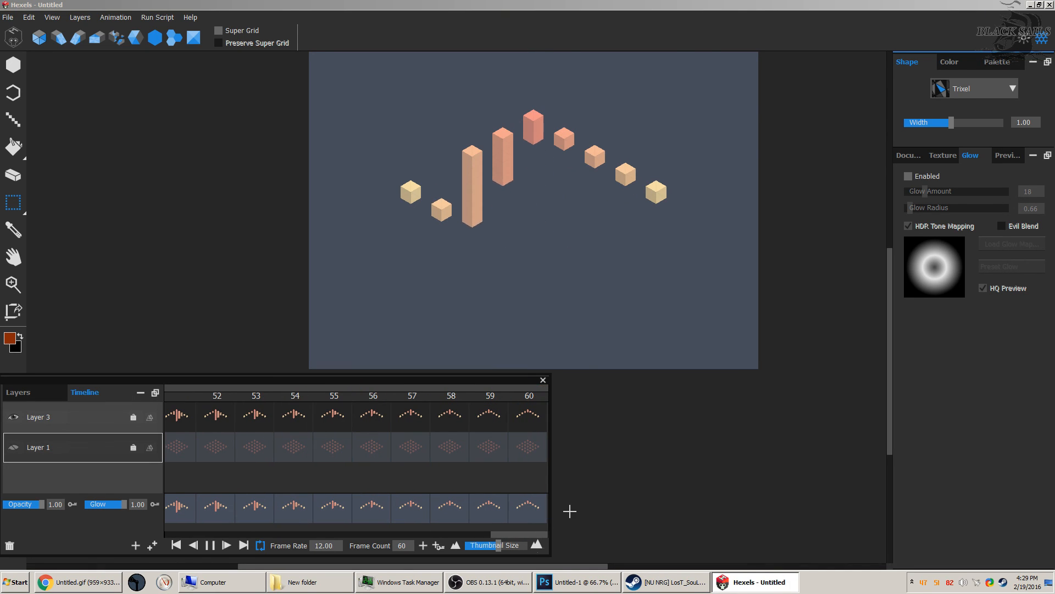
{"action": "scroll", "coordinate": [468, 267], "scroll_direction": "up", "scroll_amount": 1}
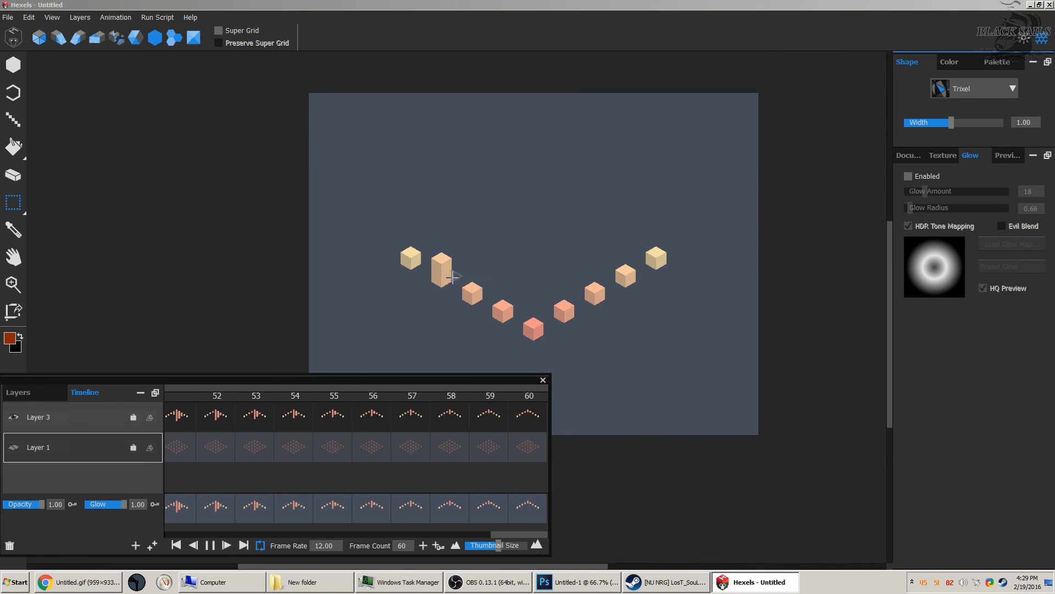
{"action": "scroll", "coordinate": [399, 245], "scroll_direction": "up", "scroll_amount": 3}
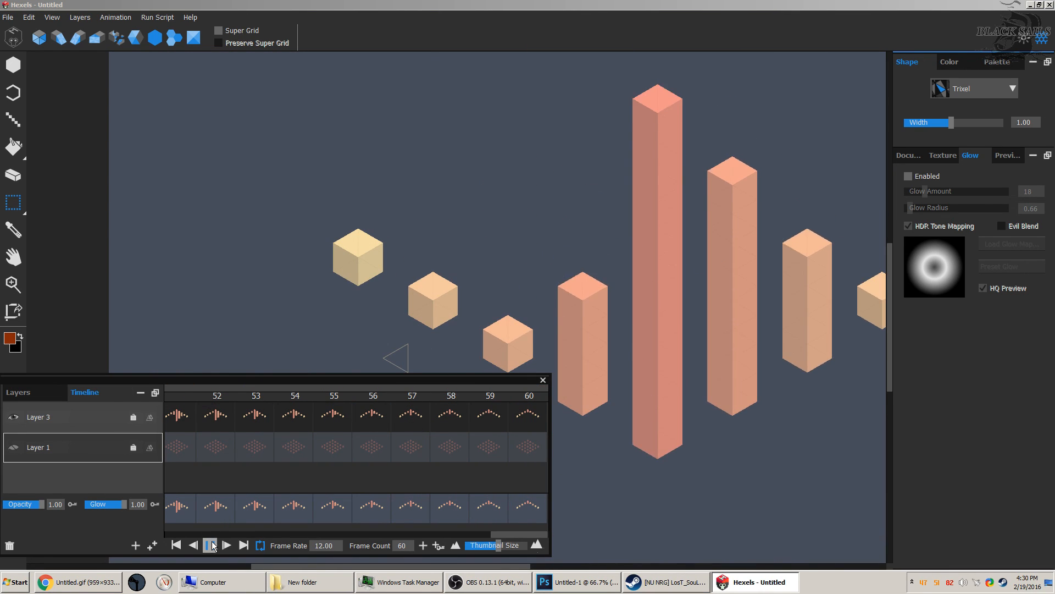
Go to frame 56 of Layer 3 and paint a brown patch beneath the tallest column's left face.
{"action": "left_click", "coordinate": [254, 415]}
{"action": "left_click", "coordinate": [297, 420]}
{"action": "left_click", "coordinate": [320, 421]}
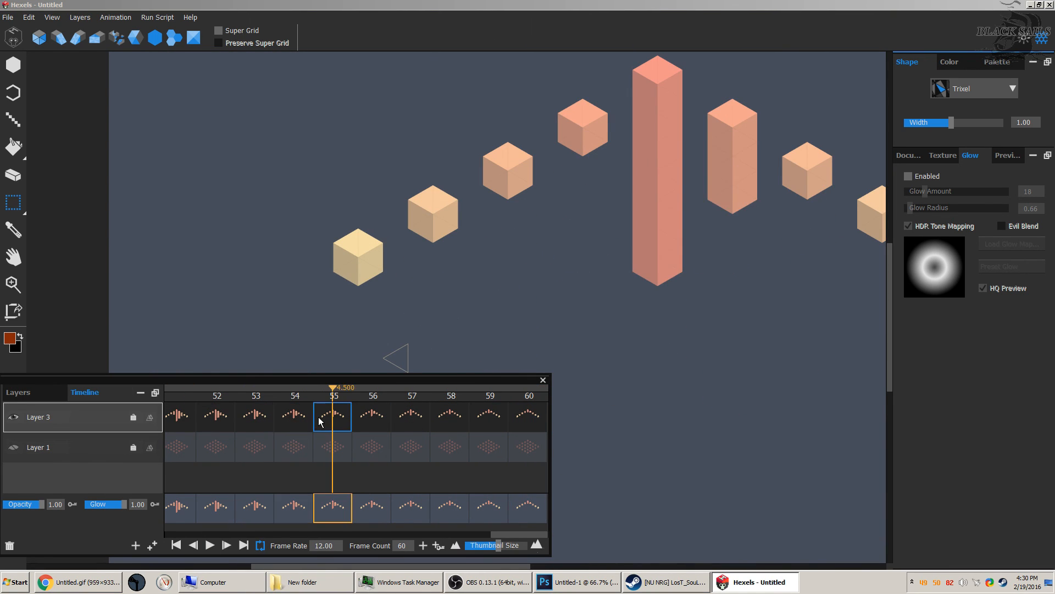
{"action": "left_click", "coordinate": [367, 421]}
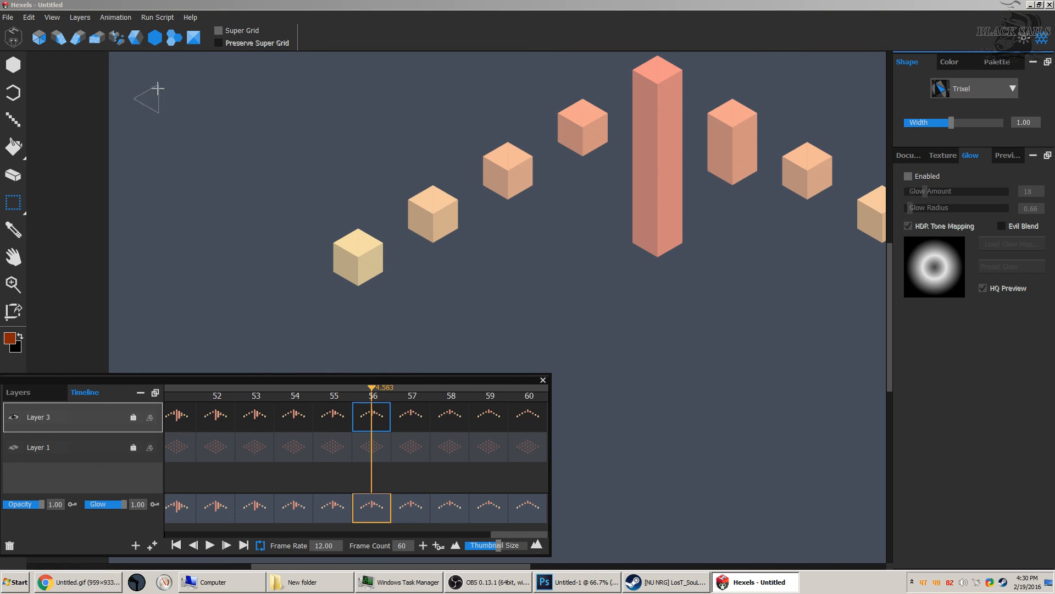
{"action": "left_click", "coordinate": [13, 65]}
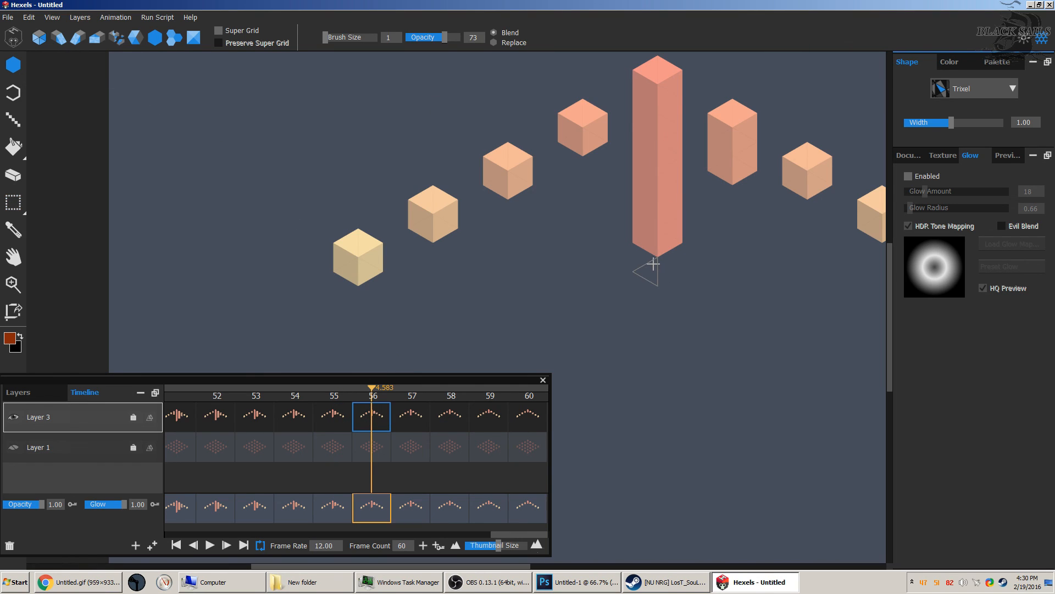
{"action": "left_click_drag", "start_coordinate": [639, 252], "coordinate": [651, 272]}
Compare frames 54 to 56 of Layer 3, then play the animation to examine the patch and stop at frame 56.
{"action": "left_click", "coordinate": [324, 416]}
{"action": "left_click", "coordinate": [298, 418]}
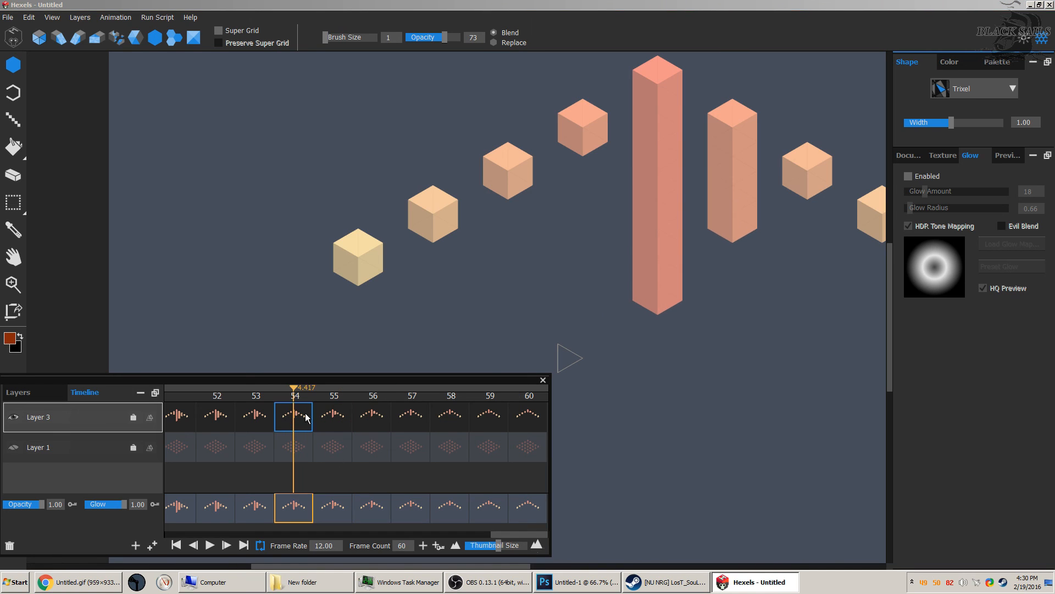
{"action": "left_click", "coordinate": [372, 414]}
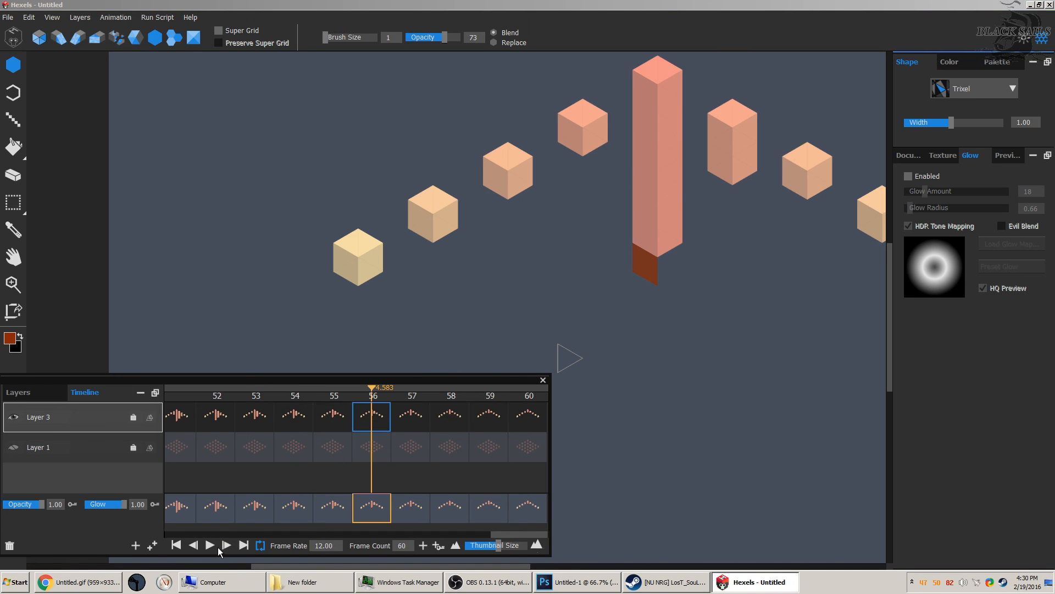
{"action": "left_click", "coordinate": [214, 547]}
{"action": "scroll", "coordinate": [352, 242], "scroll_direction": "down", "scroll_amount": 1}
{"action": "scroll", "coordinate": [351, 243], "scroll_direction": "right", "scroll_amount": 6}
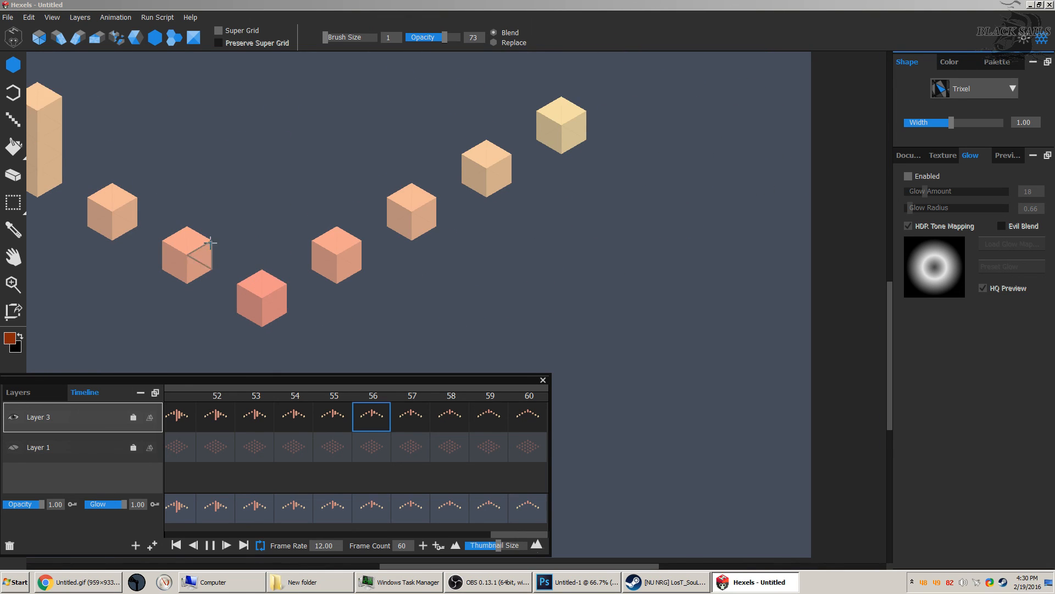
{"action": "scroll", "coordinate": [211, 241], "scroll_direction": "down", "scroll_amount": 5}
{"action": "scroll", "coordinate": [198, 213], "scroll_direction": "up", "scroll_amount": 6}
{"action": "scroll", "coordinate": [195, 215], "scroll_direction": "down", "scroll_amount": 3}
{"action": "scroll", "coordinate": [216, 209], "scroll_direction": "up", "scroll_amount": 5}
{"action": "scroll", "coordinate": [242, 208], "scroll_direction": "up", "scroll_amount": 4}
{"action": "scroll", "coordinate": [268, 204], "scroll_direction": "left", "scroll_amount": 3}
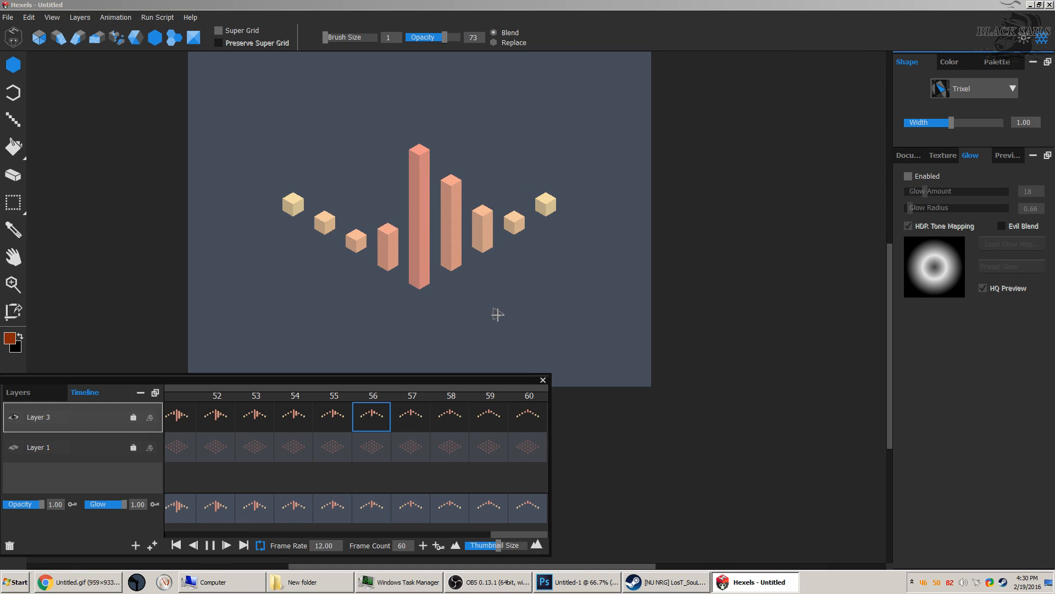
{"action": "scroll", "coordinate": [496, 312], "scroll_direction": "up", "scroll_amount": 1}
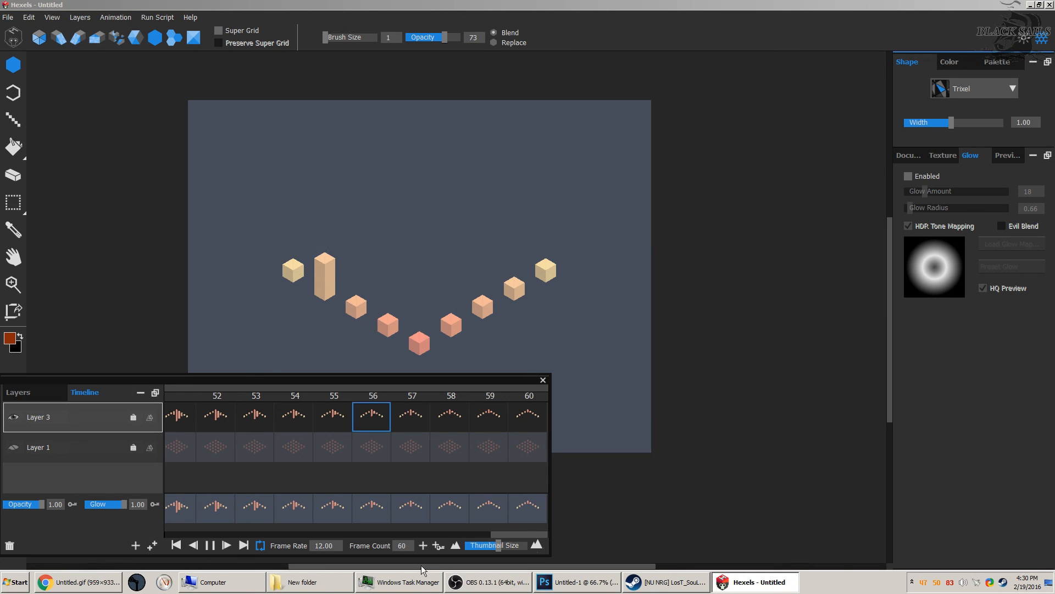
{"action": "left_click", "coordinate": [210, 546]}
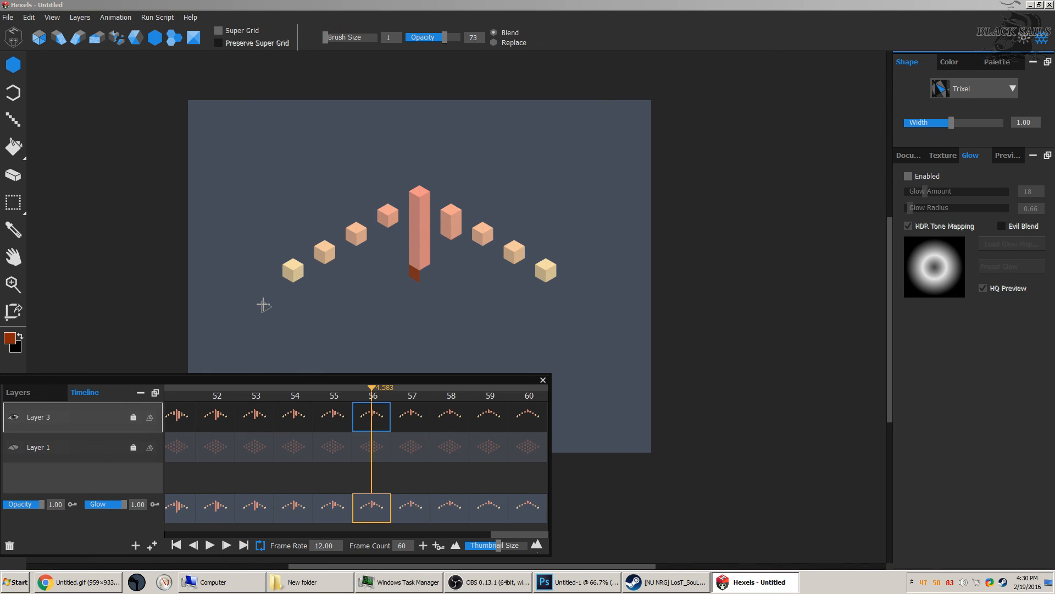
Paint the top face of the tallest column brown using the matching isometric face brush shape.
{"action": "left_click", "coordinate": [64, 42]}
{"action": "scroll", "coordinate": [362, 173], "scroll_direction": "up", "scroll_amount": 3}
{"action": "left_click_drag", "start_coordinate": [476, 236], "coordinate": [459, 229]}
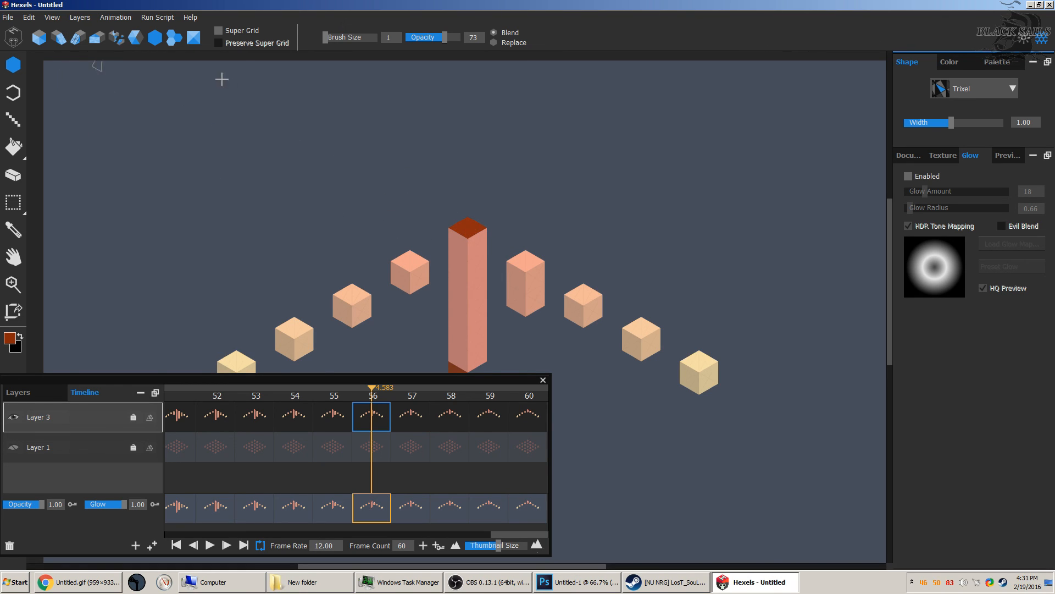
Stamp overlapping brown shapes above the column right of the tallest one, plus a small trapezoid beside it, using different Trixel brush shapes.
{"action": "mouse_move", "coordinate": [539, 213]}
{"action": "left_mouse_down"}
{"action": "mouse_move", "coordinate": [521, 210]}
{"action": "mouse_move", "coordinate": [535, 213]}
{"action": "left_mouse_up"}
{"action": "left_click", "coordinate": [534, 203]}
{"action": "left_click", "coordinate": [529, 194]}
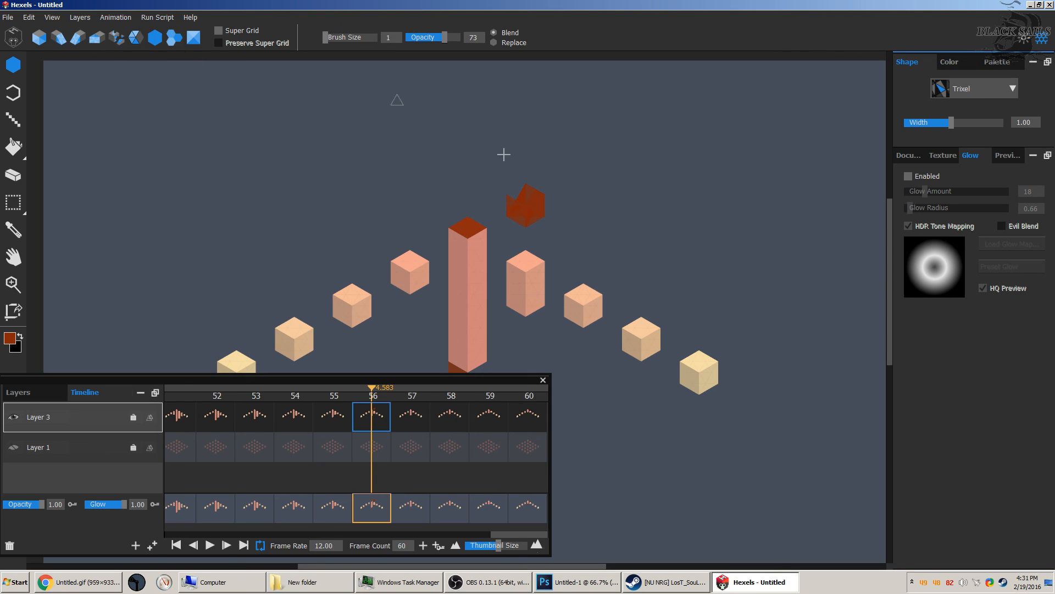
{"action": "left_click", "coordinate": [506, 192]}
{"action": "left_click", "coordinate": [501, 194]}
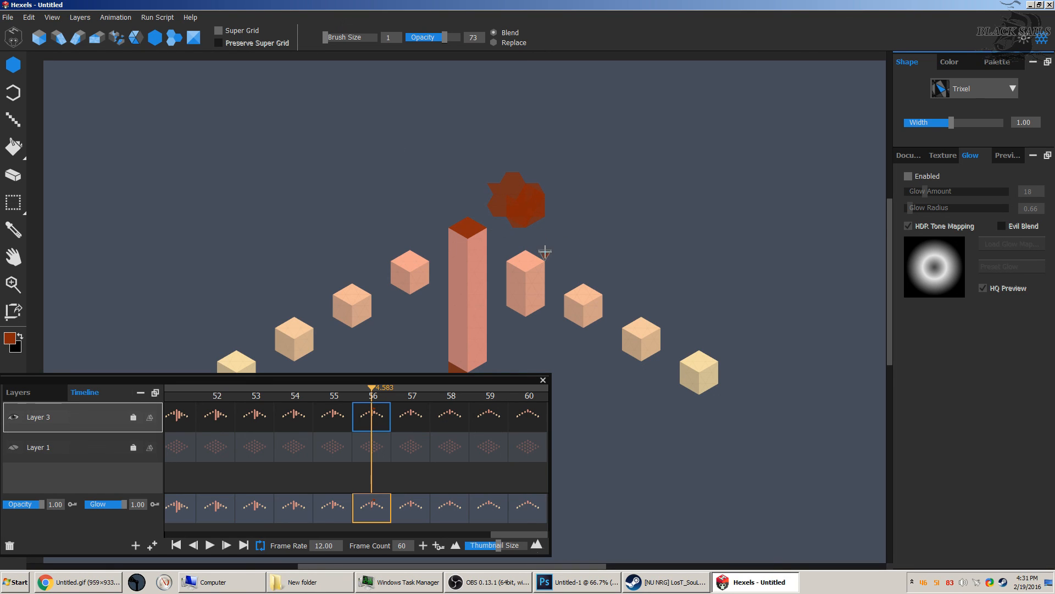
{"action": "left_click", "coordinate": [568, 245]}
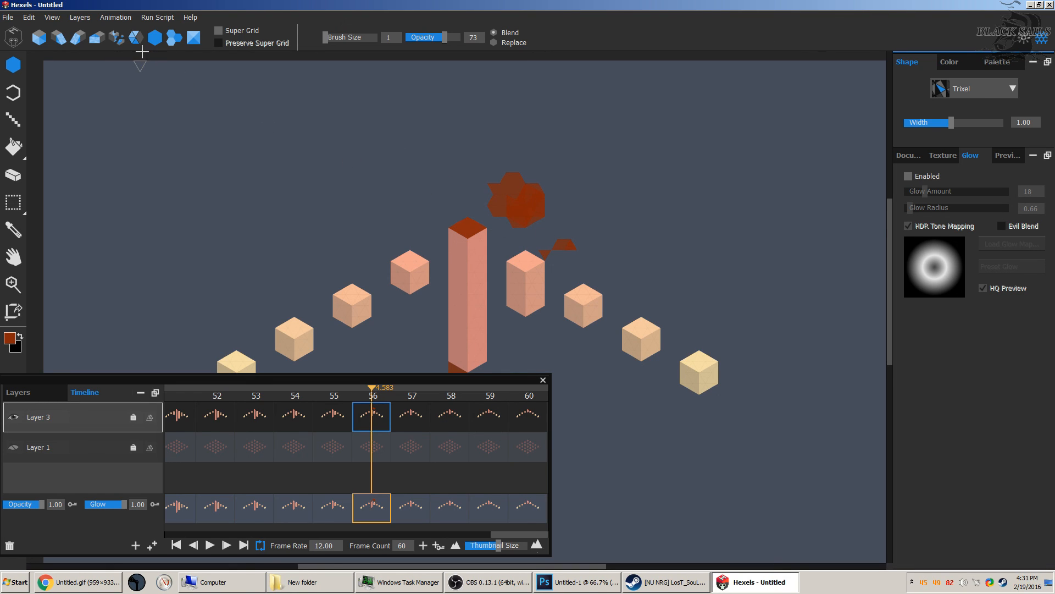
Stamp a cluster of overlapping brown hexagons beside the earlier brown shapes using the hexagon brush shapes.
{"action": "left_click_drag", "start_coordinate": [572, 206], "coordinate": [572, 215]}
{"action": "left_click", "coordinate": [579, 214]}
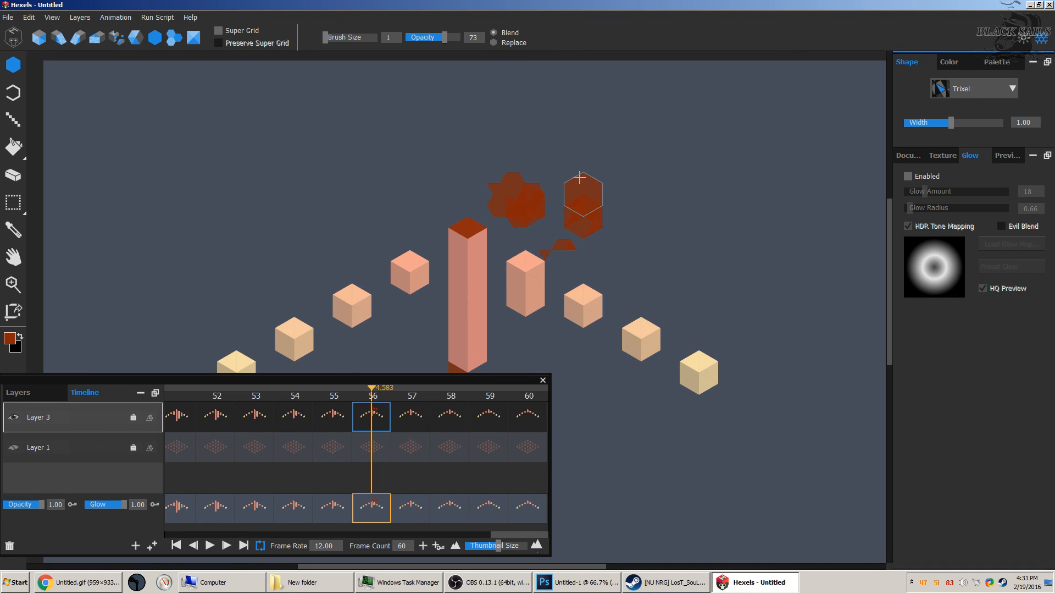
{"action": "left_click", "coordinate": [608, 187]}
{"action": "left_click", "coordinate": [599, 176]}
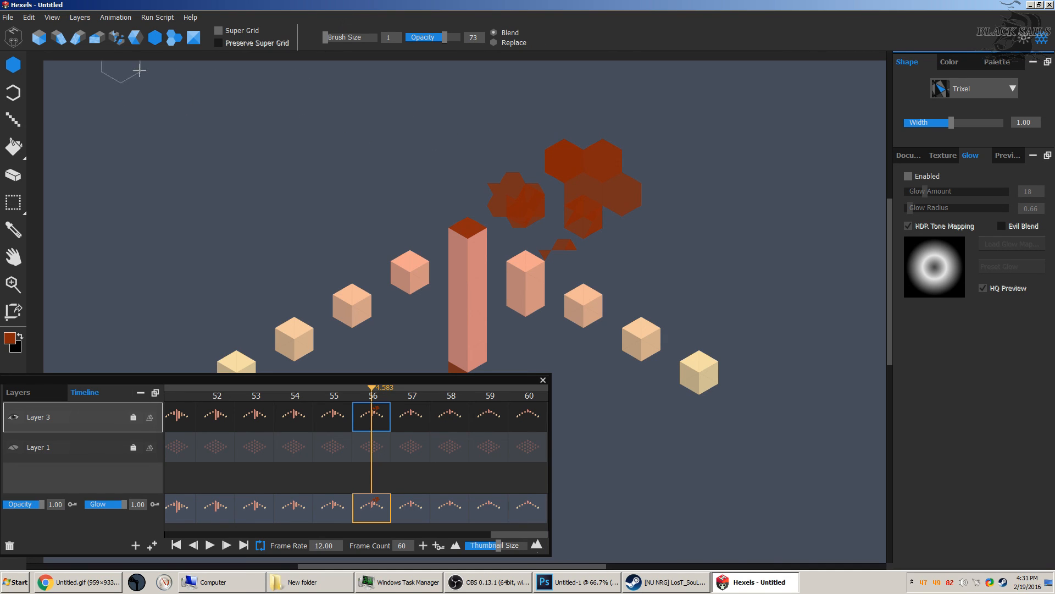
Stamp two small joined brown hexagons and a larger brown notched polygon beside the hexagon cluster using other Trixel brush shapes.
{"action": "left_click", "coordinate": [174, 37]}
{"action": "left_click_drag", "start_coordinate": [662, 172], "coordinate": [643, 159]}
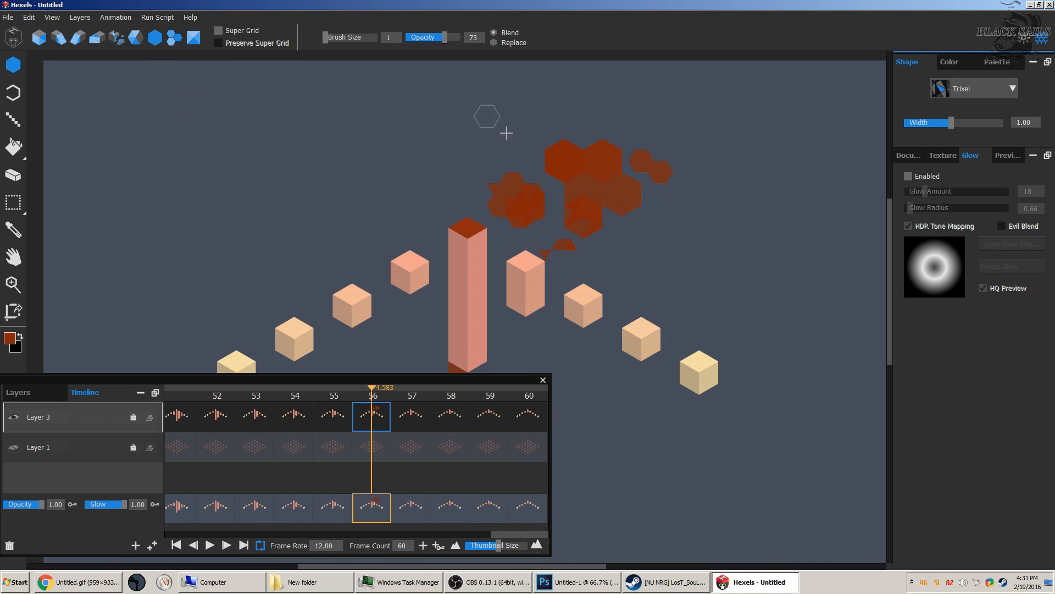
{"action": "mouse_move", "coordinate": [632, 264]}
{"action": "left_mouse_down"}
{"action": "mouse_move", "coordinate": [650, 266]}
{"action": "mouse_move", "coordinate": [664, 246]}
{"action": "mouse_move", "coordinate": [641, 236]}
{"action": "left_mouse_up"}
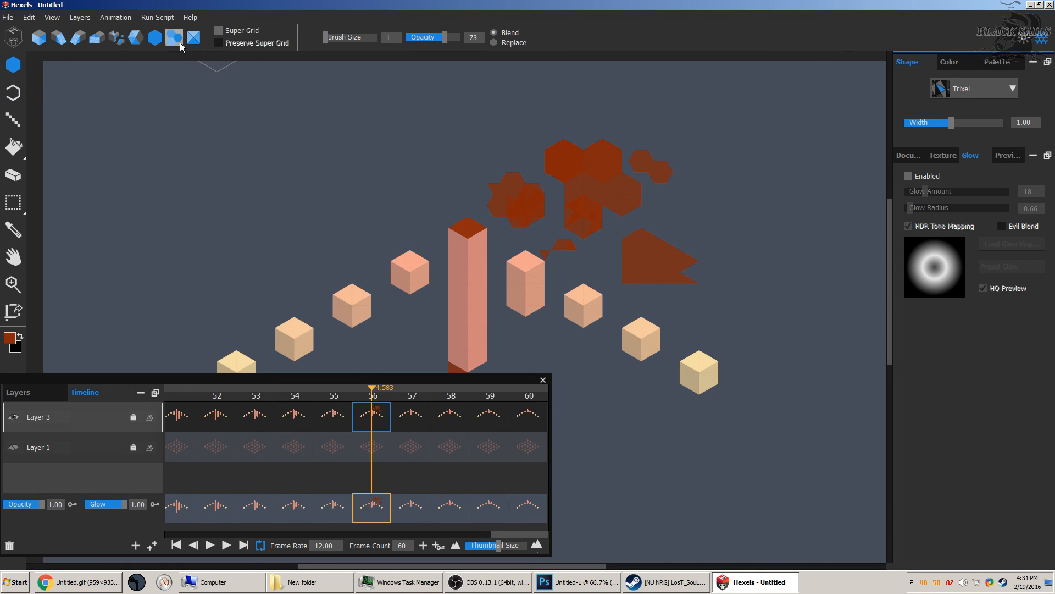
{"action": "mouse_move", "coordinate": [299, 156]}
{"action": "left_mouse_down"}
{"action": "mouse_move", "coordinate": [271, 209]}
{"action": "mouse_move", "coordinate": [303, 196]}
{"action": "mouse_move", "coordinate": [299, 165]}
{"action": "left_mouse_up"}
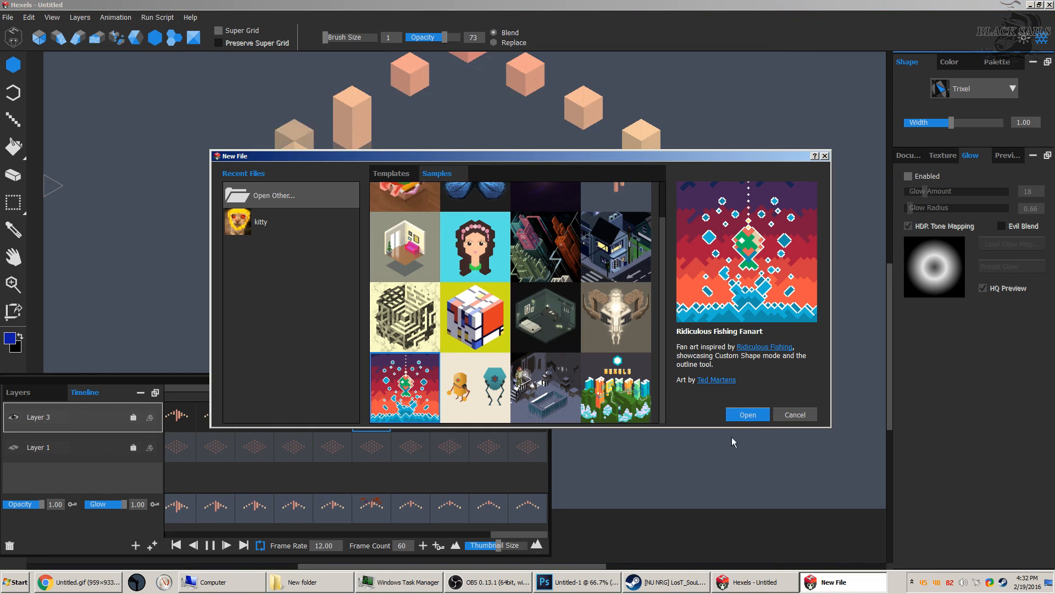
Open the Ridiculous Fishing Fanart sample, and follow it with the Trixel City sample.
{"action": "left_click", "coordinate": [748, 415]}
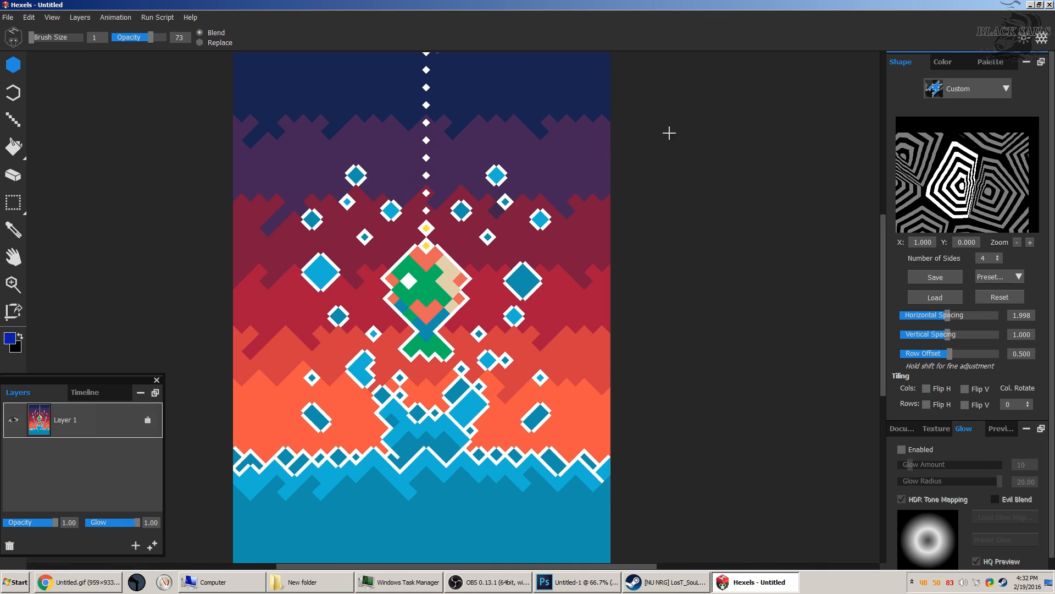
{"action": "left_click", "coordinate": [4, 17]}
{"action": "left_click", "coordinate": [14, 28]}
{"action": "left_click", "coordinate": [405, 317]}
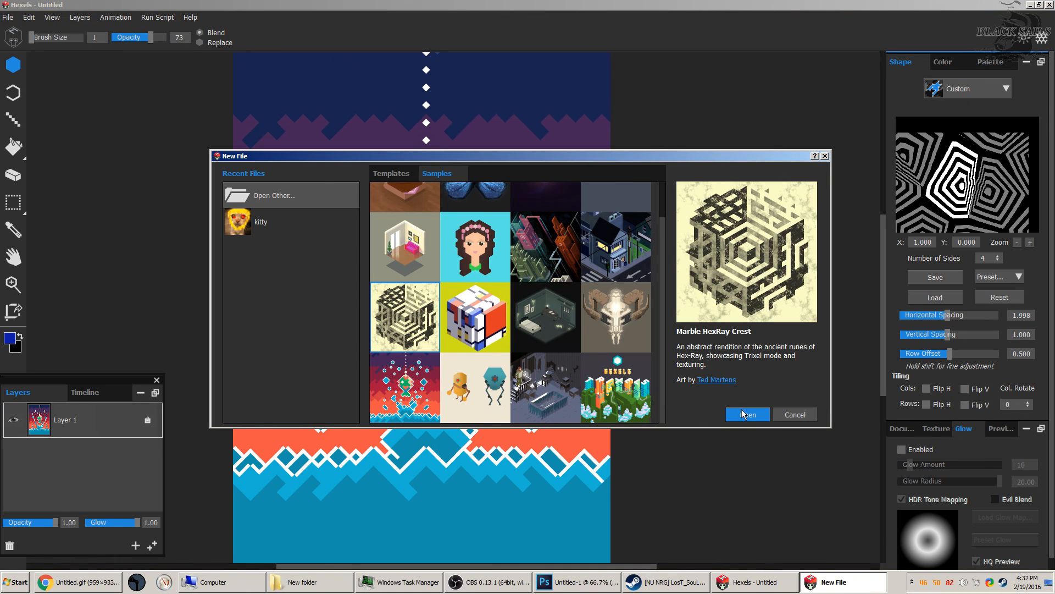
{"action": "left_click", "coordinate": [615, 388]}
{"action": "left_click", "coordinate": [729, 416]}
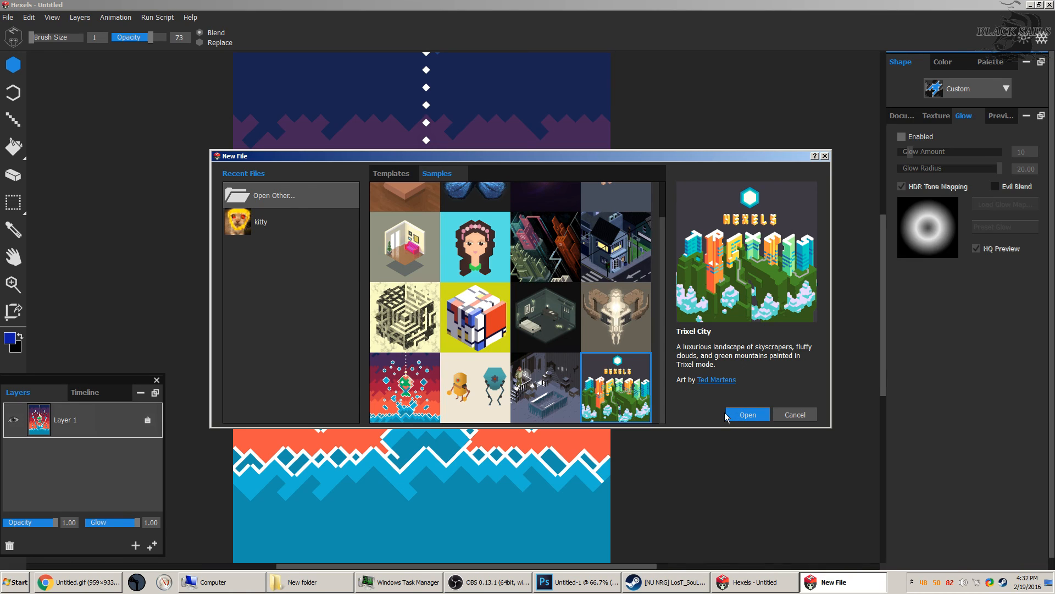
Examine the Trixel City sample's lettering, skyscrapers and green hills up close.
{"action": "scroll", "coordinate": [728, 415], "scroll_direction": "down", "scroll_amount": 1}
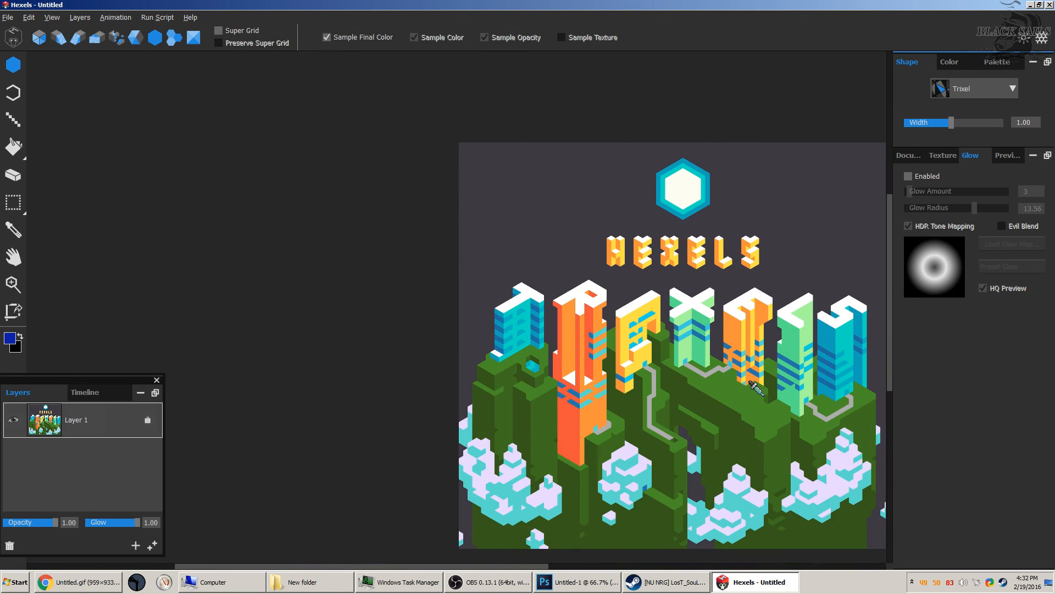
{"action": "scroll", "coordinate": [725, 407], "scroll_direction": "right", "scroll_amount": 3}
{"action": "scroll", "coordinate": [714, 377], "scroll_direction": "up", "scroll_amount": 2}
{"action": "scroll", "coordinate": [709, 368], "scroll_direction": "up", "scroll_amount": 1}
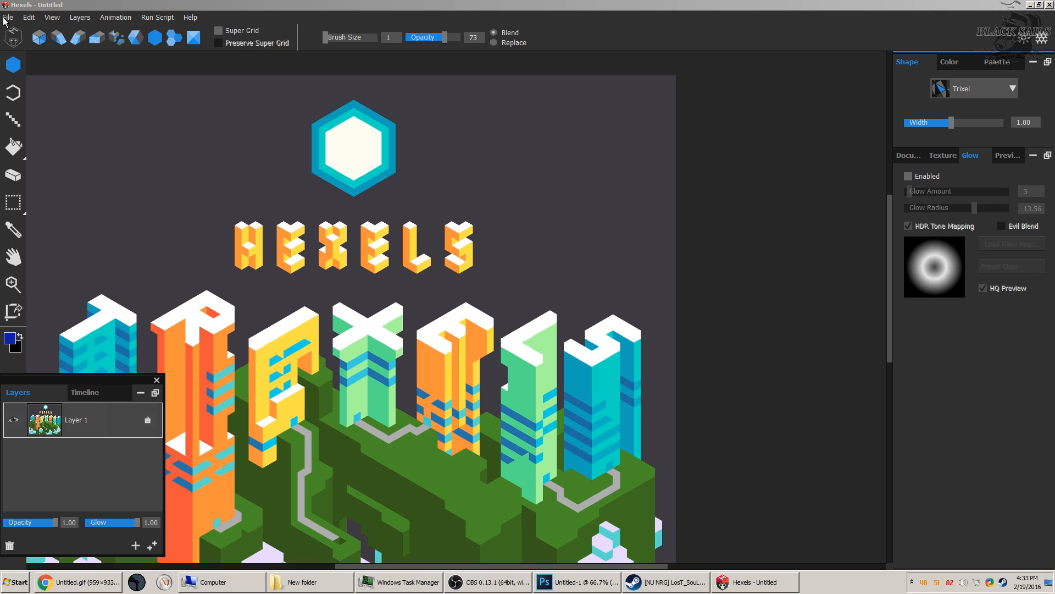
{"action": "left_click", "coordinate": [8, 17]}
{"action": "mouse_move", "coordinate": [79, 17]}
{"action": "left_click", "coordinate": [209, 3]}
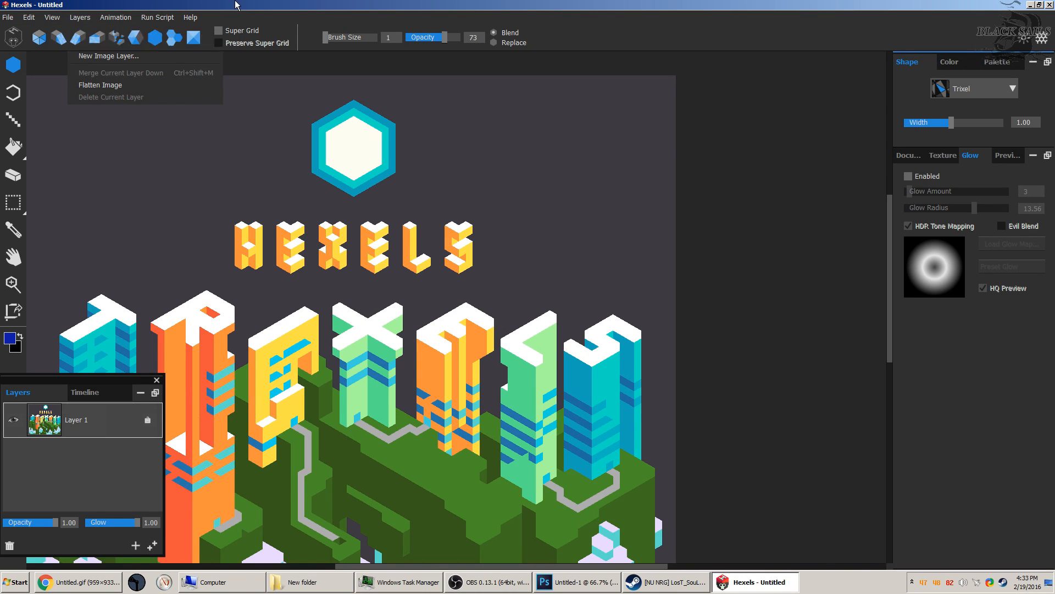
{"action": "scroll", "coordinate": [393, 528], "scroll_direction": "left", "scroll_amount": 3}
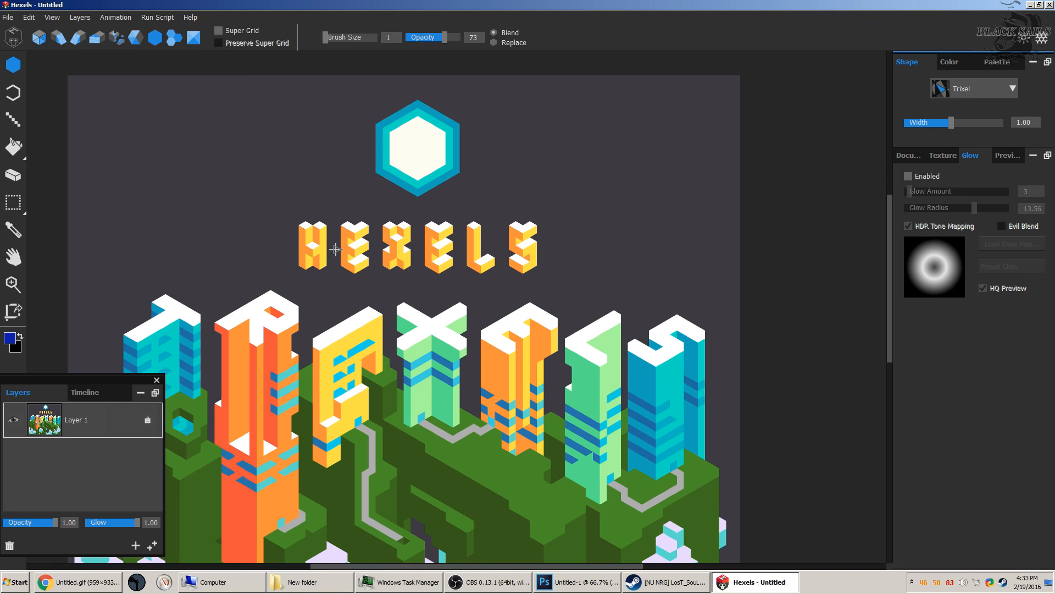
{"action": "scroll", "coordinate": [327, 251], "scroll_direction": "left", "scroll_amount": 6}
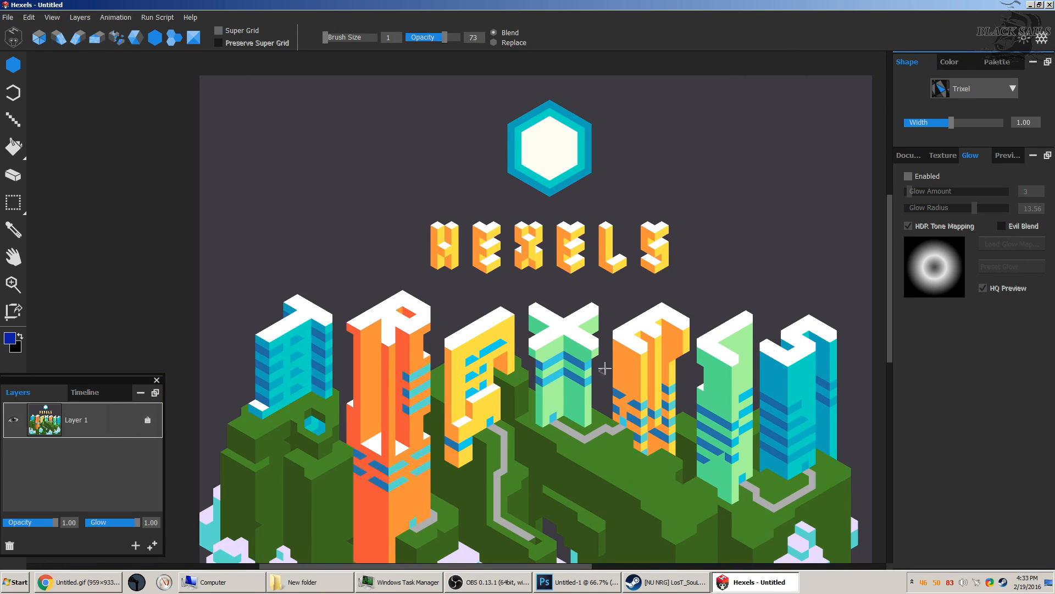
{"action": "scroll", "coordinate": [623, 365], "scroll_direction": "down", "scroll_amount": 4}
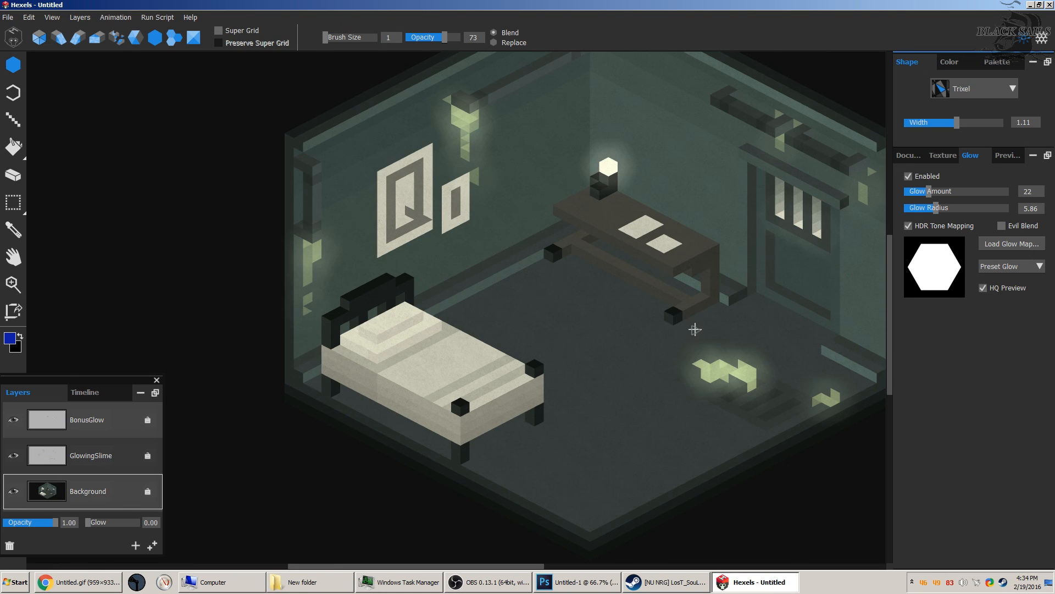
Open the Japanese Street sample in place of the isometric bedroom scene.
{"action": "scroll", "coordinate": [764, 321], "scroll_direction": "right", "scroll_amount": 5}
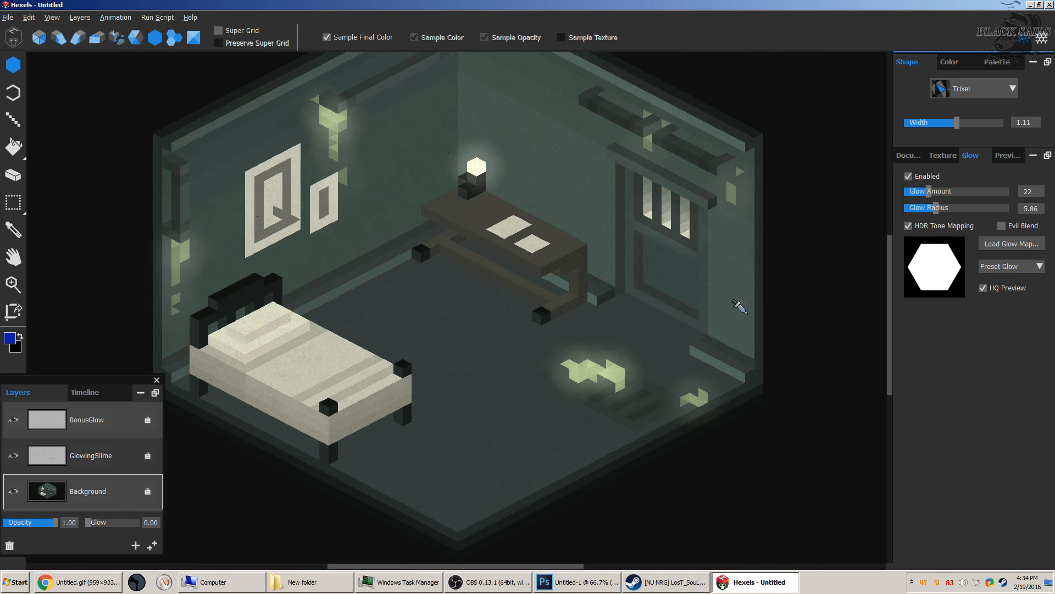
{"action": "left_click", "coordinate": [6, 17]}
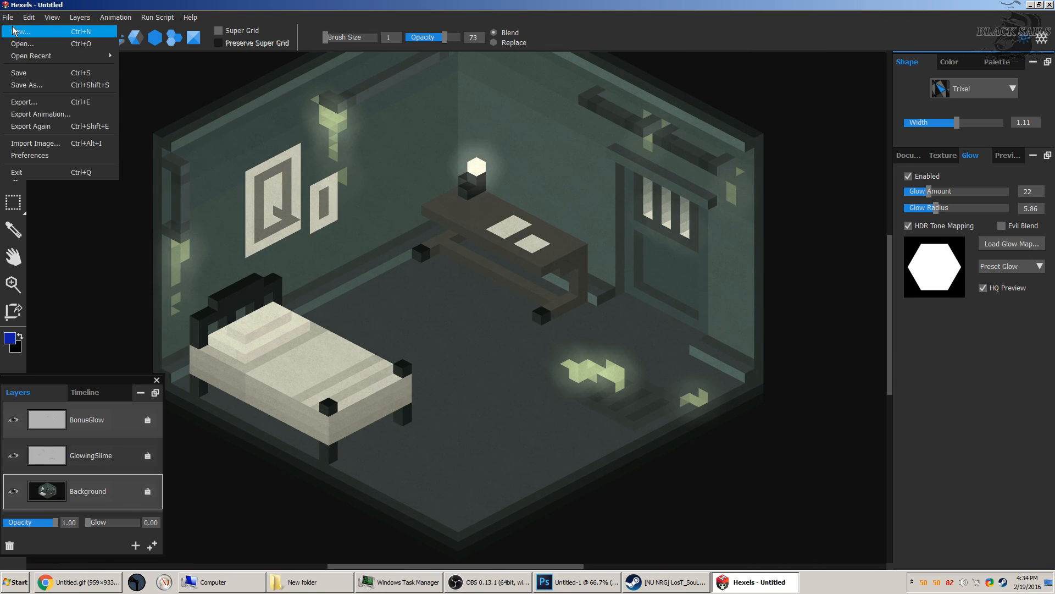
{"action": "left_click", "coordinate": [16, 30]}
{"action": "left_click", "coordinate": [616, 301]}
{"action": "scroll", "coordinate": [616, 300], "scroll_direction": "up", "scroll_amount": 1}
{"action": "left_click", "coordinate": [615, 298]}
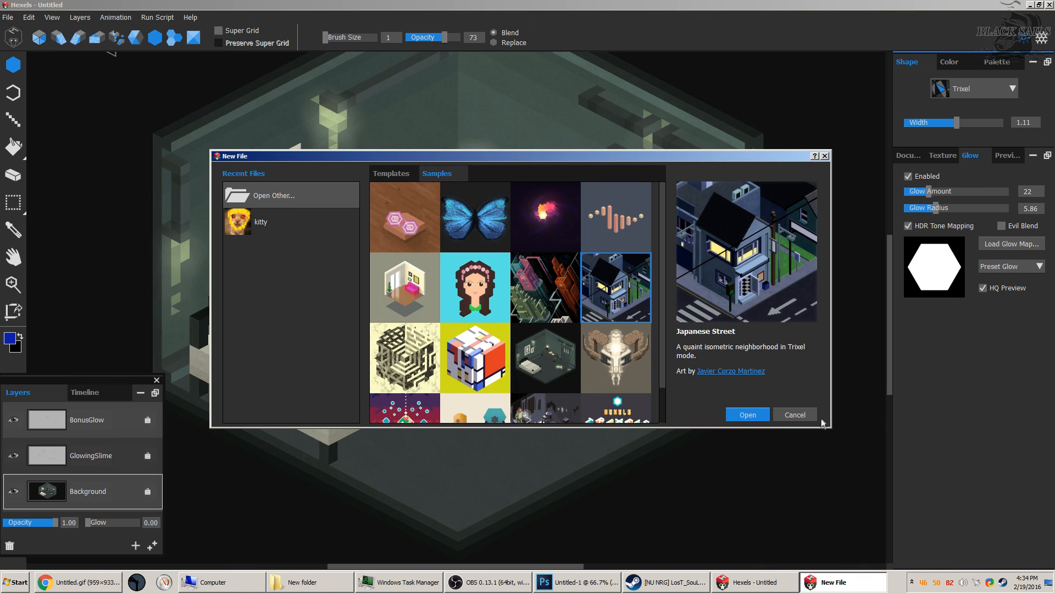
{"action": "left_click", "coordinate": [748, 414]}
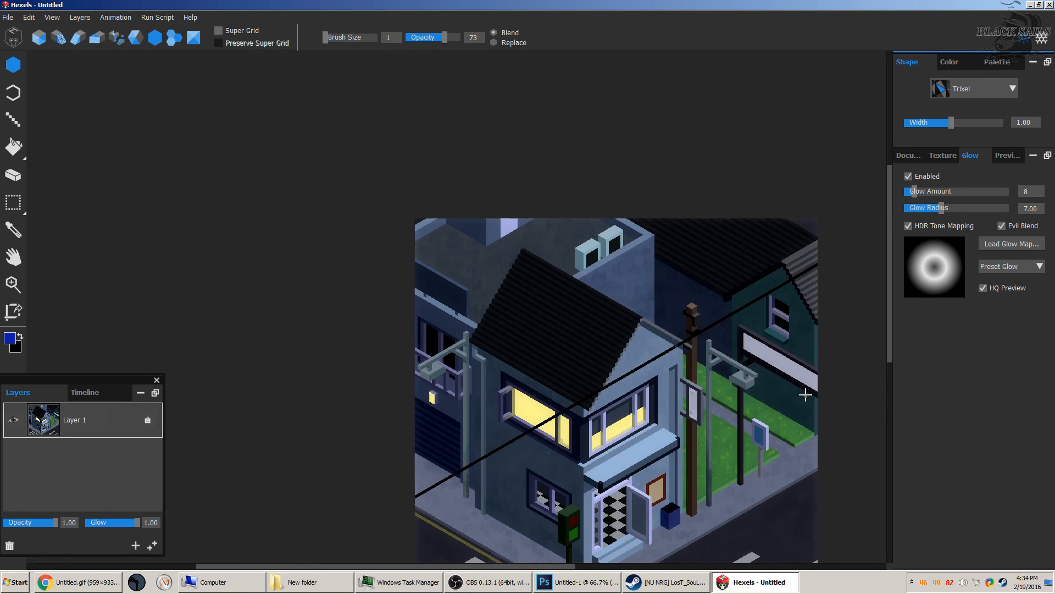
Examine the Japanese Street scene up close, including the house front, traffic light, power pole, lawn and roofs.
{"action": "scroll", "coordinate": [797, 382], "scroll_direction": "up", "scroll_amount": 2}
{"action": "scroll", "coordinate": [795, 378], "scroll_direction": "down", "scroll_amount": 1}
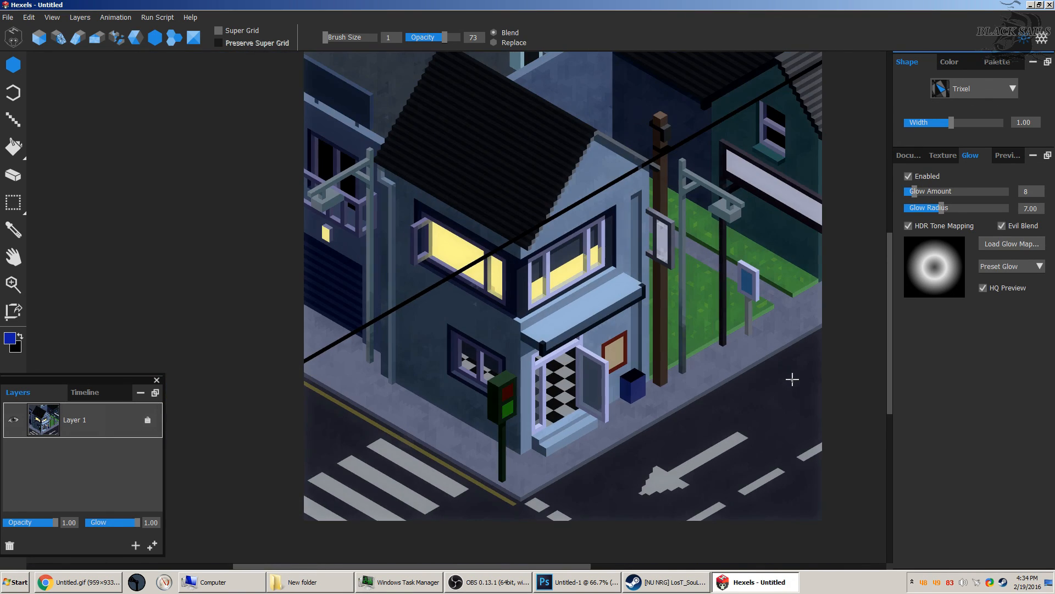
{"action": "scroll", "coordinate": [808, 371], "scroll_direction": "down", "scroll_amount": 1}
{"action": "scroll", "coordinate": [888, 342], "scroll_direction": "up", "scroll_amount": 1}
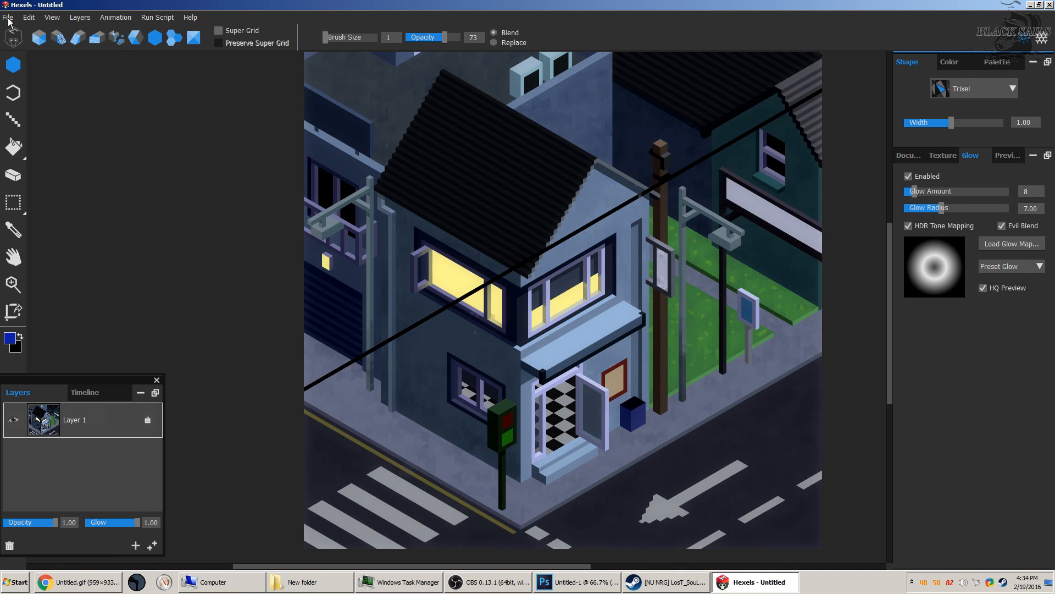
{"action": "left_click_drag", "start_coordinate": [890, 267], "coordinate": [890, 268]}
{"action": "left_click_drag", "start_coordinate": [443, 566], "coordinate": [462, 566]}
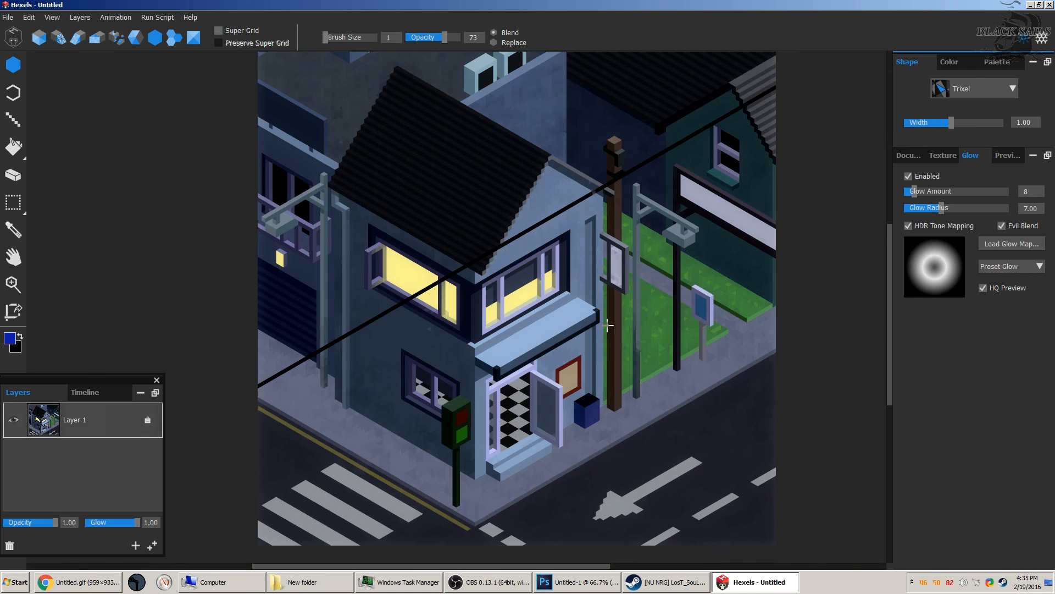
{"action": "scroll", "coordinate": [605, 376], "scroll_direction": "up", "scroll_amount": 5}
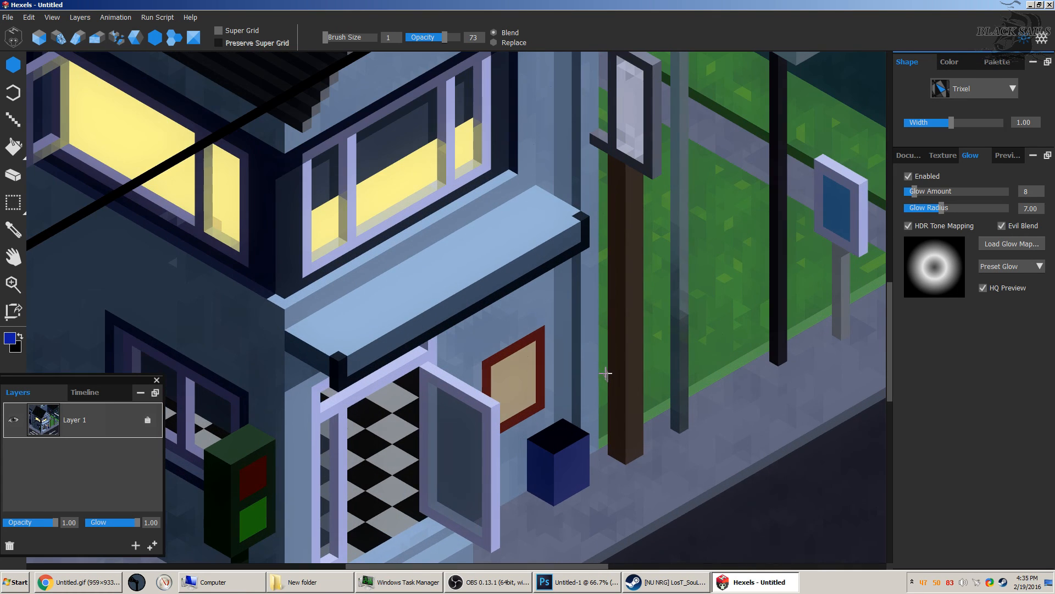
{"action": "scroll", "coordinate": [702, 354], "scroll_direction": "down", "scroll_amount": 3}
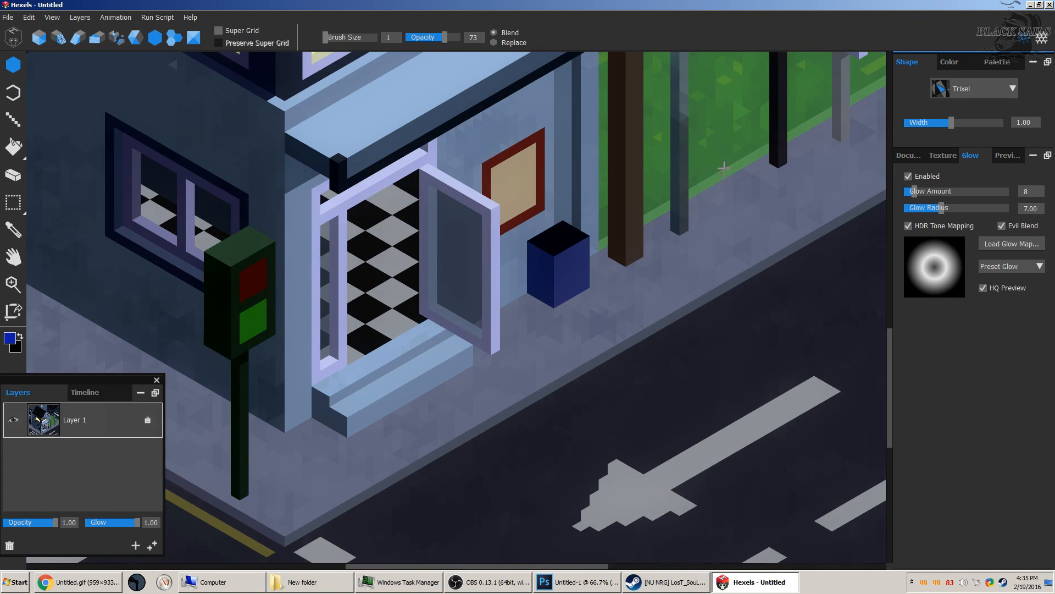
{"action": "scroll", "coordinate": [662, 238], "scroll_direction": "down", "scroll_amount": 3}
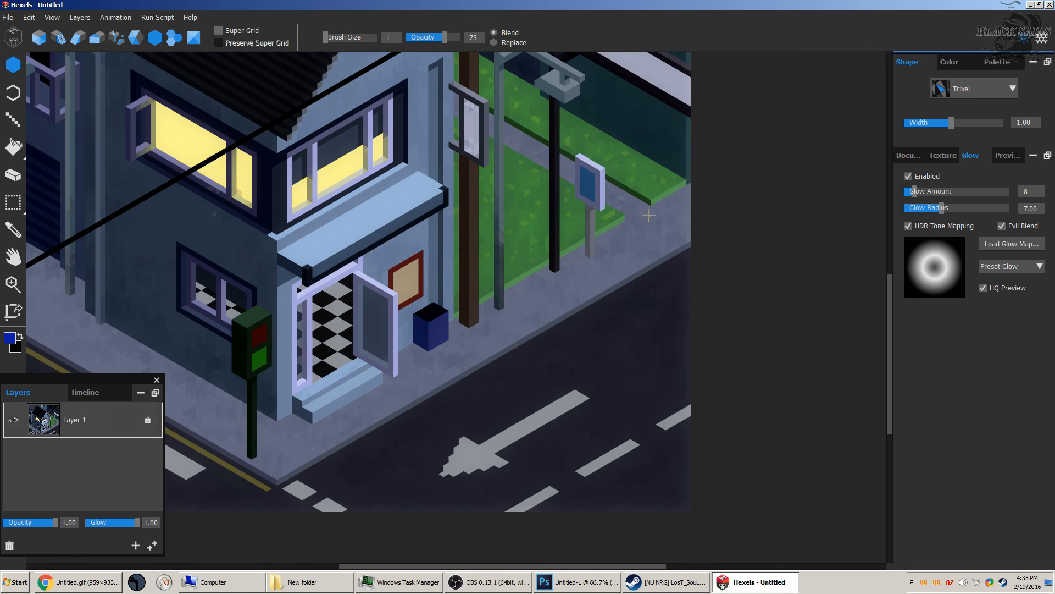
{"action": "scroll", "coordinate": [649, 215], "scroll_direction": "up", "scroll_amount": 2}
{"action": "scroll", "coordinate": [476, 305], "scroll_direction": "up", "scroll_amount": 3}
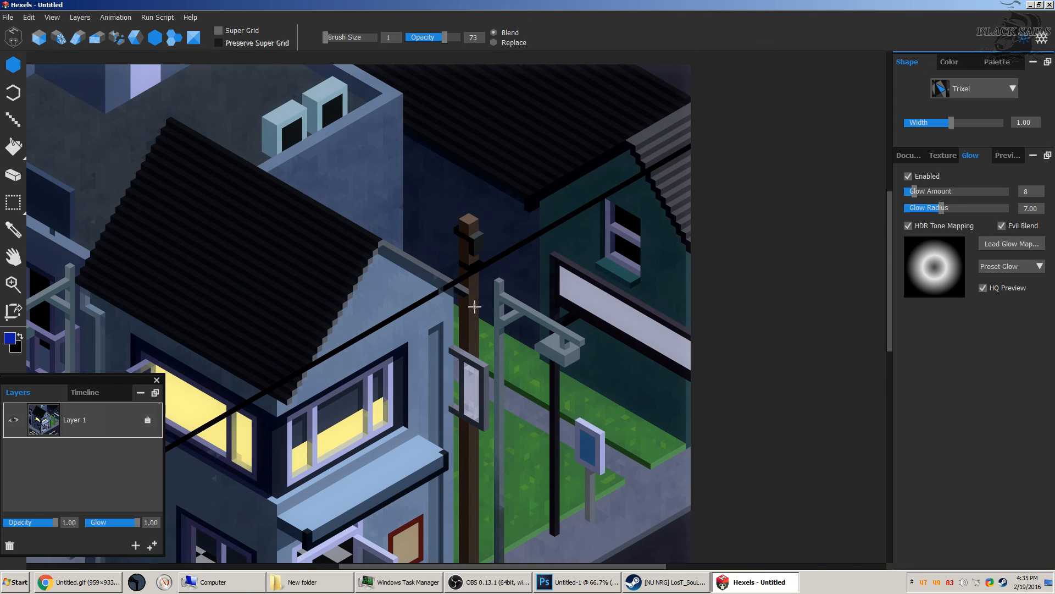
{"action": "left_click_drag", "start_coordinate": [394, 566], "coordinate": [279, 569]}
{"action": "scroll", "coordinate": [526, 446], "scroll_direction": "down", "scroll_amount": 3}
{"action": "scroll", "coordinate": [526, 445], "scroll_direction": "up", "scroll_amount": 2}
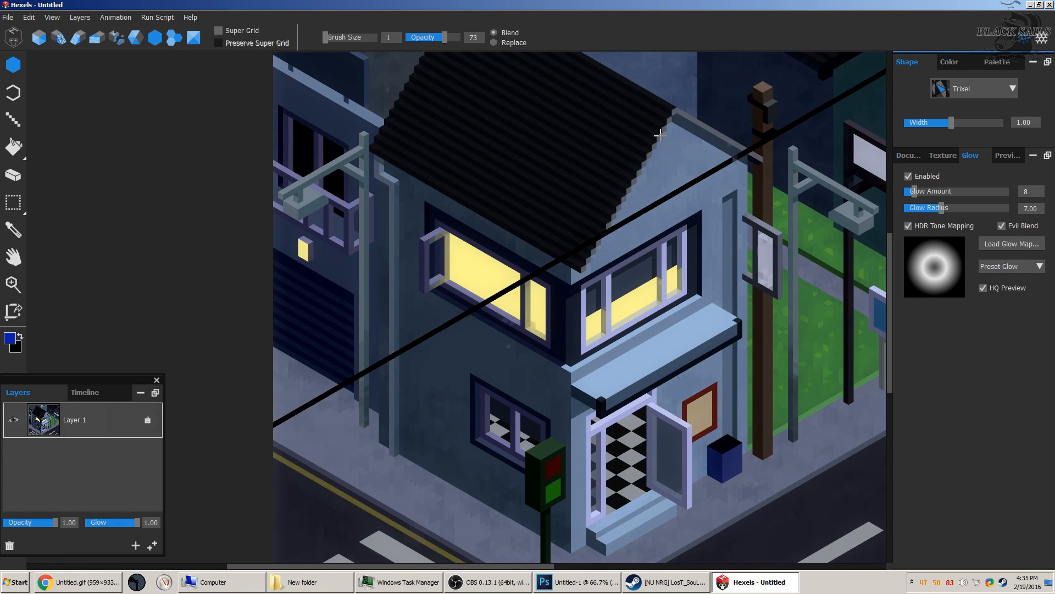
Activate the Line tool and display the color settings after looking at the palette.
{"action": "left_click", "coordinate": [13, 119]}
{"action": "scroll", "coordinate": [544, 329], "scroll_direction": "down", "scroll_amount": 2}
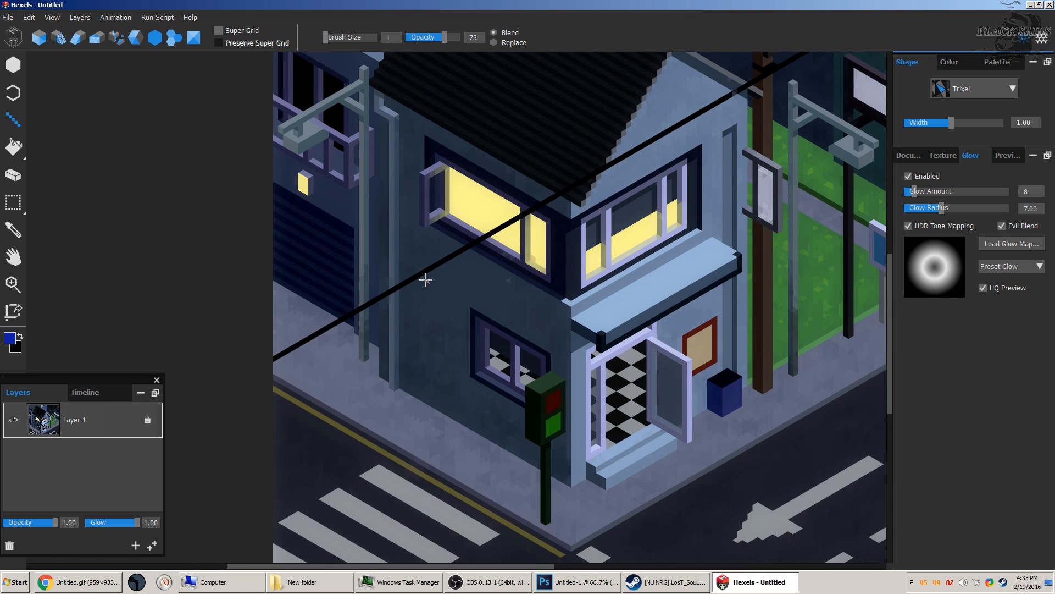
{"action": "left_click_drag", "start_coordinate": [534, 566], "coordinate": [598, 567]}
{"action": "left_click", "coordinate": [951, 64]}
{"action": "left_click", "coordinate": [997, 62]}
{"action": "left_click", "coordinate": [950, 63]}
Open the sample called The Thing and view its whole scene.
{"action": "left_click", "coordinate": [7, 17]}
{"action": "left_click", "coordinate": [22, 31]}
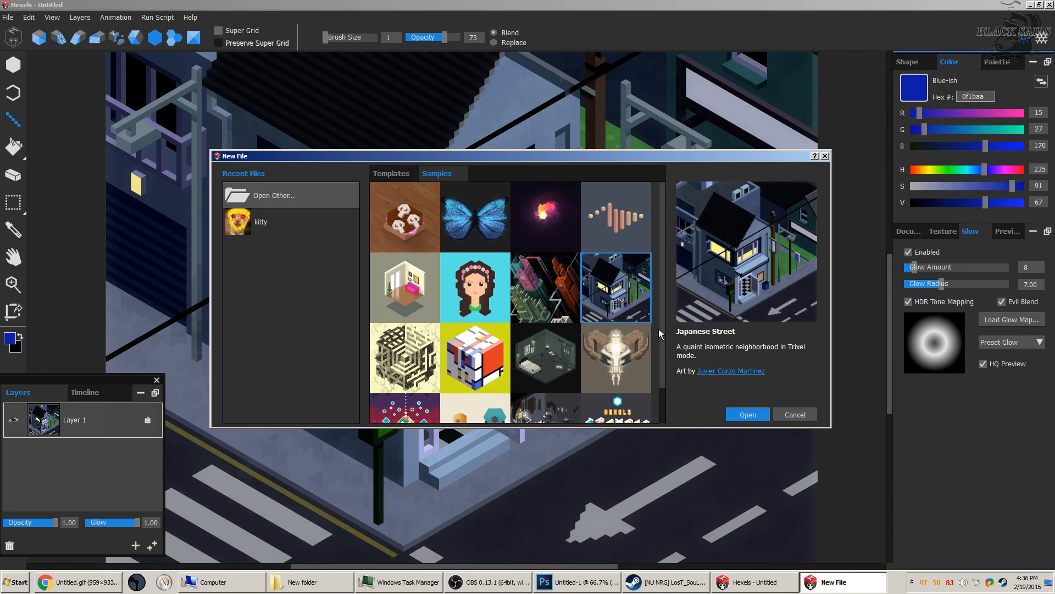
{"action": "scroll", "coordinate": [553, 321], "scroll_direction": "down", "scroll_amount": 1}
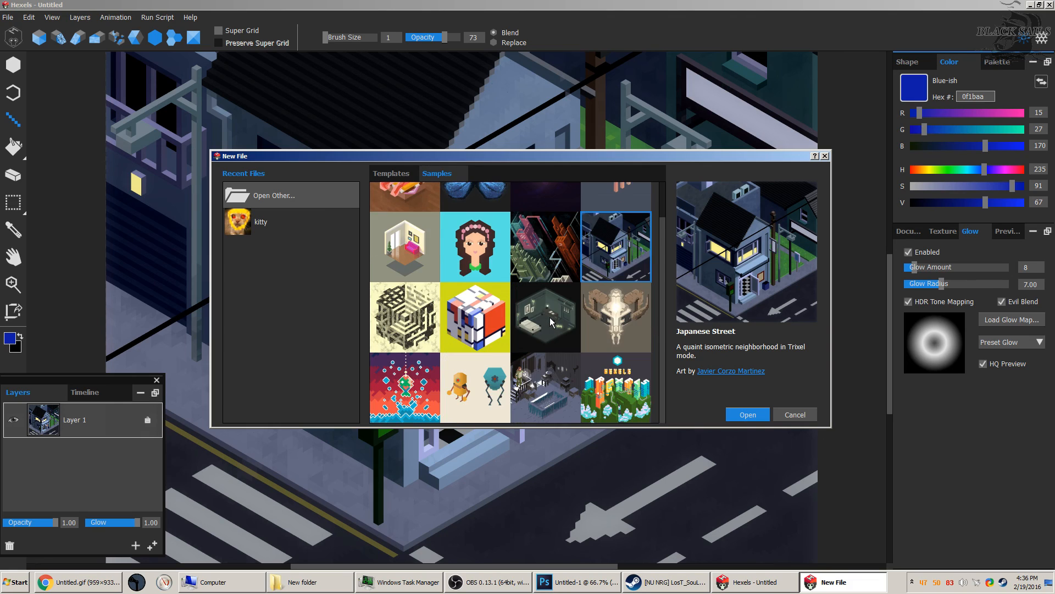
{"action": "left_click", "coordinate": [566, 379]}
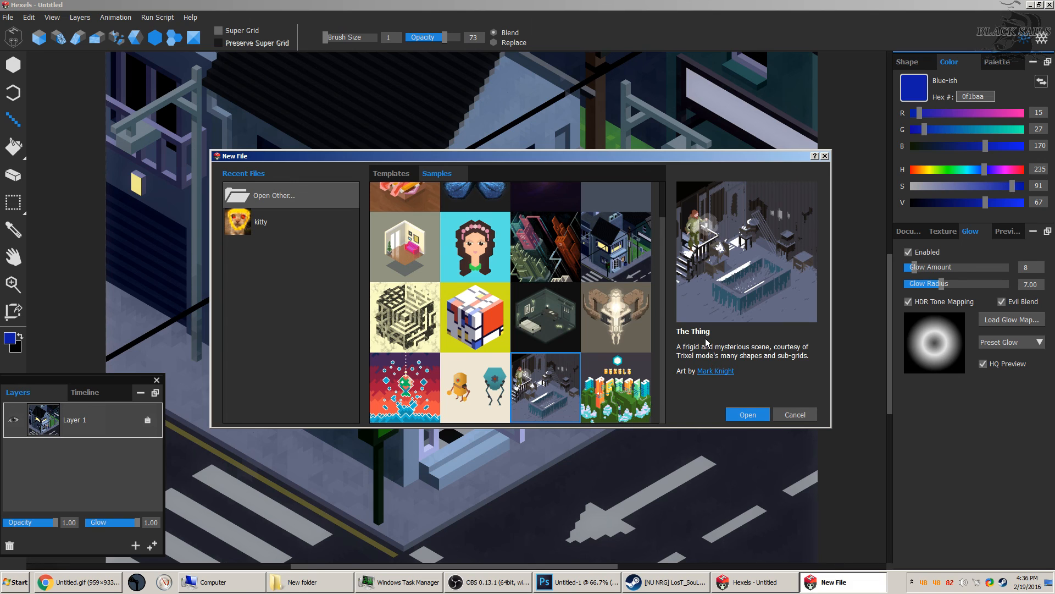
{"action": "key", "text": "Return"}
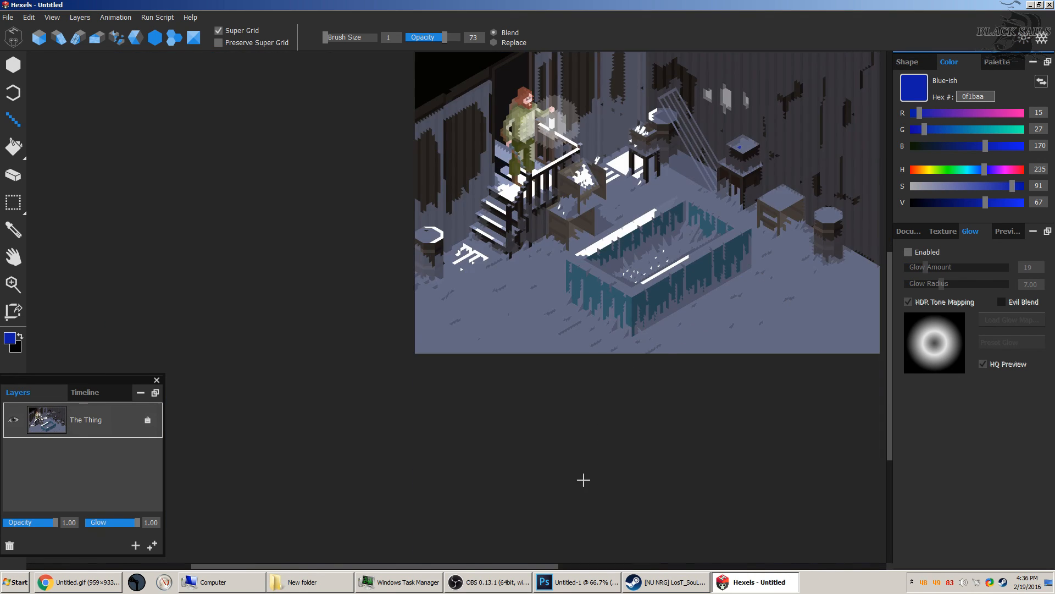
{"action": "left_click_drag", "start_coordinate": [531, 572], "coordinate": [600, 567]}
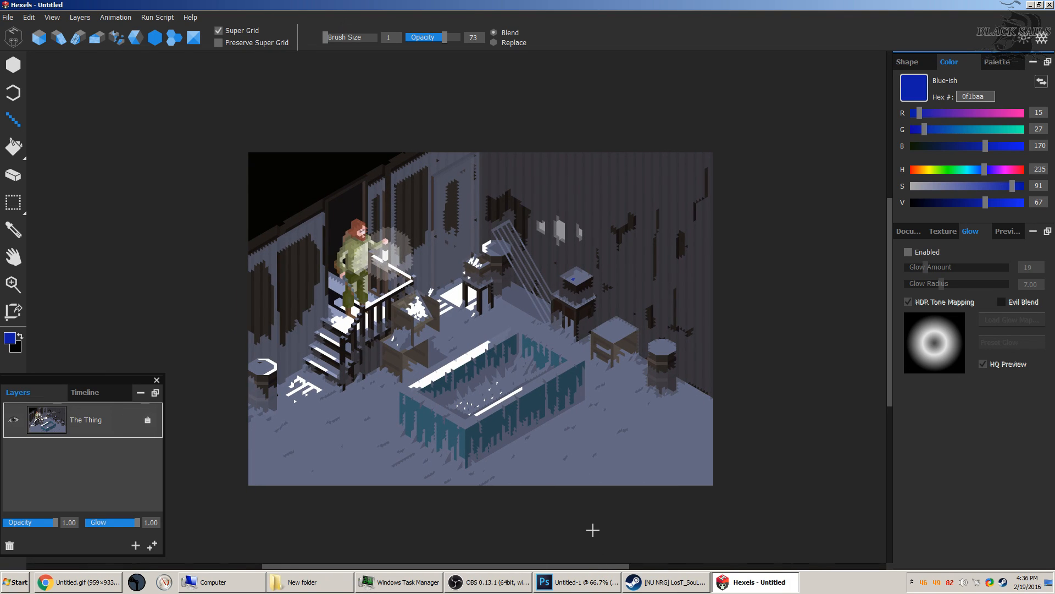